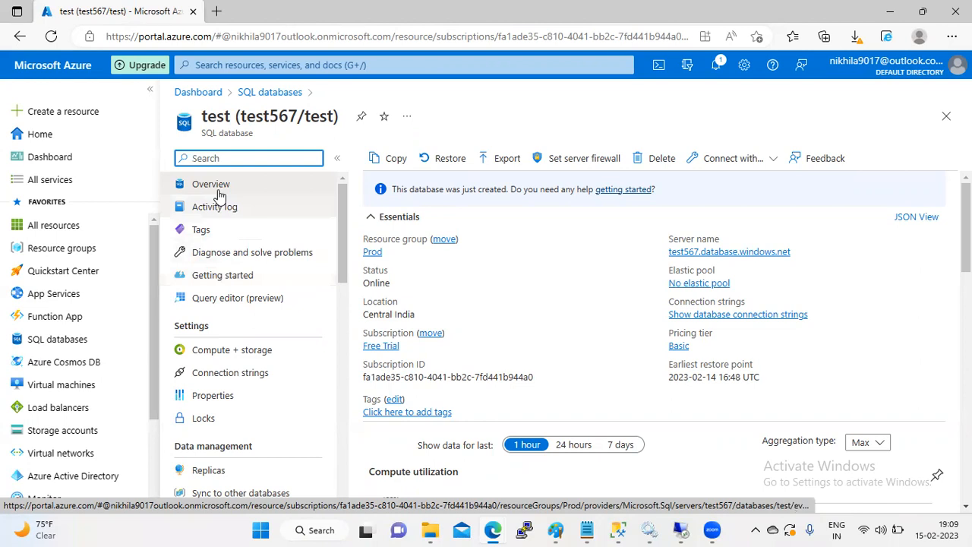
Step: Open the test database overview and highlight its earliest restore point time
left_click(188, 189)
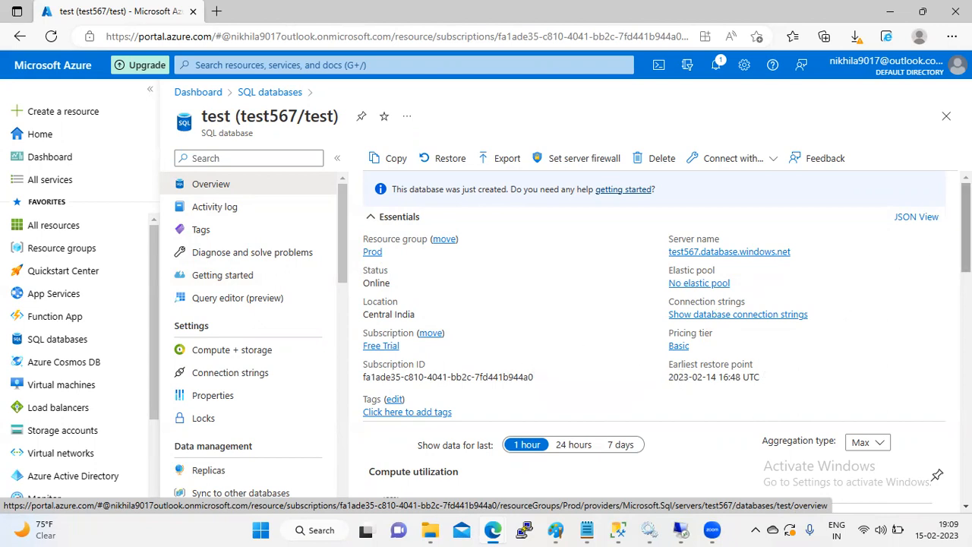
mouse_move(967, 228)
left_mouse_down()
mouse_move(966, 246)
mouse_move(966, 226)
left_mouse_up()
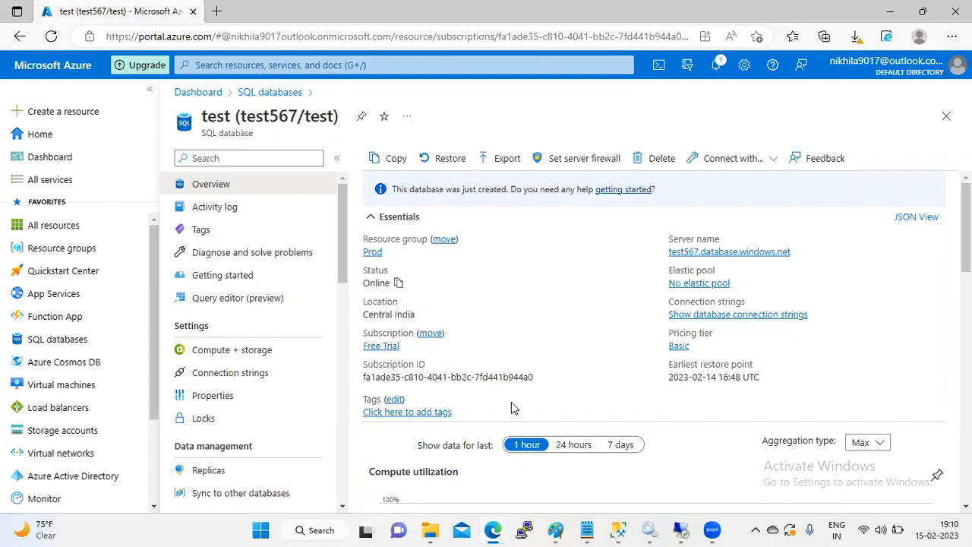
scroll(737, 217, "down", 2)
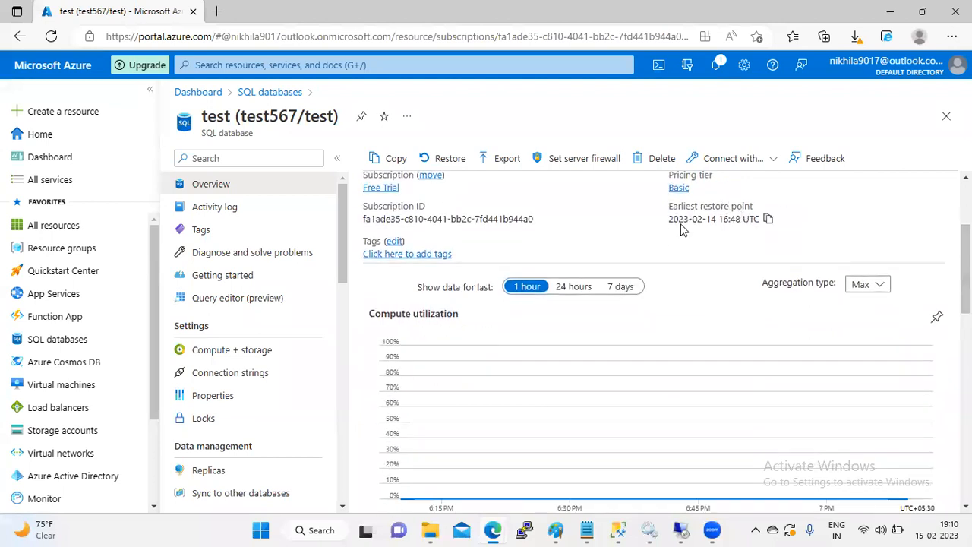
left_click_drag(670, 219, 749, 219)
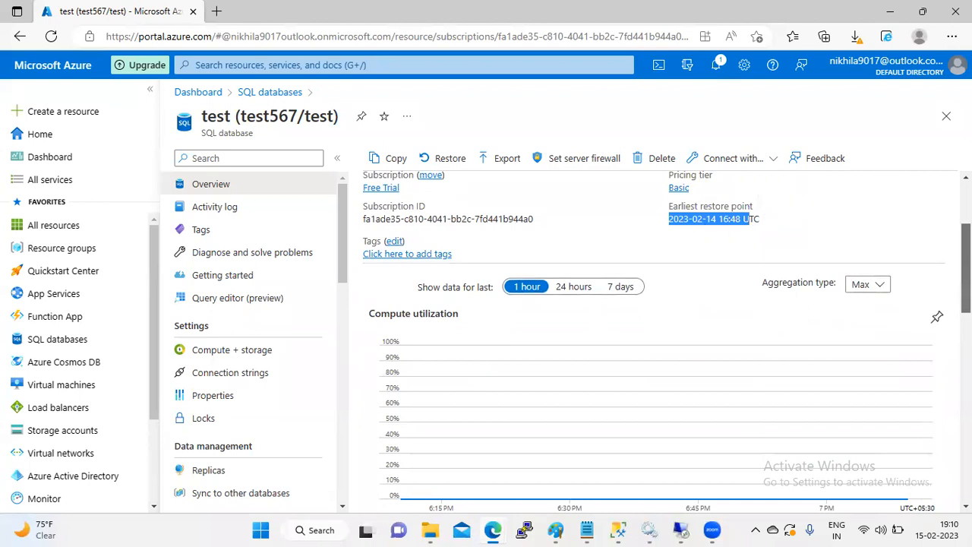
scroll(654, 342, "down", 2)
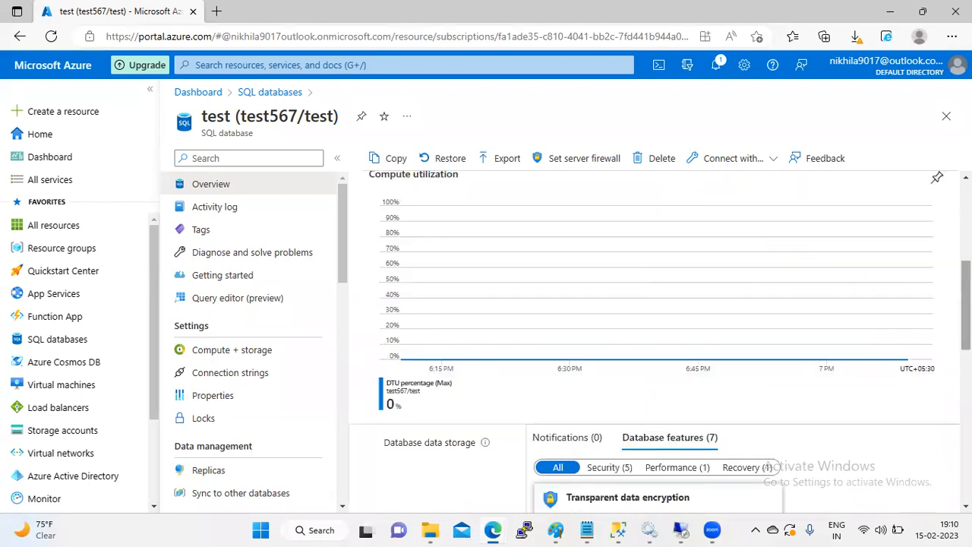
scroll(377, 317, "up", 2)
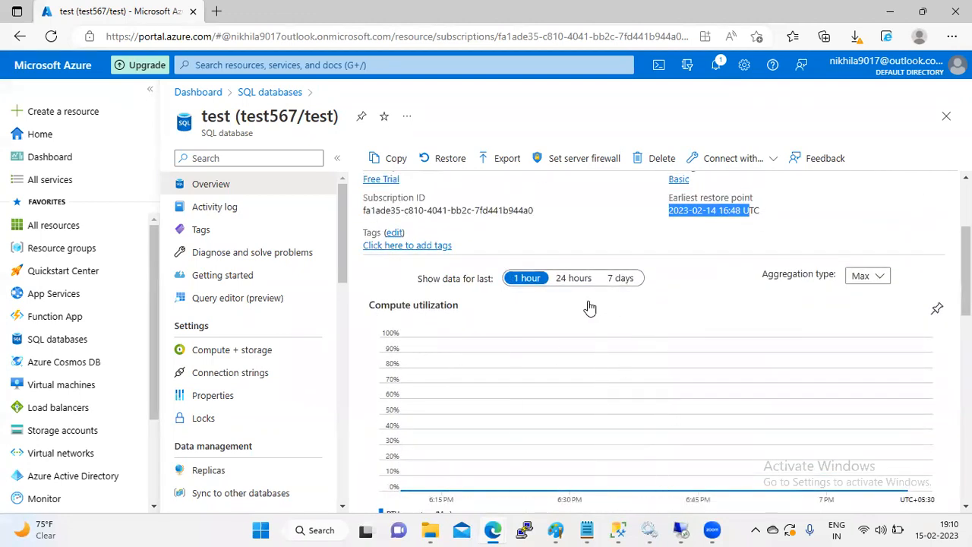
Step: Switch the compute utilization chart to 24 hours and scroll to the Database features cards
left_click(576, 279)
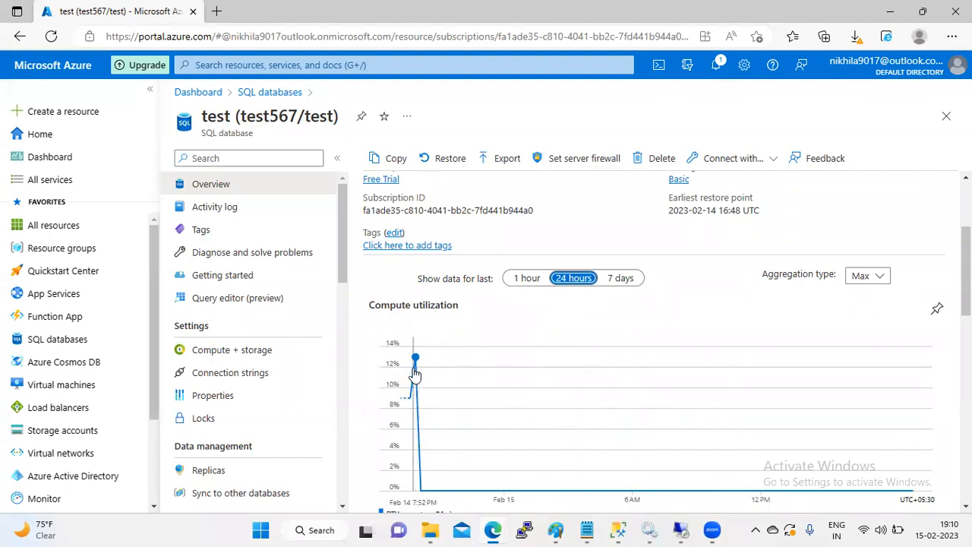
scroll(659, 342, "down", 1)
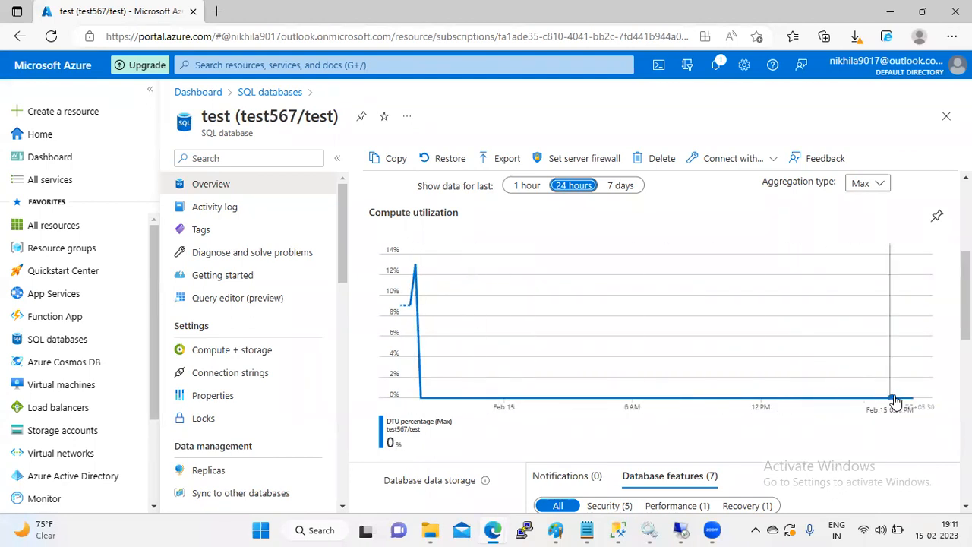
scroll(660, 342, "down", 2)
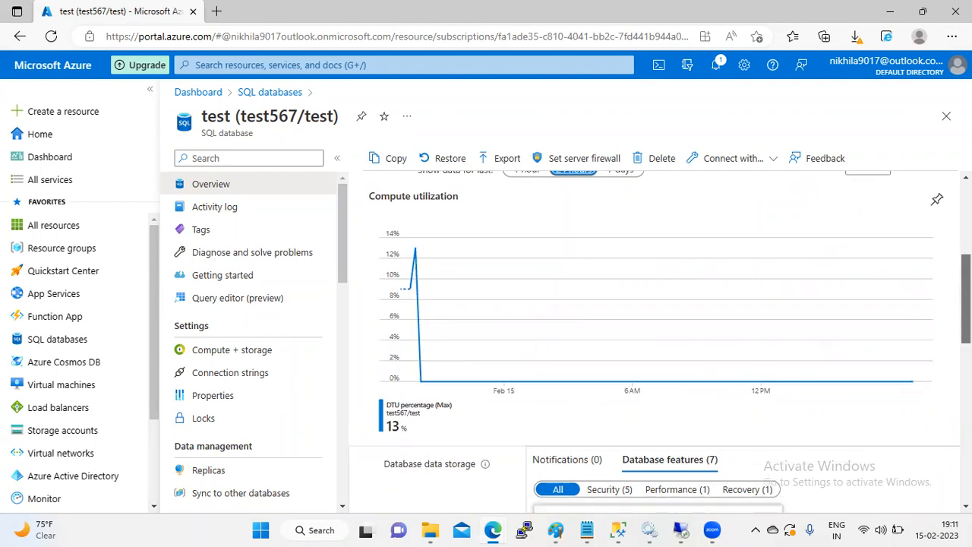
scroll(358, 348, "down", 10)
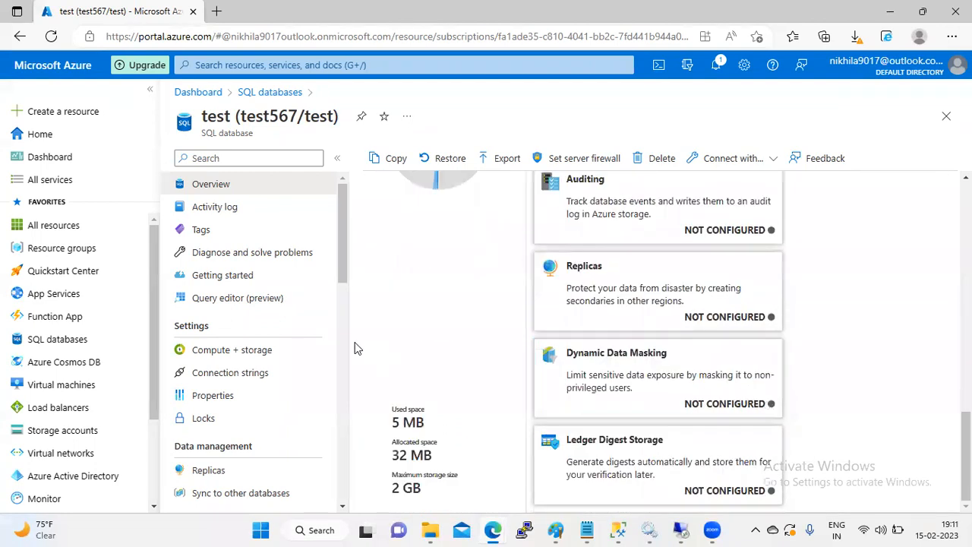
Step: Browse the test database's Activity log, Tags, Compute + storage and Connection strings, ending on Properties
left_click(238, 210)
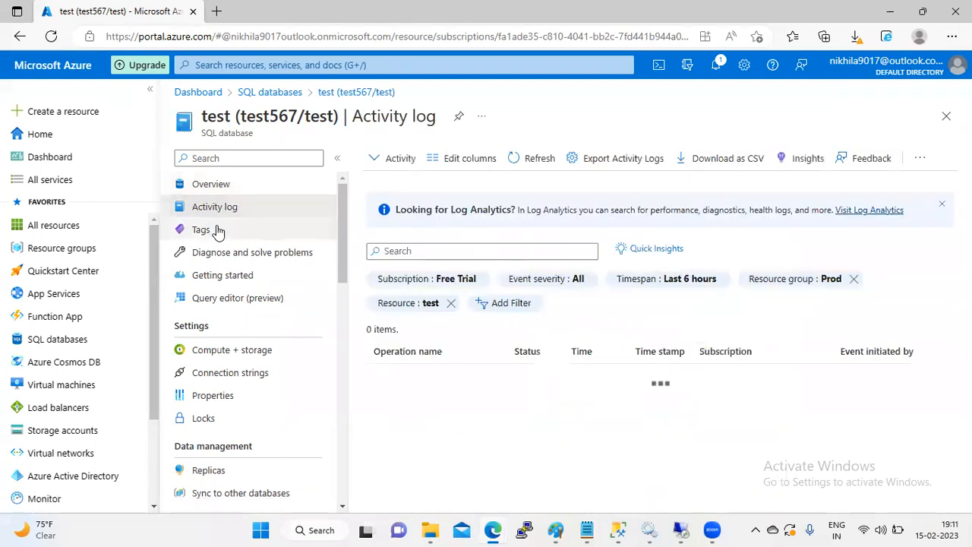
left_click(218, 231)
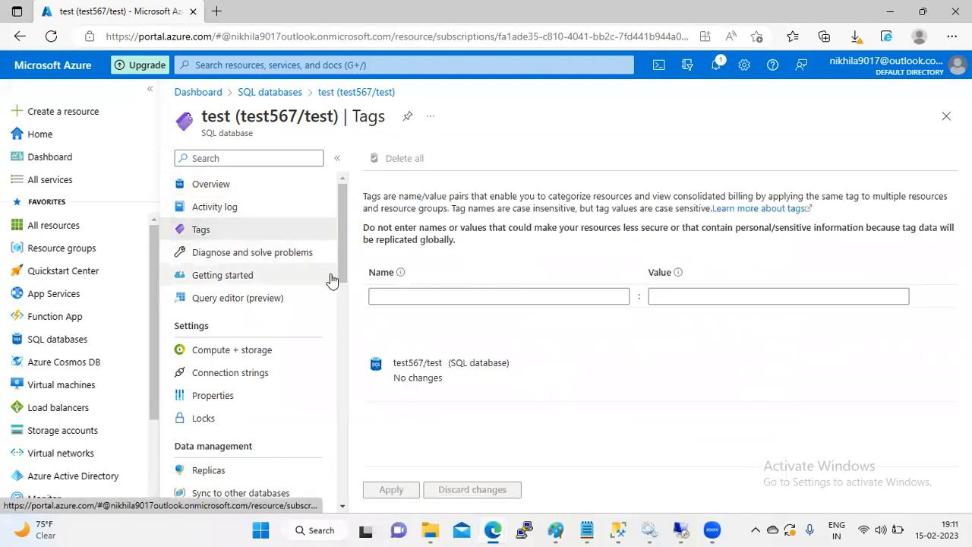
scroll(334, 289, "down", 2)
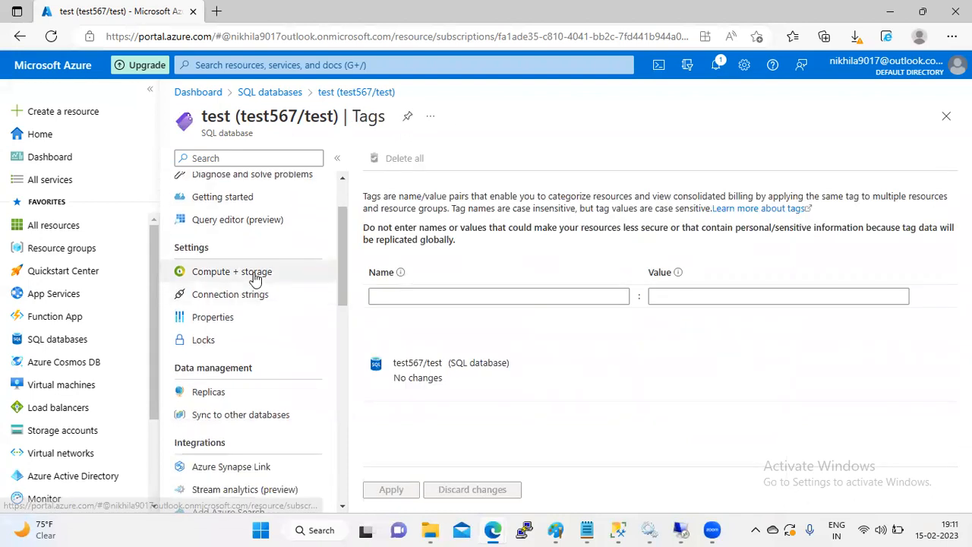
left_click(257, 279)
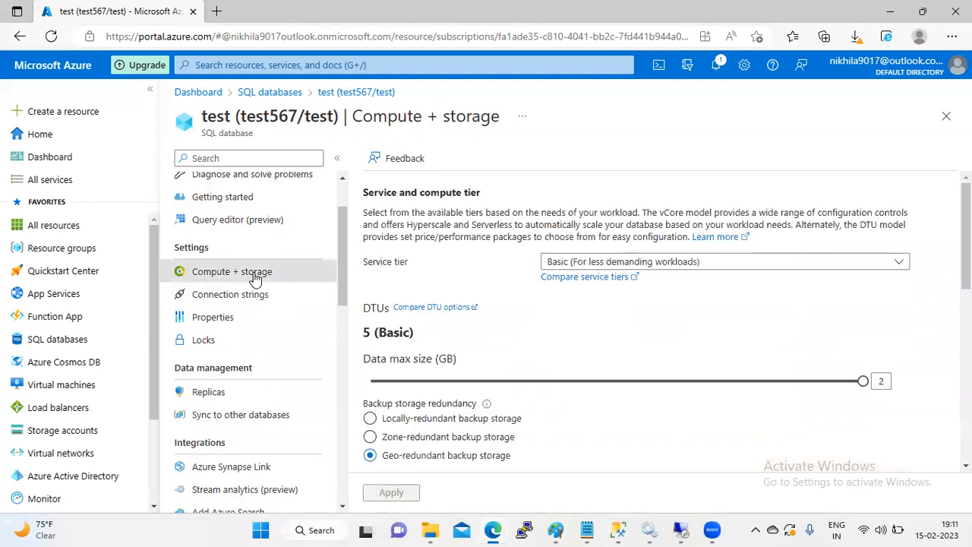
left_click(237, 295)
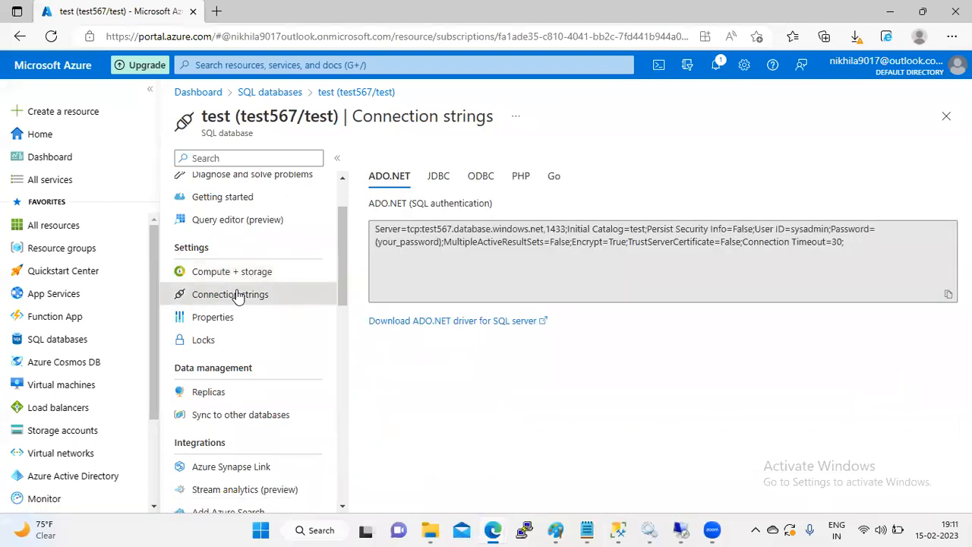
left_click(226, 318)
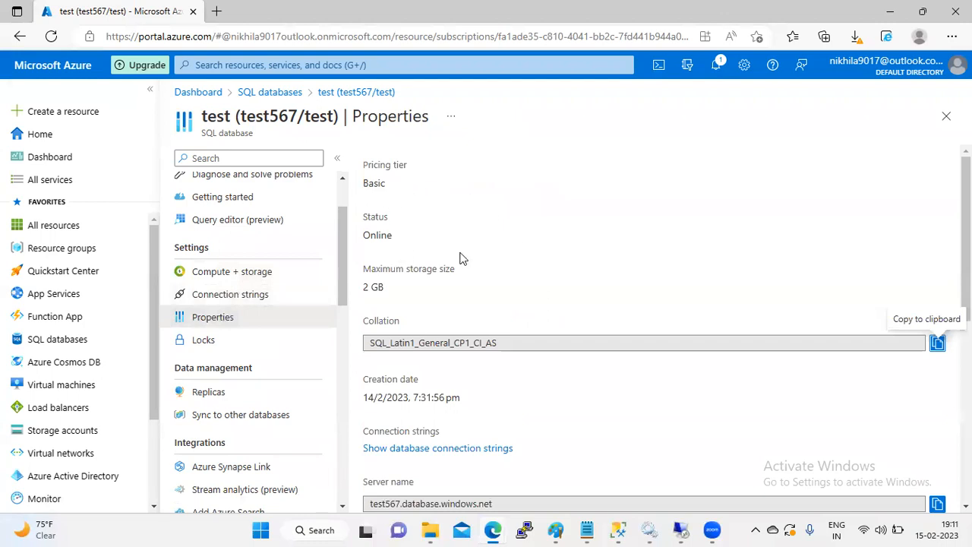
Step: Scroll the Properties page and highlight the 14/2/2023 creation date
scroll(966, 228, "down", 1)
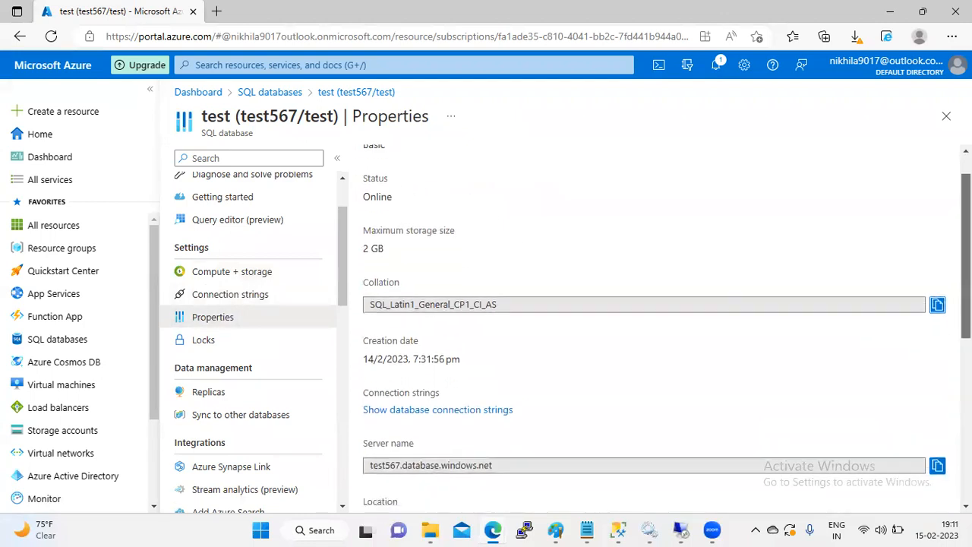
left_click_drag(966, 246, 967, 244)
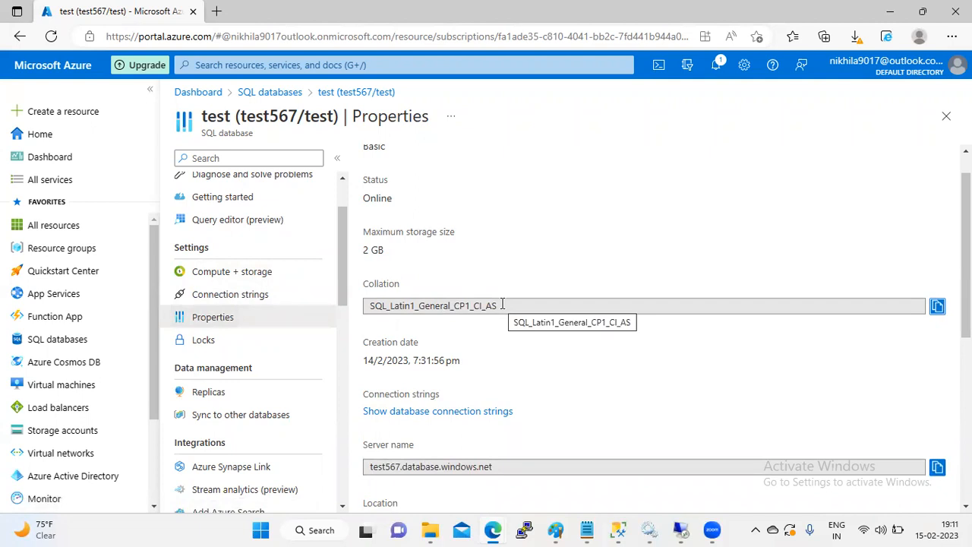
left_click_drag(474, 362, 365, 355)
left_click(477, 356)
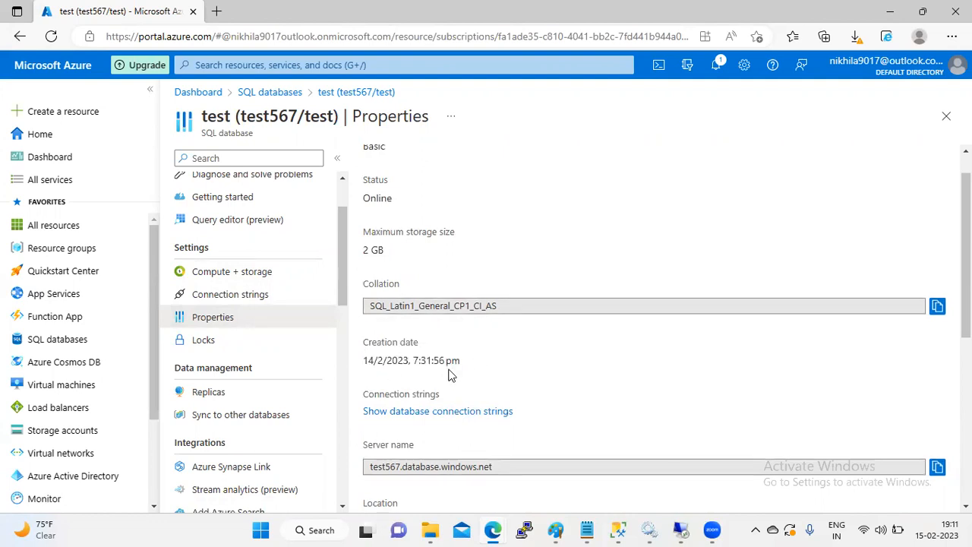
Step: Highlight the server admin login value, then close the test database's Properties blade
scroll(966, 258, "down", 2)
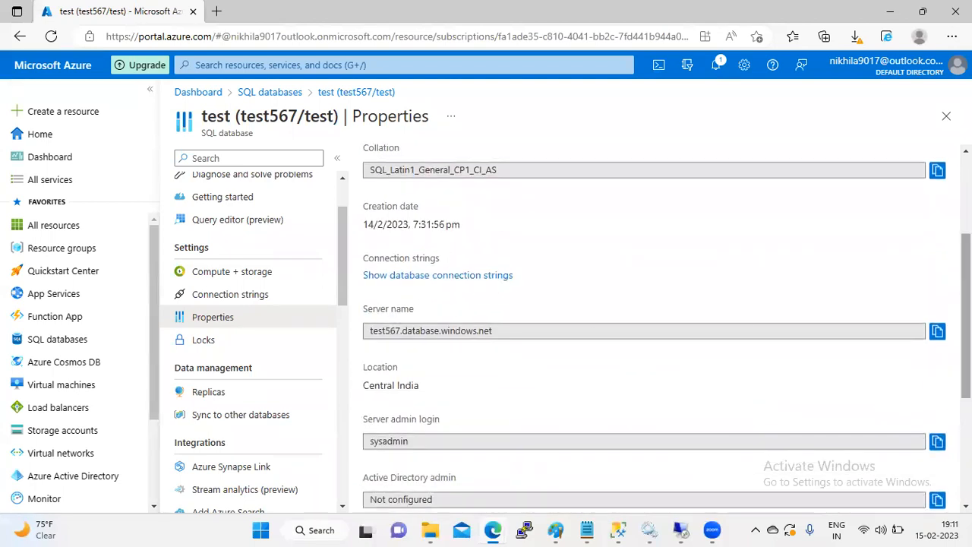
scroll(522, 297, "down", 3)
left_click_drag(421, 265, 382, 278)
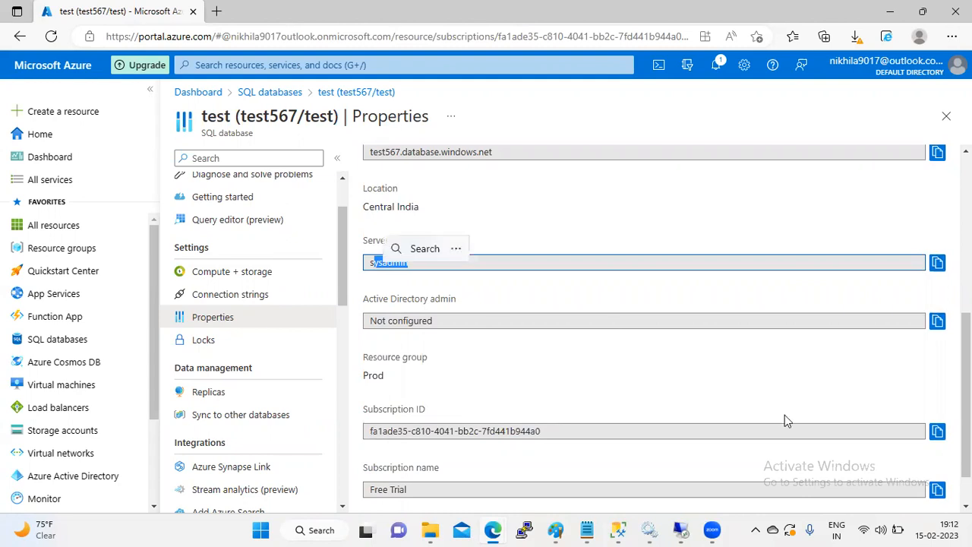
scroll(966, 395, "down", 1)
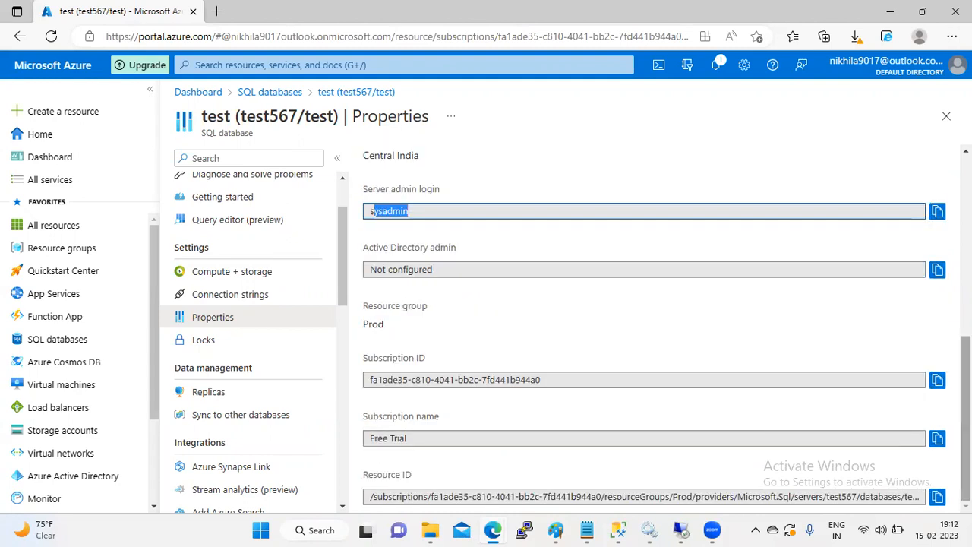
scroll(966, 395, "up", 8)
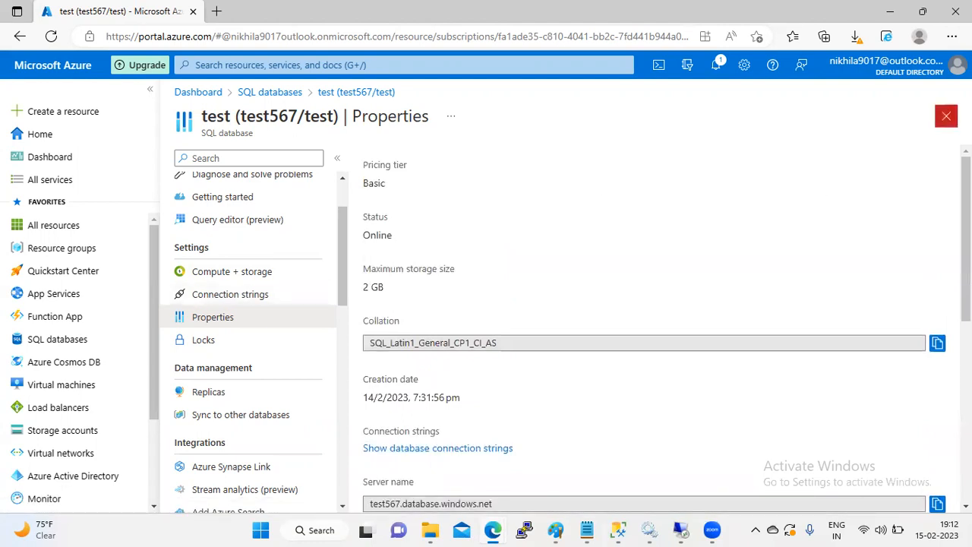
left_click(946, 116)
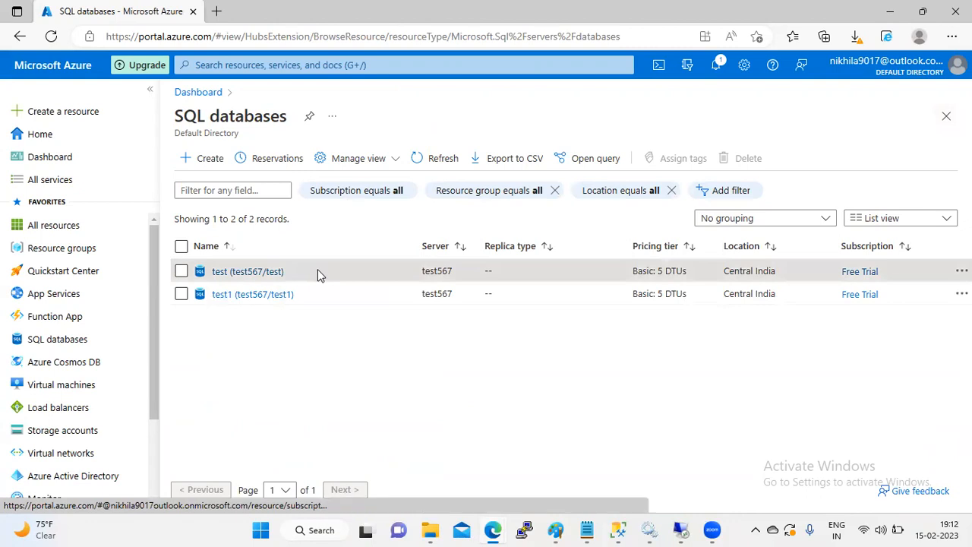
Step: Reach the test database again via the dashboard, SQL servers, test567 and its SQL databases
left_click(272, 274)
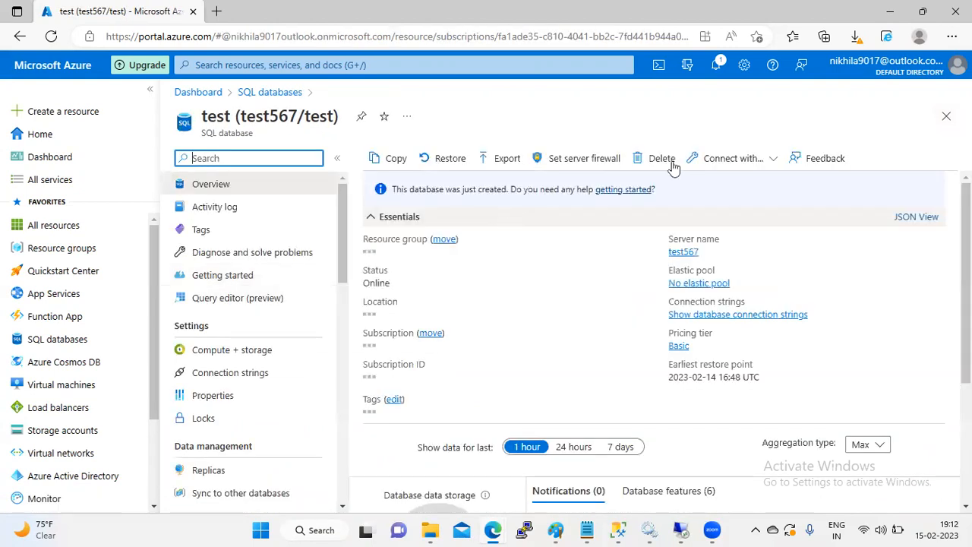
left_click_drag(341, 259, 339, 223)
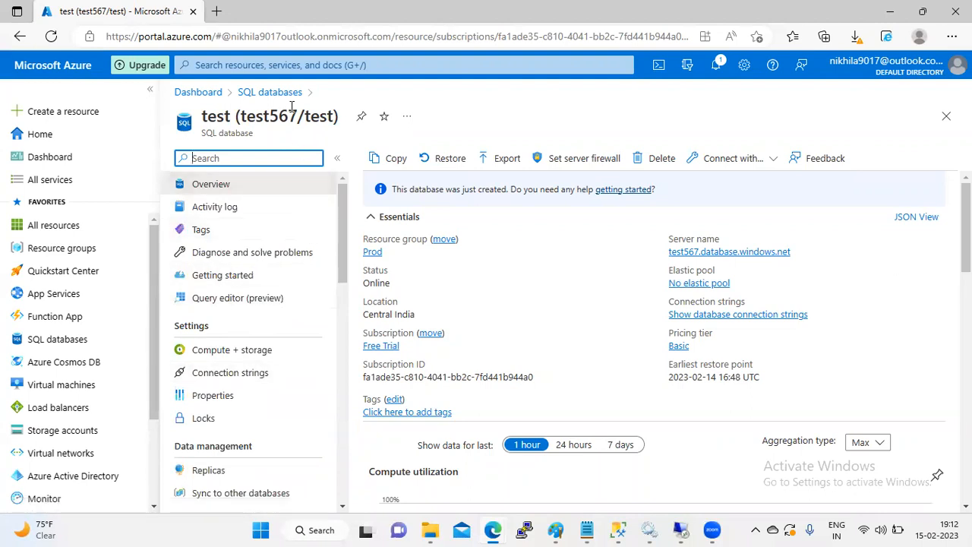
left_click(207, 92)
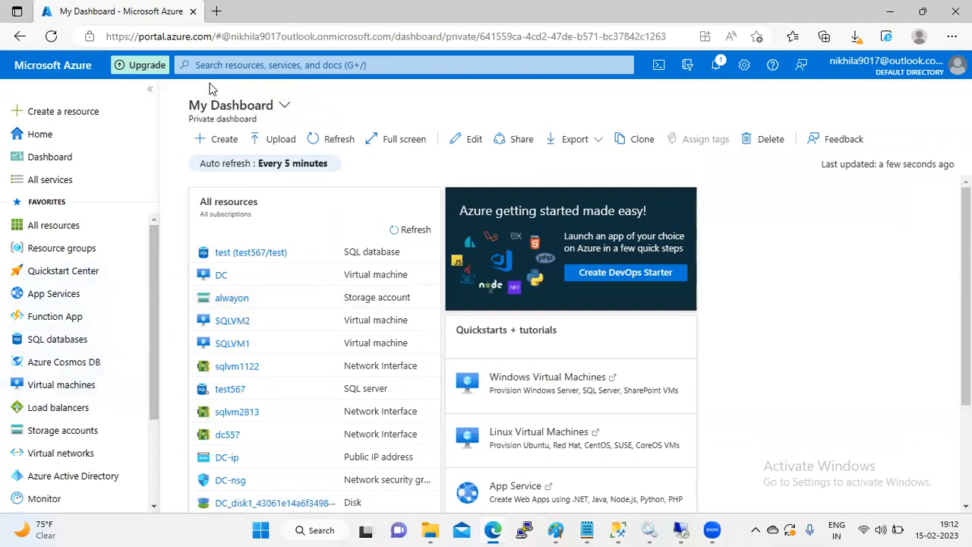
type("sql")
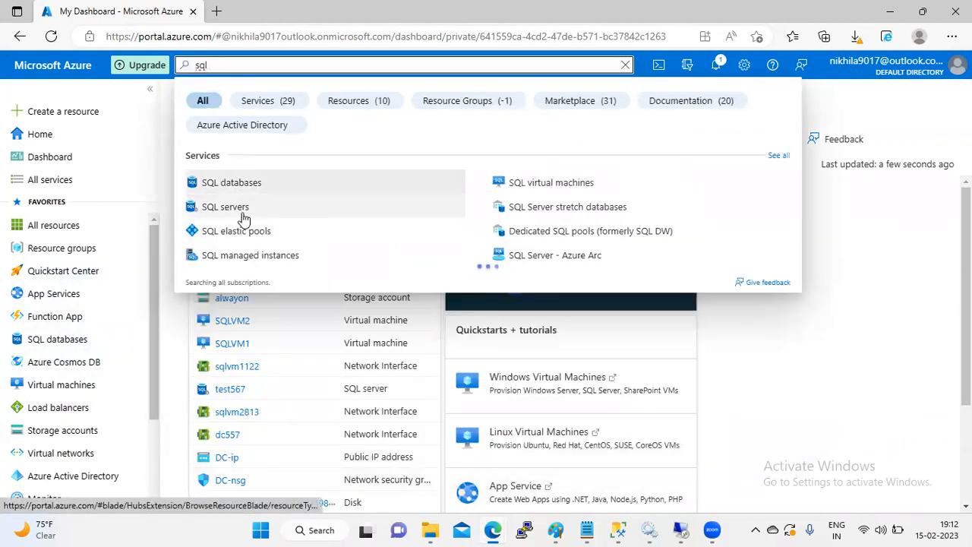
left_click(241, 218)
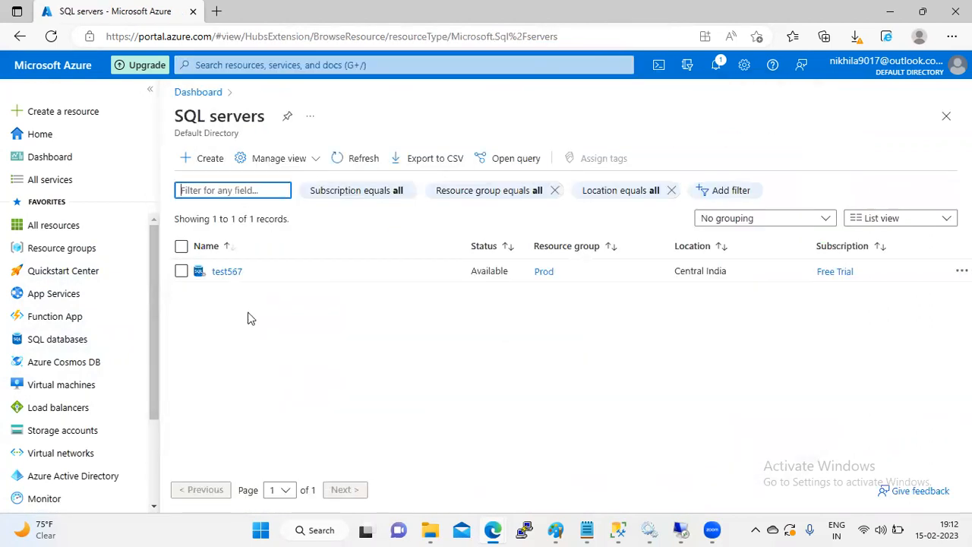
left_click(230, 274)
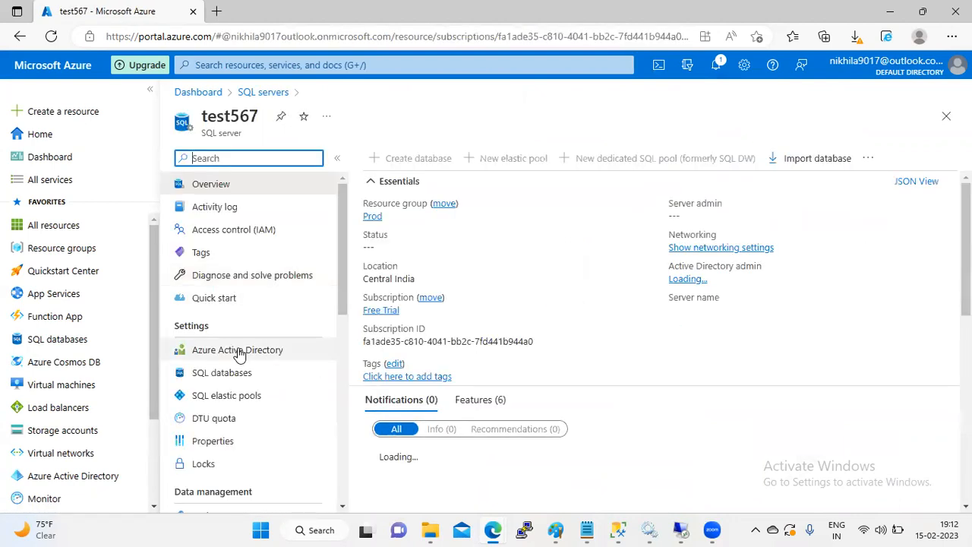
left_click(219, 373)
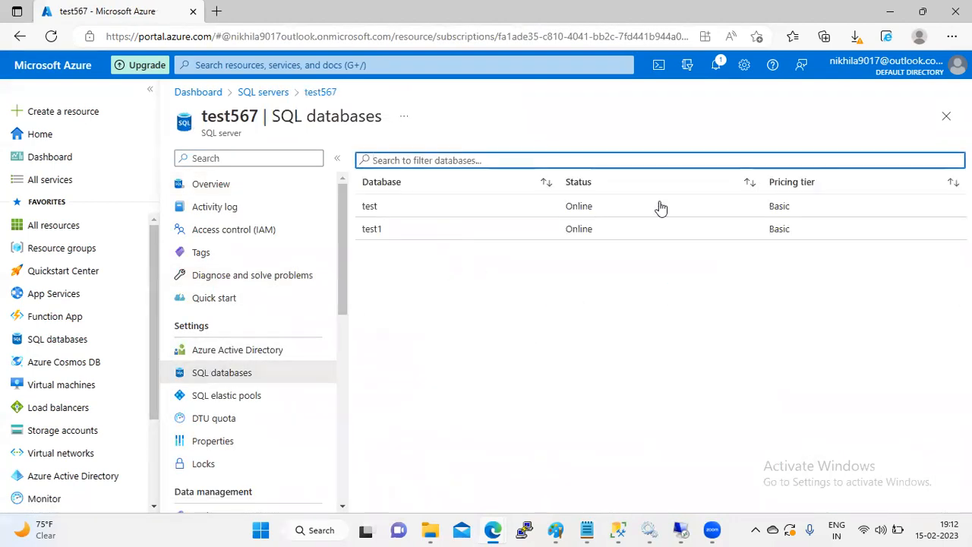
left_click(677, 217)
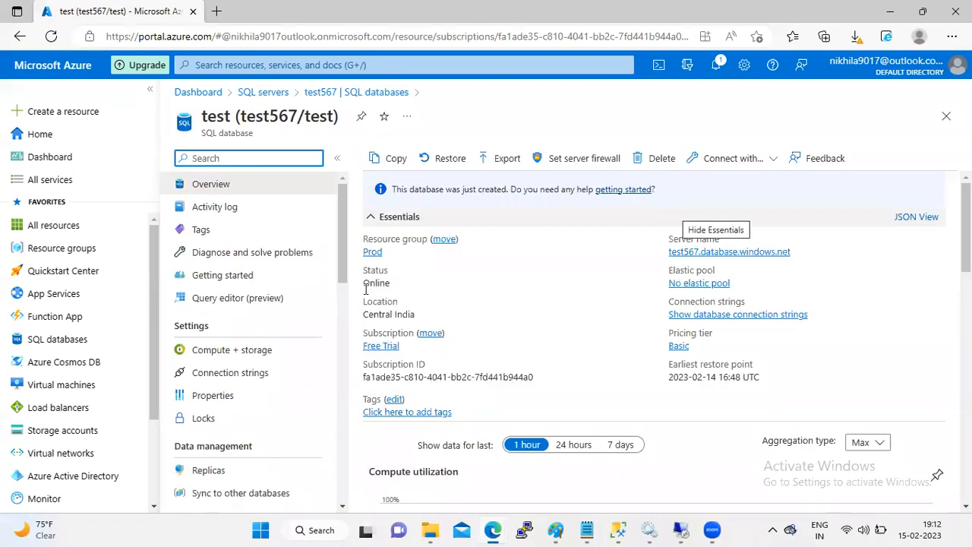
Step: Return to the test567 server, view its extra actions menu, and list its SQL databases
left_click(275, 94)
left_click(228, 272)
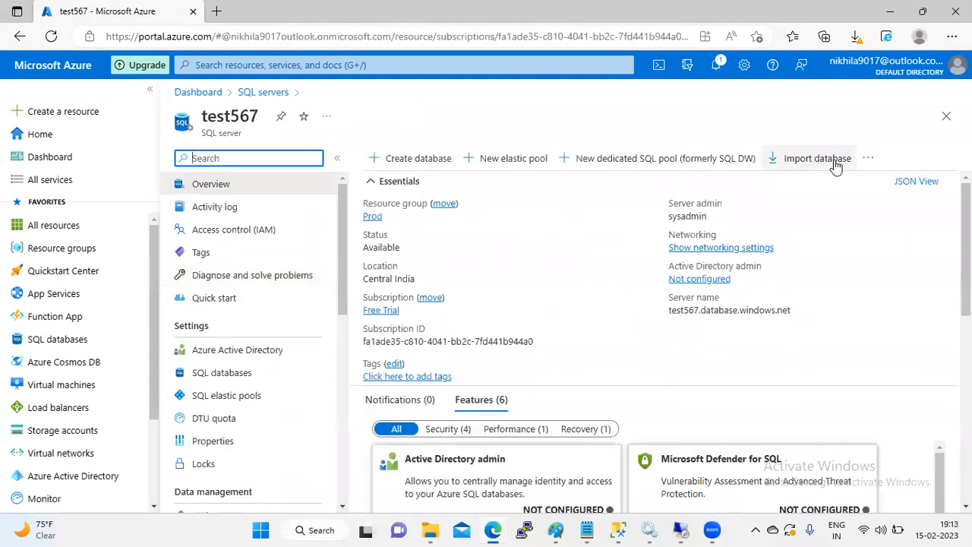
left_click(868, 160)
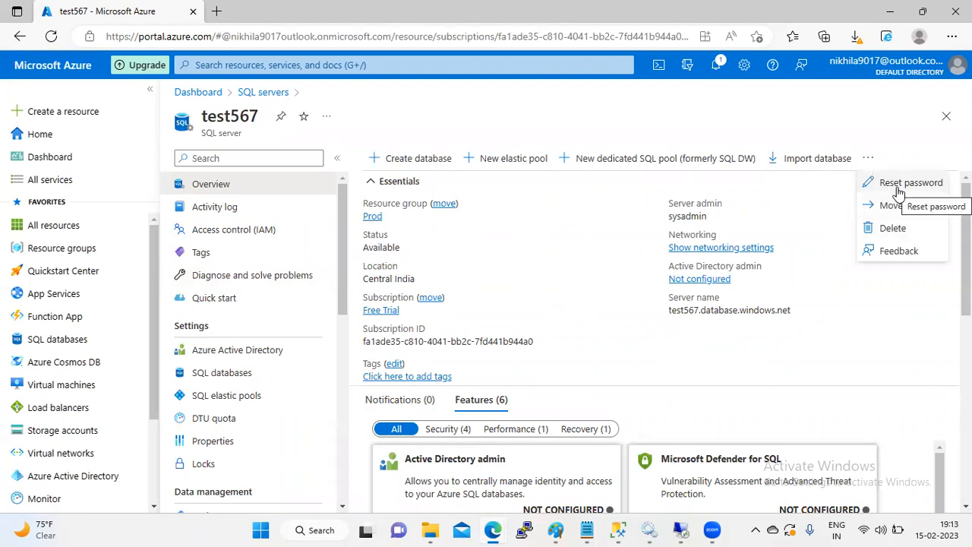
left_click(224, 378)
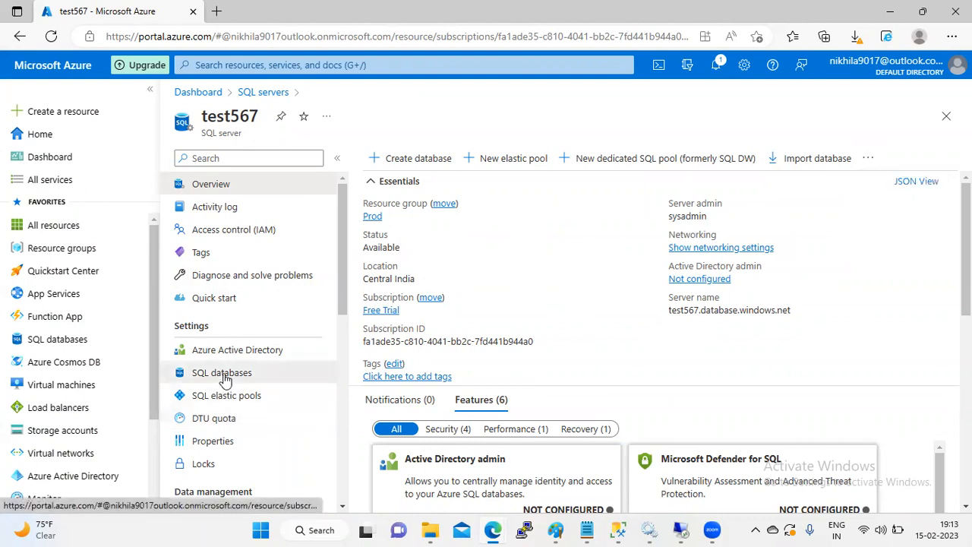
Step: Open the test database, view its Properties, then its Locks page showing no locks
left_click(402, 213)
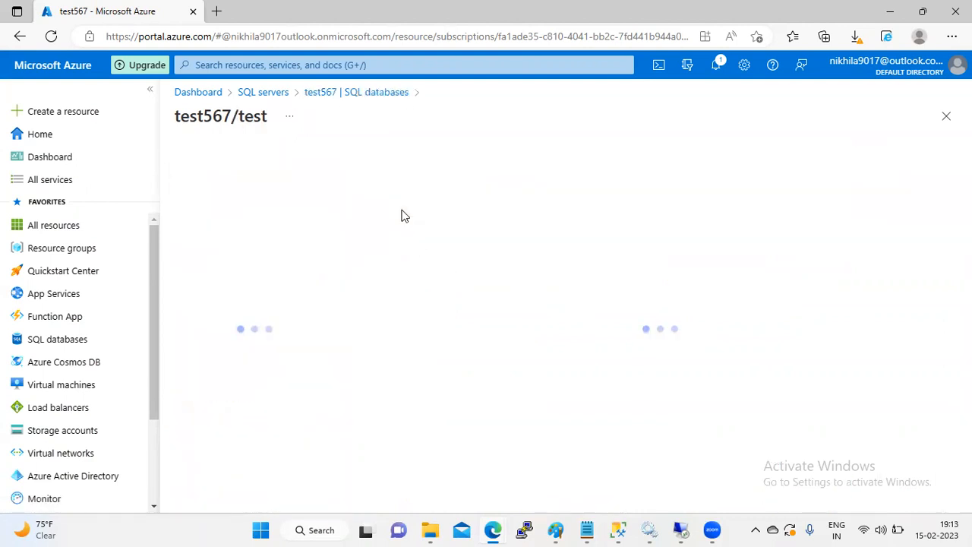
left_click_drag(343, 221, 342, 254)
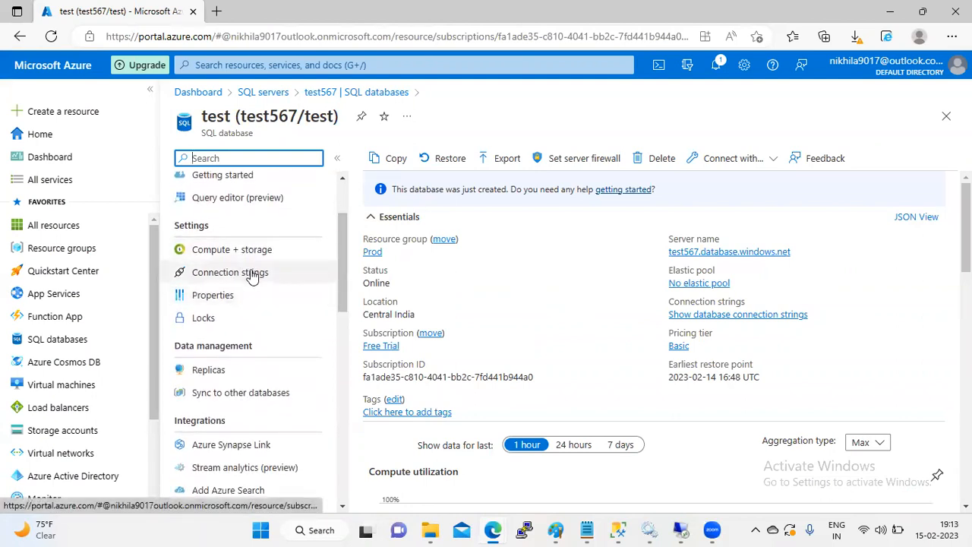
left_click(218, 296)
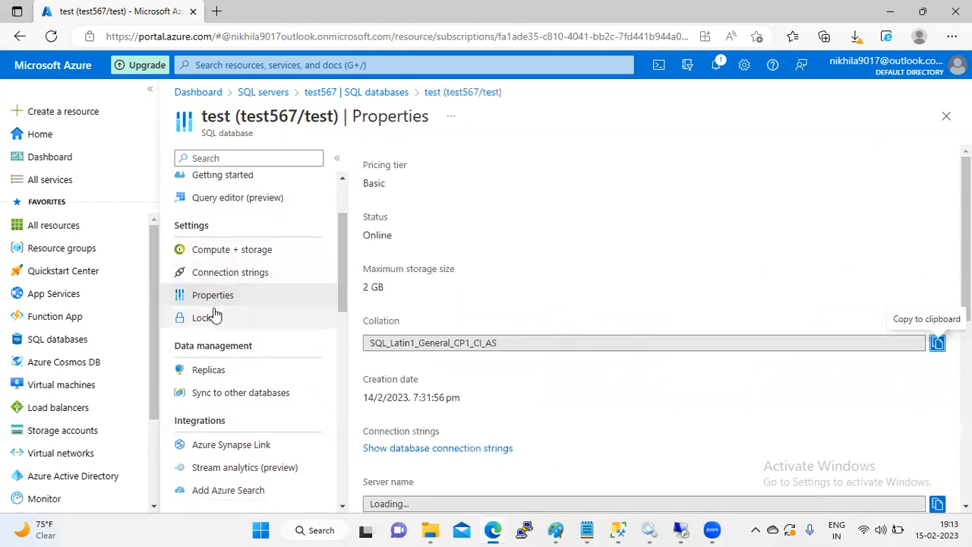
left_click(213, 319)
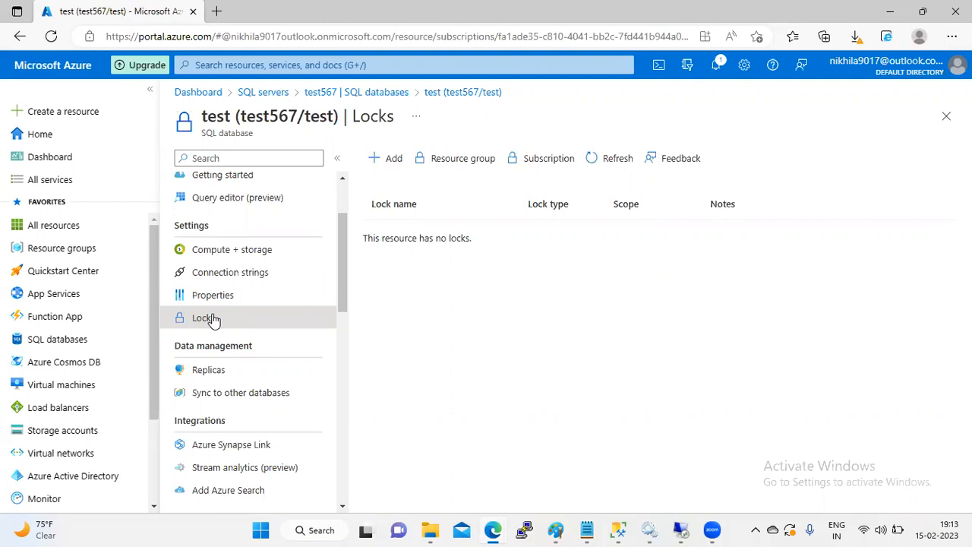
Step: Add a Delete-type lock named 'Delete' with the note 'Dont delete my database'
left_click(391, 167)
left_click(430, 254)
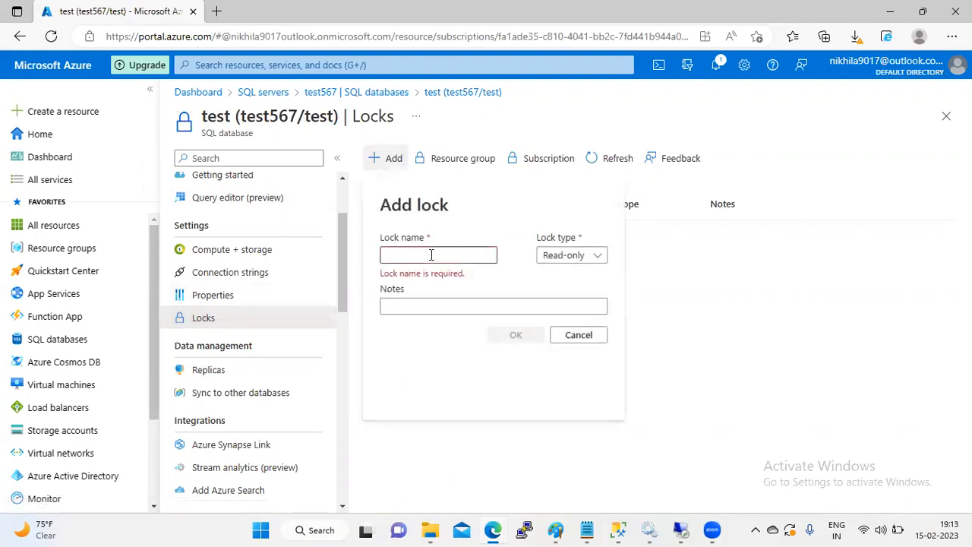
type("Deley")
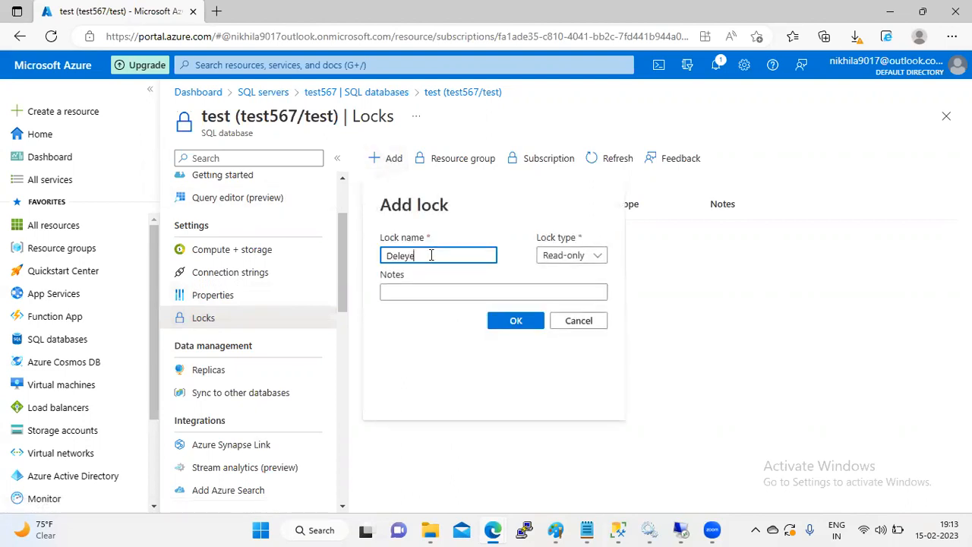
key("BackSpace")
type("te")
left_click(586, 255)
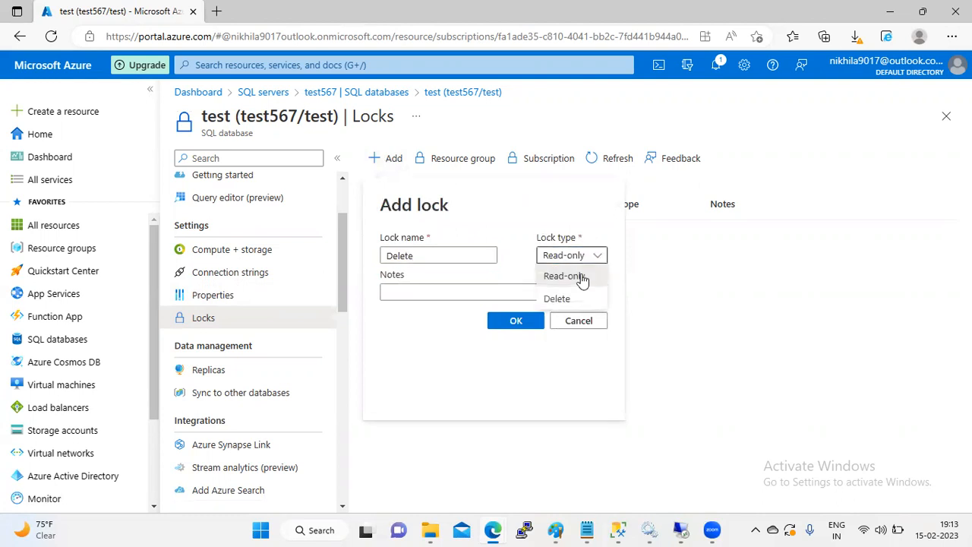
left_click(571, 300)
left_click(477, 297)
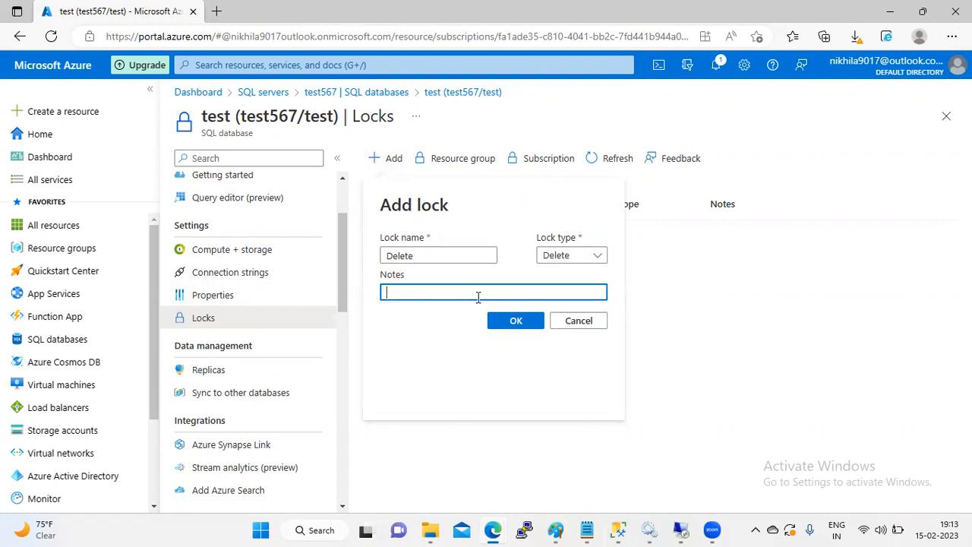
type("Dont dele")
type("re")
key("BackSpace")
key("BackSpace")
key("BackSpace")
type("te my database")
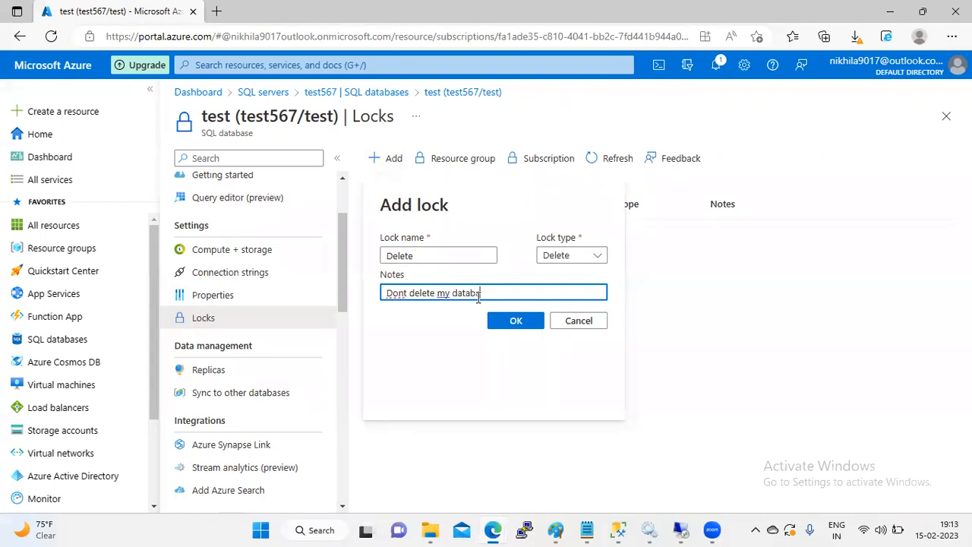
left_click(514, 320)
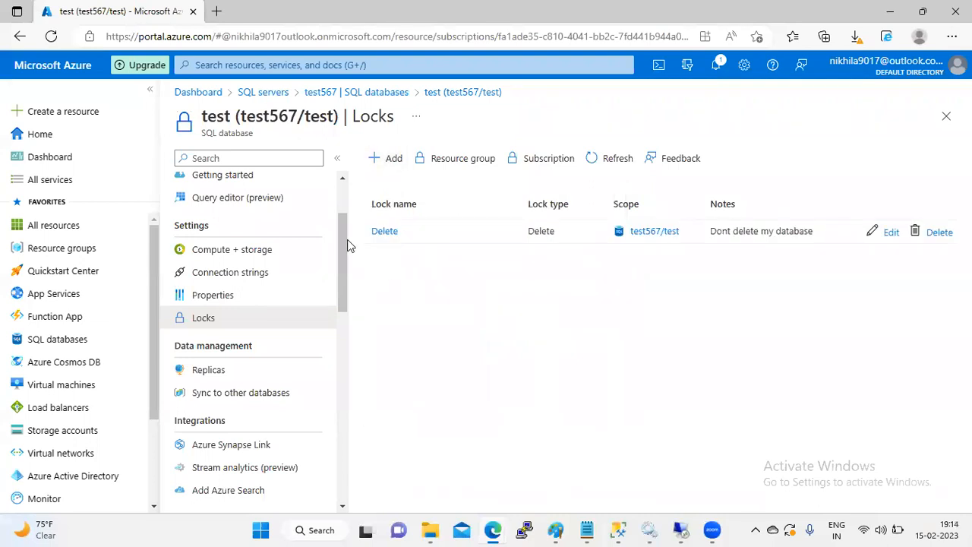
left_click(278, 97)
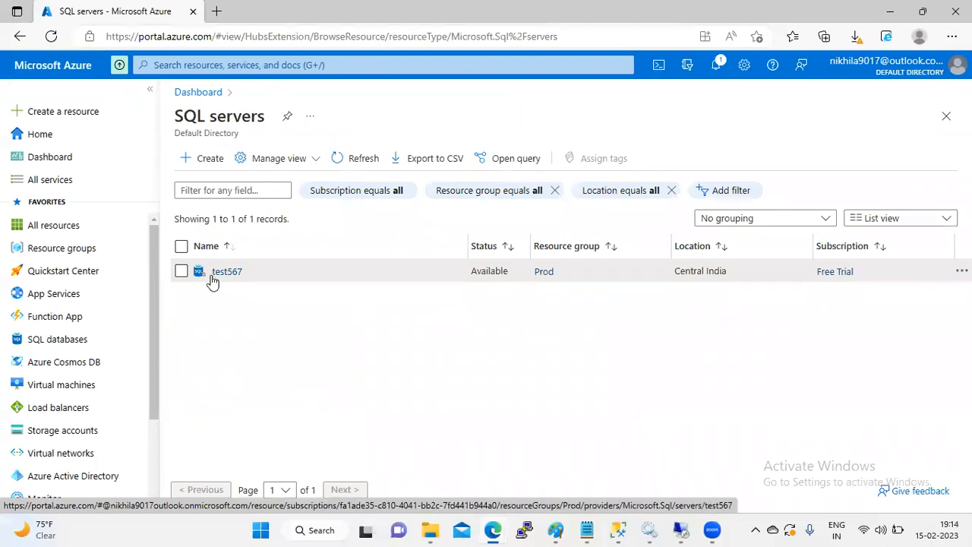
Step: Attempt to delete the test database, confirming with the name 'test'; the lock blocks it
left_click(60, 344)
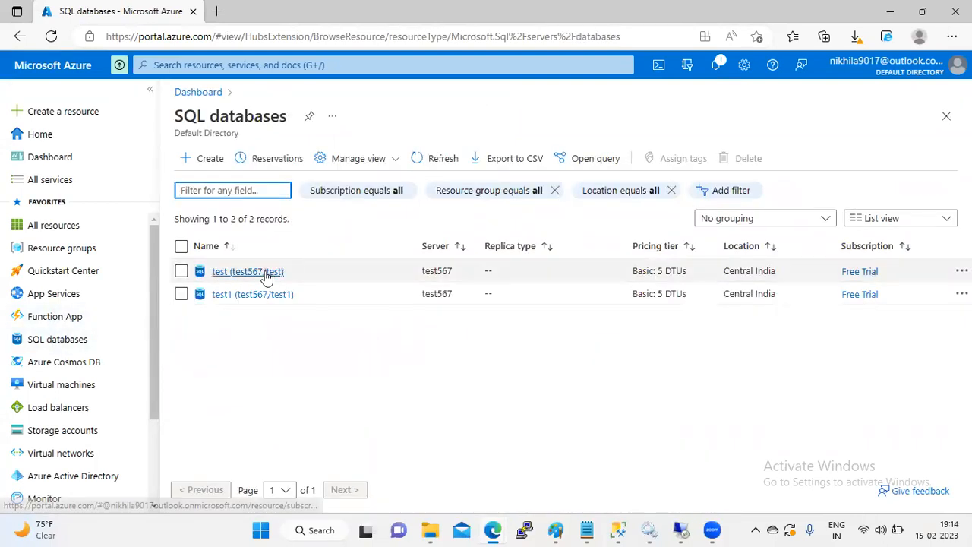
left_click(267, 272)
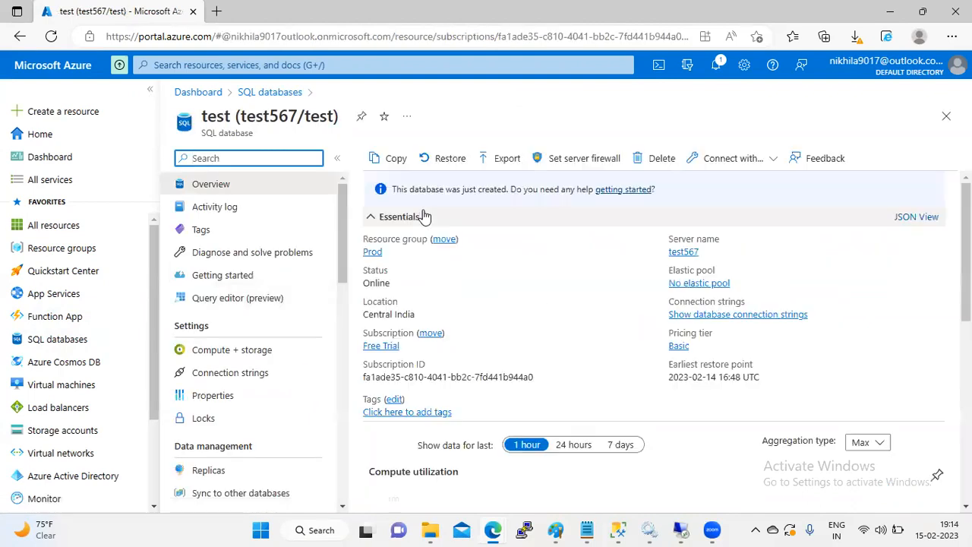
left_click(660, 158)
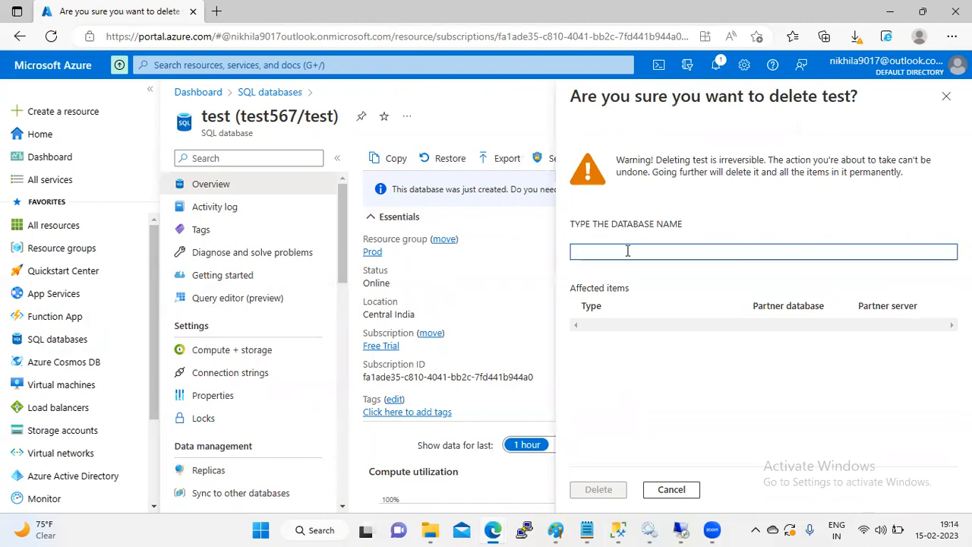
type("yes")
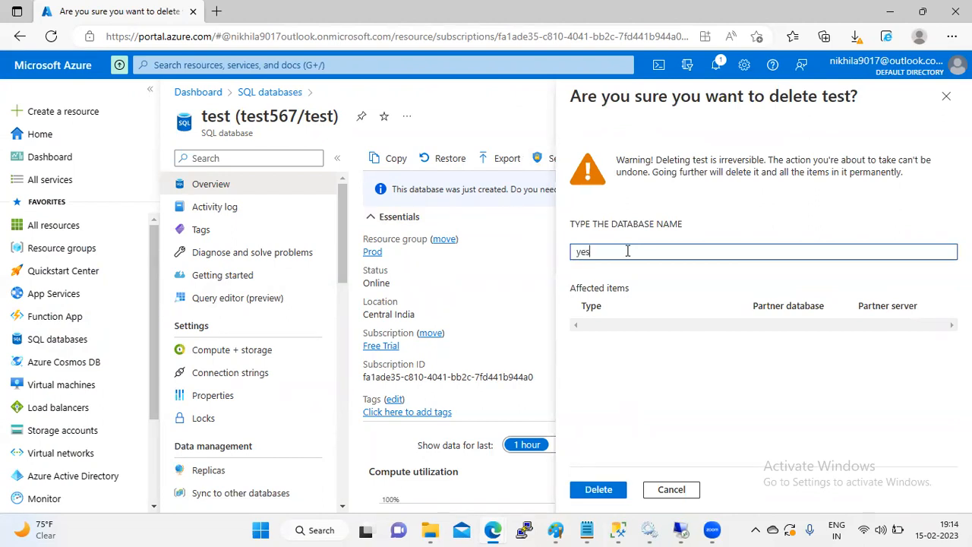
key("BackSpace")
key("BackSpace")
key("BackSpace")
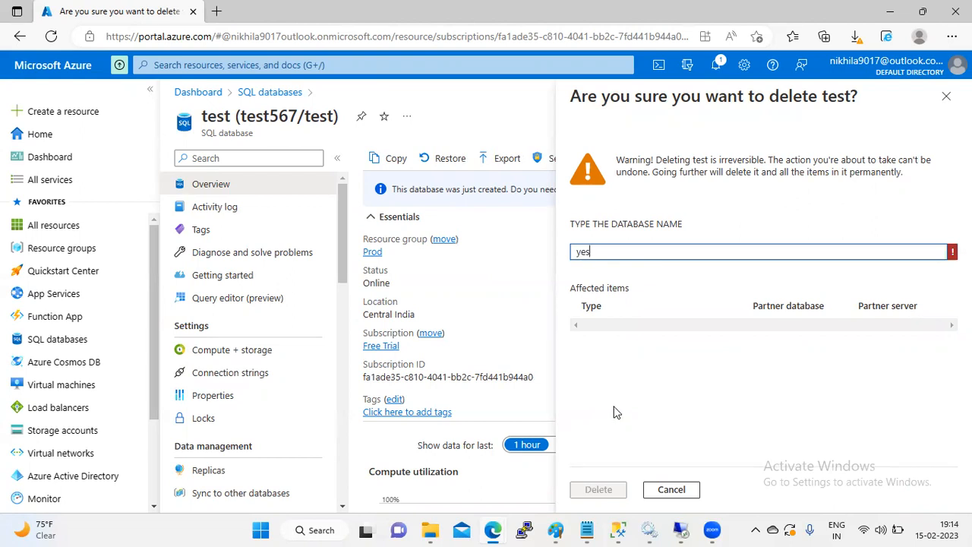
type("test")
left_click(606, 490)
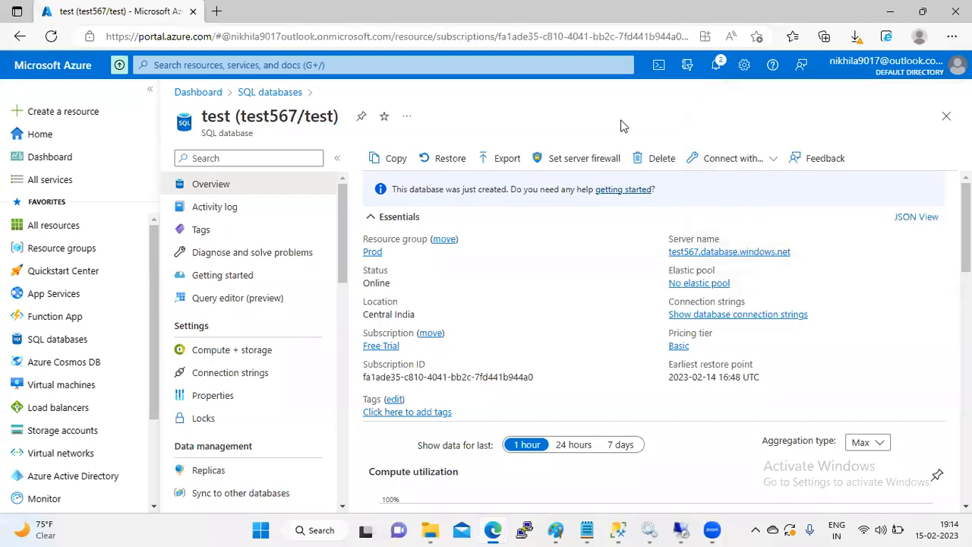
Step: Open the test database's Locks page and refresh it, confirming no locks remain
left_click(219, 426)
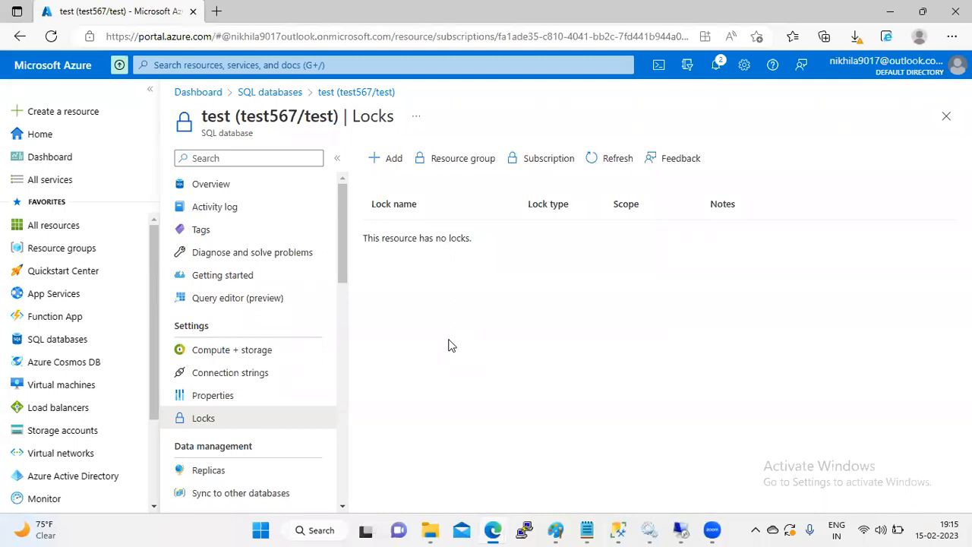
left_click(616, 161)
left_click_drag(339, 217, 342, 263)
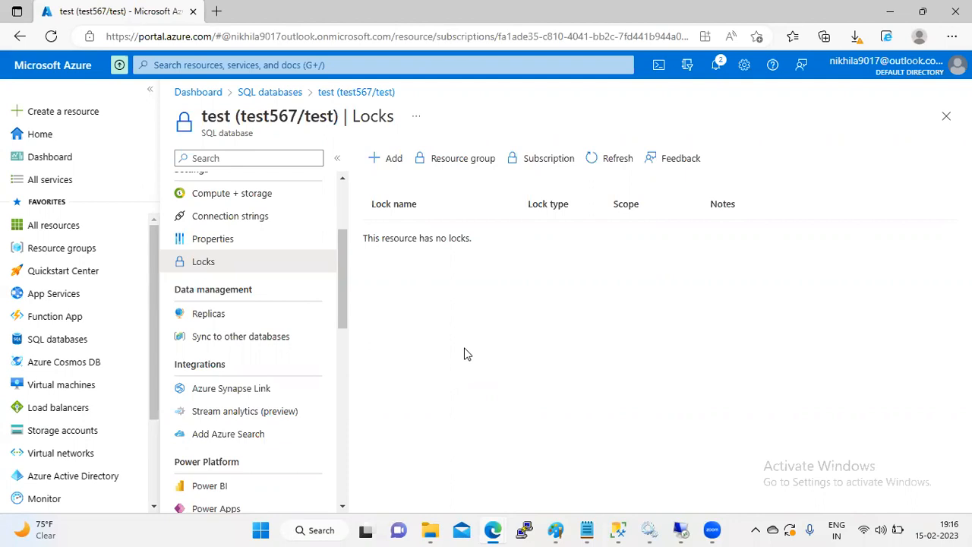
left_click_drag(339, 269, 340, 280)
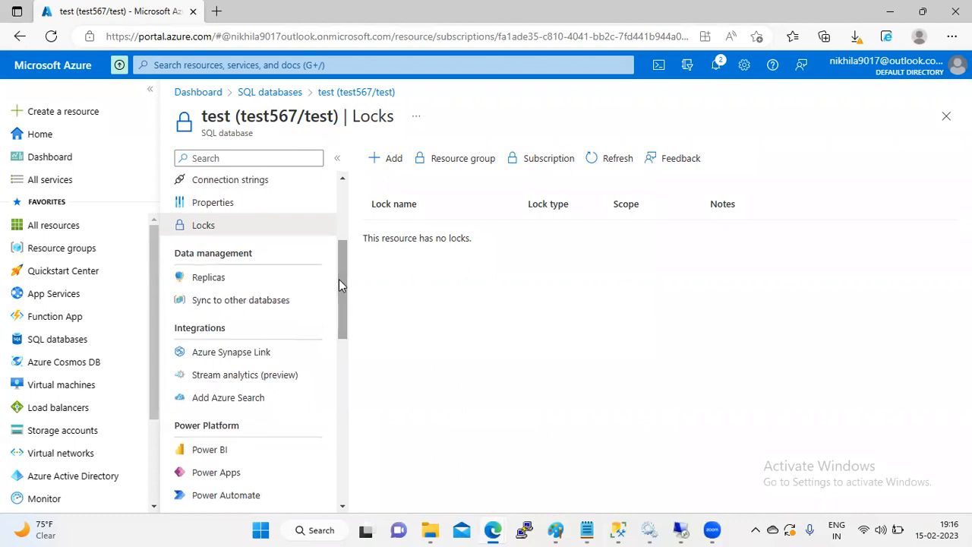
Step: View the test database's geo Replicas page, then its empty Sync to other databases page
left_click(228, 282)
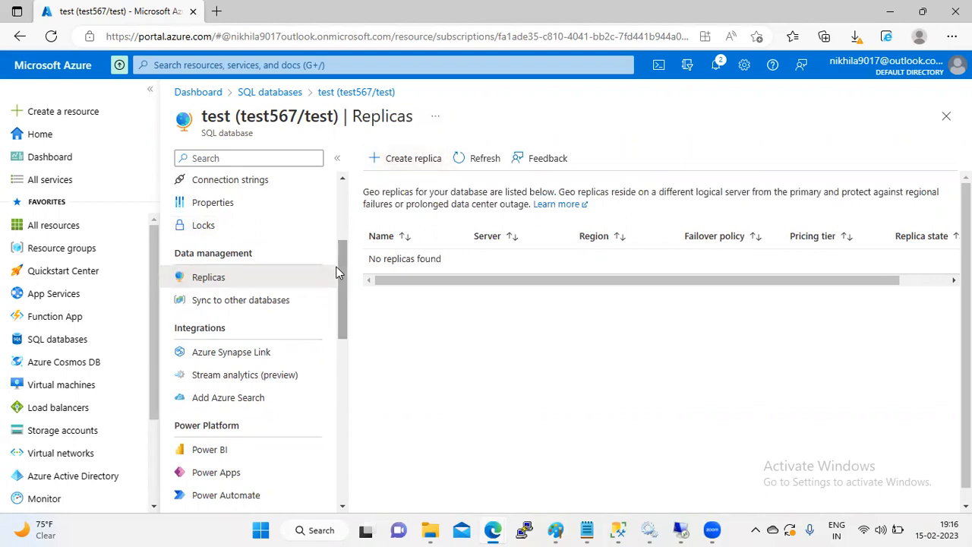
scroll(341, 275, "down", 1)
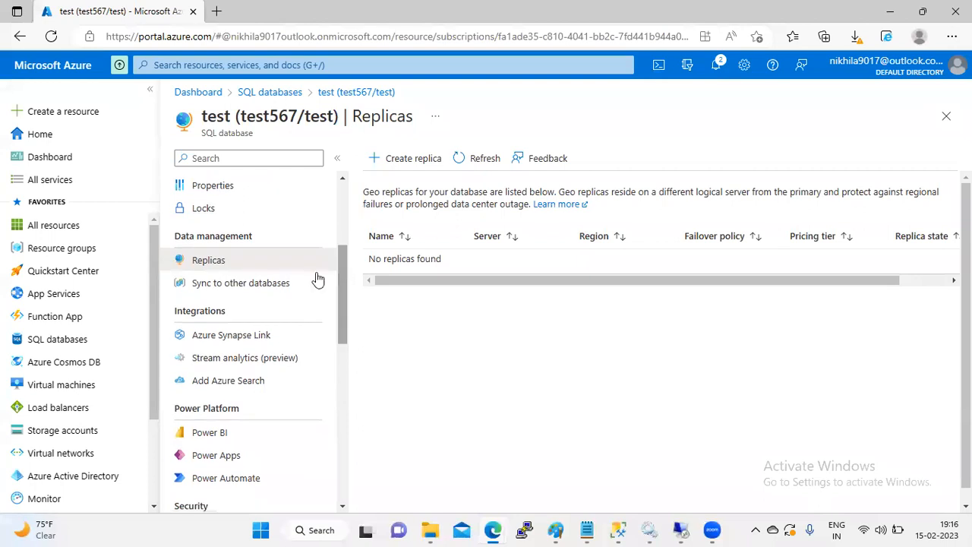
left_click(267, 296)
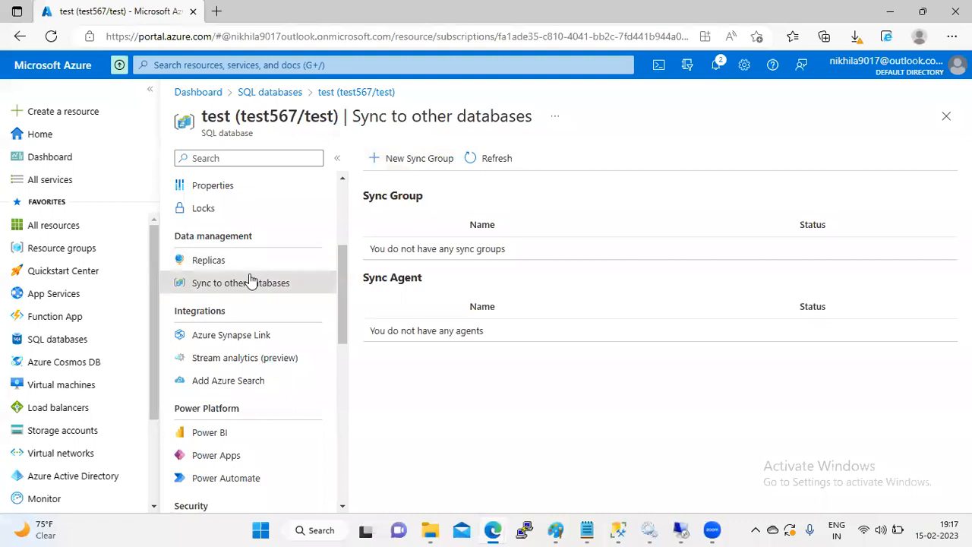
left_click_drag(342, 282, 342, 343)
Step: Open the test database's Auditing settings and scroll through them, leaving auditing unchanged
left_click(228, 332)
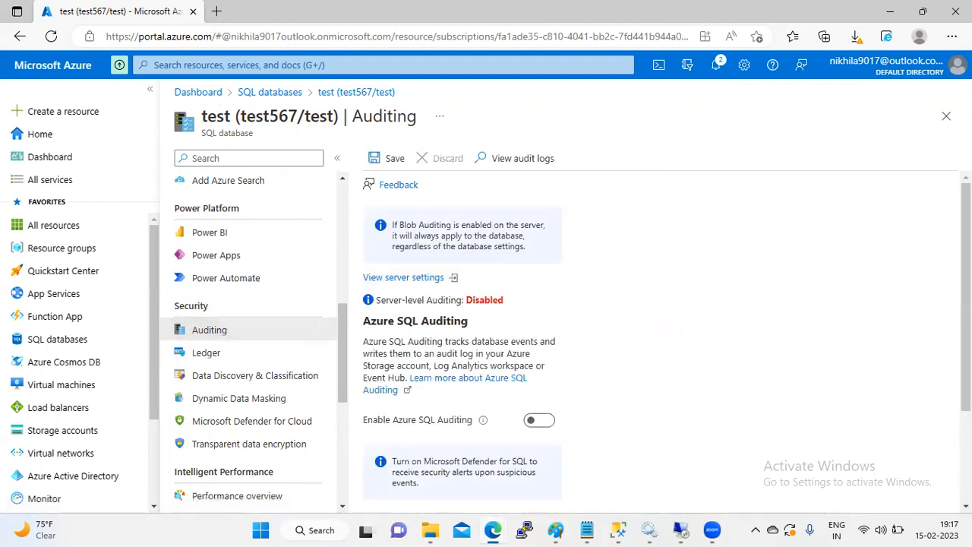
scroll(654, 342, "down", 1)
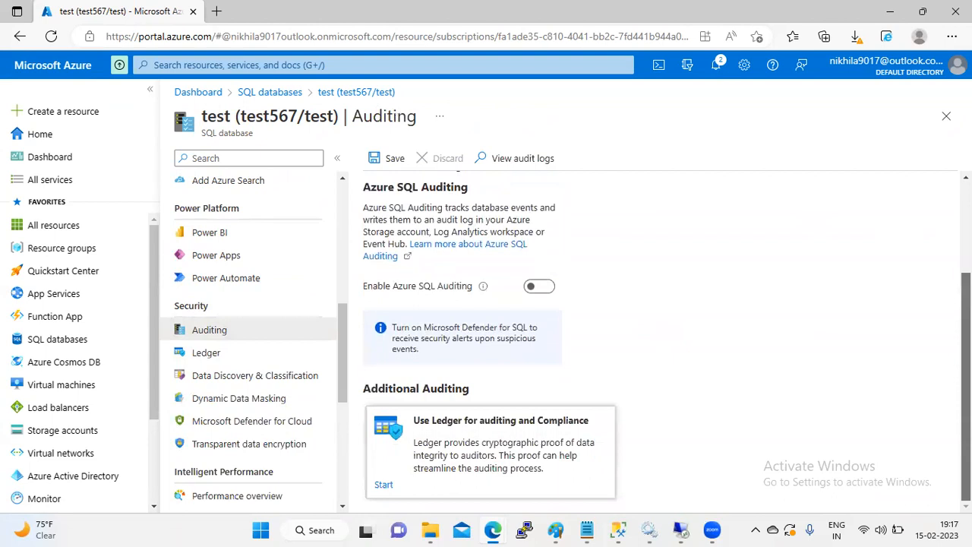
scroll(653, 342, "up", 1)
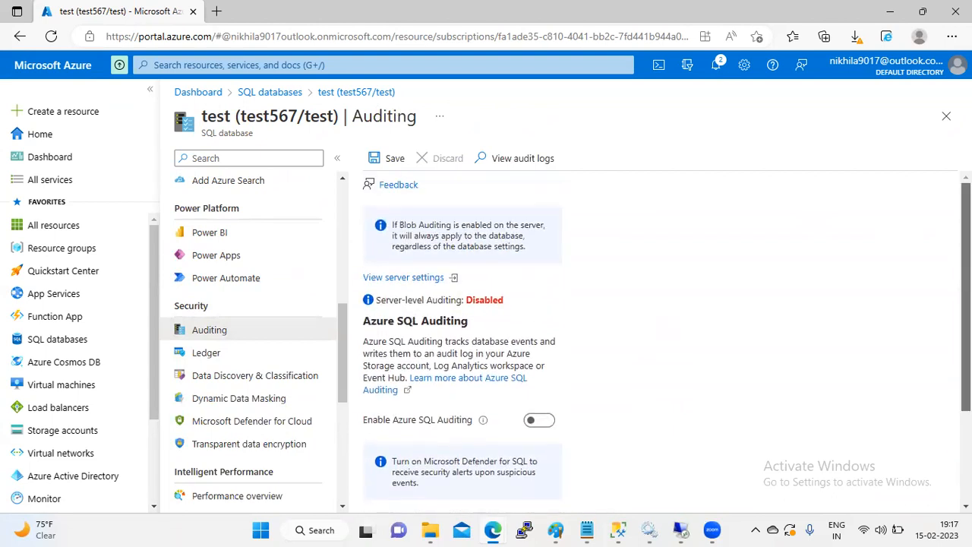
scroll(653, 341, "down", 2)
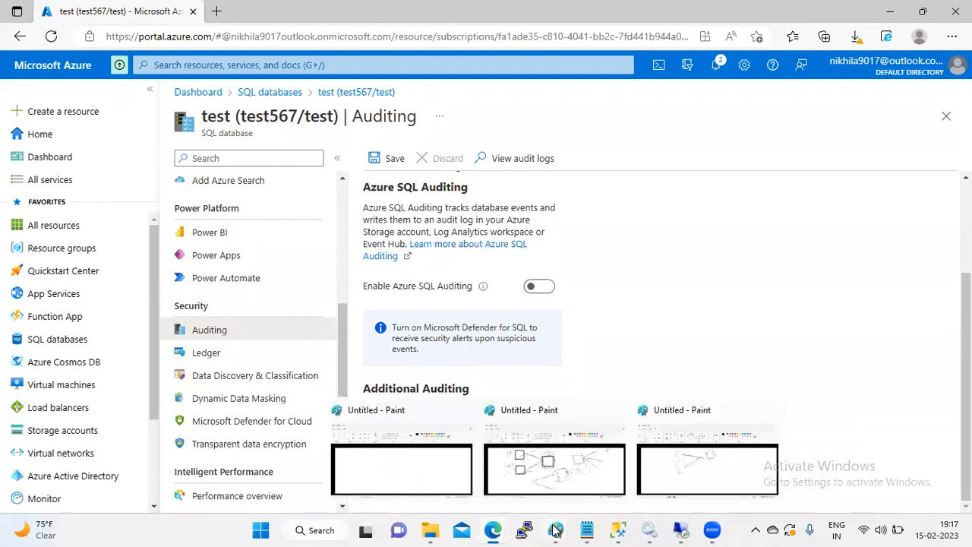
Step: Bring Management Studio forward and open the context menu of the test_12 database
left_click(620, 530)
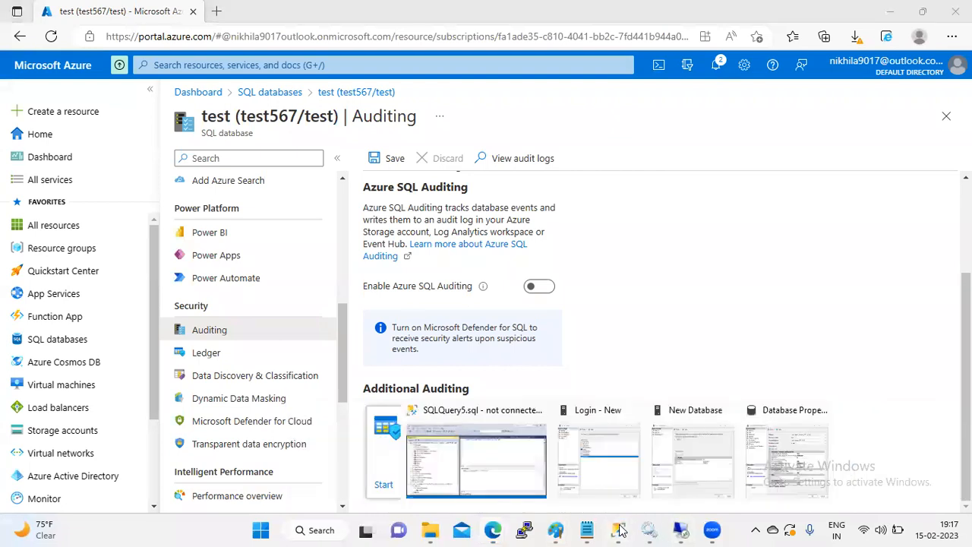
left_click(466, 451)
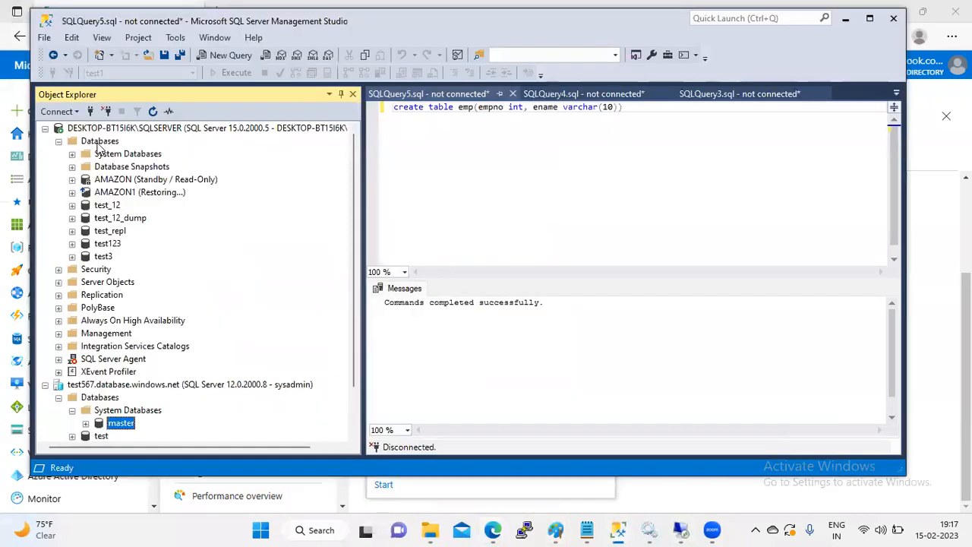
left_click(100, 142)
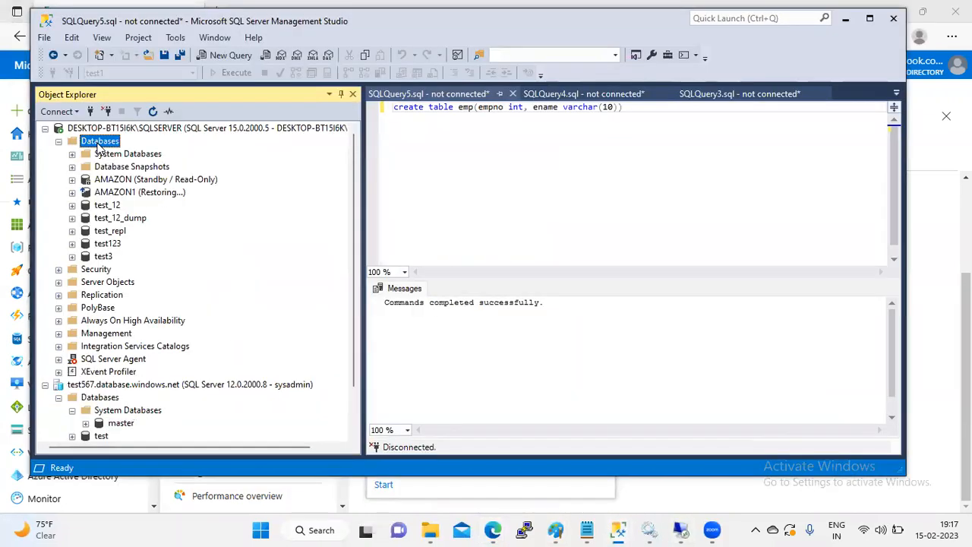
left_click(108, 208)
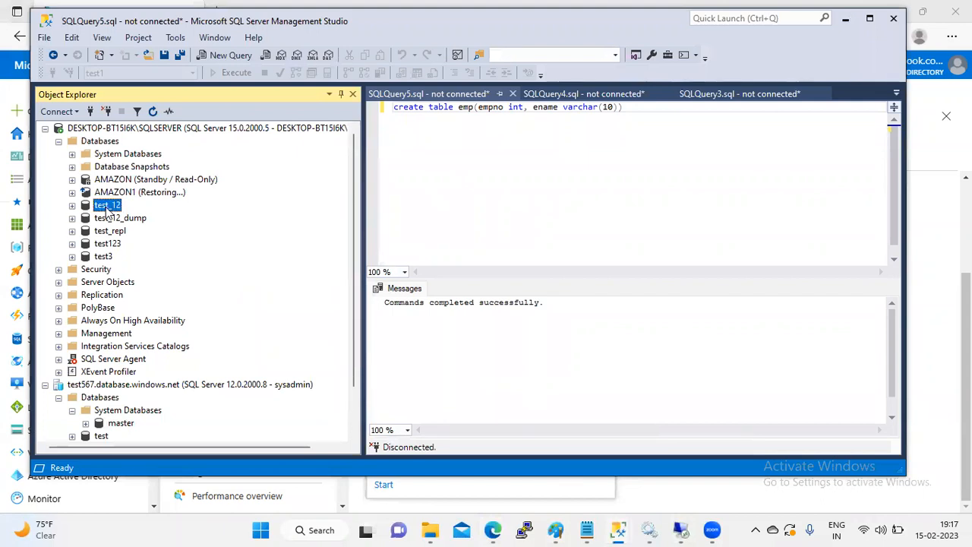
right_click(107, 209)
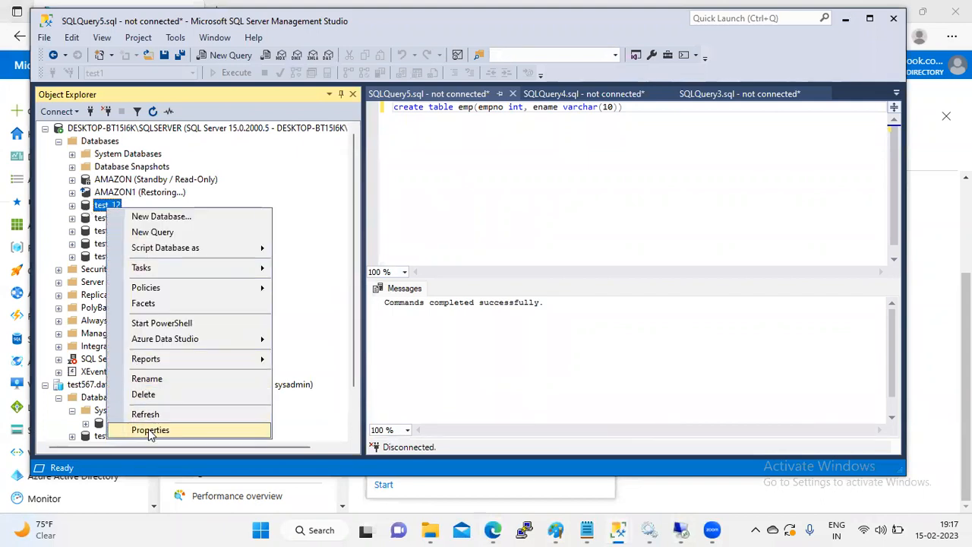
Step: Maximize Management Studio, expand Server Objects, and open the test3 database's actions
double_click(187, 77)
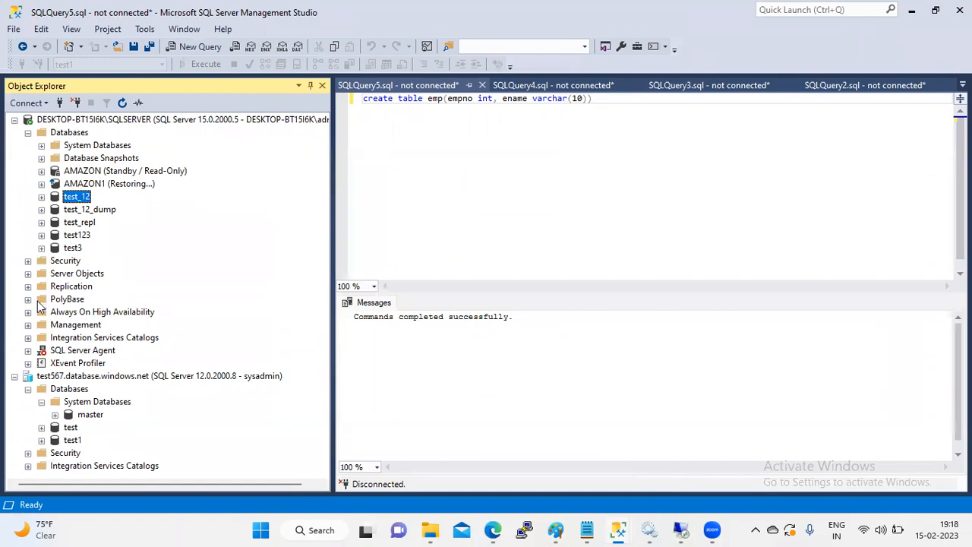
left_click(29, 275)
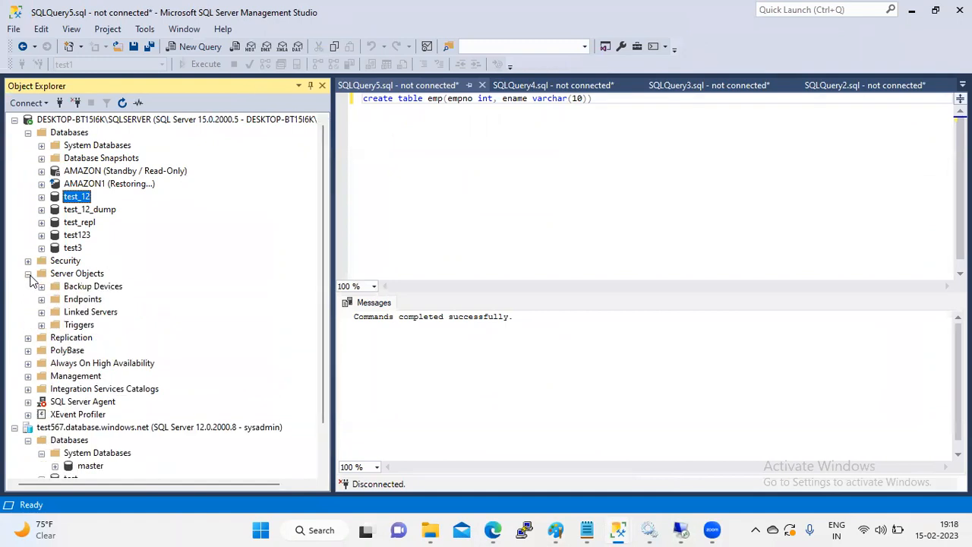
right_click(68, 247)
left_click(117, 468)
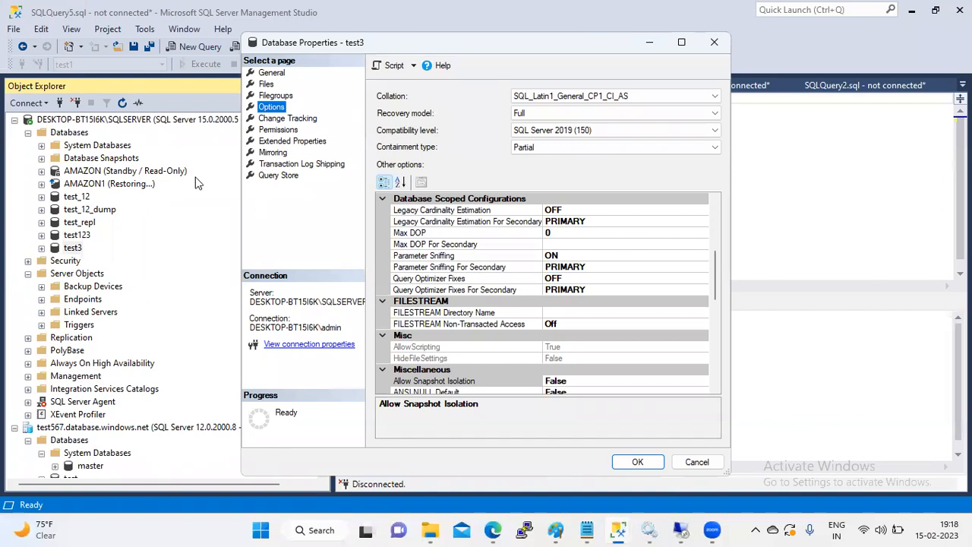
left_click(280, 130)
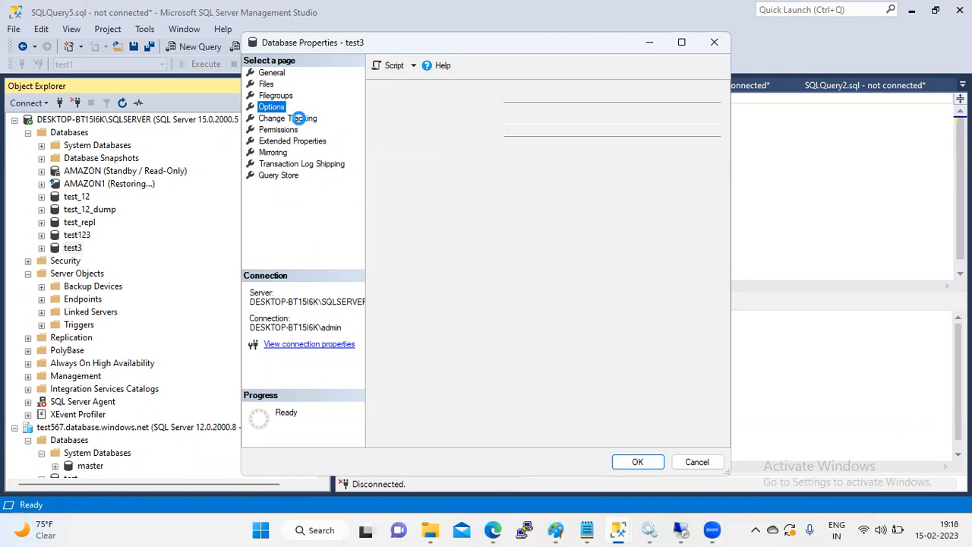
left_click(300, 119)
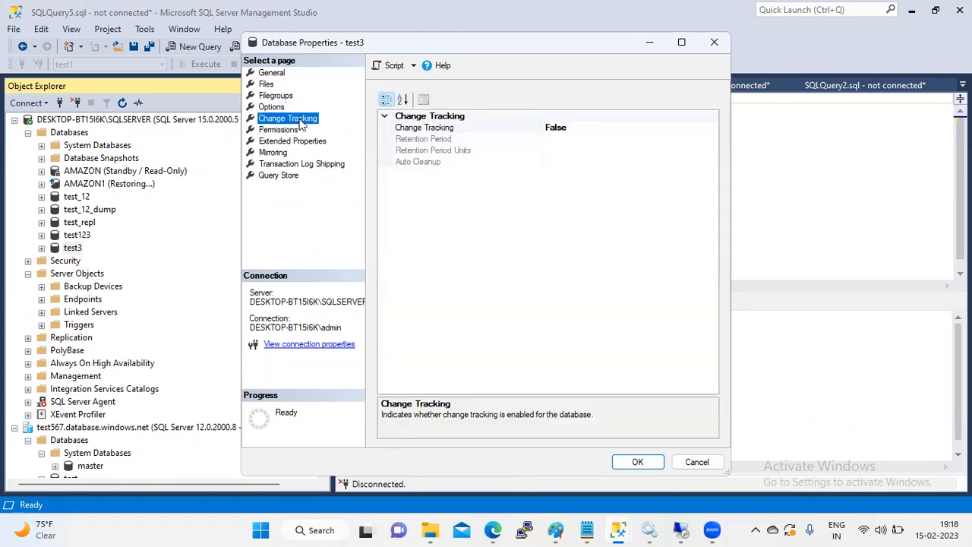
left_click(610, 126)
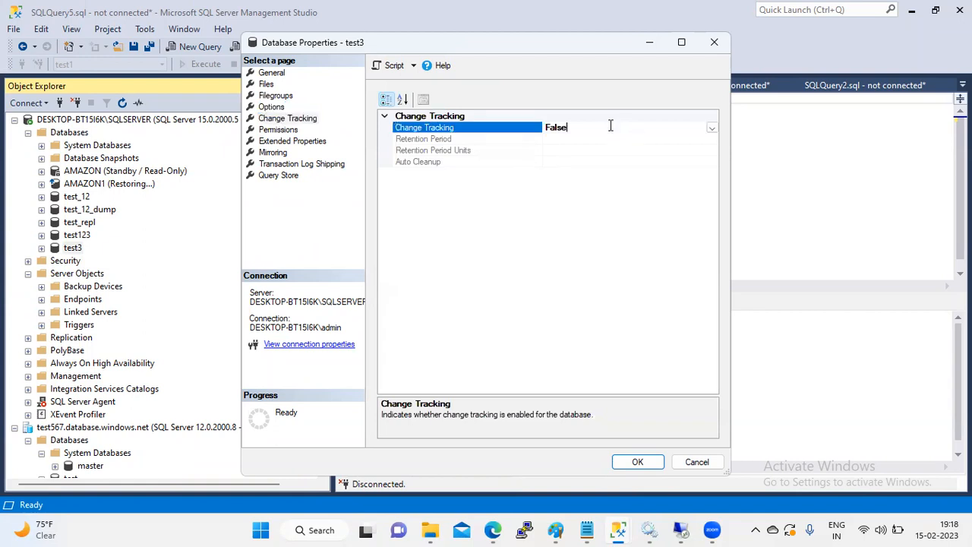
left_click(713, 127)
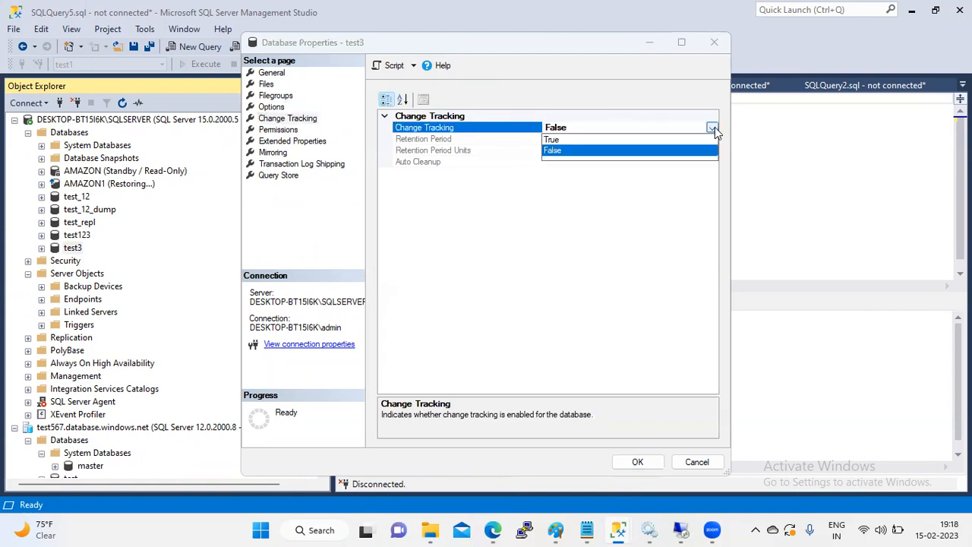
left_click(647, 140)
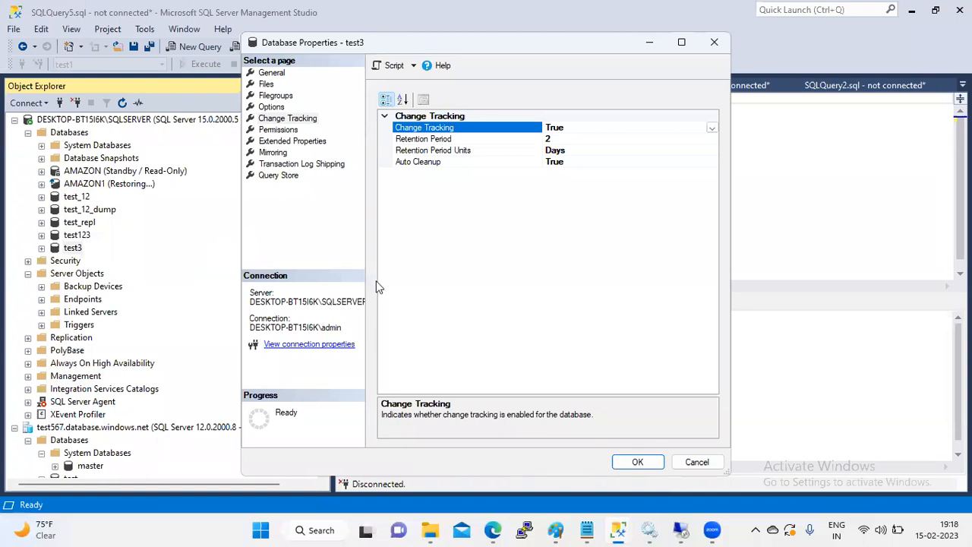
left_click(698, 462)
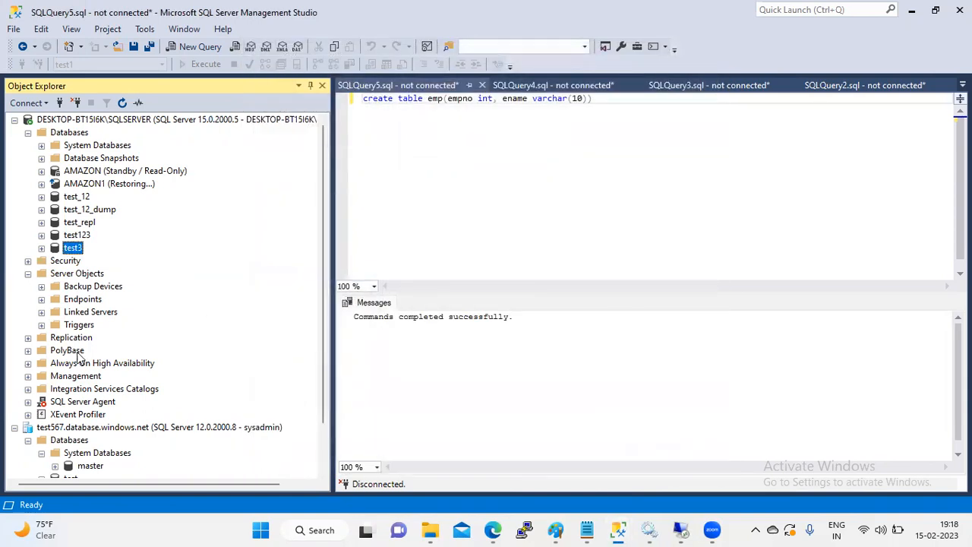
Step: Expand Management, browse test3's Security and Security Policies folders, then collapse test3
left_click(34, 374)
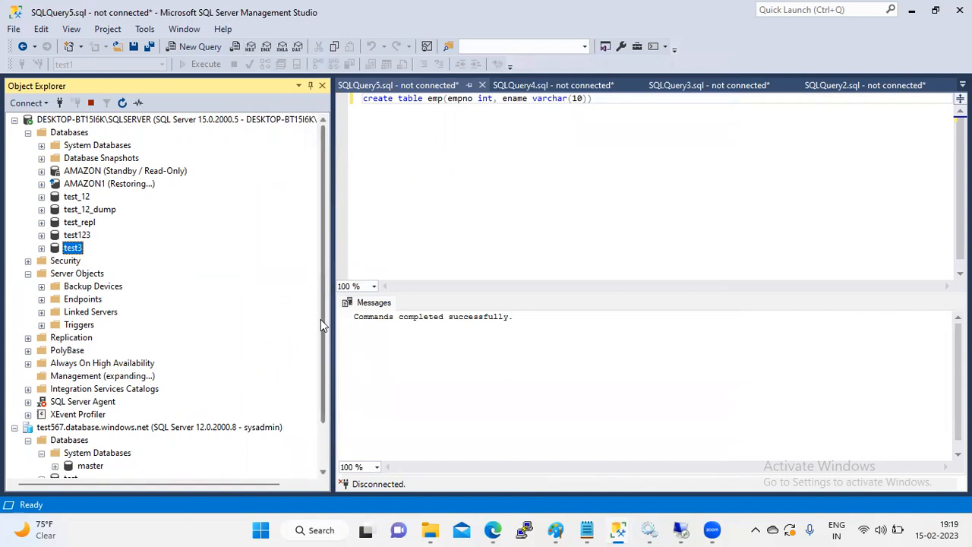
left_click_drag(320, 319, 320, 368)
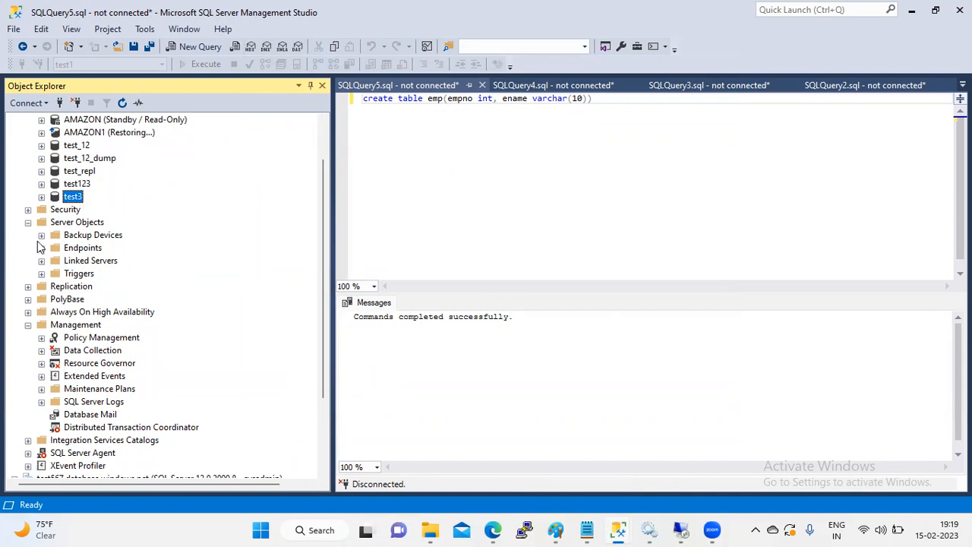
left_click(42, 197)
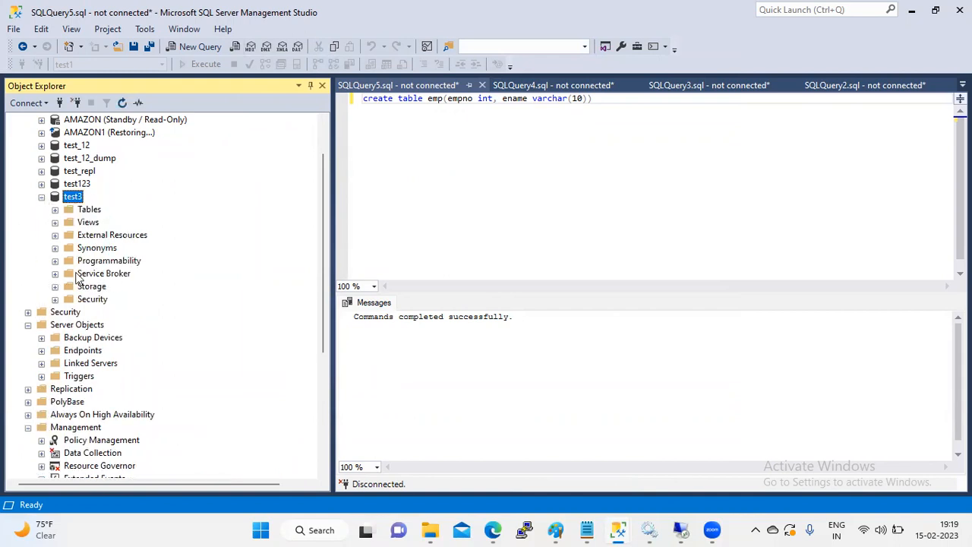
left_click(55, 299)
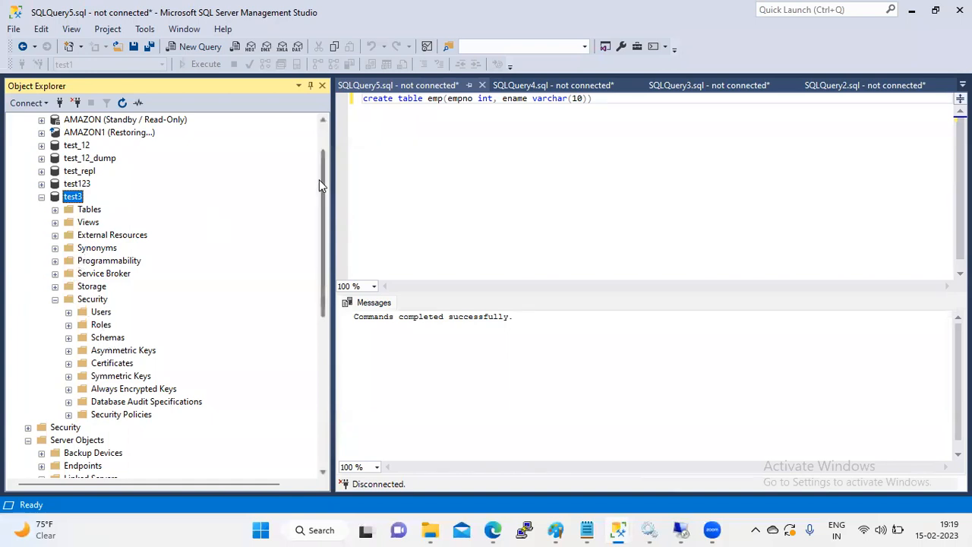
left_click_drag(319, 154, 318, 204)
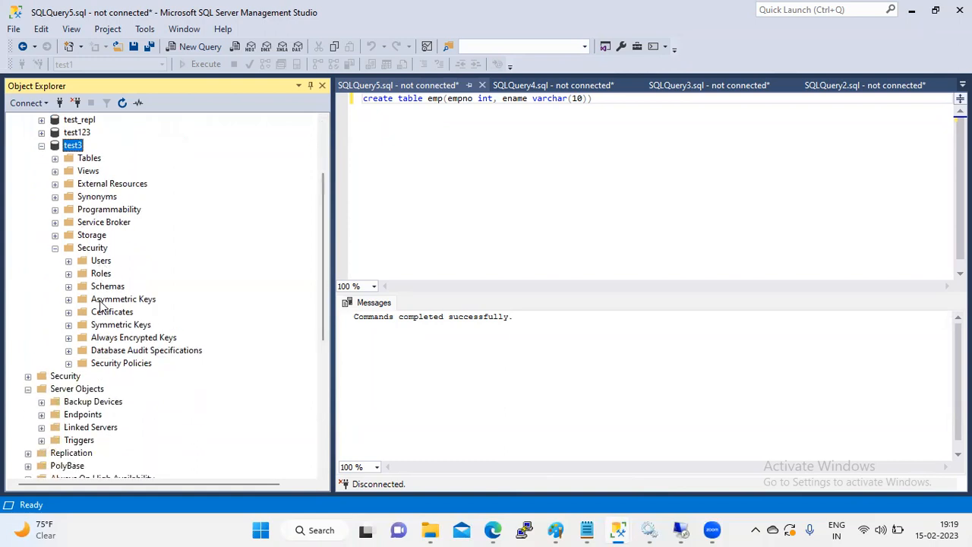
left_click(120, 364)
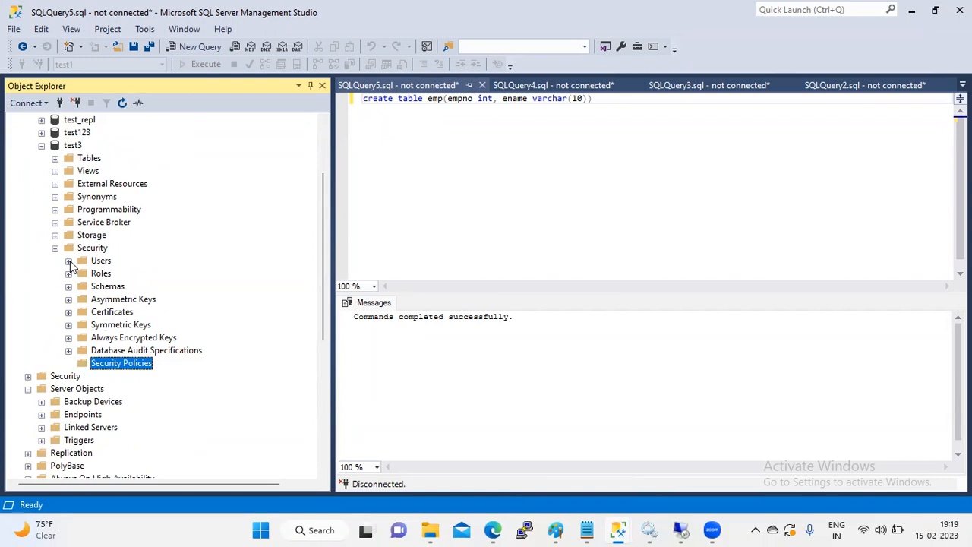
left_click(42, 146)
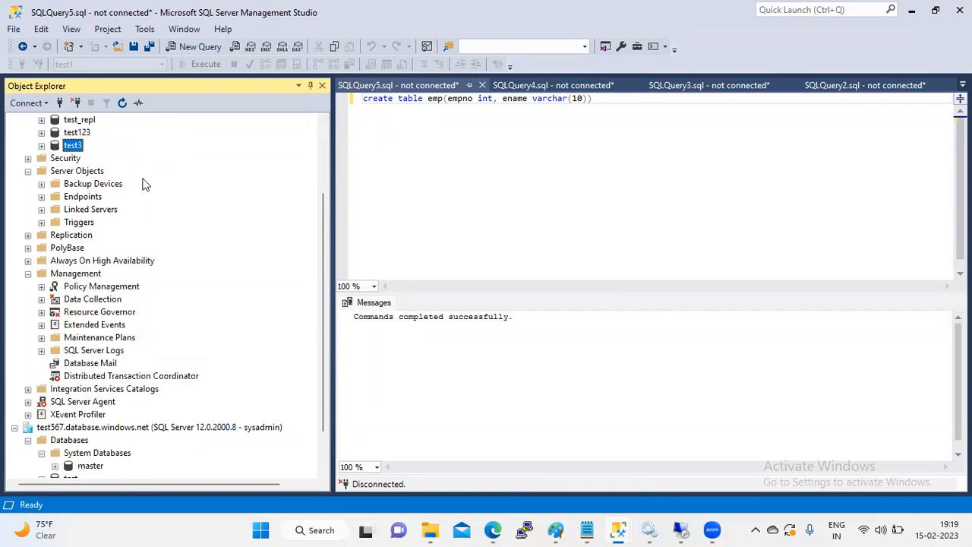
Step: Expand server-level Security, collapse Logins, and start a New Audit from Audits
left_click(28, 159)
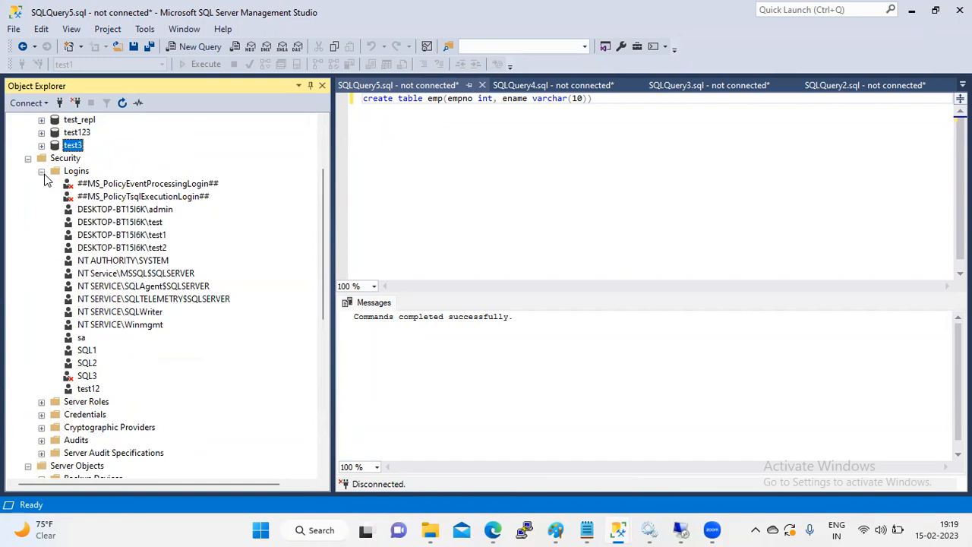
left_click(42, 171)
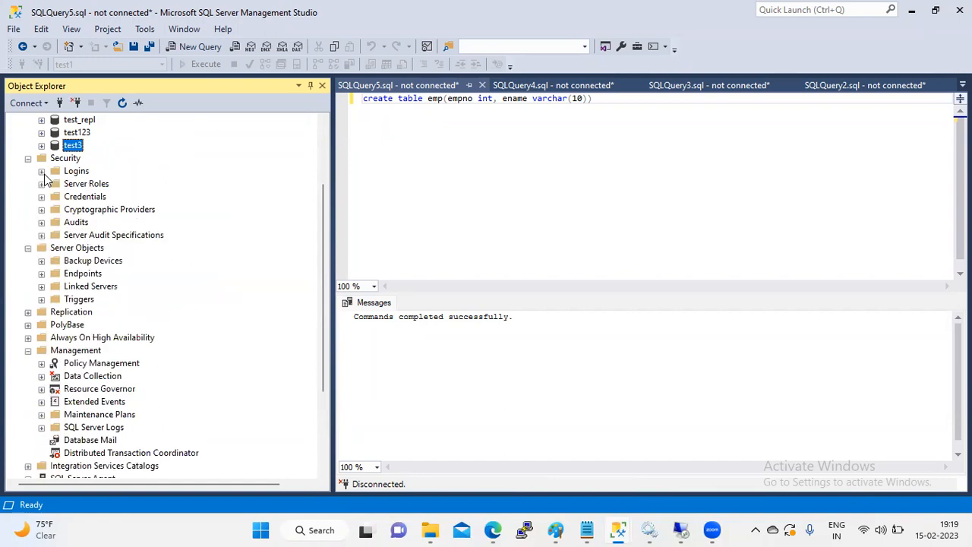
double_click(66, 224)
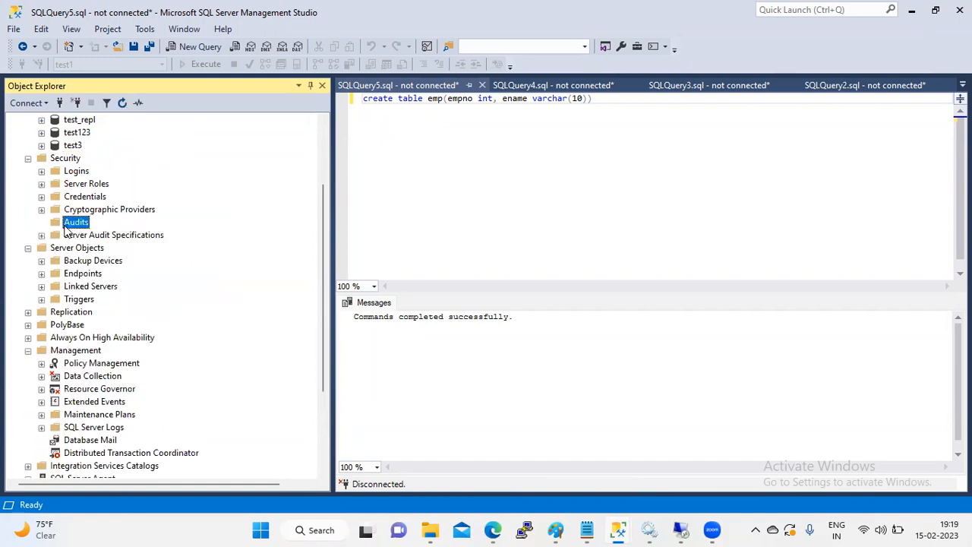
right_click(65, 226)
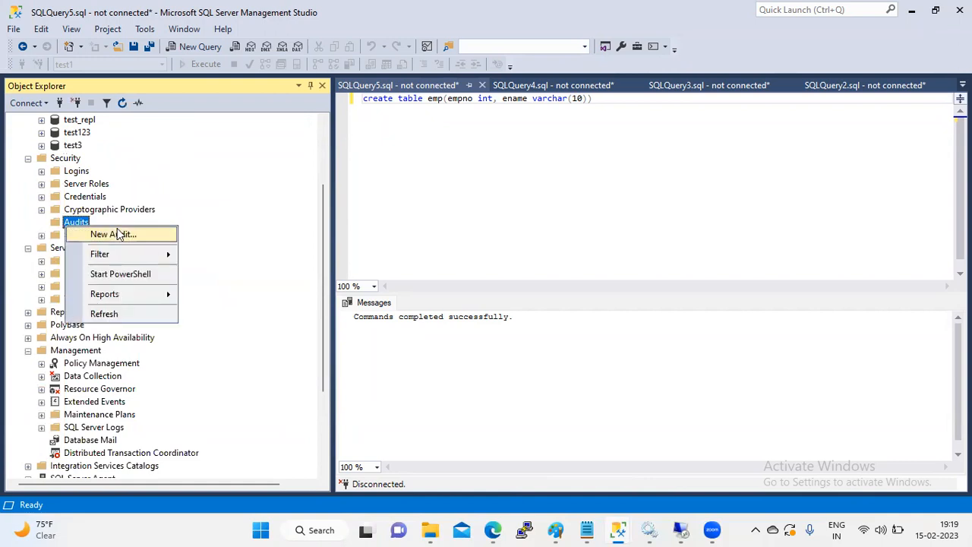
left_click(117, 232)
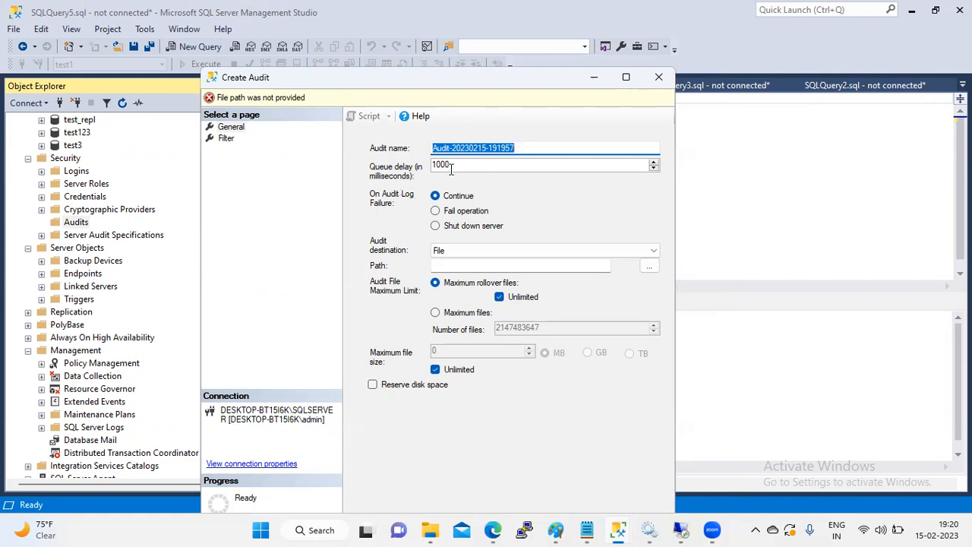
Step: Set the new audit's queue delay to 1001 ms
left_click(597, 164)
double_click(655, 167)
triple_click(653, 164)
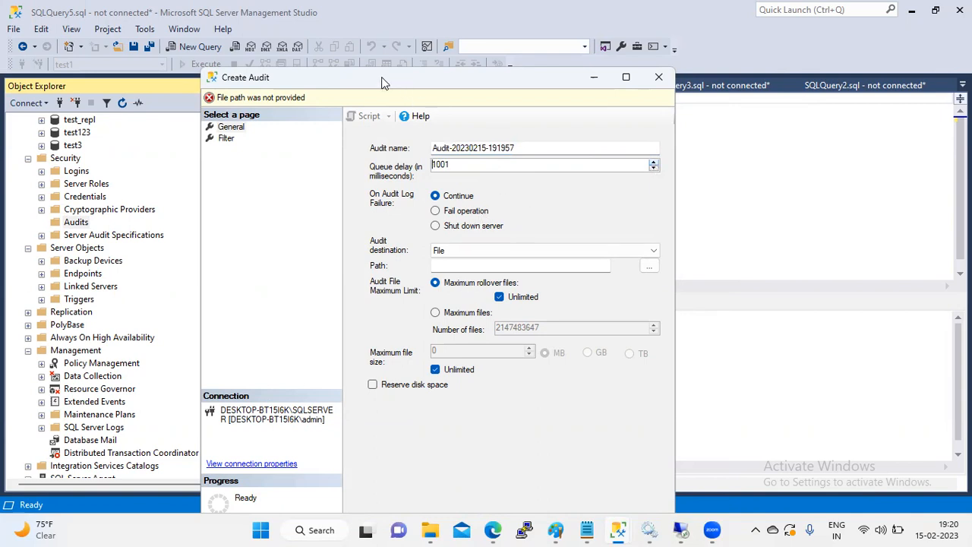
left_click_drag(383, 82, 346, 63)
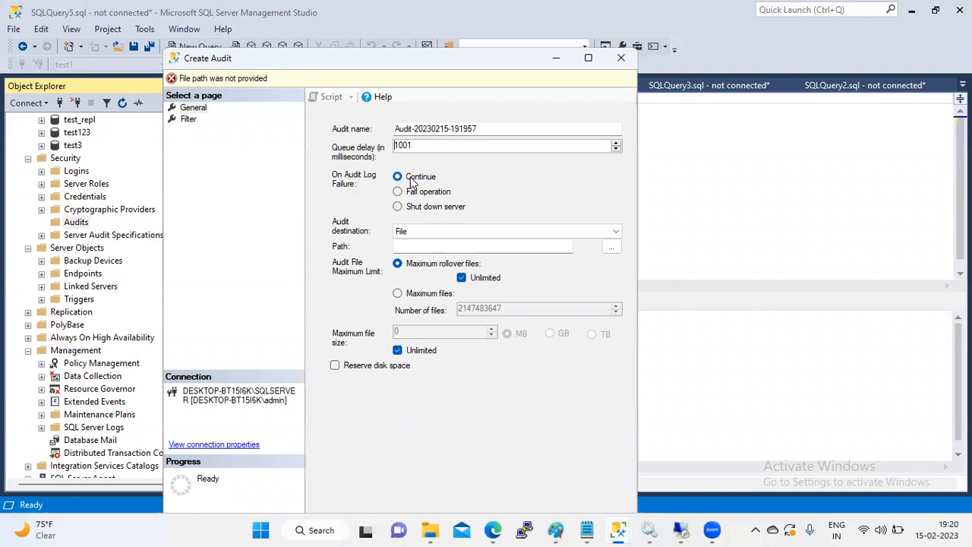
Step: Keep File as the audit destination and glance at the Filter page
left_click(613, 232)
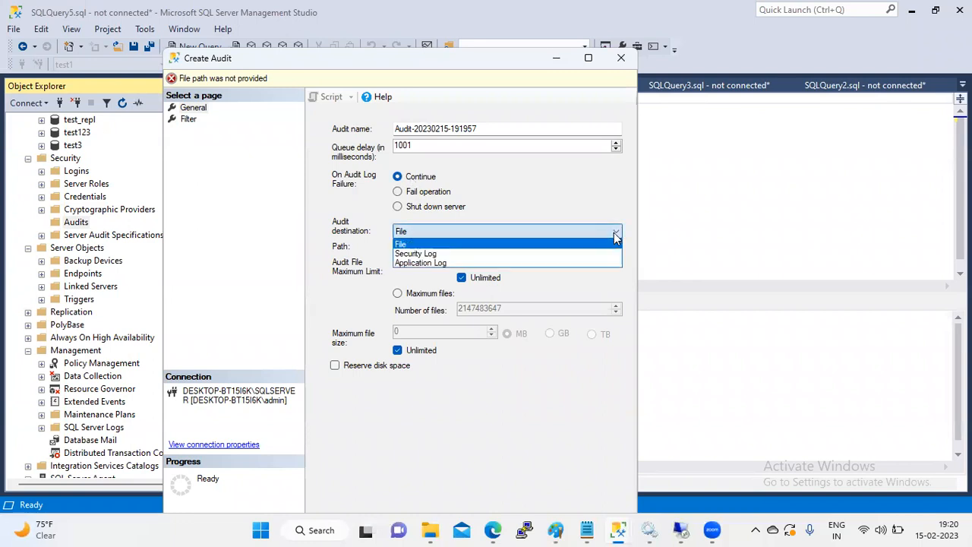
left_click(581, 248)
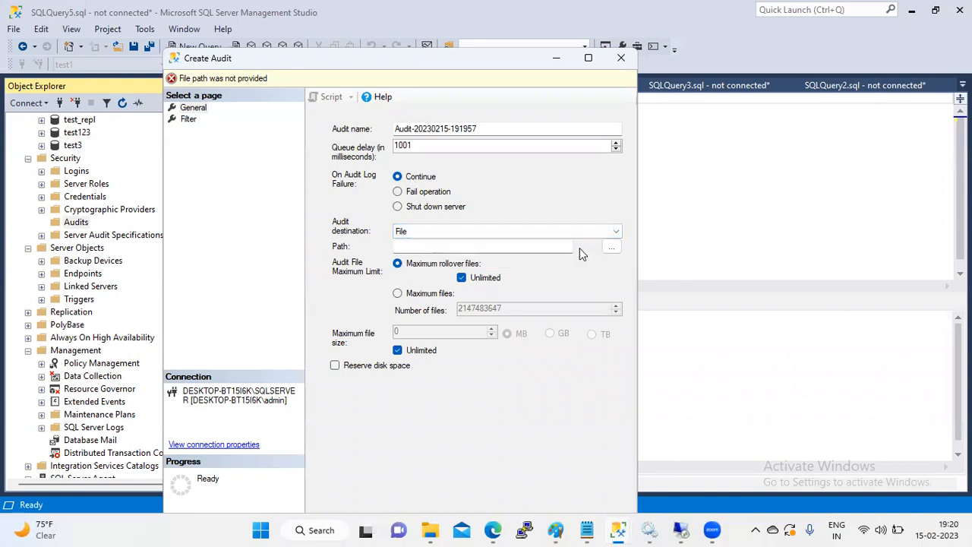
left_click(188, 119)
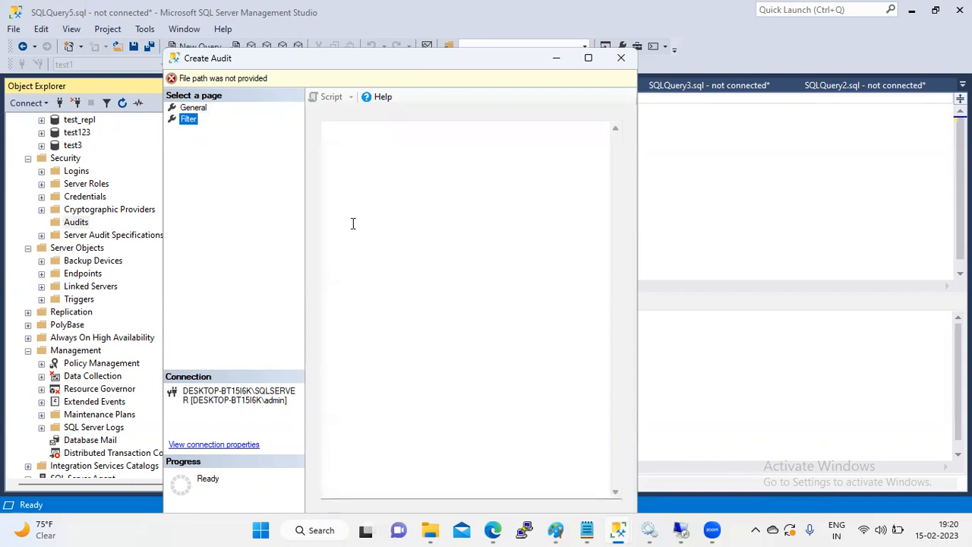
left_click(193, 109)
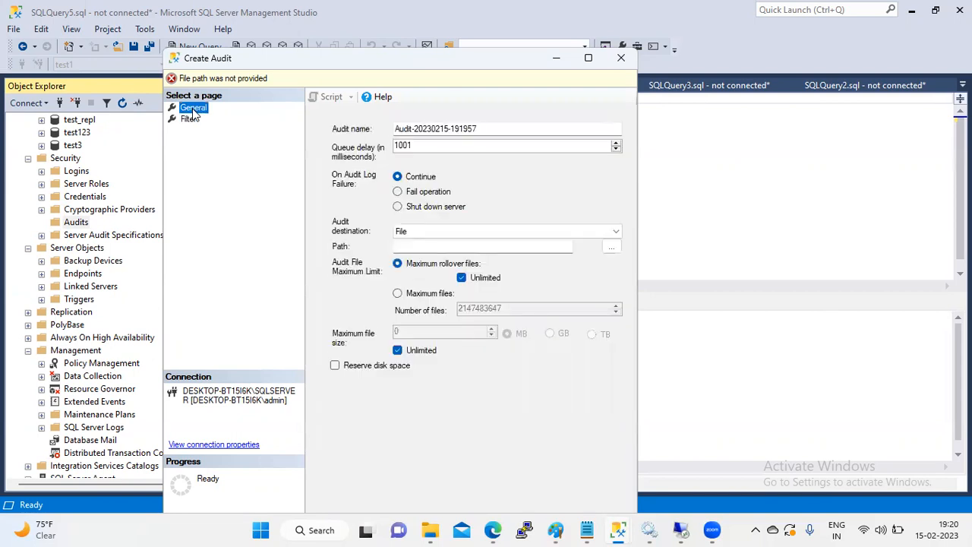
Step: Set the audit file path to C:\ and leave the Filter page showing
left_click(610, 247)
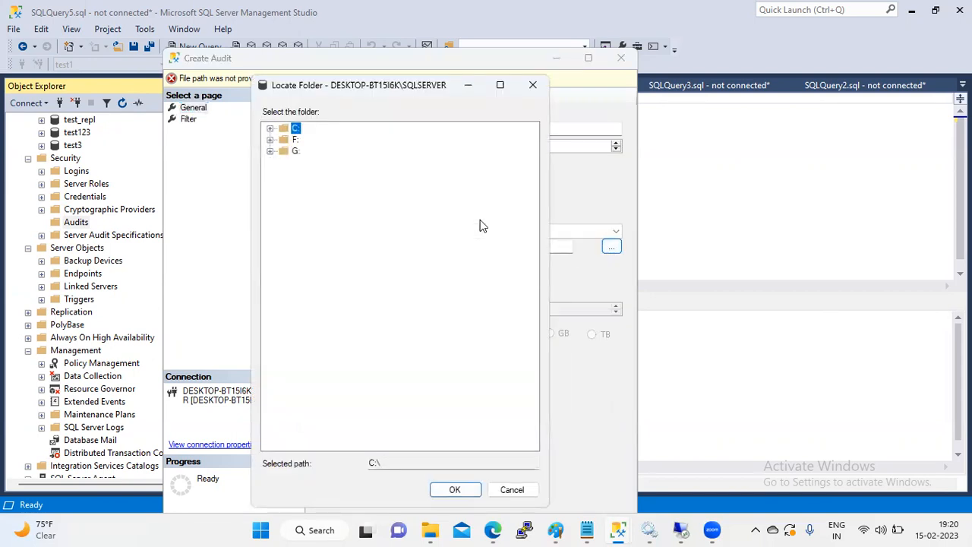
left_click(454, 490)
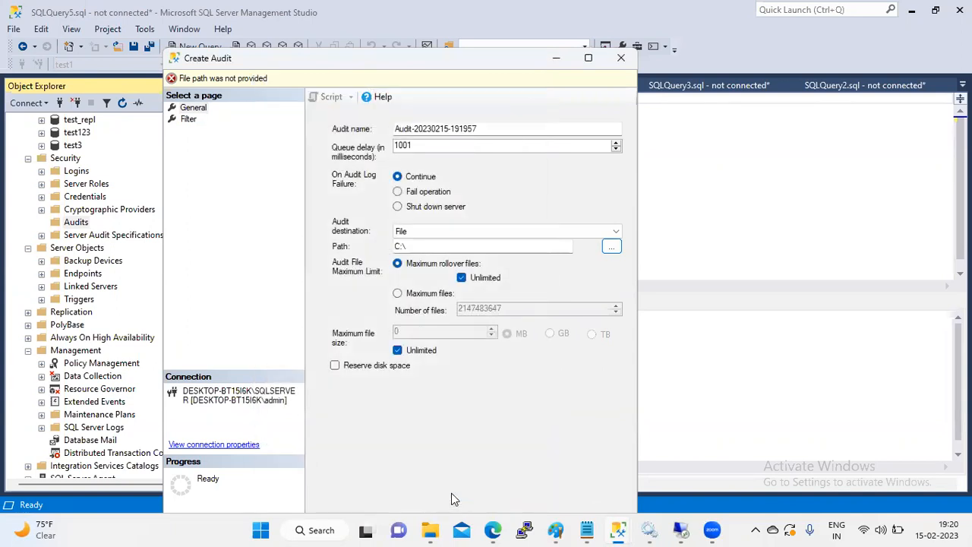
left_click(188, 120)
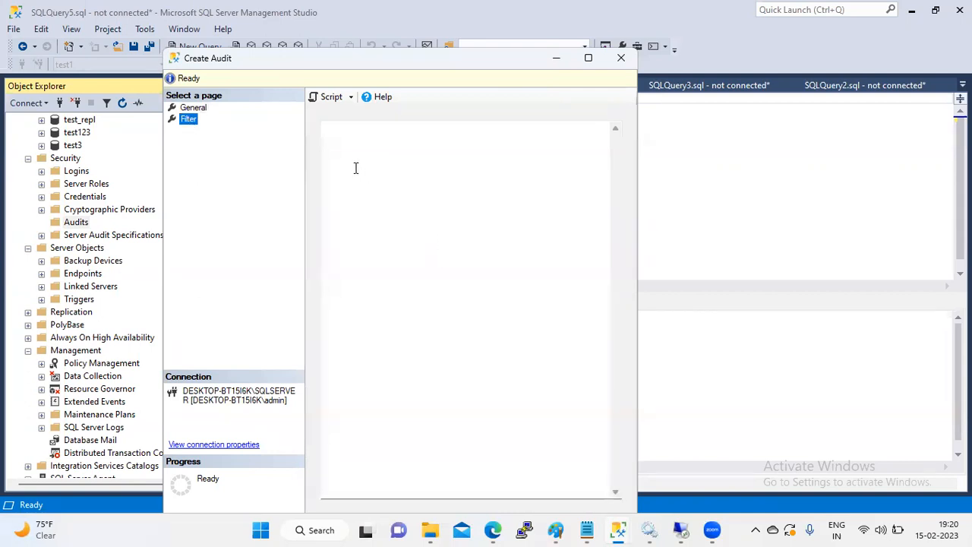
left_click(191, 109)
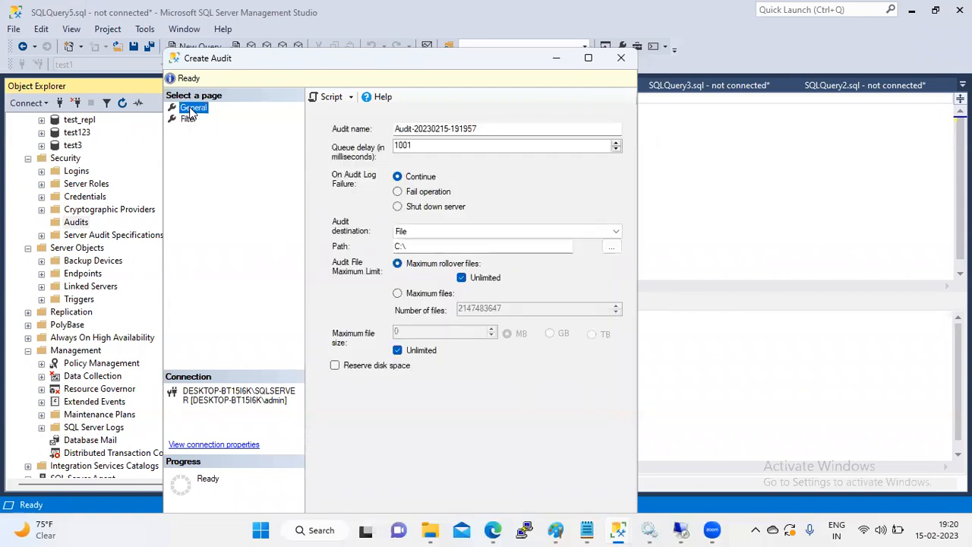
left_click(190, 122)
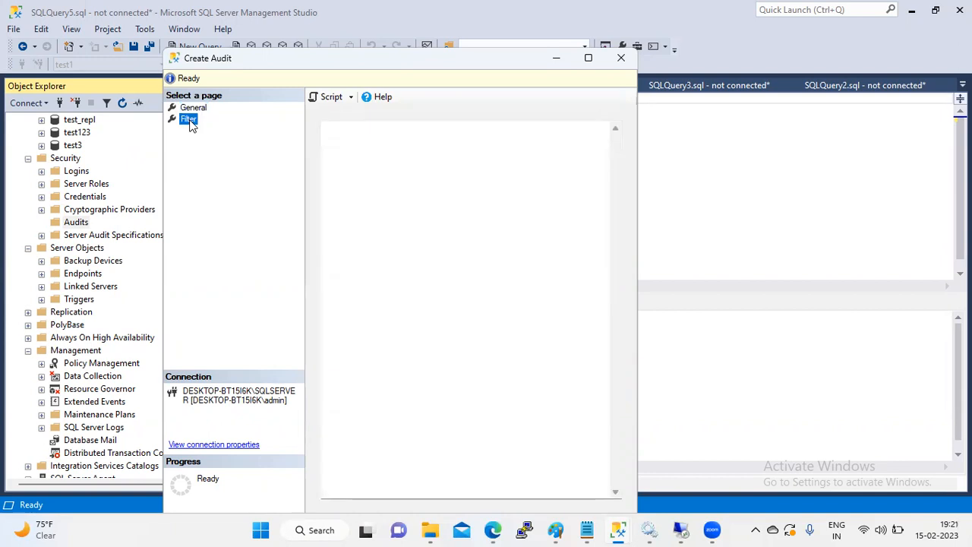
left_click_drag(267, 67, 289, 68)
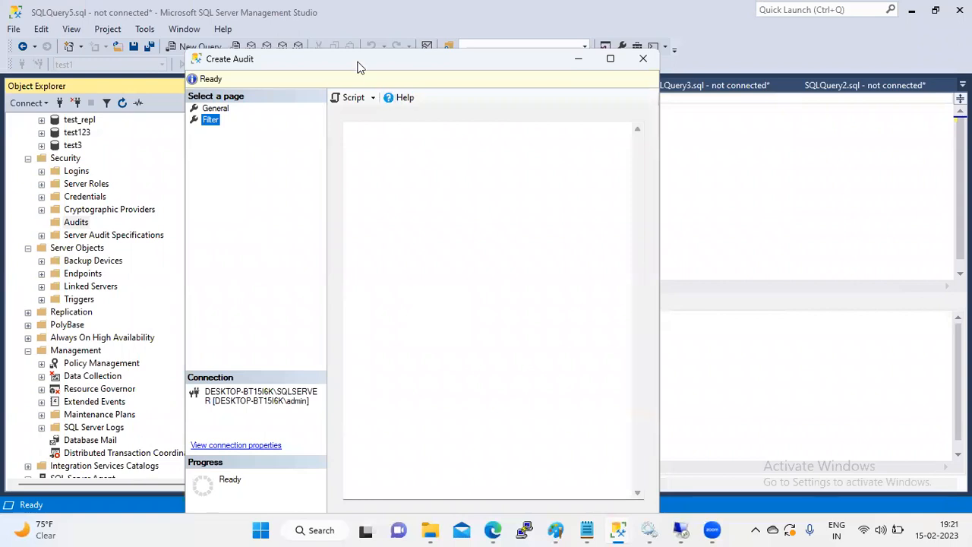
left_click_drag(322, 63, 278, 68)
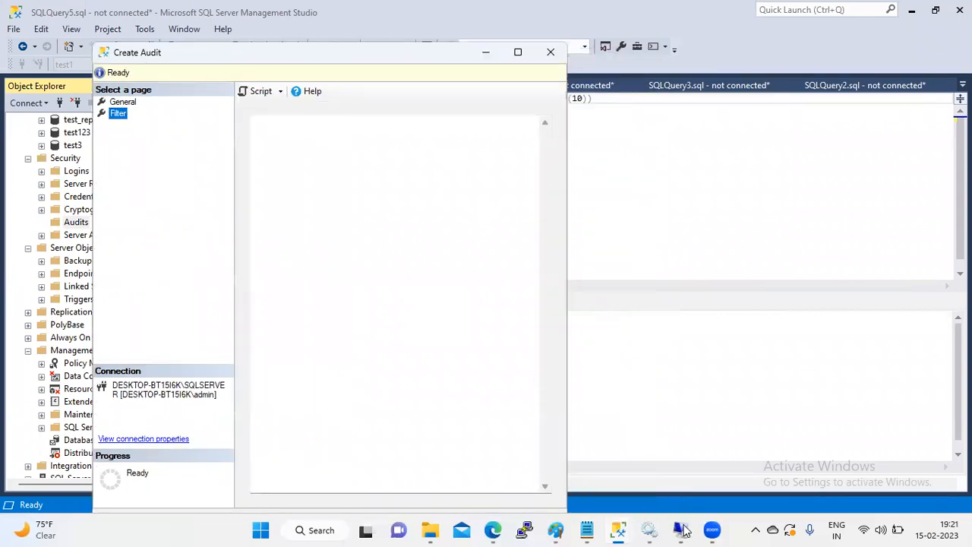
Step: Back in the Azure portal, enable Azure SQL Auditing on the test database
left_click(685, 530)
key("alt+Tab")
key("alt+Tab")
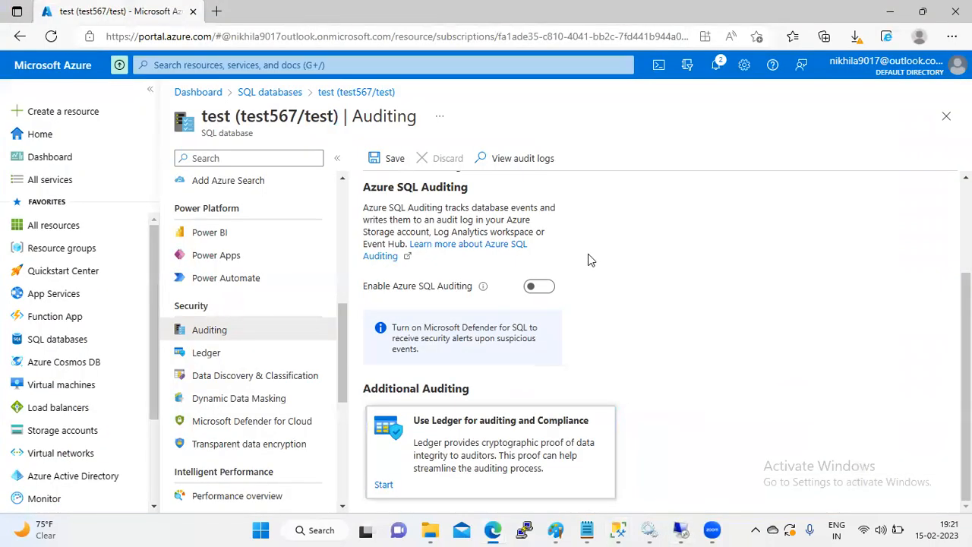
left_click(538, 288)
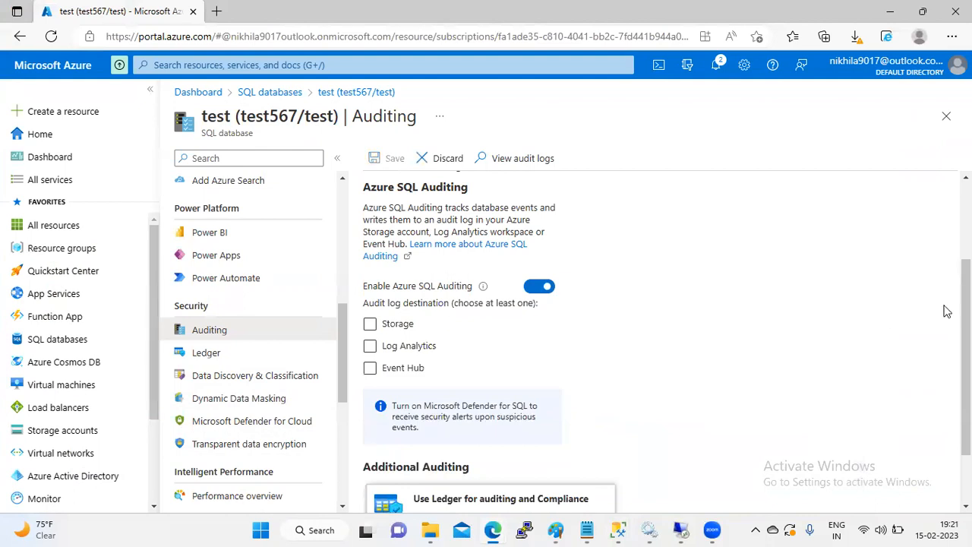
Step: Open the server-level auditing settings via View server settings
scroll(965, 342, "up", 2)
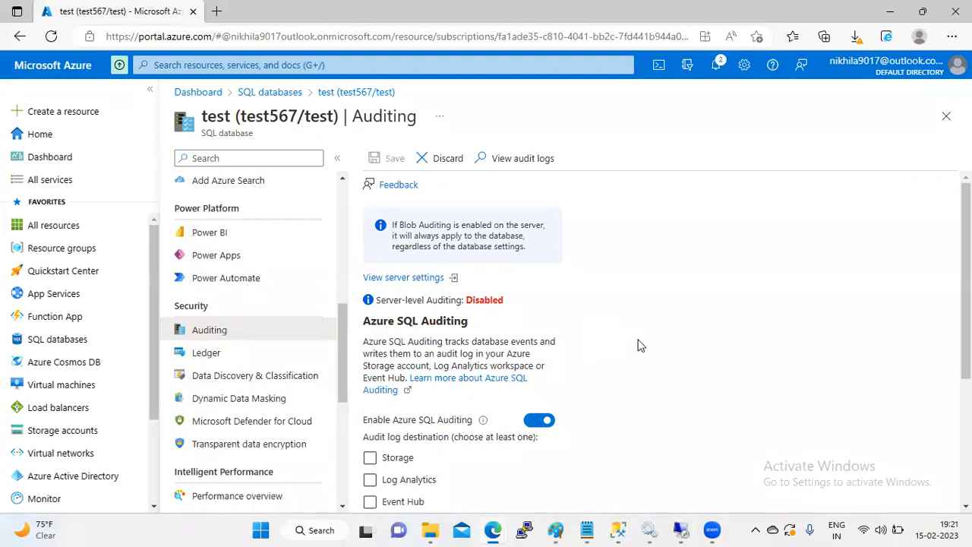
scroll(966, 342, "down", 3)
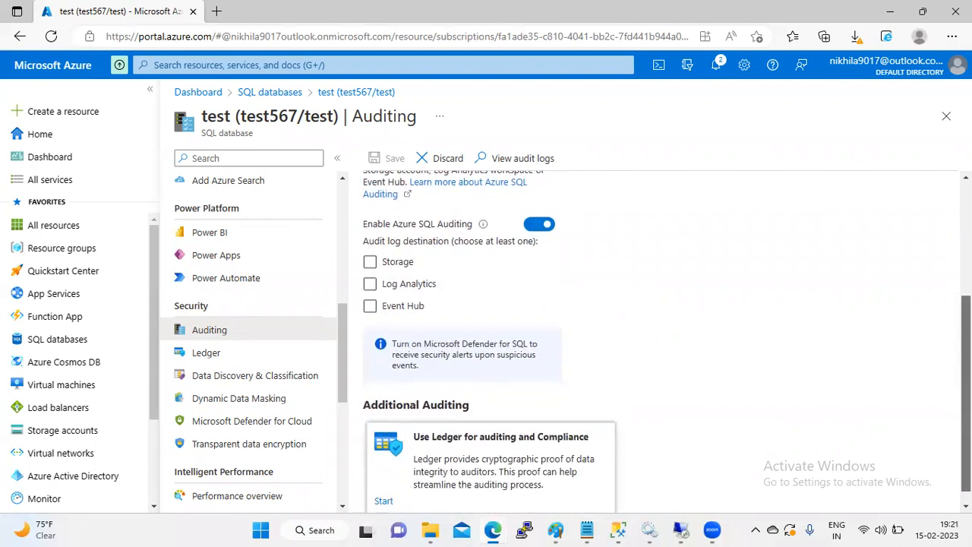
scroll(965, 342, "up", 3)
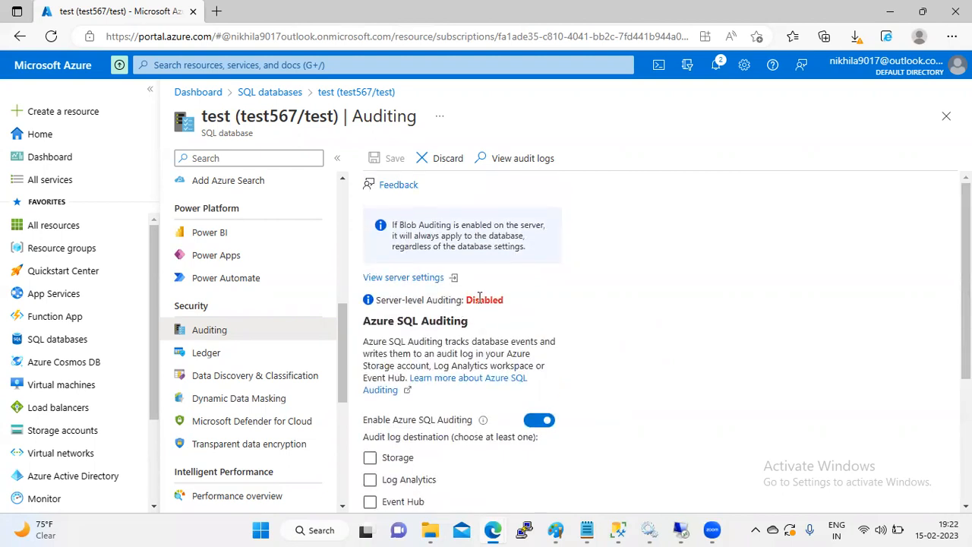
left_click(411, 281)
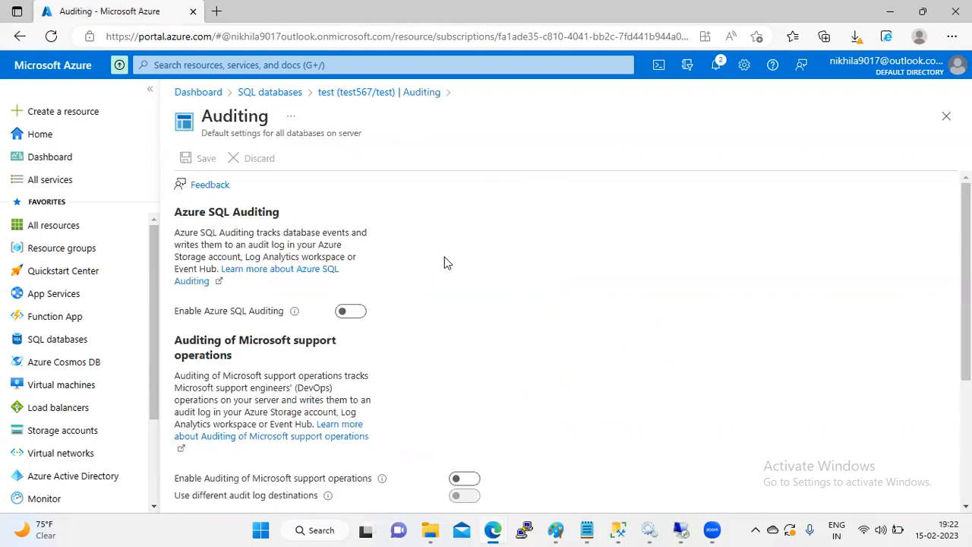
Step: Enable server auditing to Storage under the Free Trial subscription and check available storage accounts
scroll(593, 228, "down", 2)
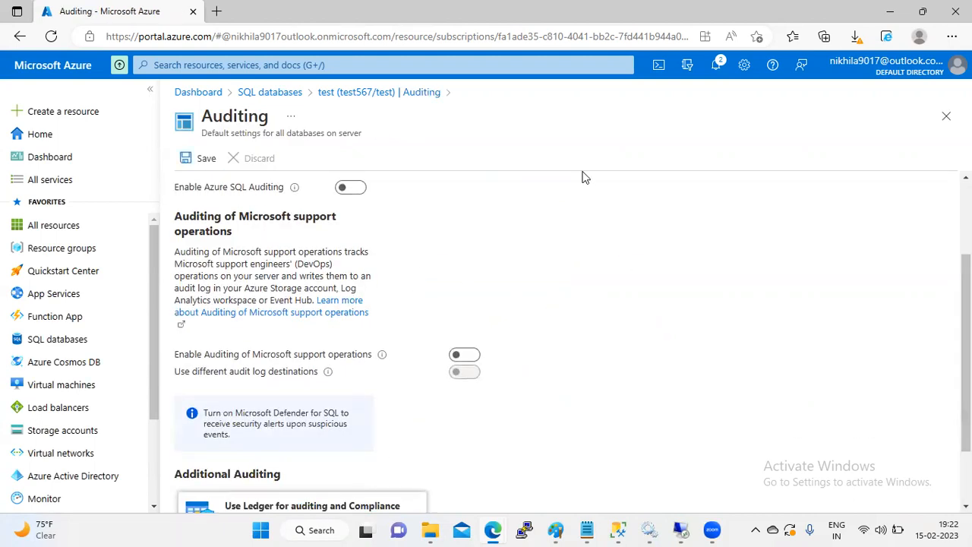
left_click(358, 187)
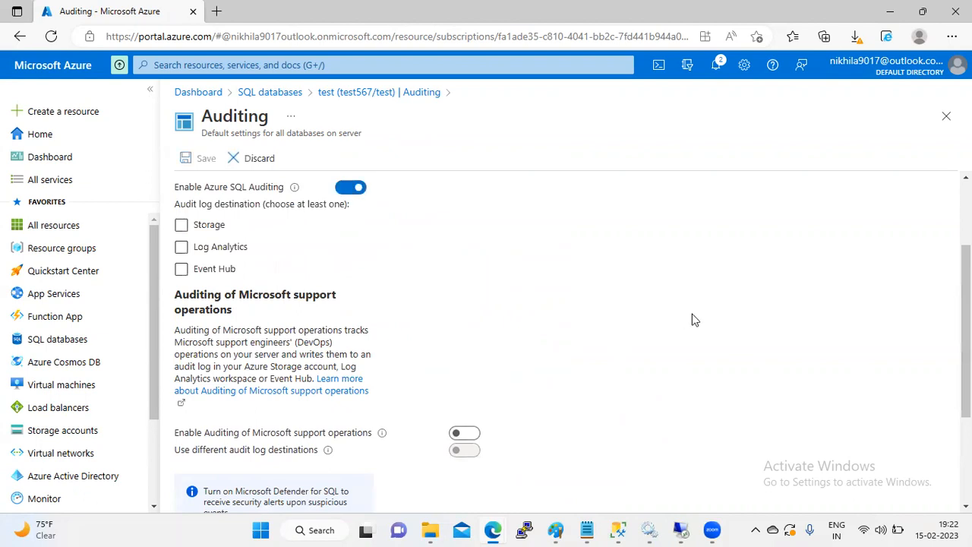
left_click(181, 227)
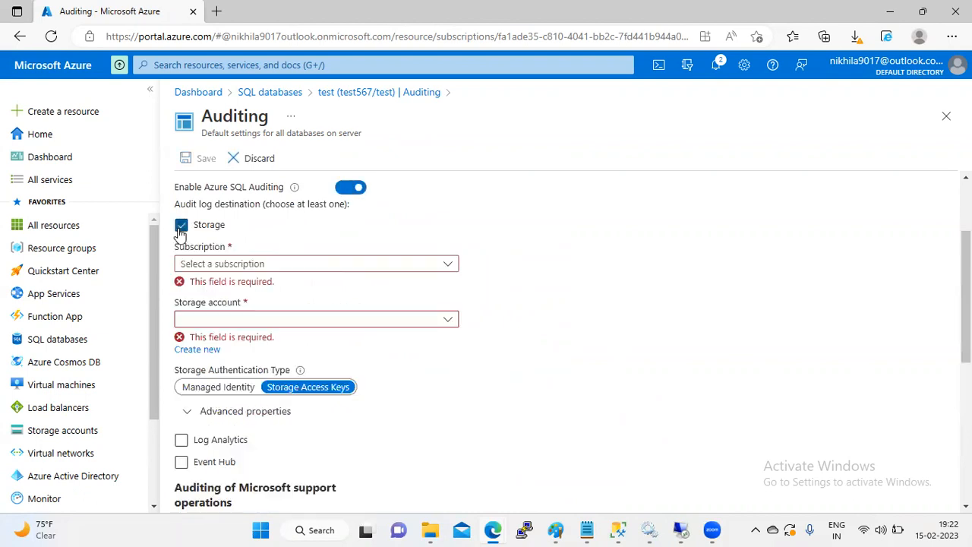
left_click(443, 264)
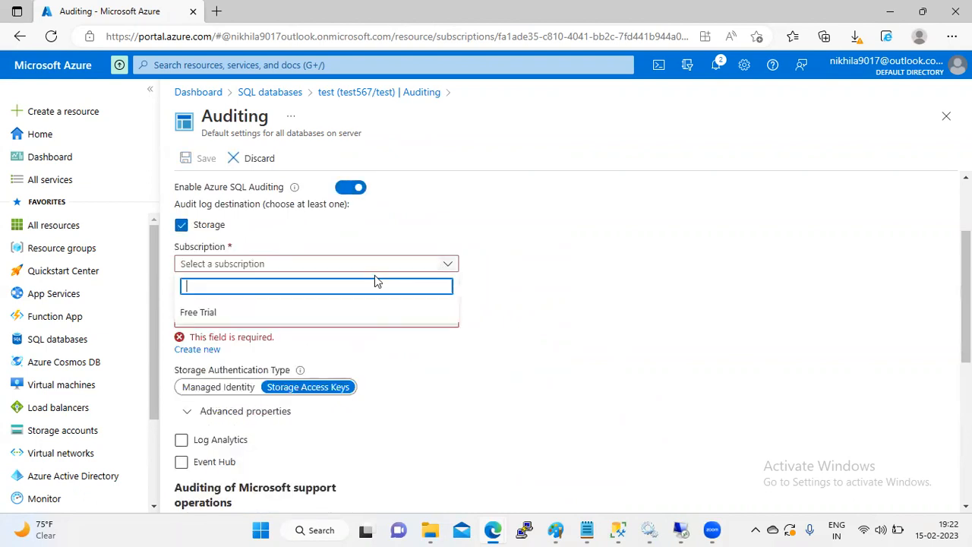
left_click(207, 315)
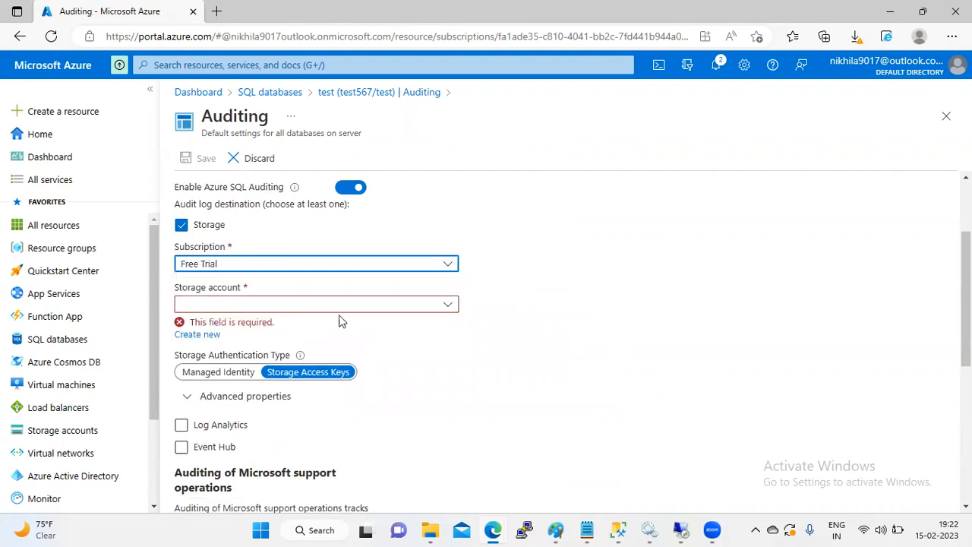
left_click(445, 308)
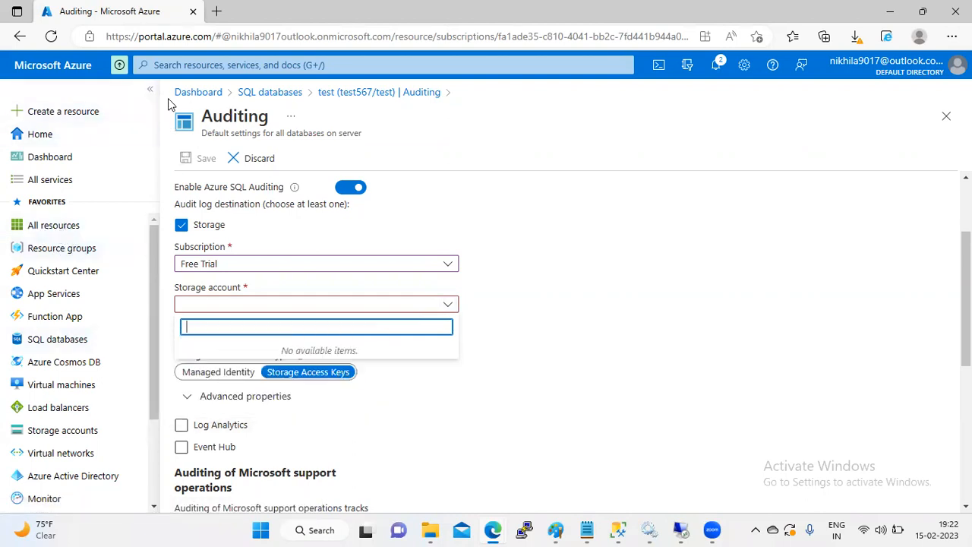
Step: Open All services in a second tab, filter for storage, and start creating a storage account
middle_click(58, 180)
key("ctrl+Tab")
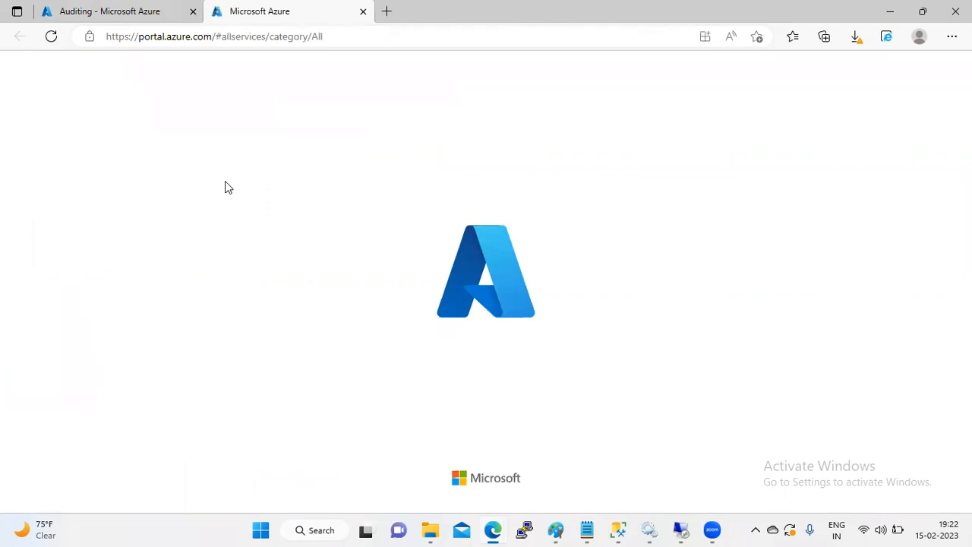
left_click(137, 10)
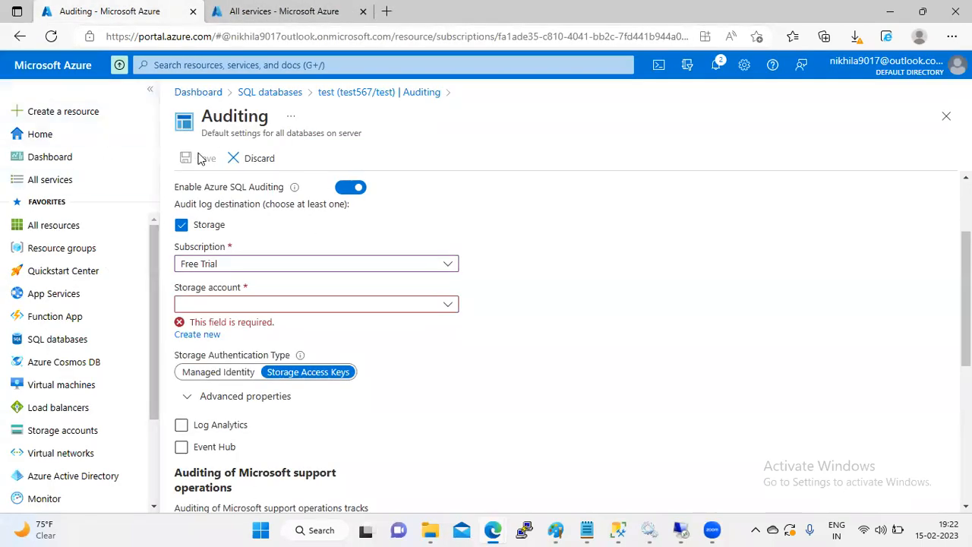
mouse_move(136, 222)
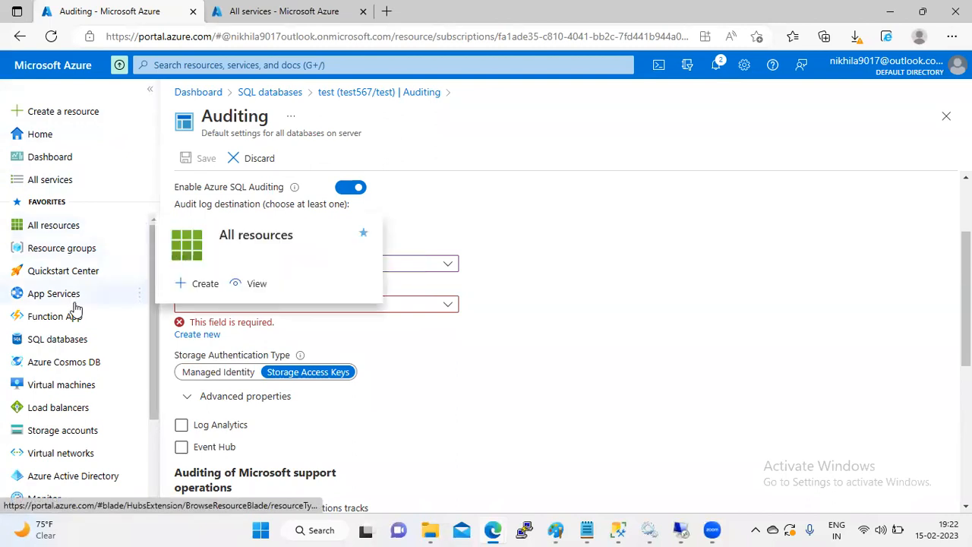
mouse_move(65, 243)
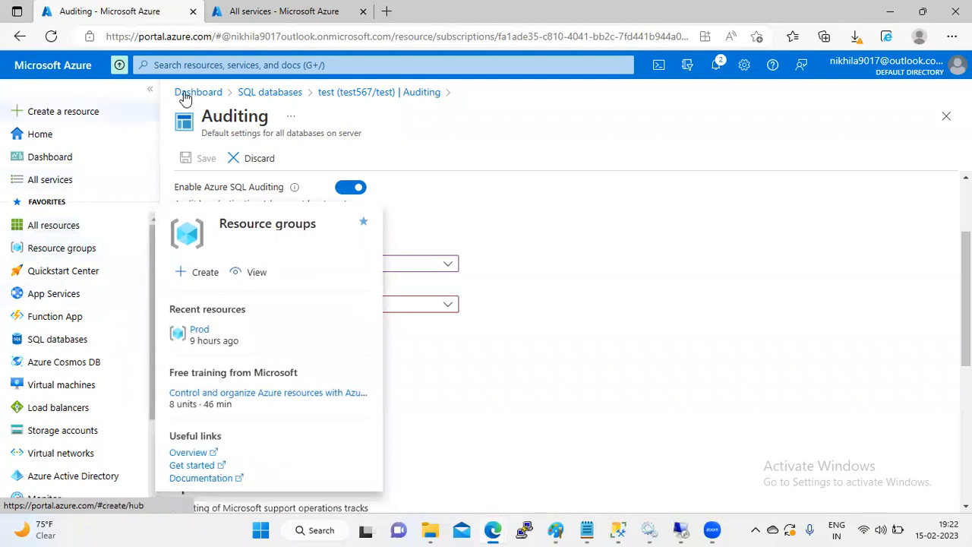
key("ctrl+Tab")
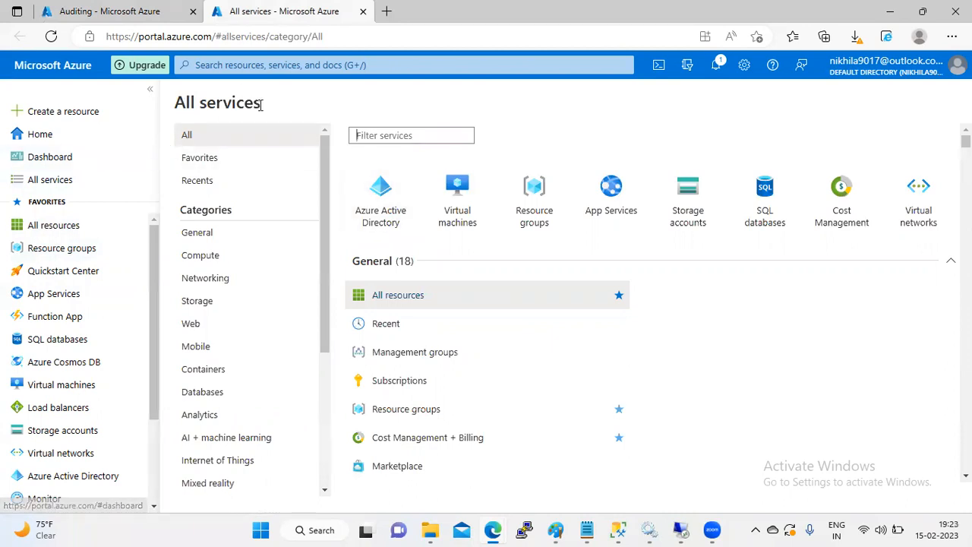
type("st")
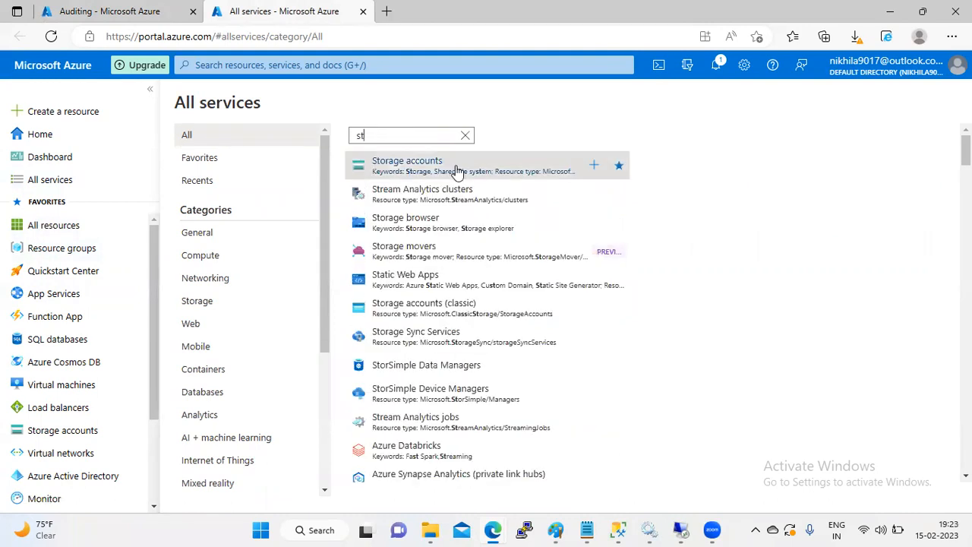
left_click(456, 168)
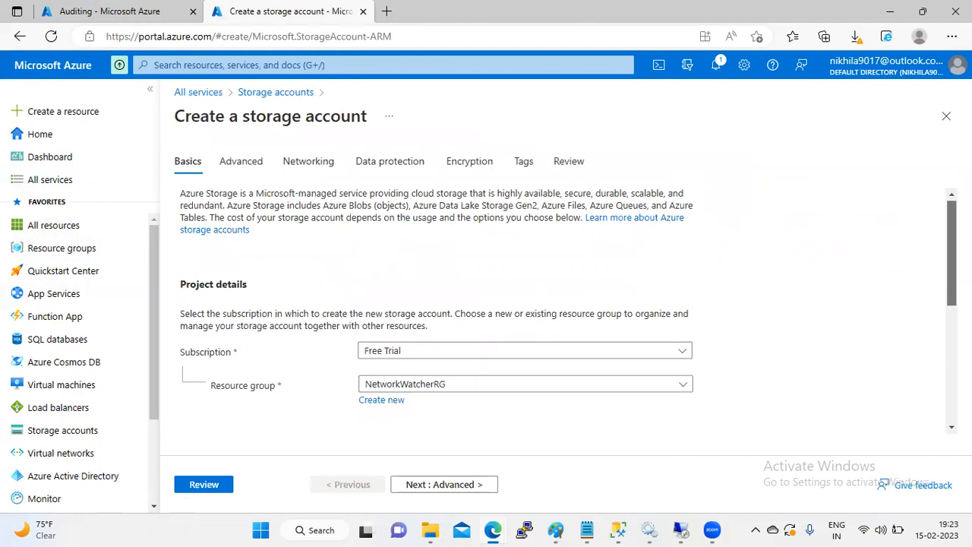
Step: Choose the Prod resource group for the new storage account
scroll(836, 253, "down", 2)
left_click(688, 250)
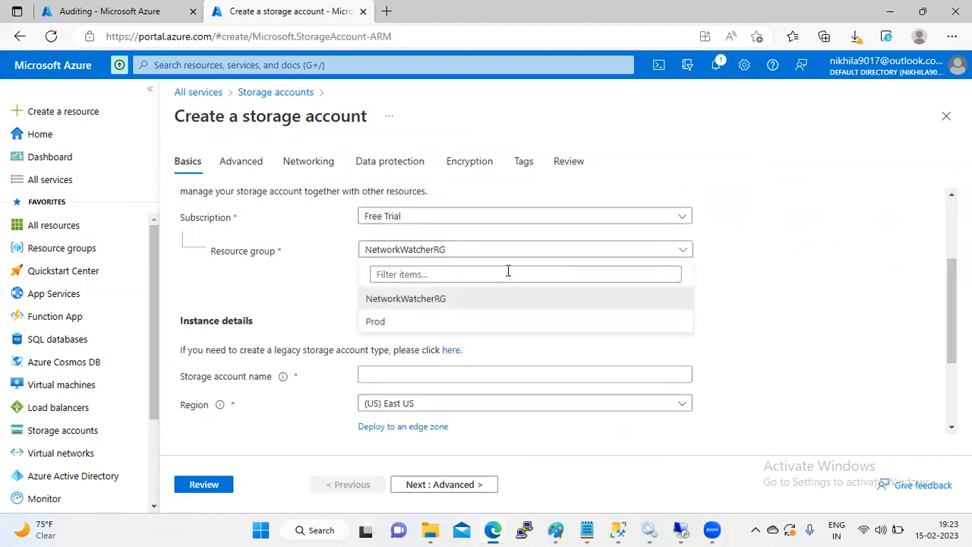
left_click(397, 318)
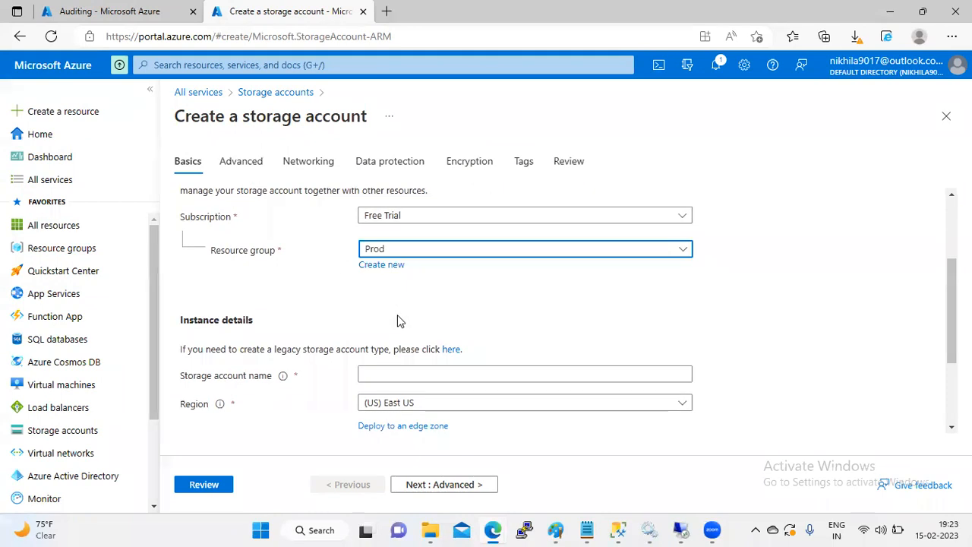
Step: Name the storage account auditingfortest
left_click(385, 380)
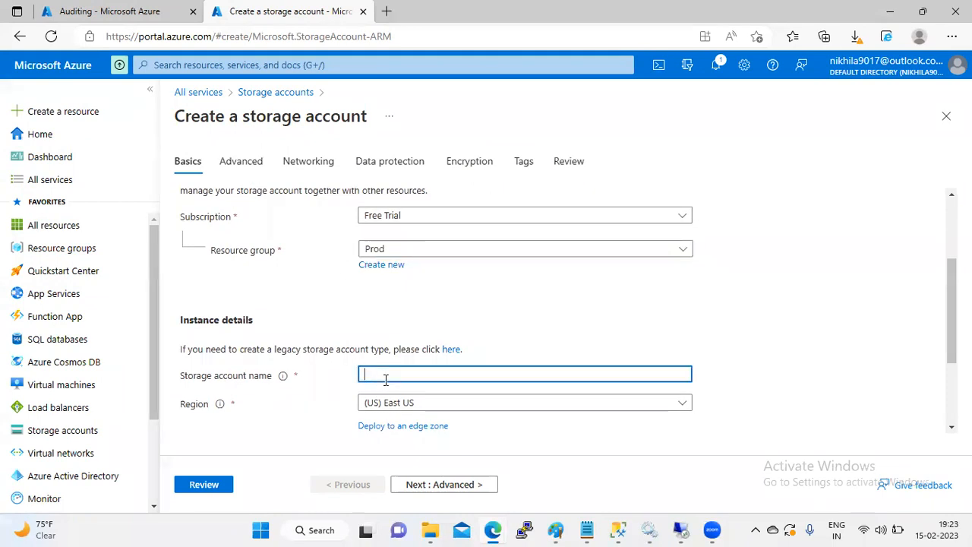
type("Audit")
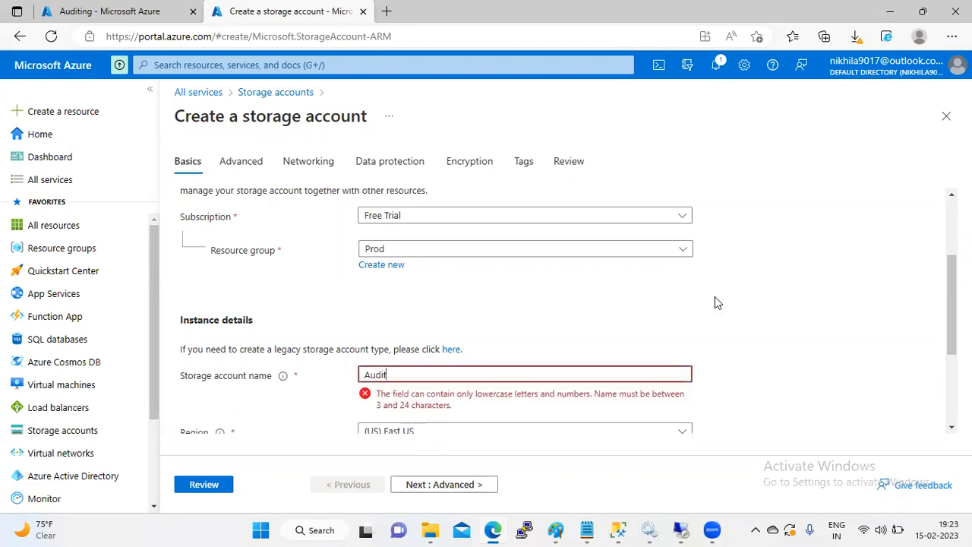
key("Left")
key("Left")
key("BackSpace")
type("a")
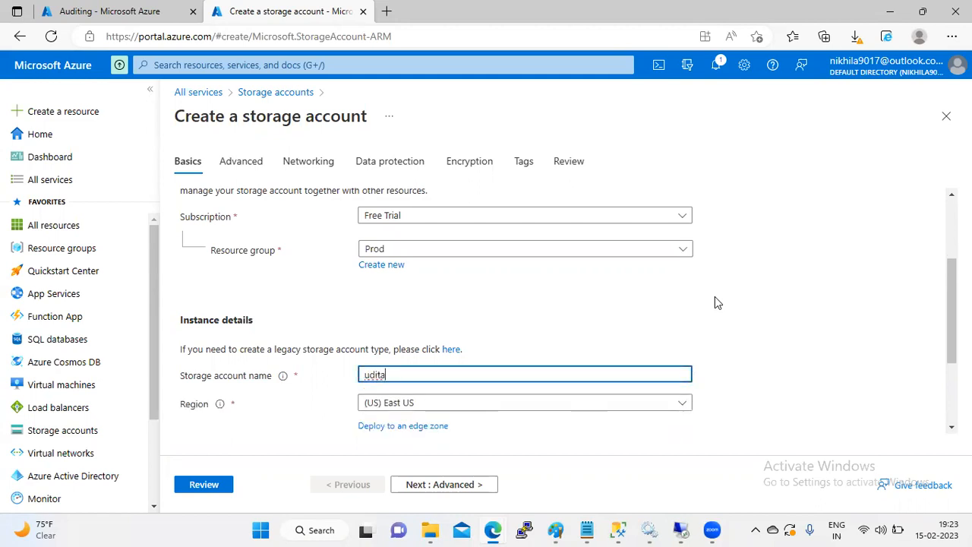
key("BackSpace")
type("a")
key("End")
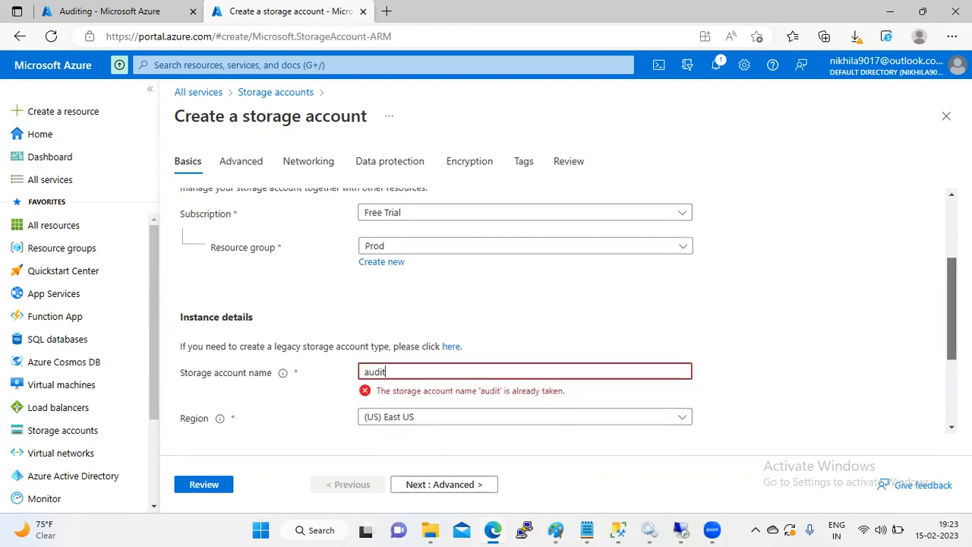
scroll(637, 350, "down", 1)
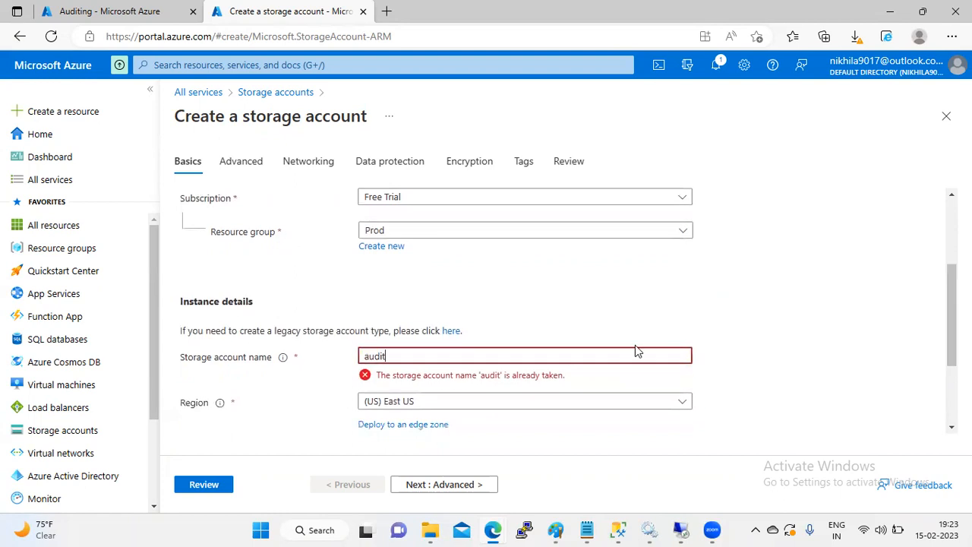
type("_")
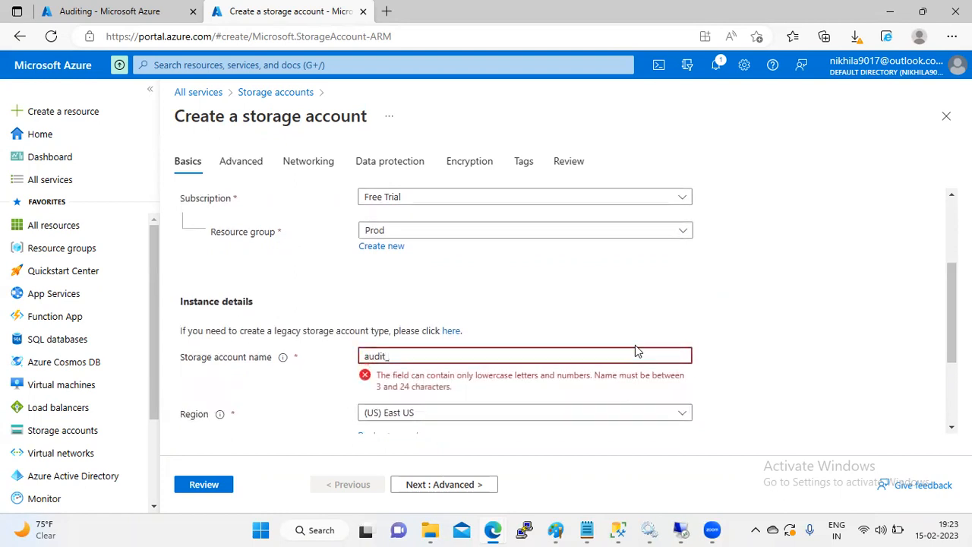
key("BackSpace")
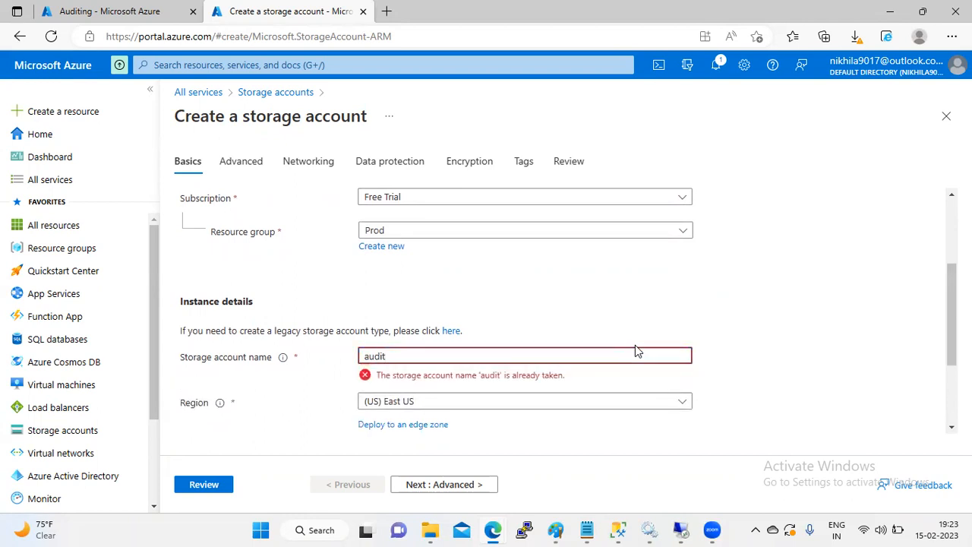
type("ing")
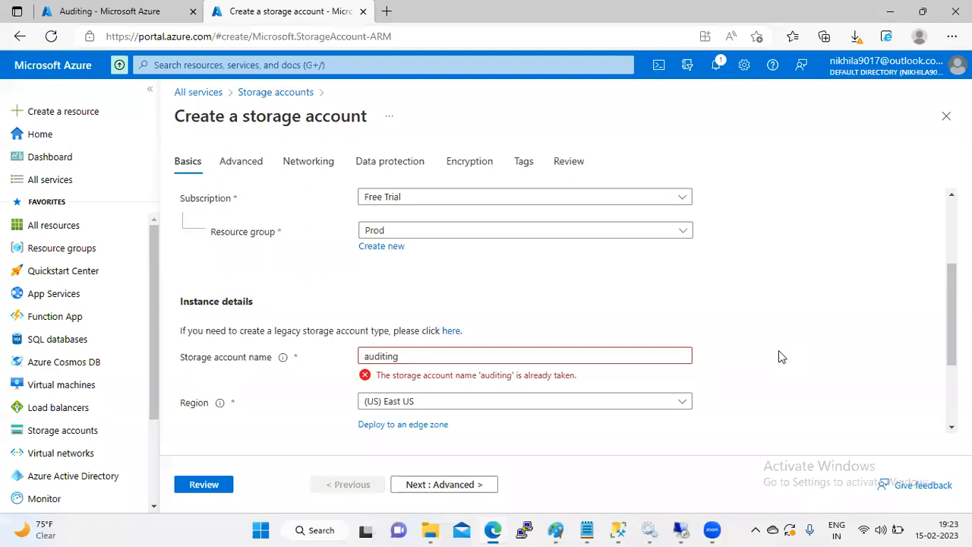
left_click(414, 355)
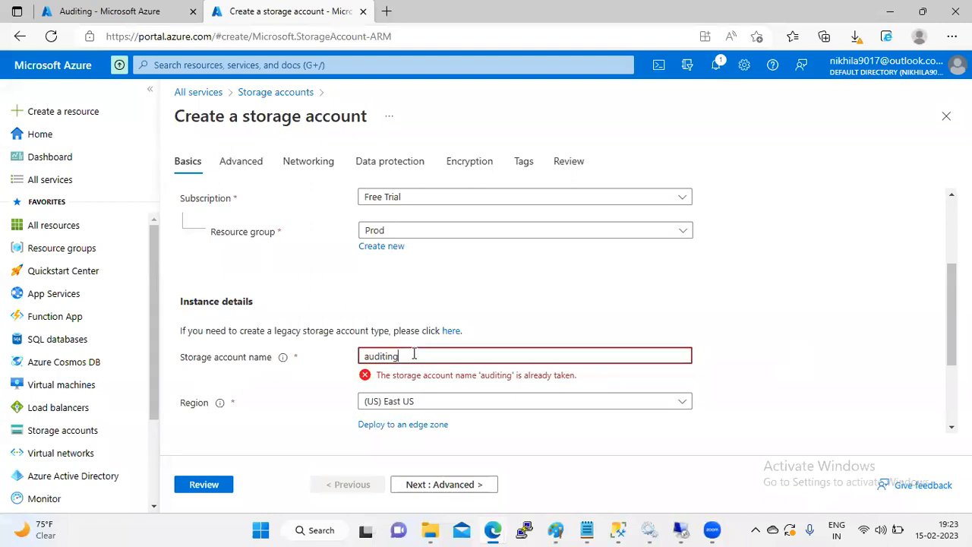
type("fortest")
left_click(771, 335)
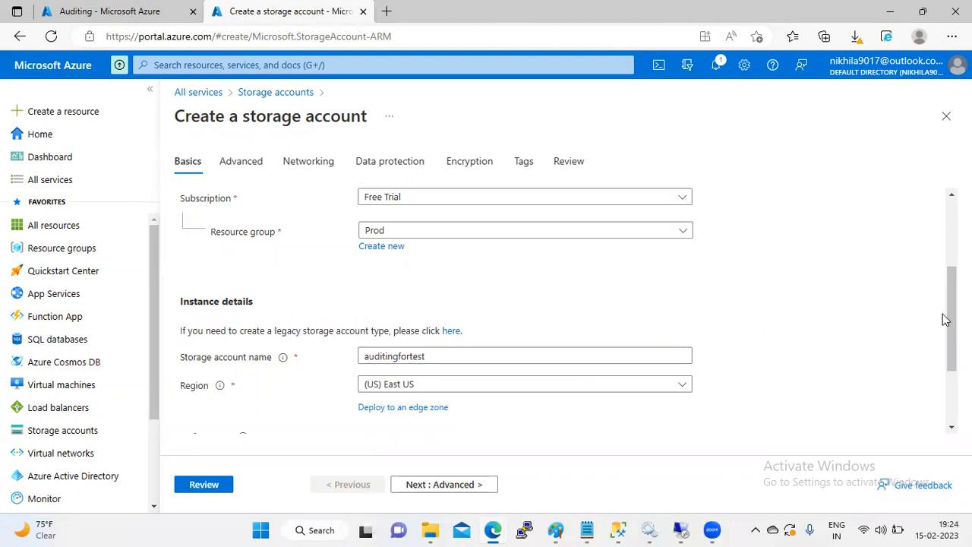
Step: Keep region (US) East US and proceed to Review
scroll(949, 320, "down", 1)
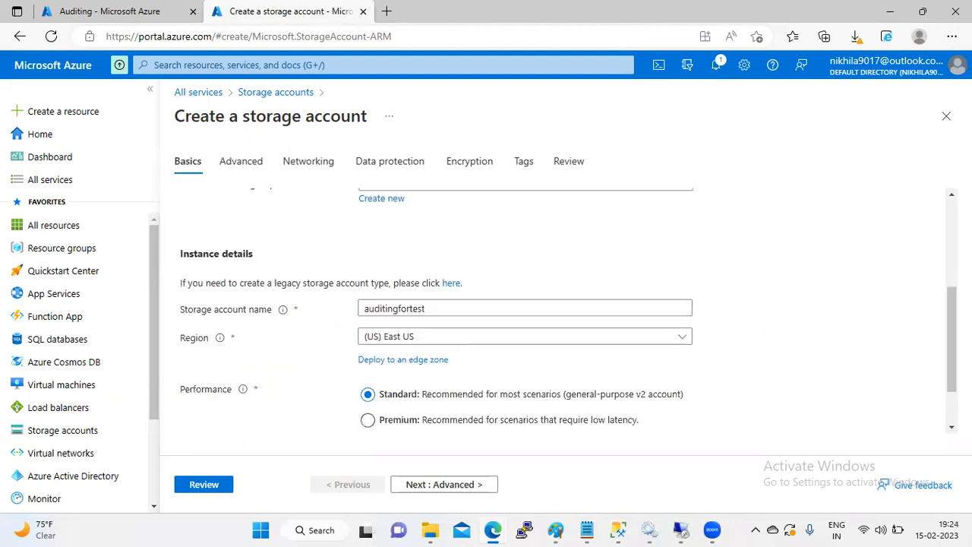
left_click(542, 343)
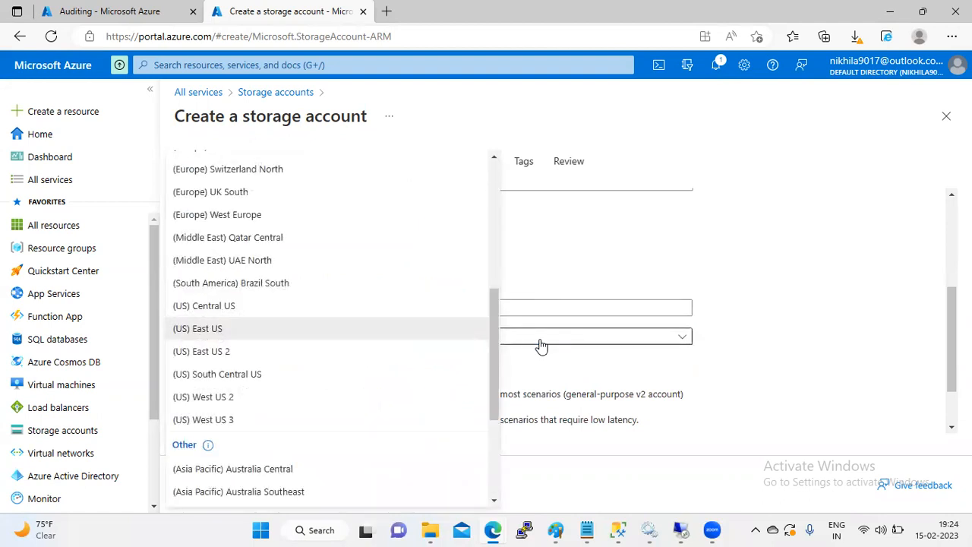
left_click_drag(495, 304, 495, 169)
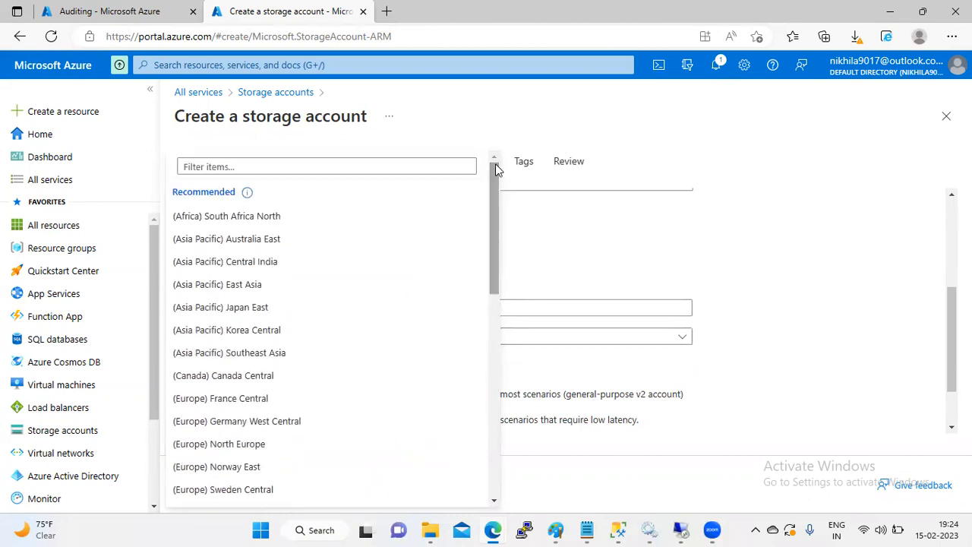
left_click(701, 216)
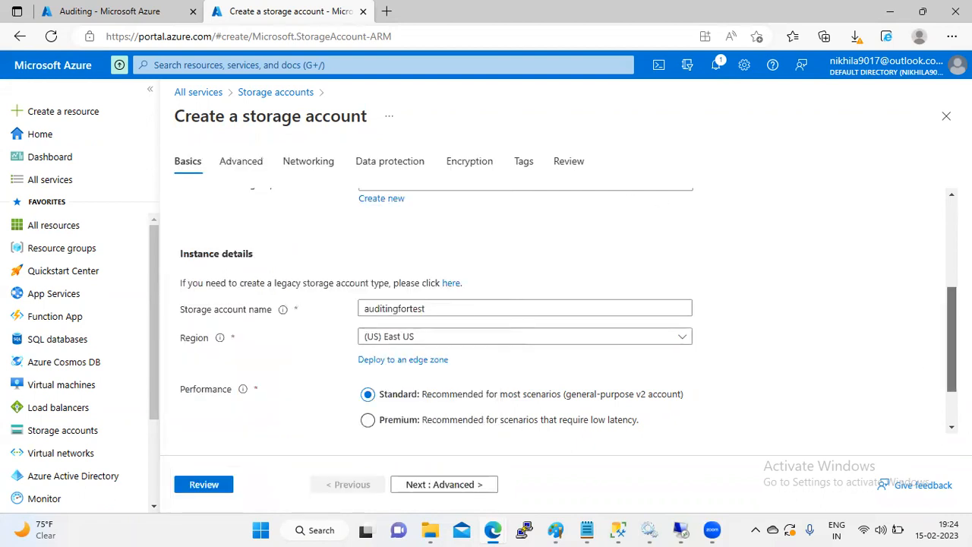
scroll(406, 304, "down", 1)
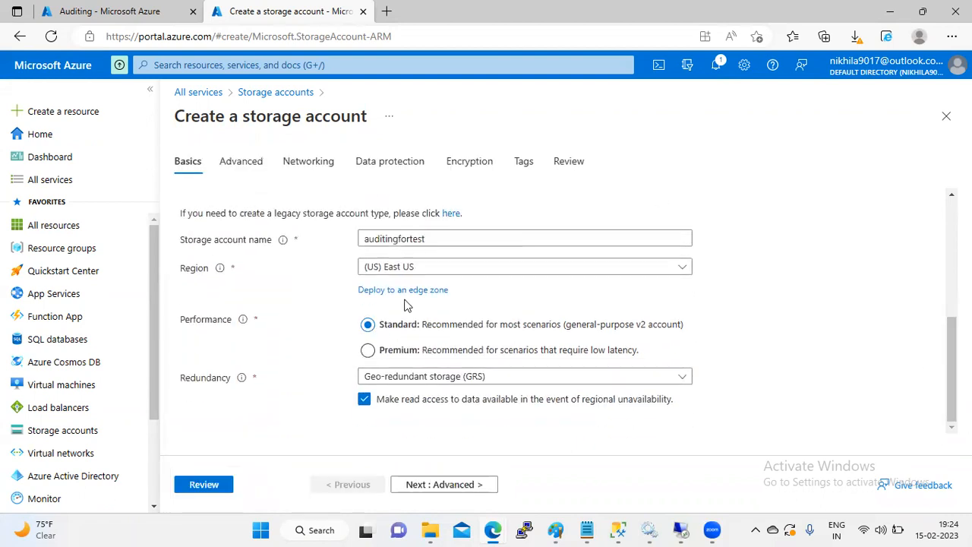
left_click(204, 484)
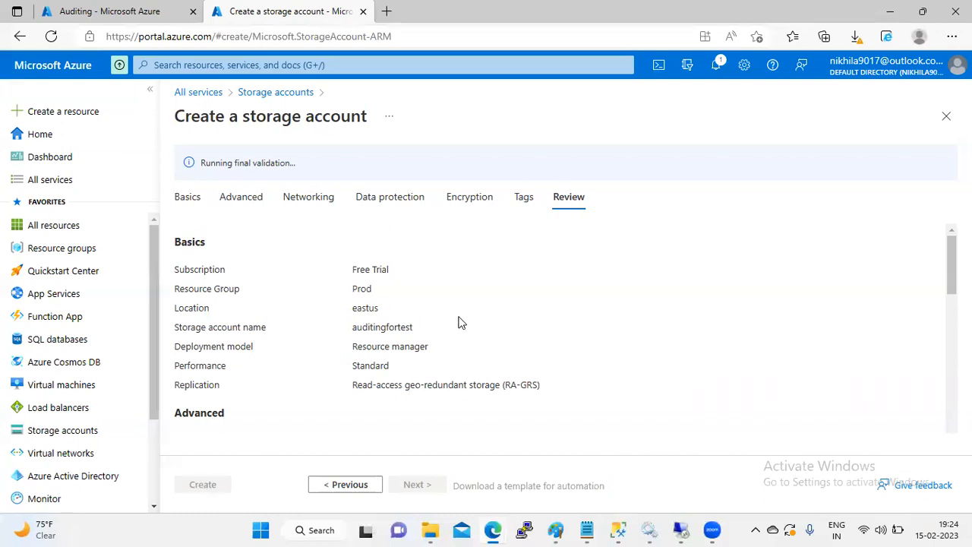
Step: Create the auditingfortest account, confirm Auditing's storage list is still empty, and detach the Auditing tab
left_click(204, 486)
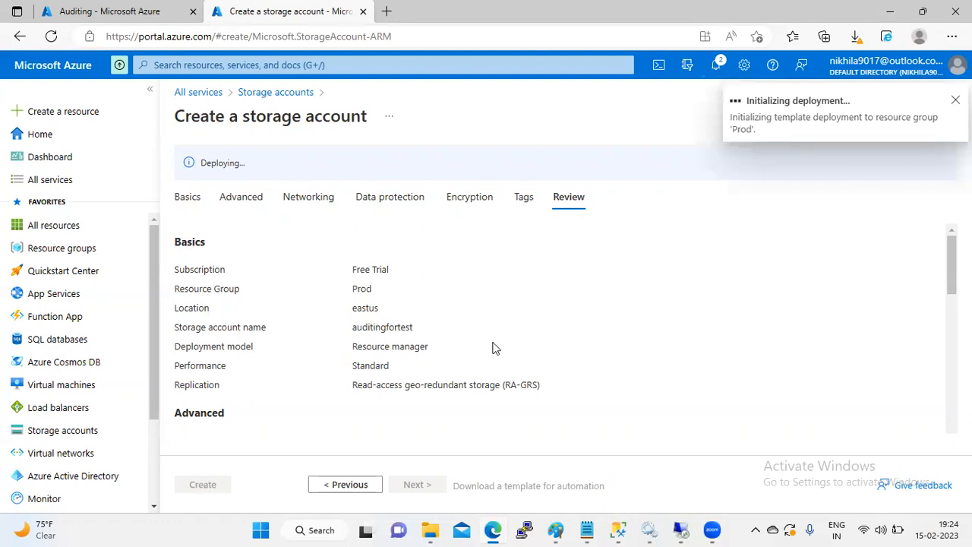
left_click(117, 9)
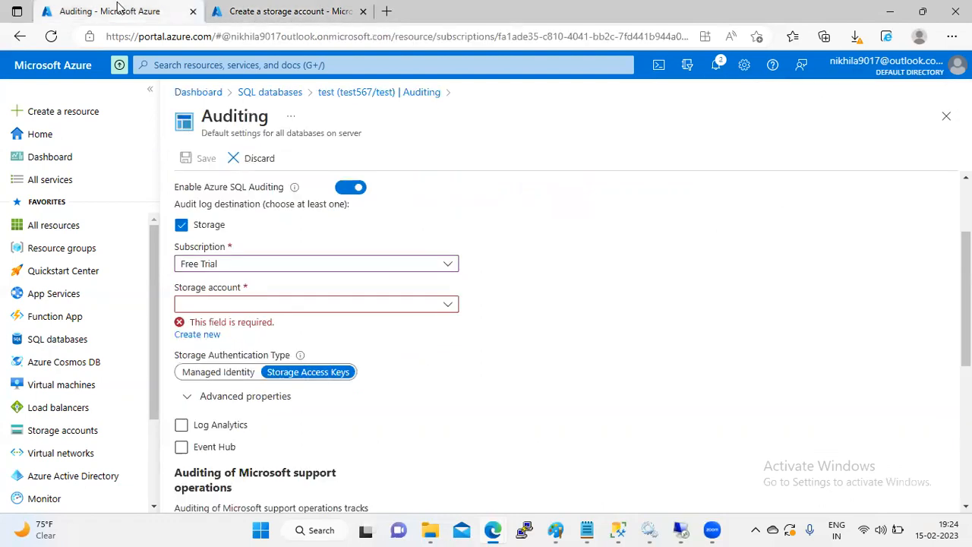
left_click(448, 304)
left_click(448, 304)
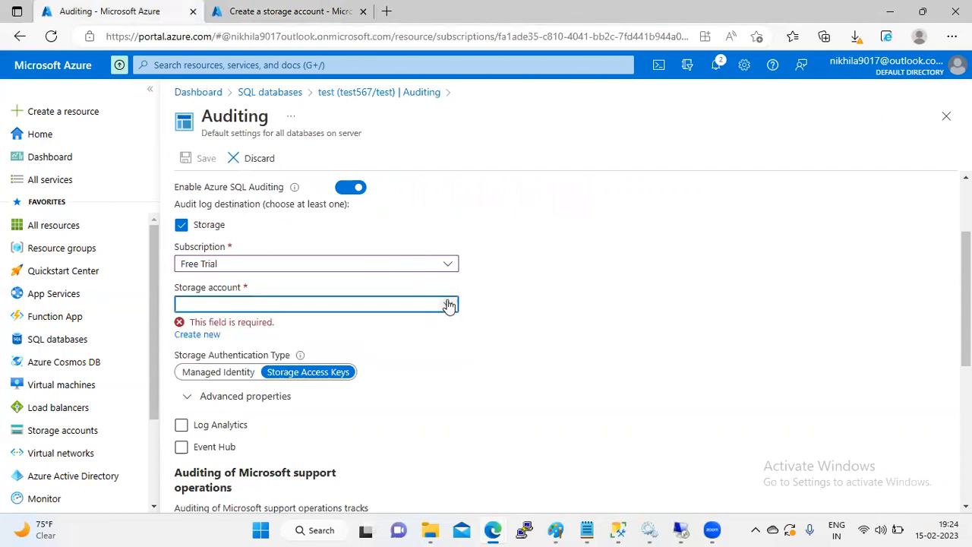
key("ctrl+Tab")
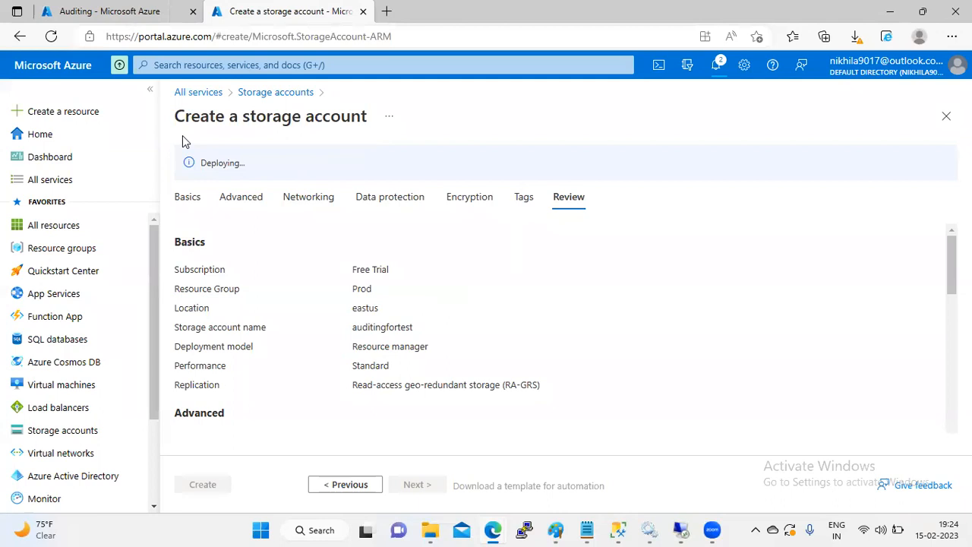
left_click_drag(132, 11, 230, 405)
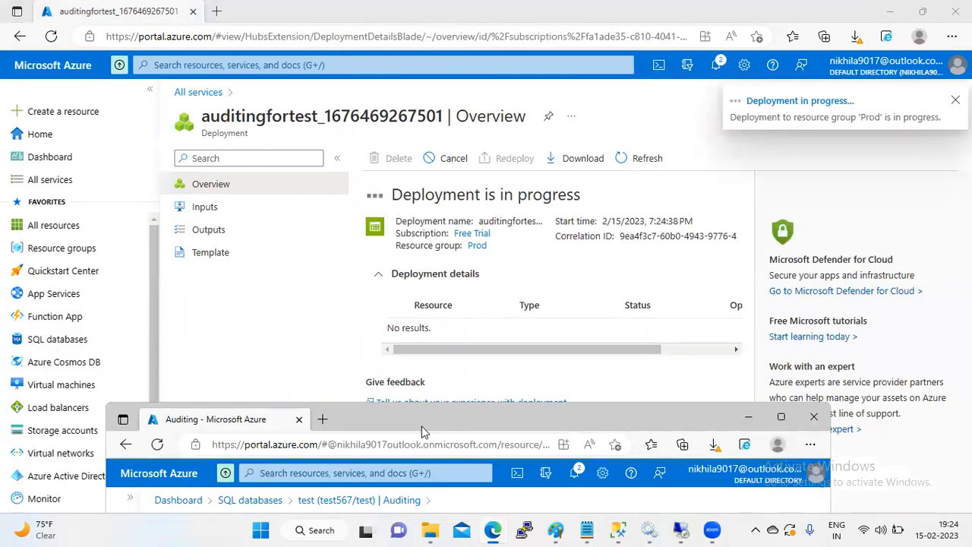
Step: Maximize the Auditing window and recheck its storage account list while auditingfortest finishes deploying
double_click(422, 426)
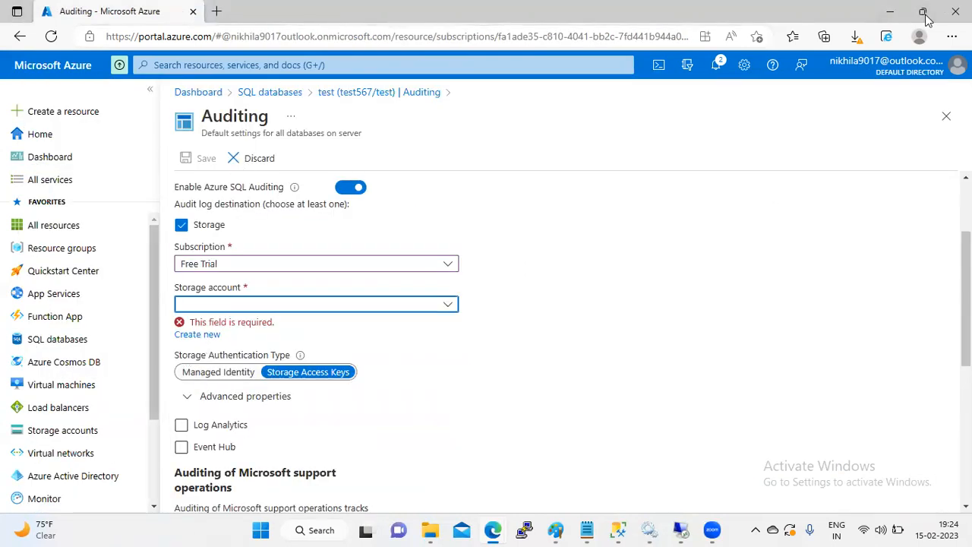
key("alt+Tab")
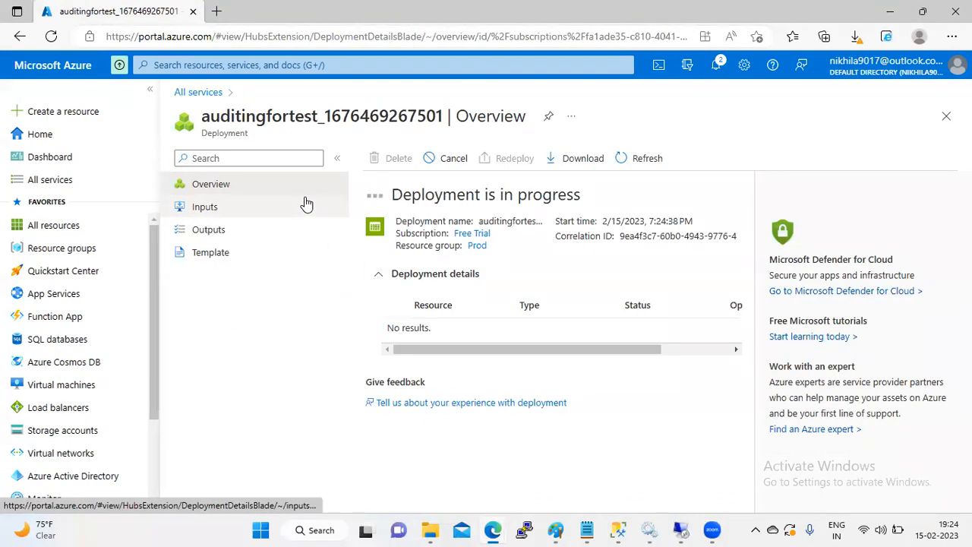
key("alt+Tab")
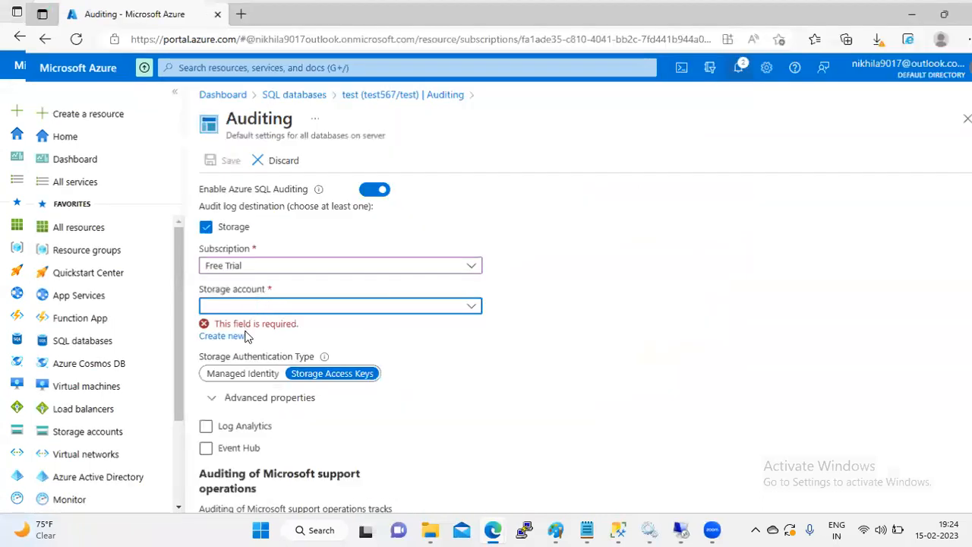
left_click(446, 307)
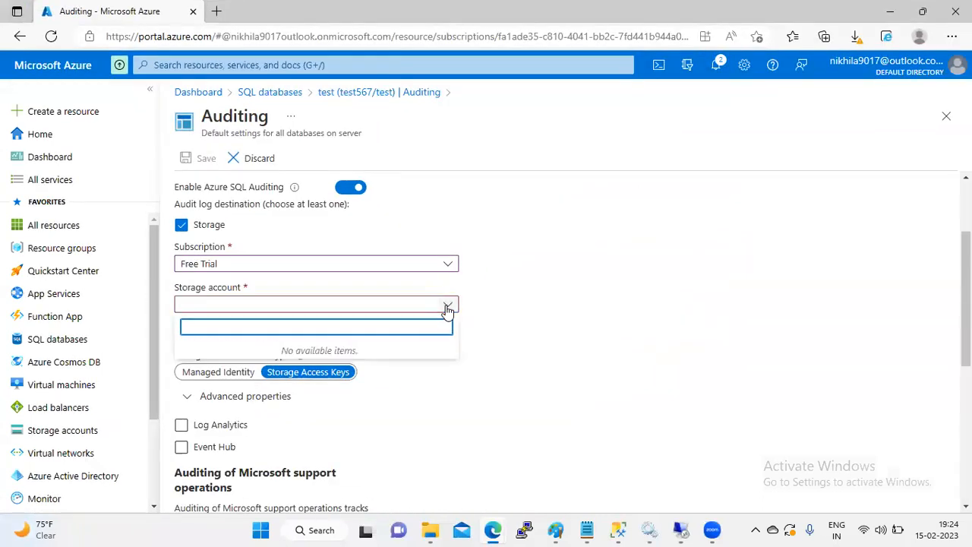
left_click(448, 308)
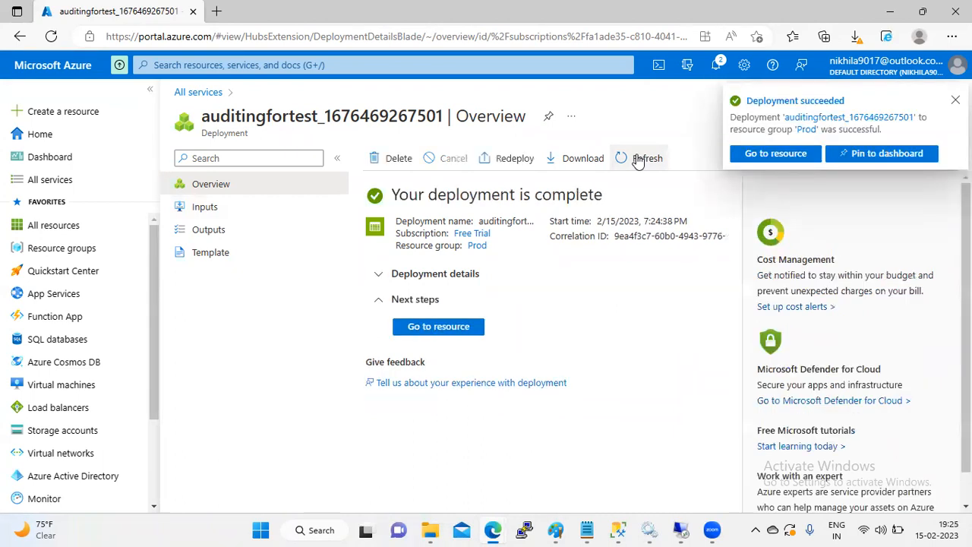
key("alt+Tab")
left_click(399, 411)
left_click(398, 409)
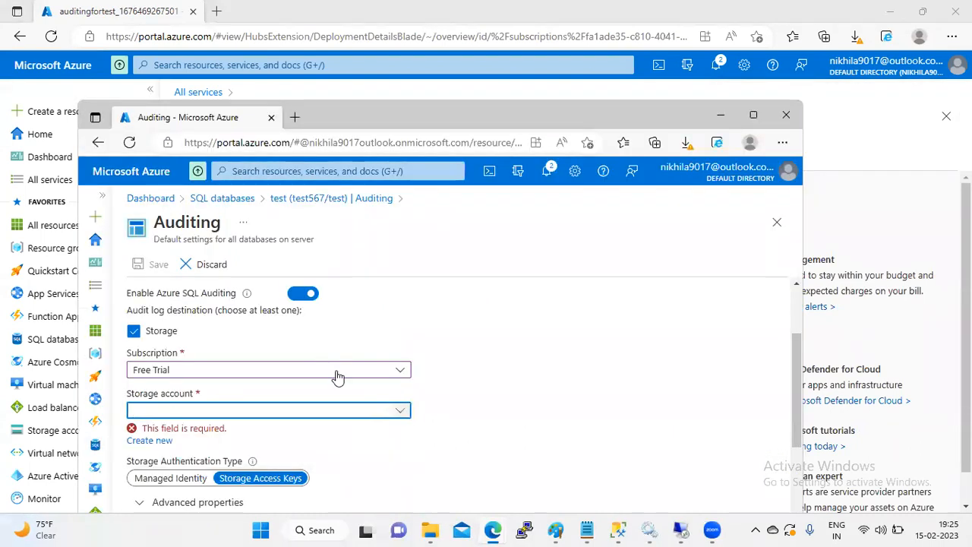
double_click(425, 117)
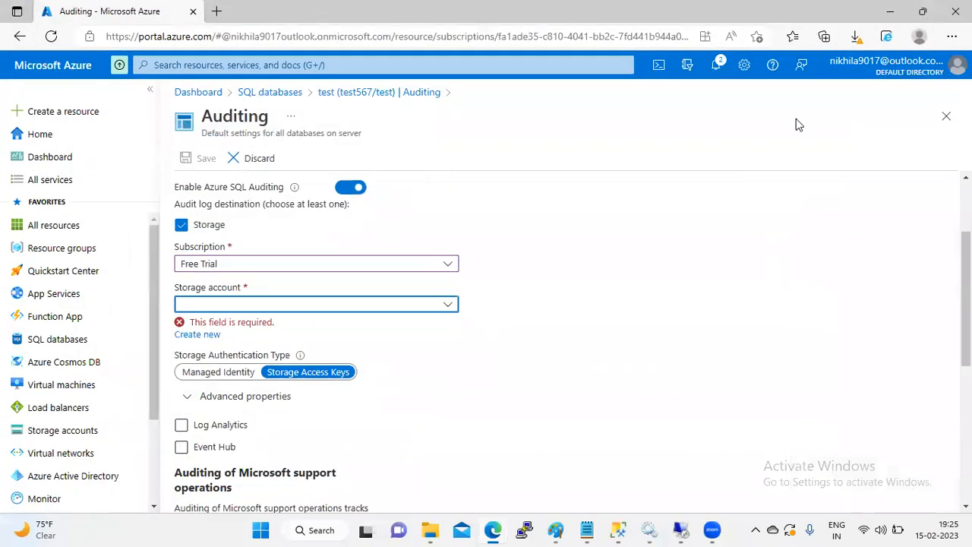
Step: Recheck the storage account list, which is still empty, then discard the unsaved auditing changes
left_click(438, 303)
left_click(438, 304)
left_click(438, 303)
left_click(439, 303)
left_click(438, 304)
left_click(438, 304)
left_click(246, 167)
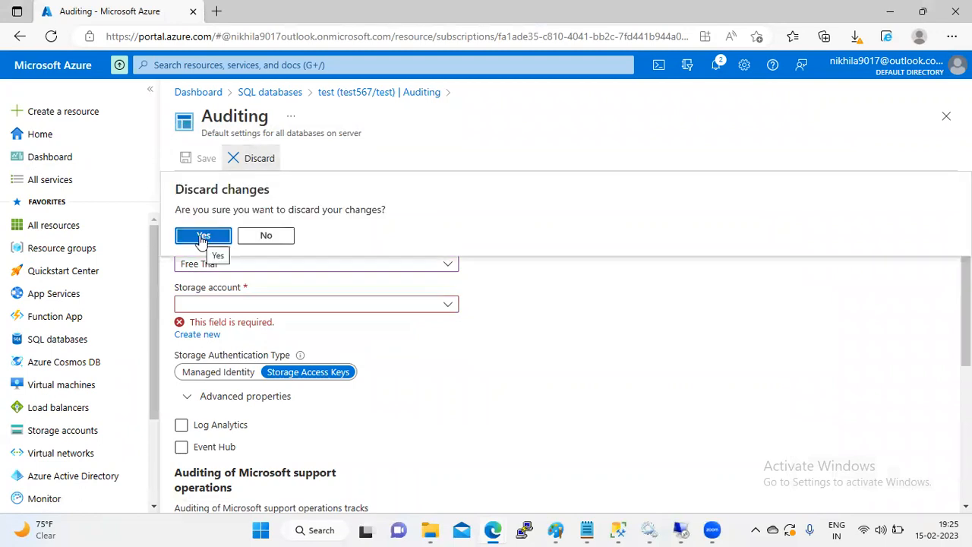
left_click(202, 237)
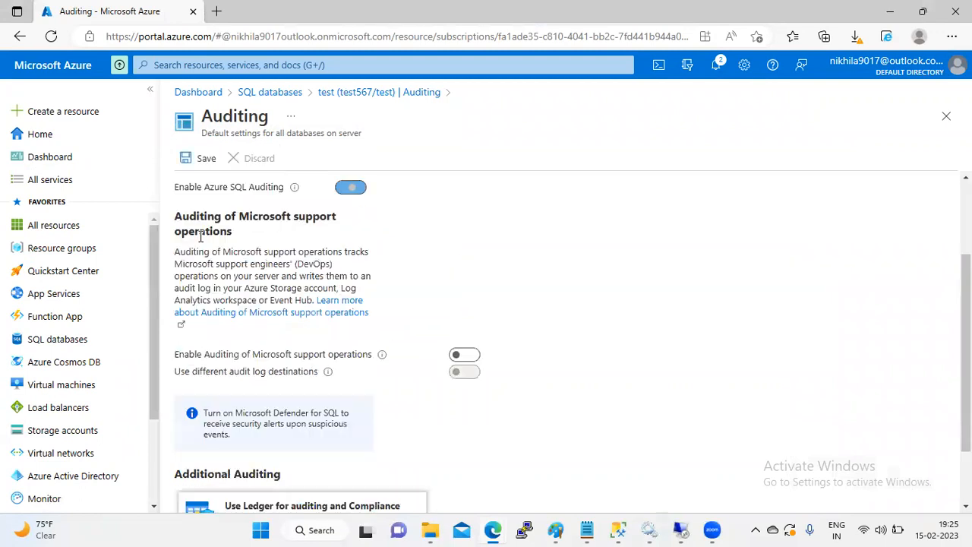
Step: Re-enable SQL Auditing to Log Analytics and Storage under Free Trial; storage account list remains empty
left_click(350, 190)
left_click(190, 247)
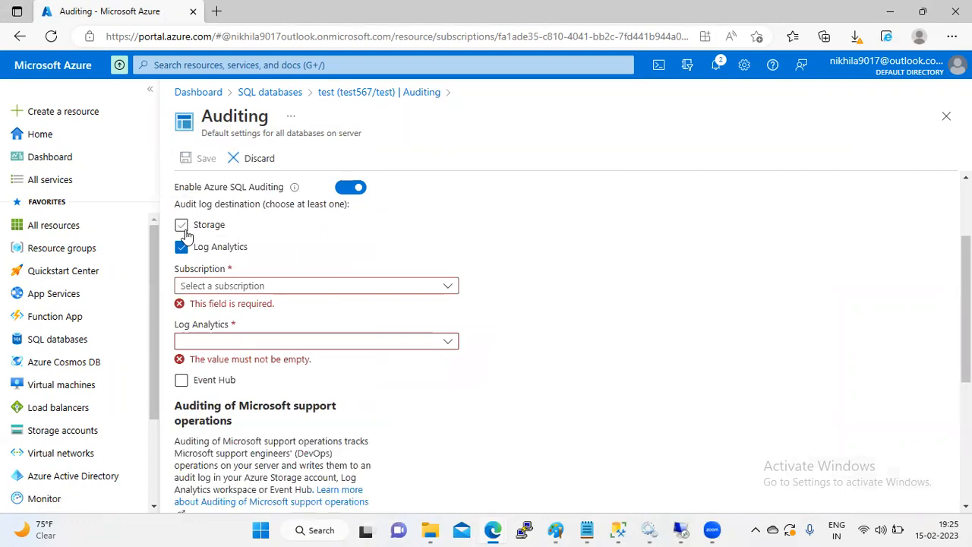
left_click(182, 226)
left_click(262, 271)
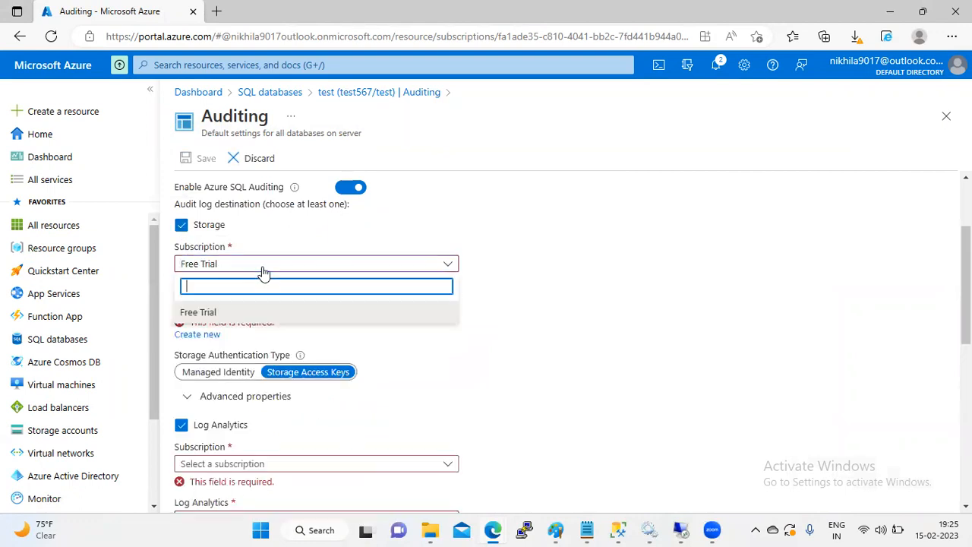
left_click(263, 272)
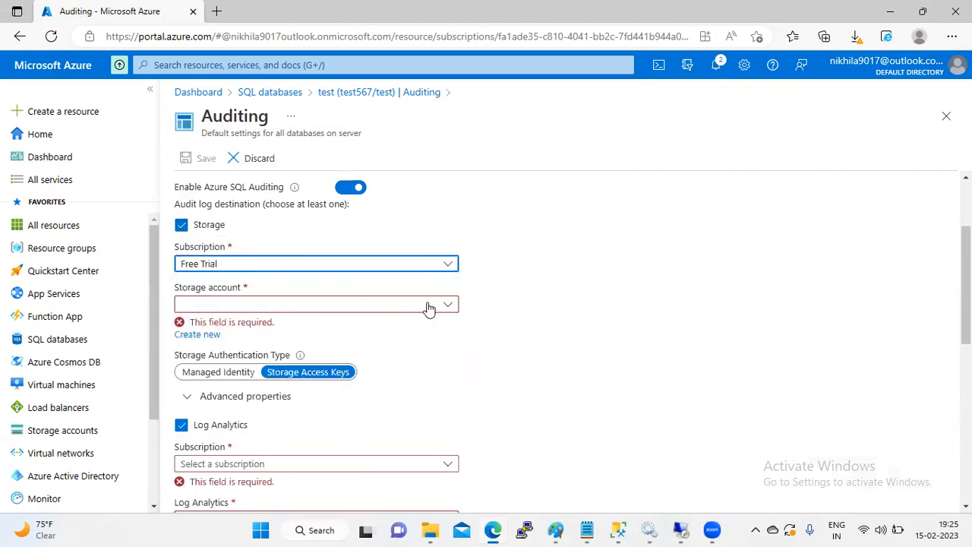
left_click(454, 307)
left_click(455, 307)
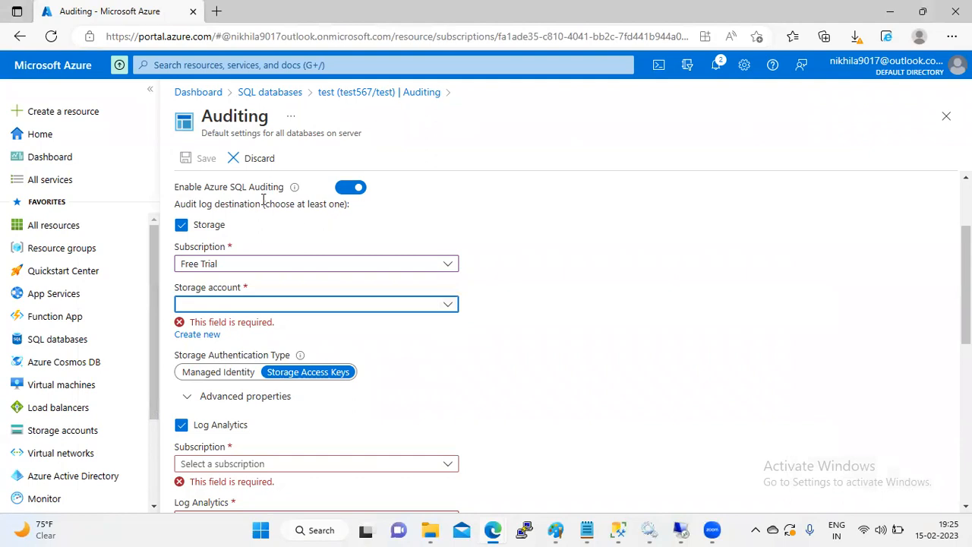
Step: Create a new storage account named sqlauditingo with locally-redundant replication
left_click(202, 335)
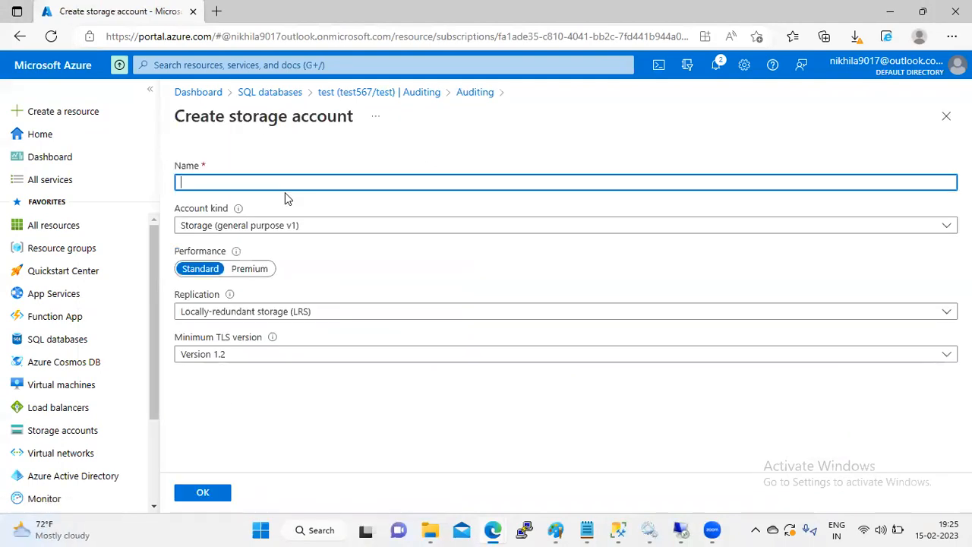
type("SQLa")
key("BackSpace")
key("BackSpace")
key("BackSpace")
key("BackSpace")
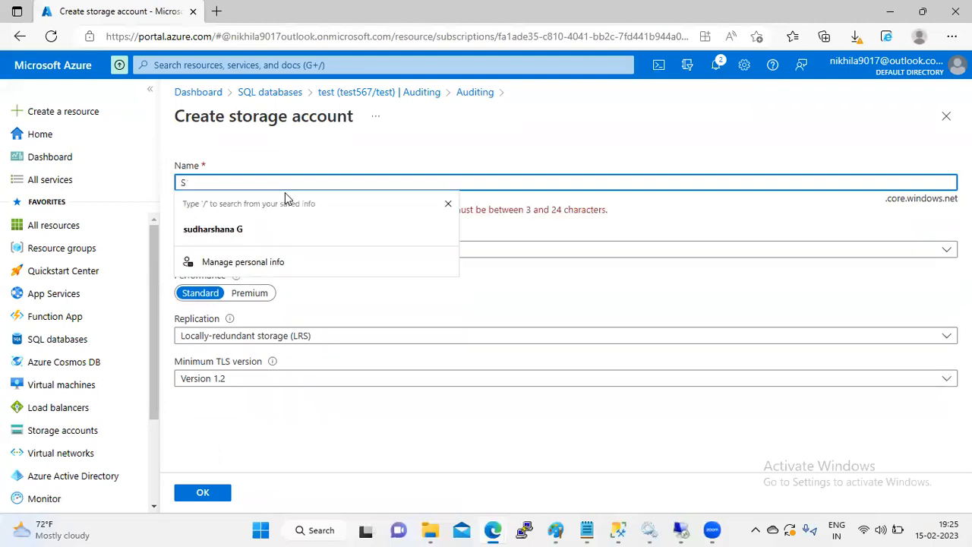
type("sqlaud")
type("iti")
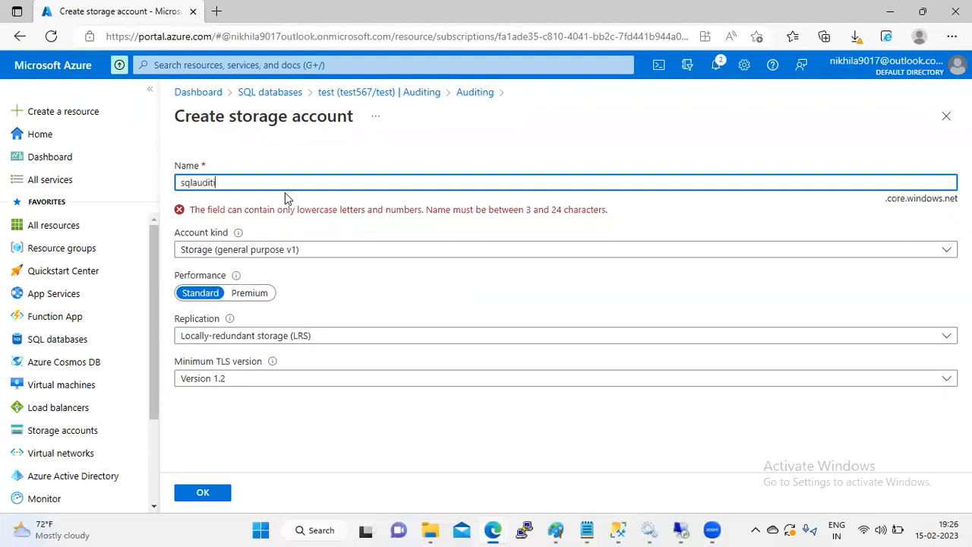
type("ng1")
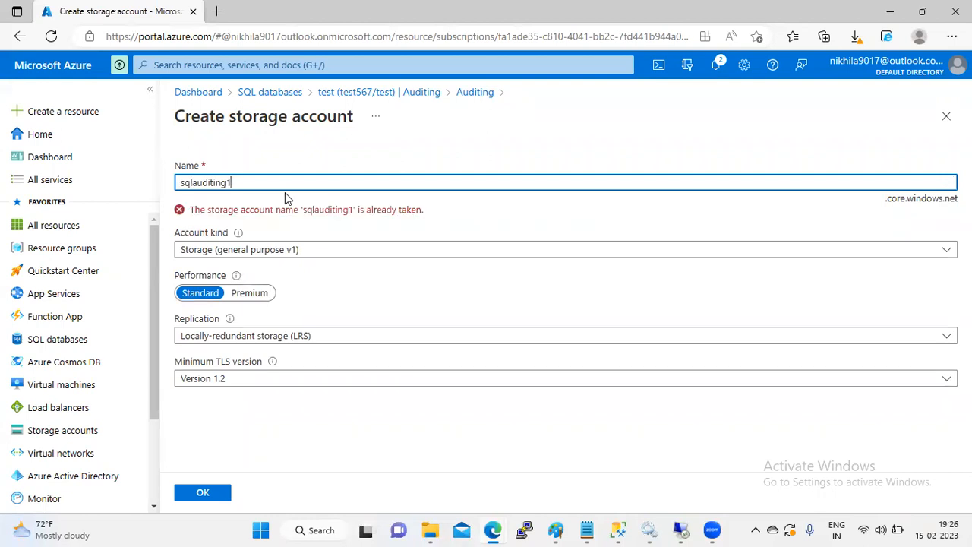
key("BackSpace")
type("o")
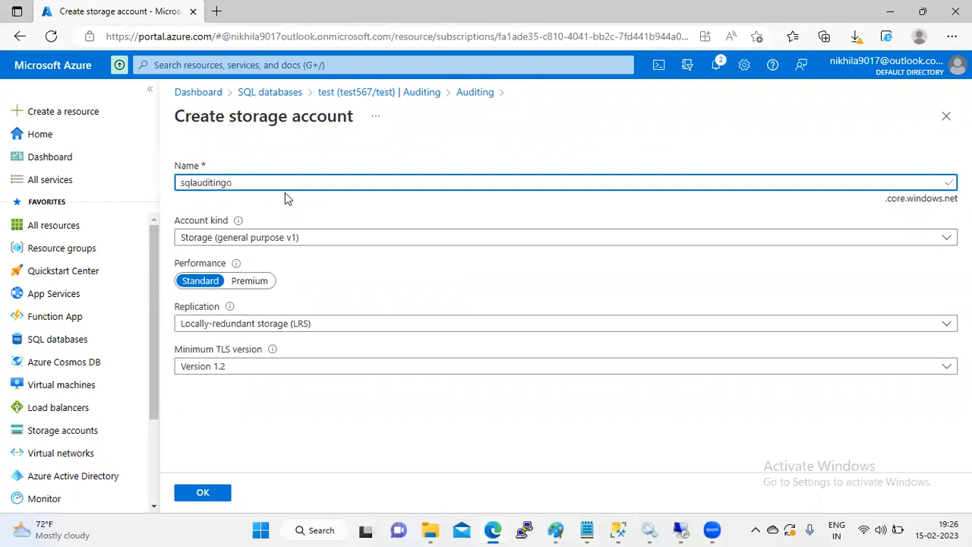
left_click(332, 328)
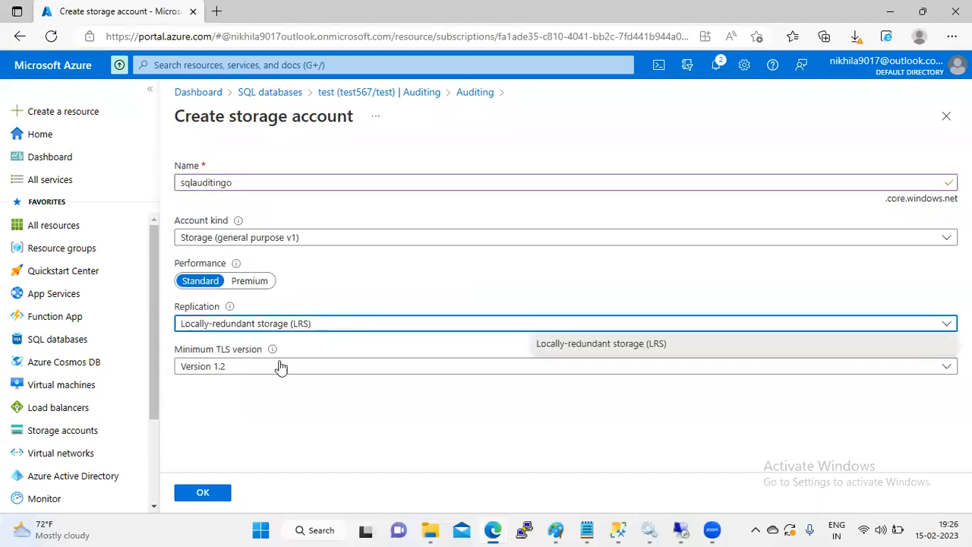
left_click(209, 490)
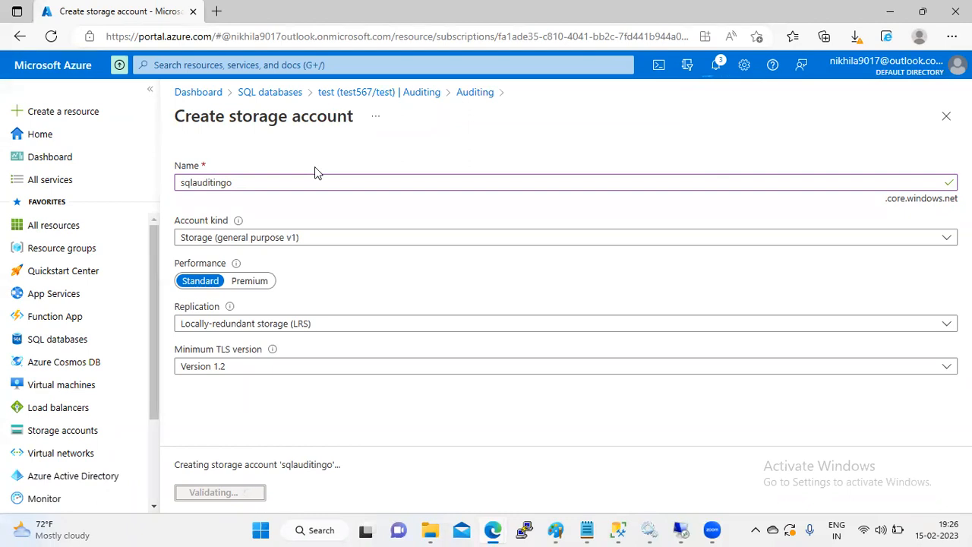
Step: Check notifications for the storage deployment and recheck the still-empty storage account list
left_click(718, 70)
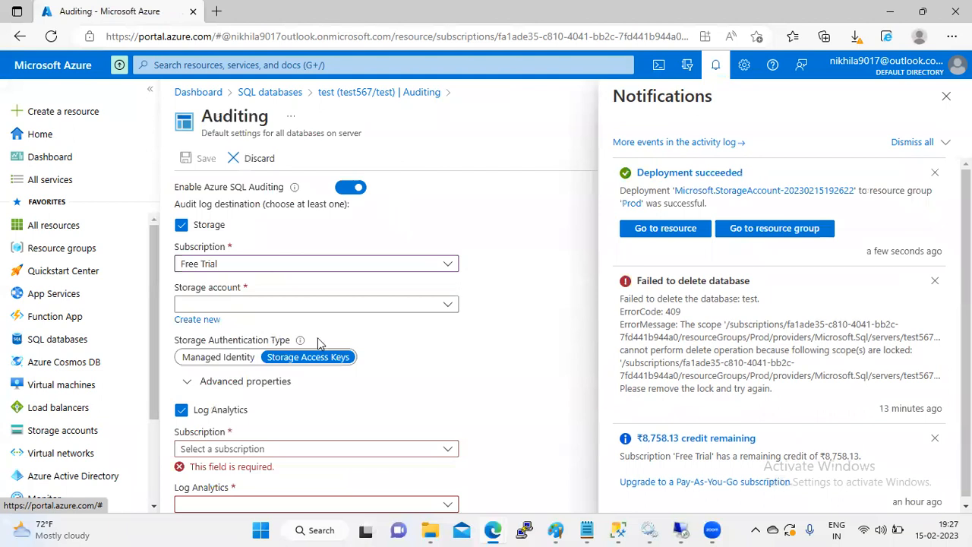
left_click(946, 97)
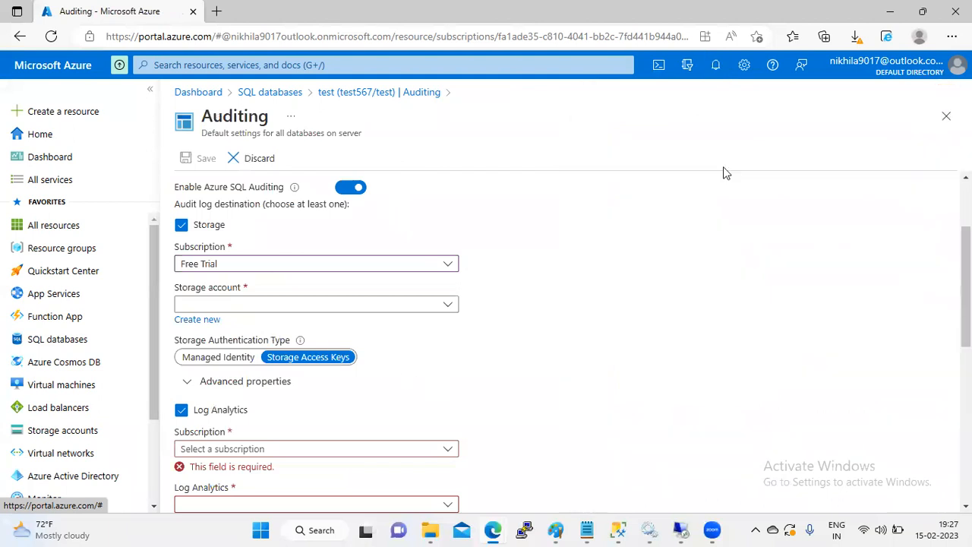
left_click(449, 306)
left_click(449, 306)
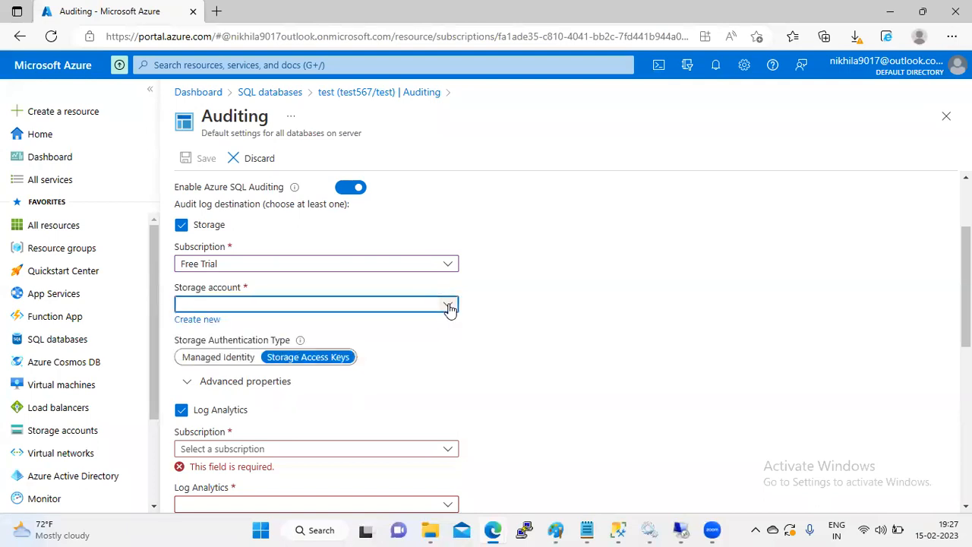
Step: Try managed identity authentication, revert to access keys, then close the blade discarding edits
left_click(250, 359)
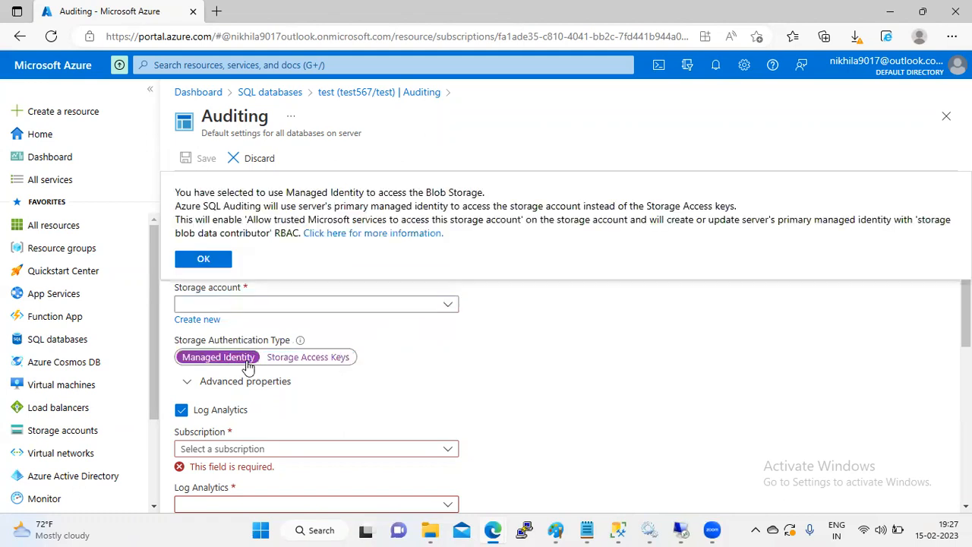
left_click(285, 362)
left_click(405, 305)
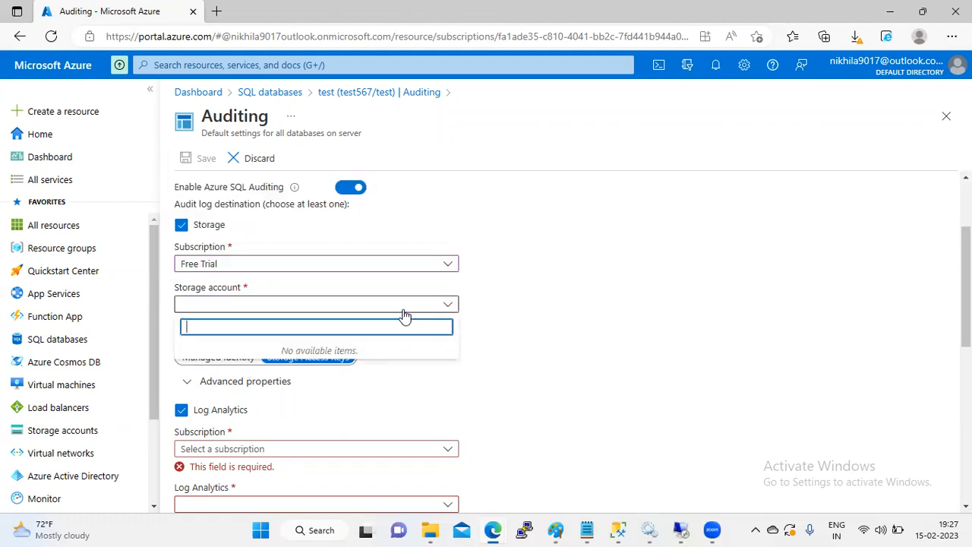
left_click(404, 310)
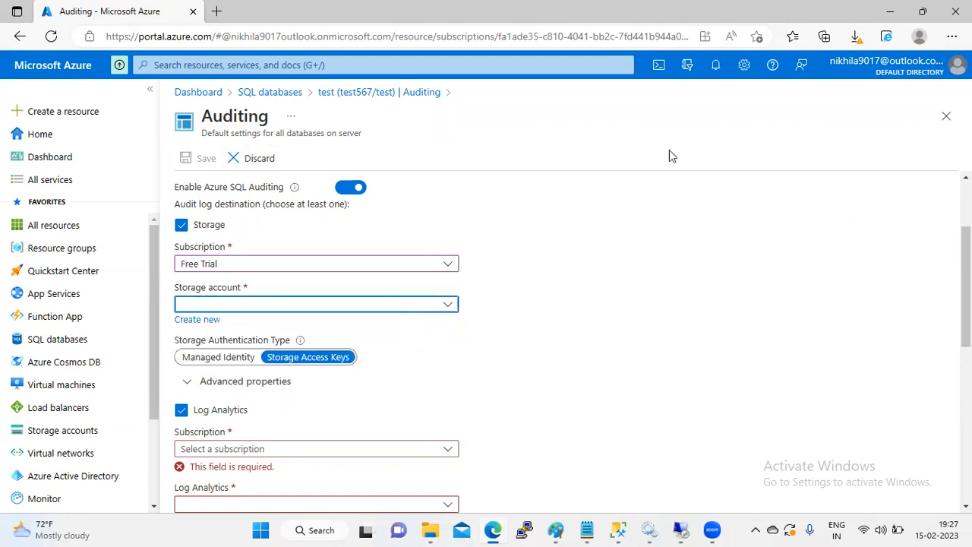
left_click(946, 115)
left_click(555, 114)
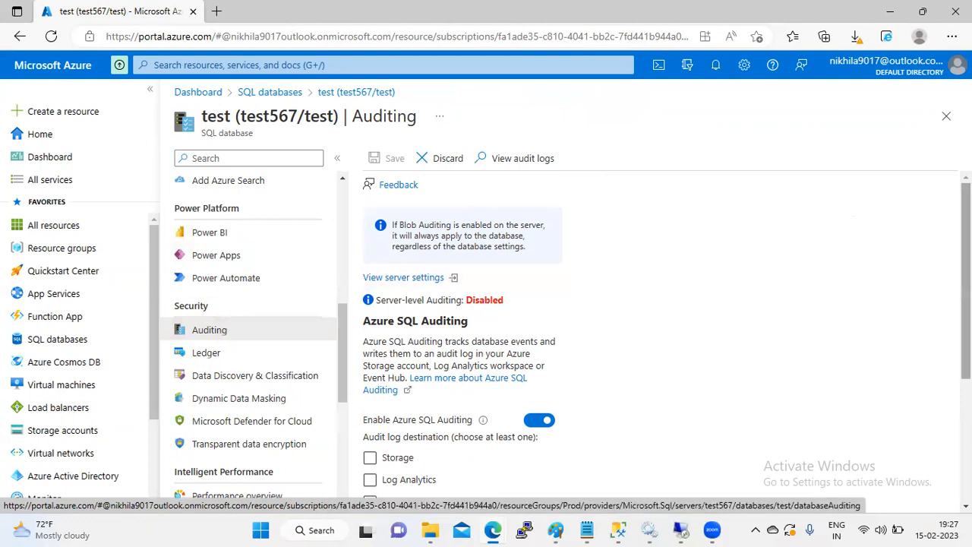
Step: Open and close the server auditing settings, visit Ledger discarding edits, and return to Auditing
scroll(573, 274, "down", 2)
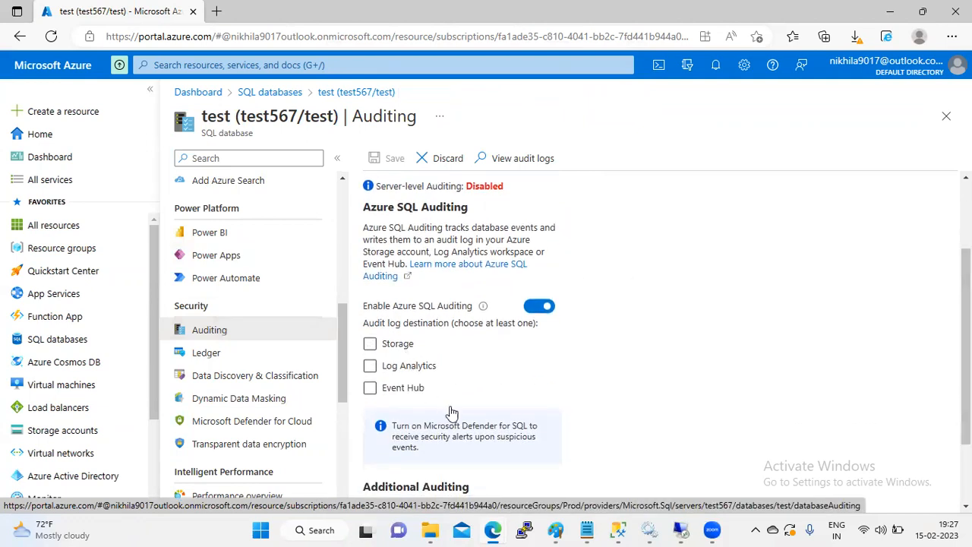
scroll(858, 347, "up", 2)
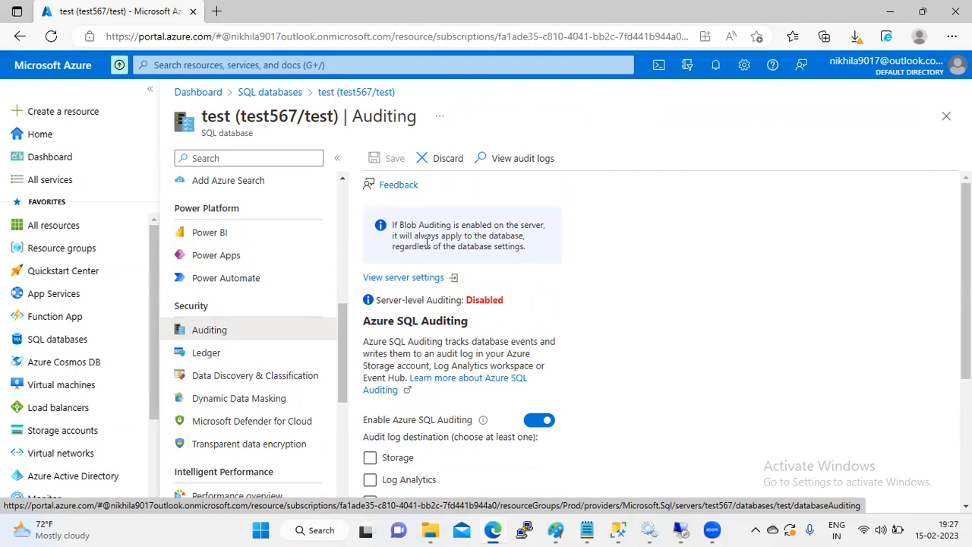
left_click(419, 278)
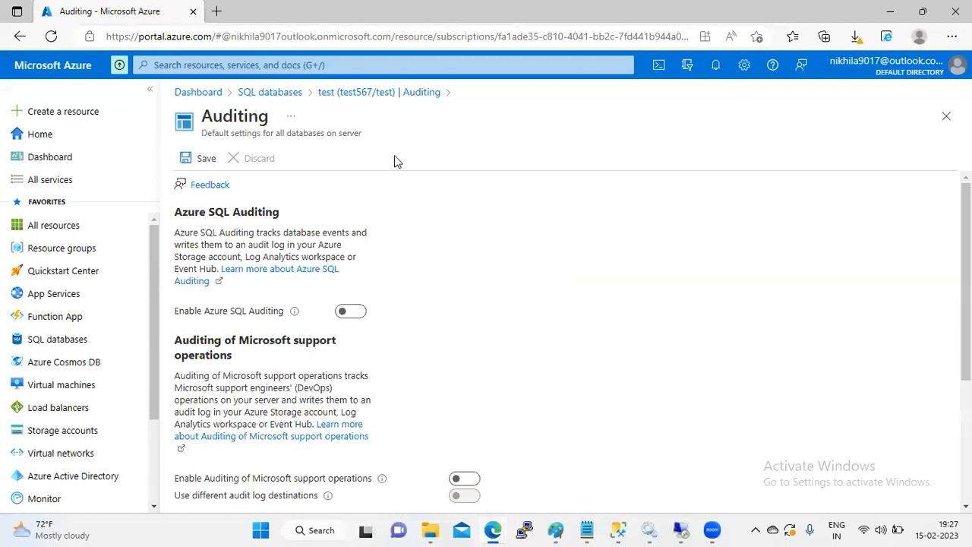
left_click(946, 120)
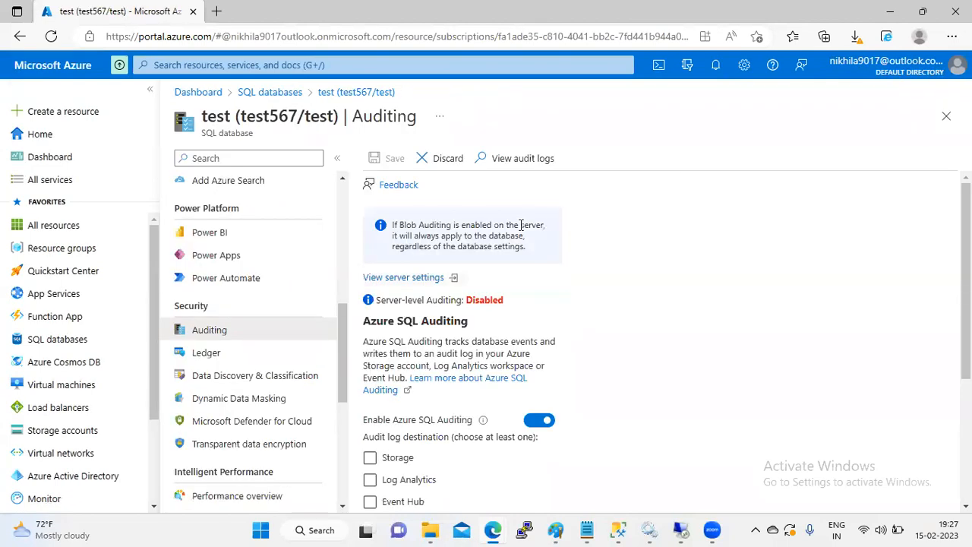
left_click(213, 351)
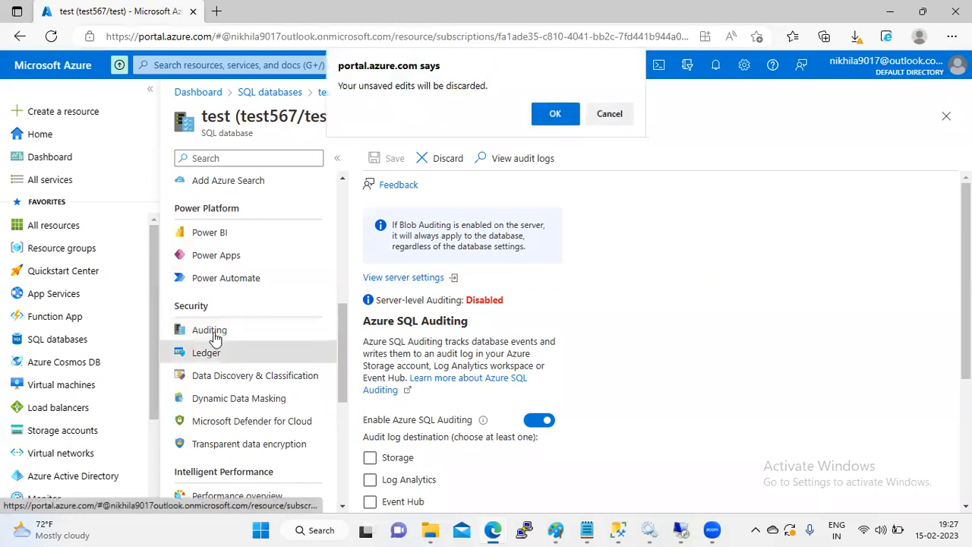
left_click(553, 115)
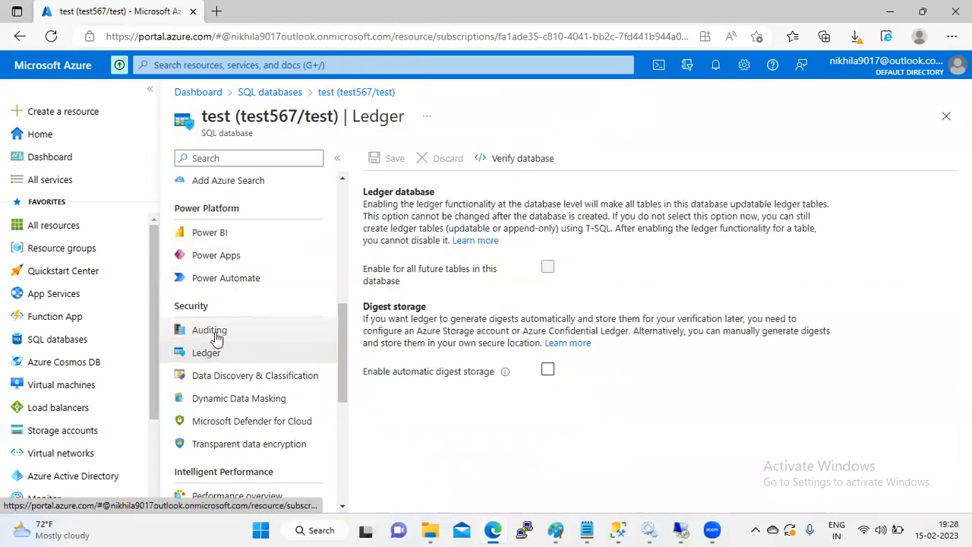
left_click(214, 335)
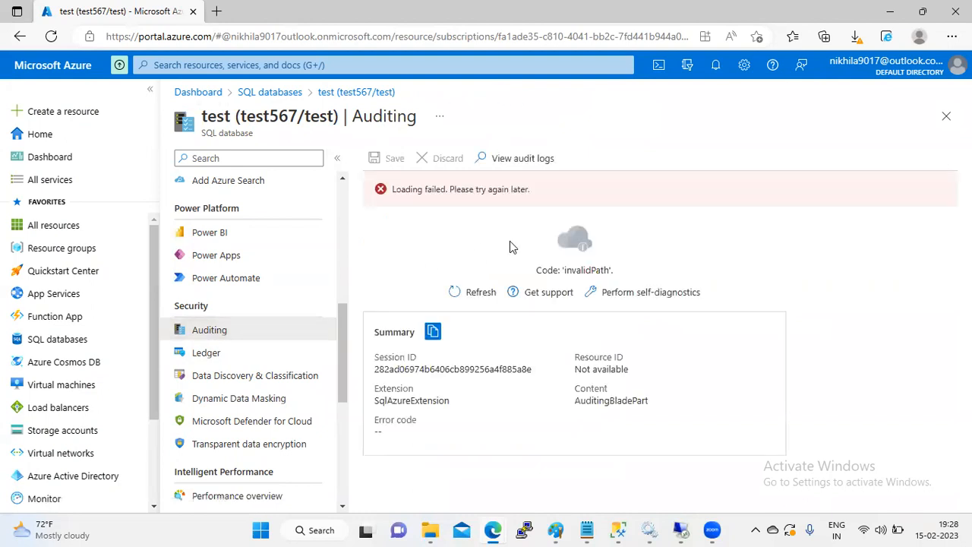
Step: Reload the database's Auditing page via the overview and reopen the server-level settings
left_click(348, 93)
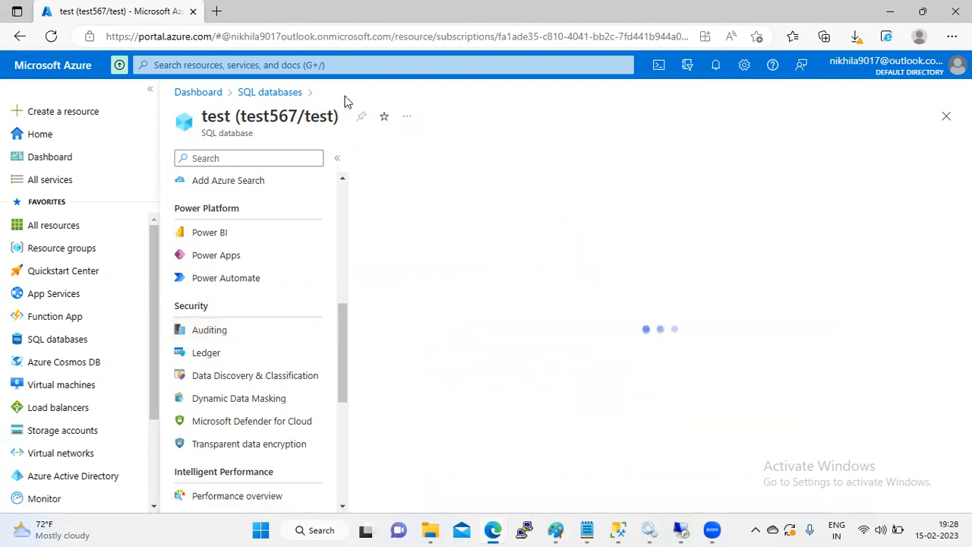
left_click(209, 333)
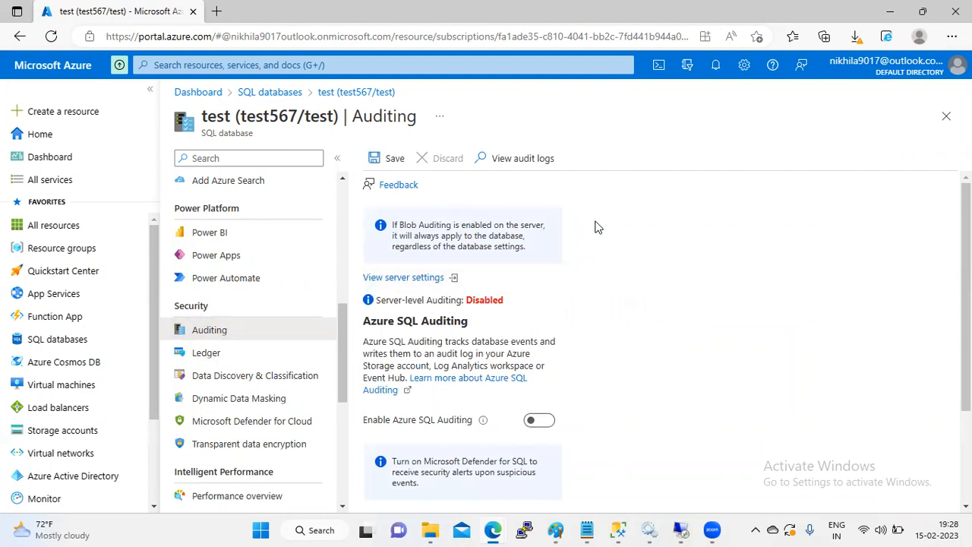
left_click(430, 280)
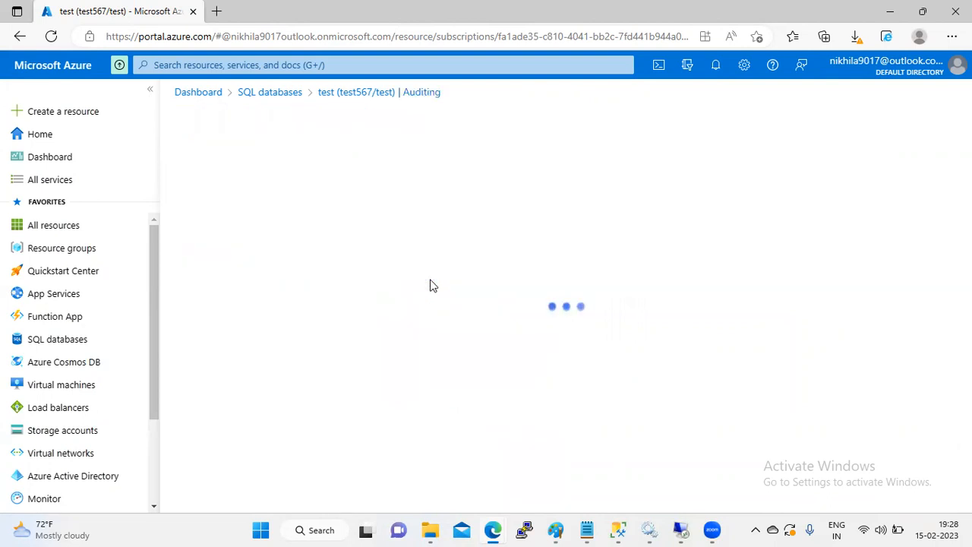
Step: Turn on Azure SQL Auditing with the Storage destination under the Free Trial subscription
left_click(349, 318)
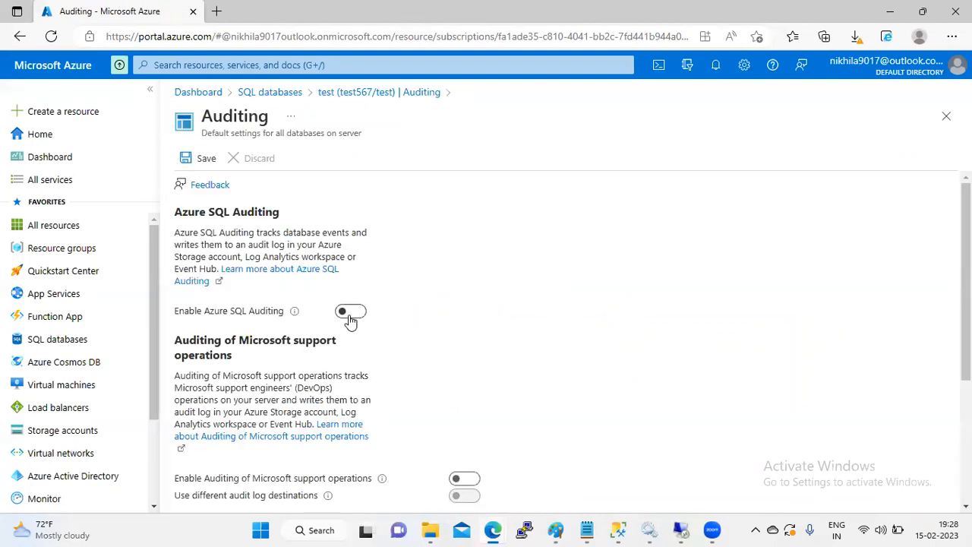
left_click(350, 317)
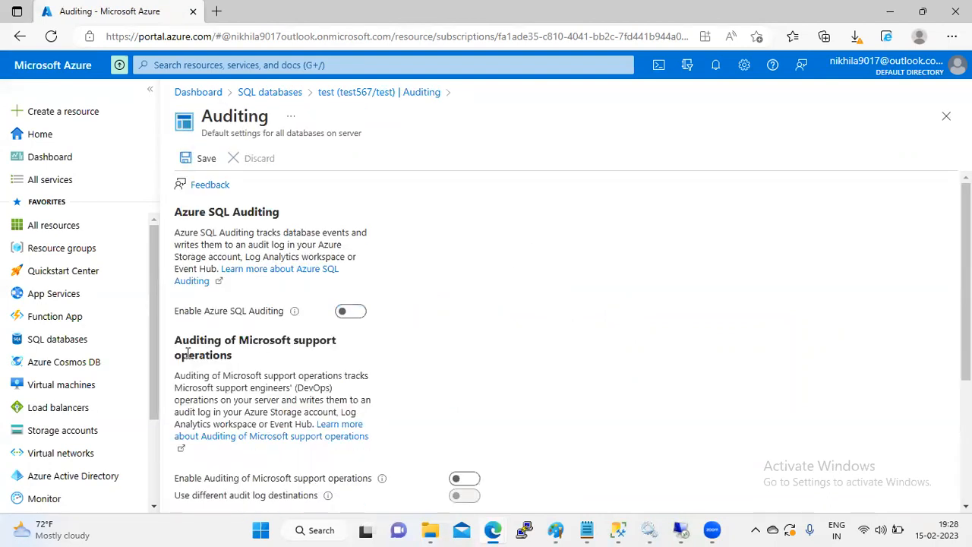
left_click(351, 311)
left_click(181, 349)
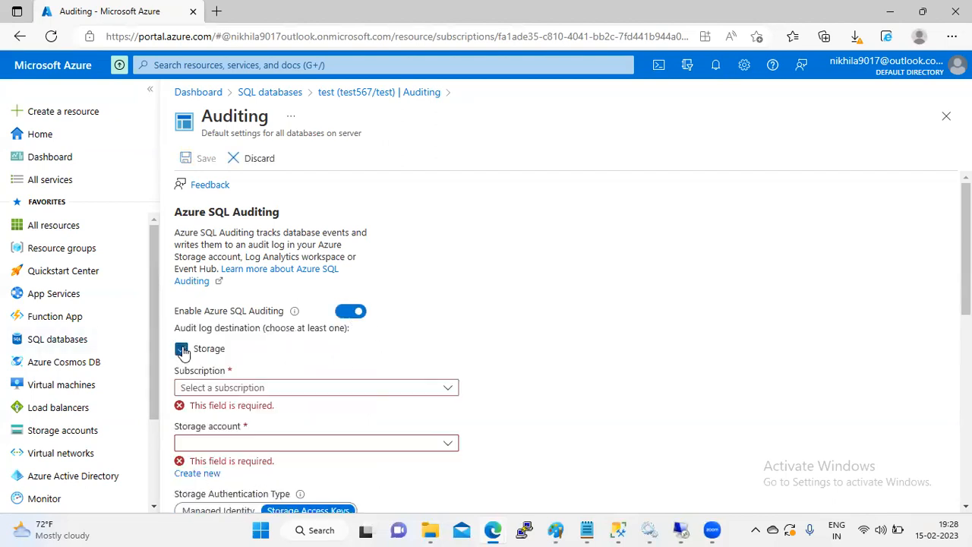
left_click(447, 388)
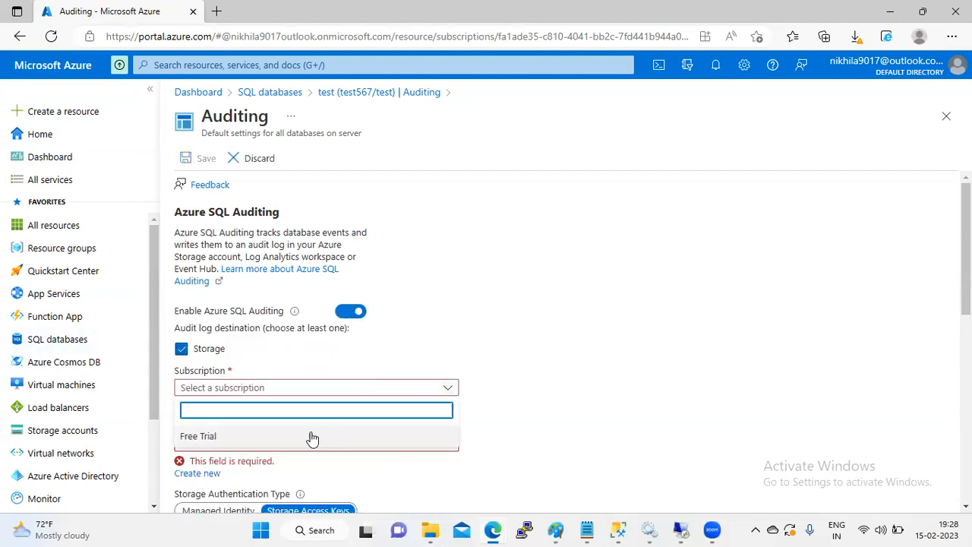
left_click(286, 436)
Step: Choose sqlauditingo as the audit storage account and save the server auditing settings
left_click(448, 430)
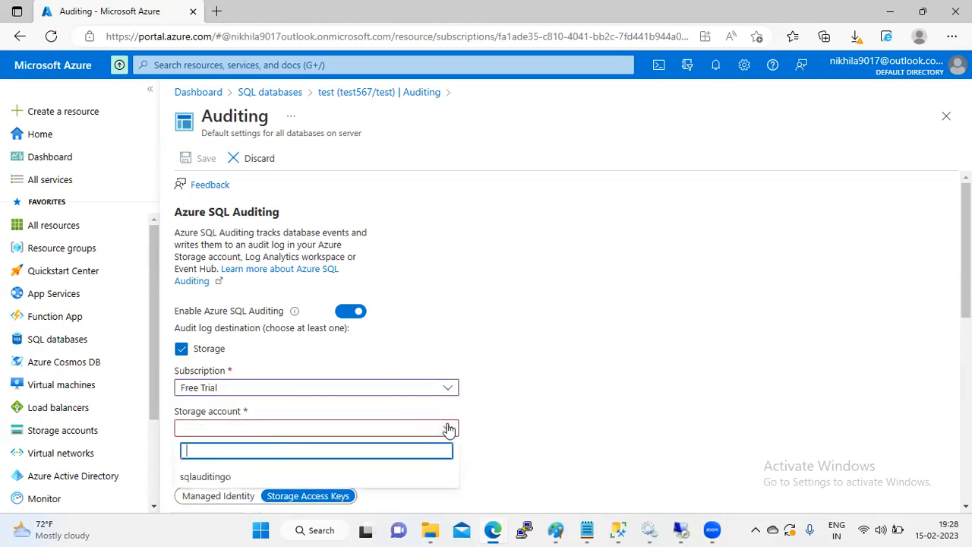
scroll(811, 330, "down", 2)
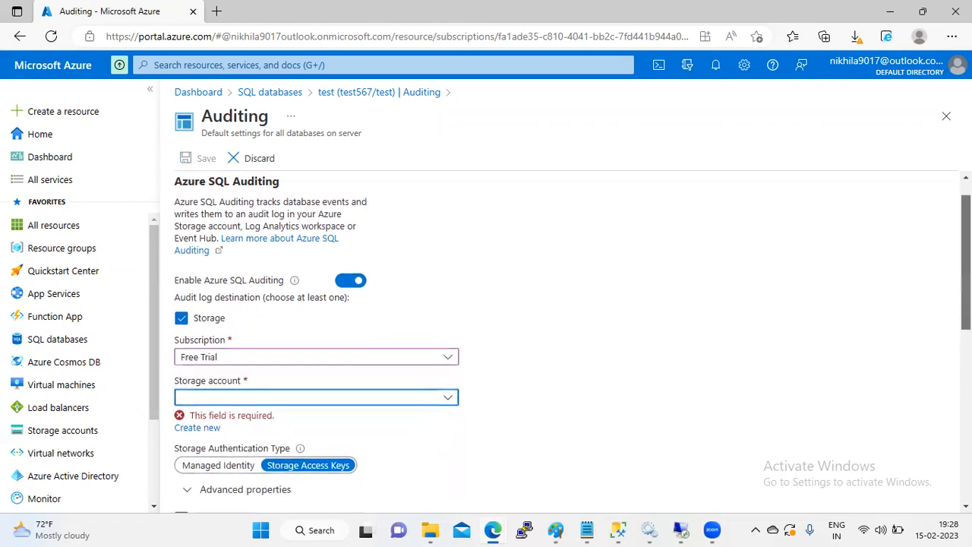
left_click(448, 323)
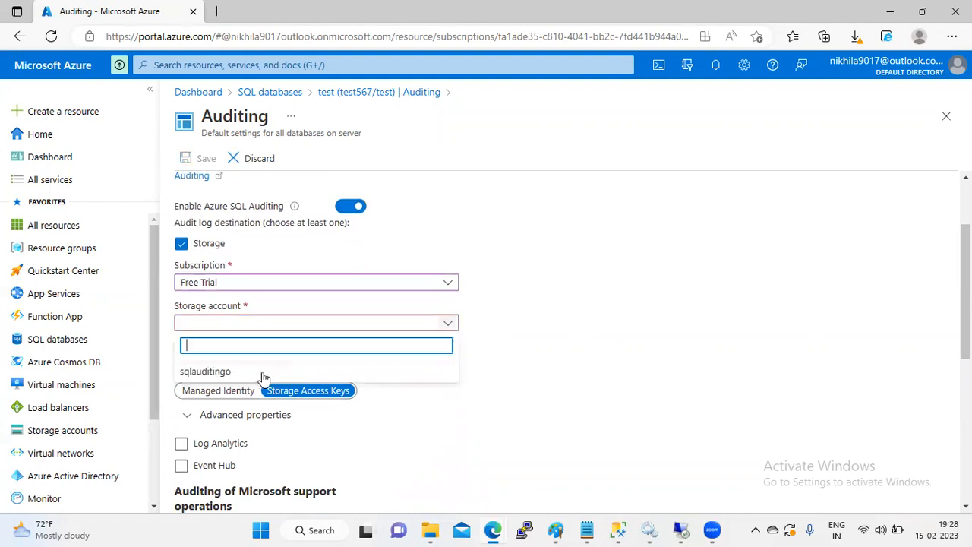
left_click(233, 372)
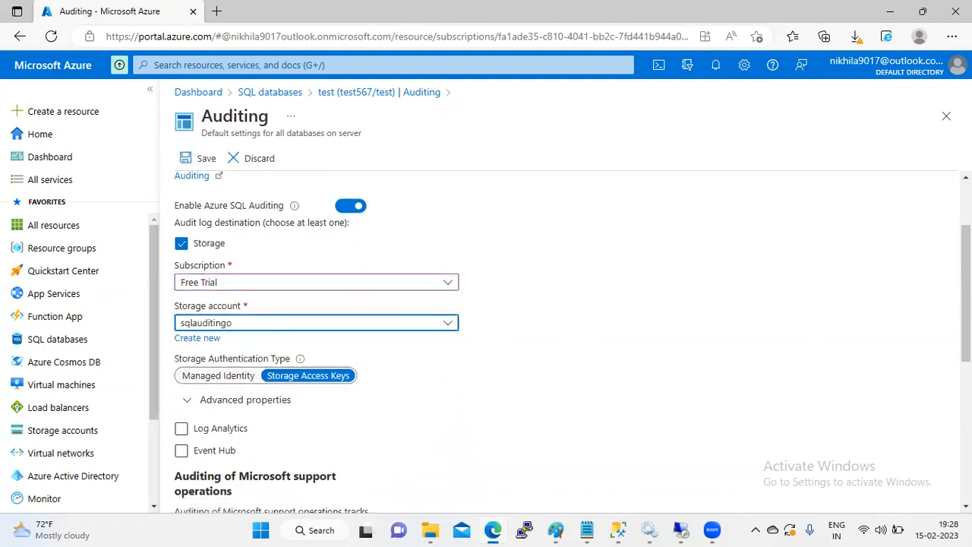
scroll(695, 384, "down", 5)
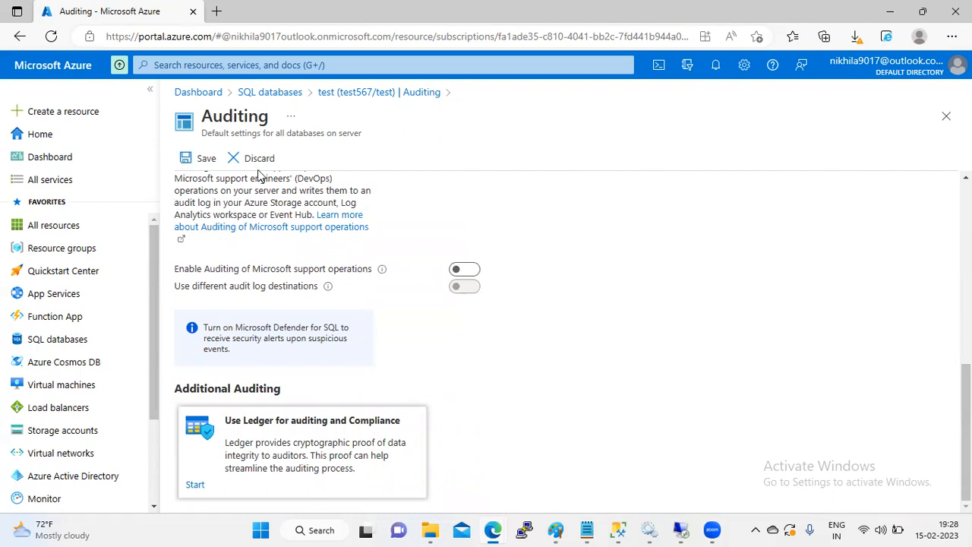
left_click(188, 159)
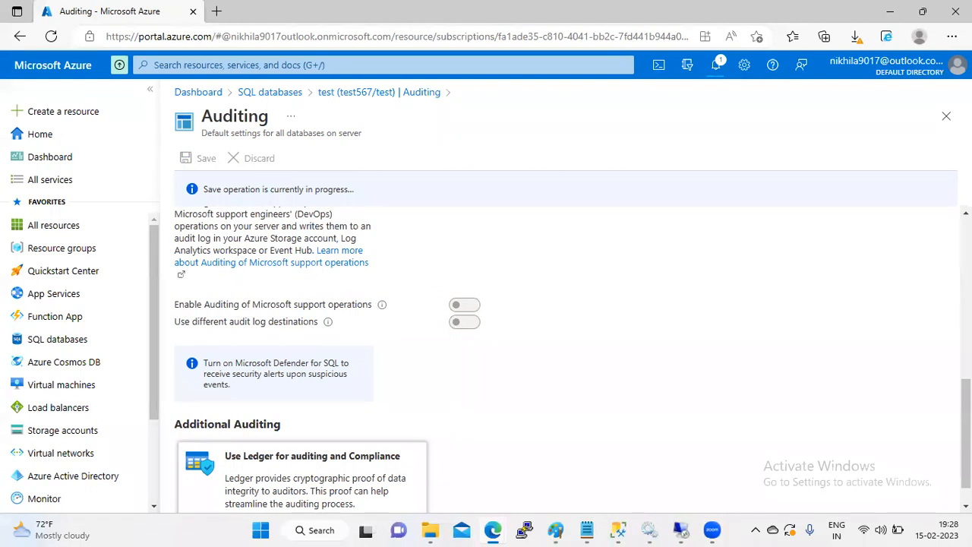
Step: Review the saved server auditing configuration and close the server auditing blade
scroll(566, 358, "up", 5)
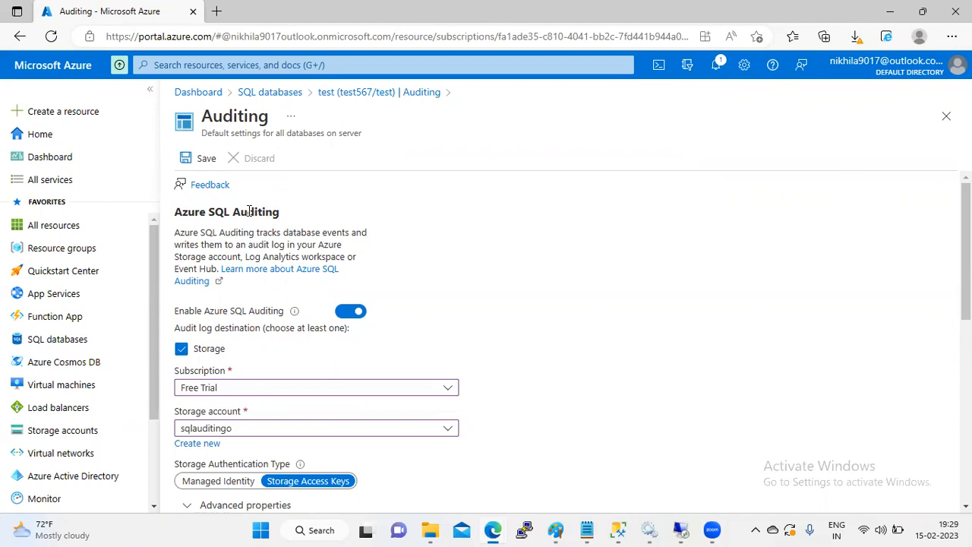
mouse_move(966, 250)
left_mouse_down()
mouse_move(966, 418)
mouse_move(942, 481)
mouse_move(959, 239)
left_mouse_up()
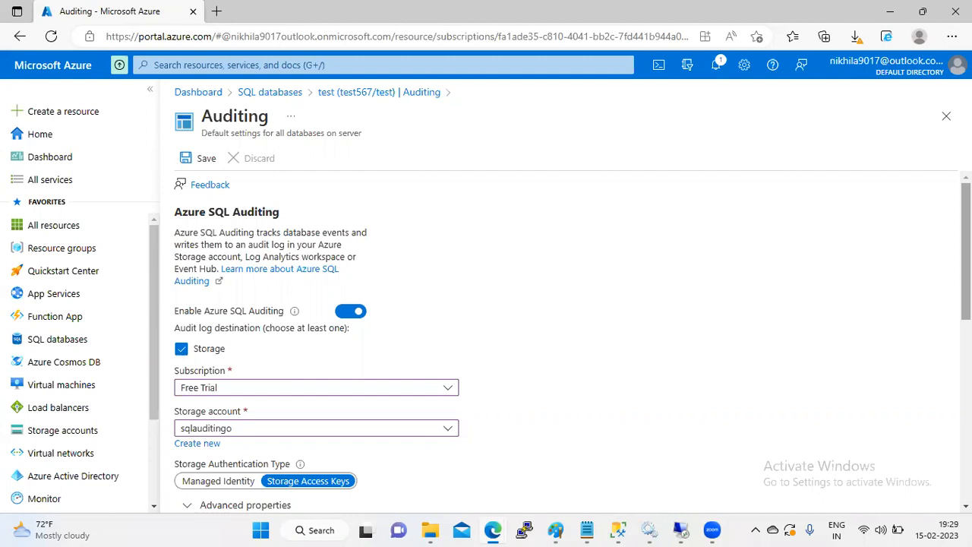
left_click(947, 116)
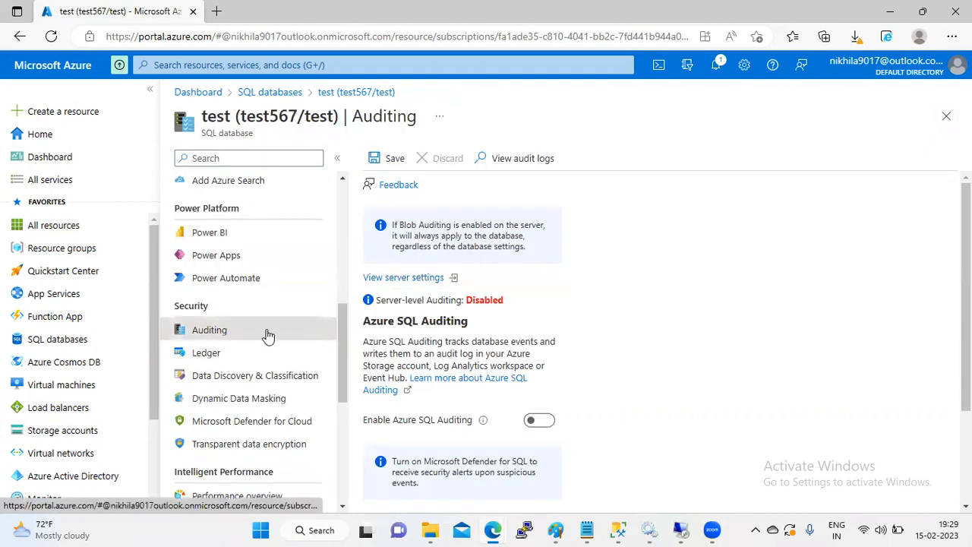
left_click(524, 160)
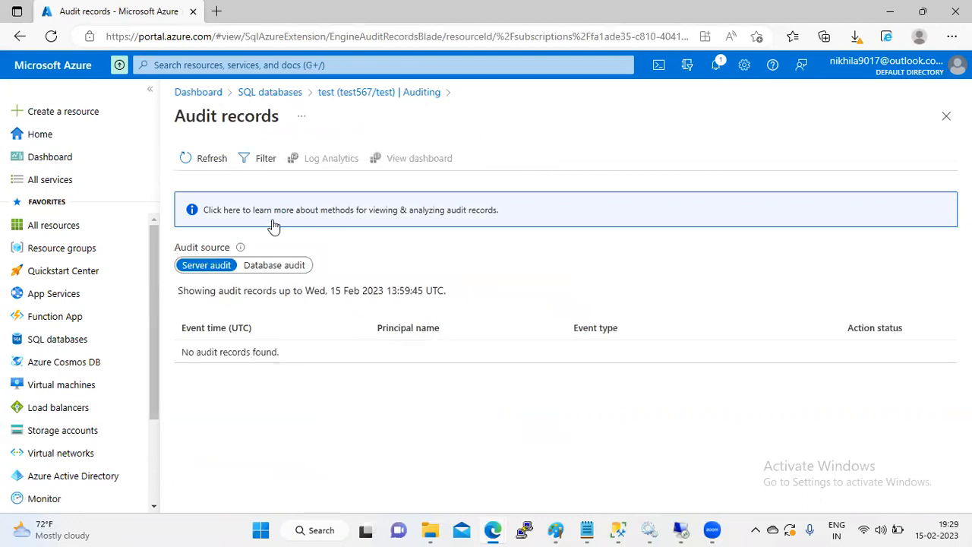
left_click(212, 161)
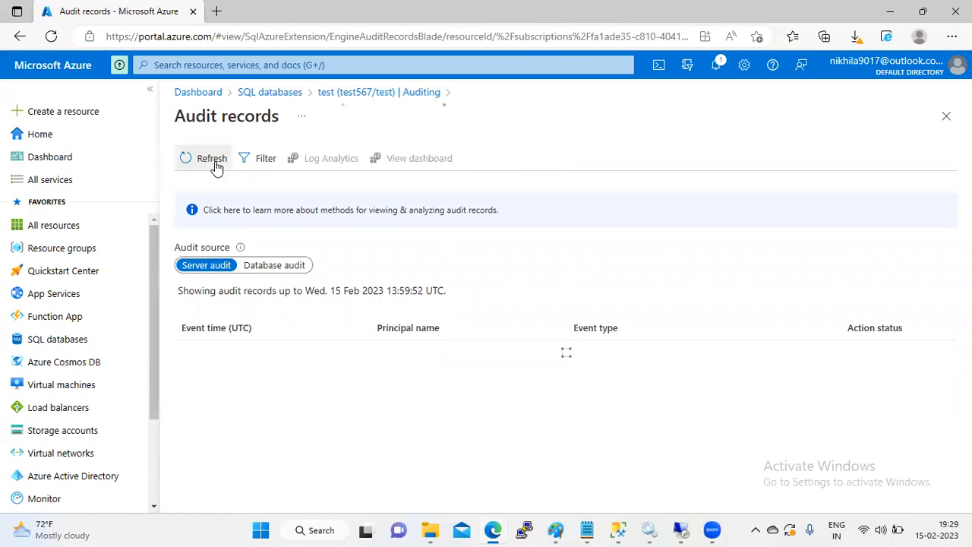
left_click(338, 94)
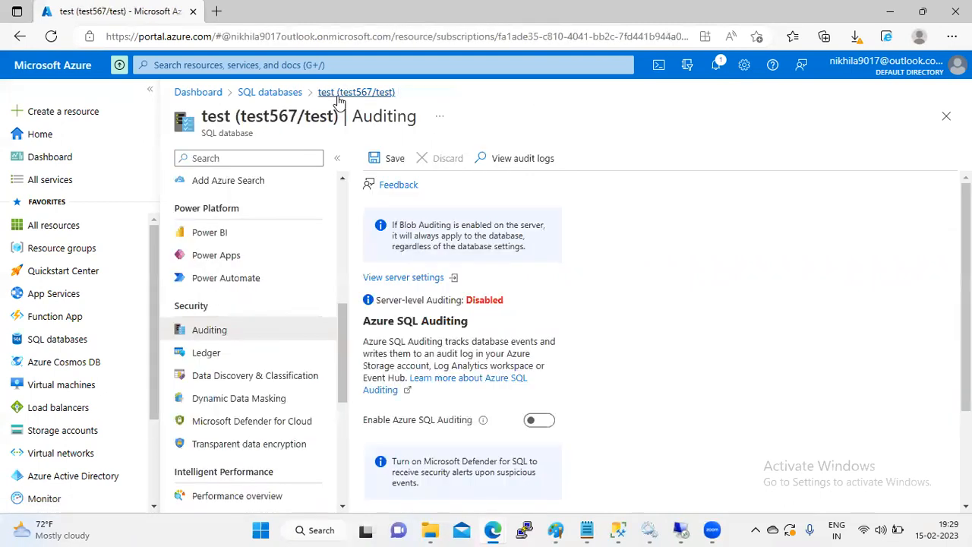
Step: Open the test database's Auditing page to confirm server-level auditing is Enabled
left_click(287, 93)
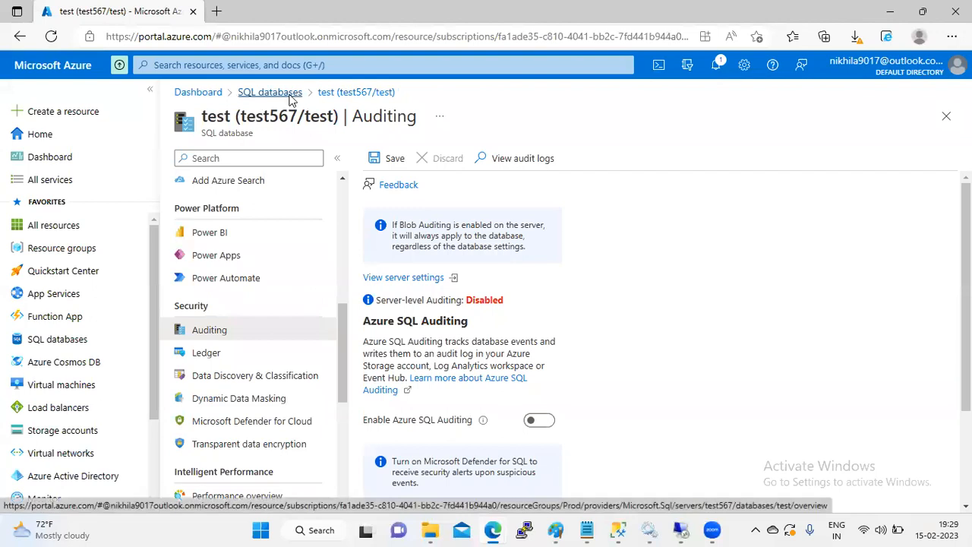
left_click(266, 273)
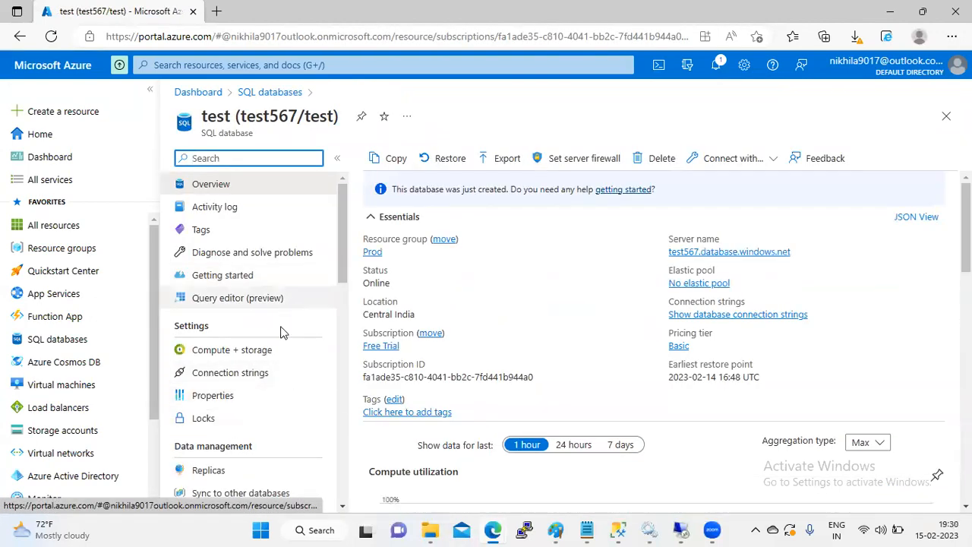
left_click_drag(344, 225, 337, 321)
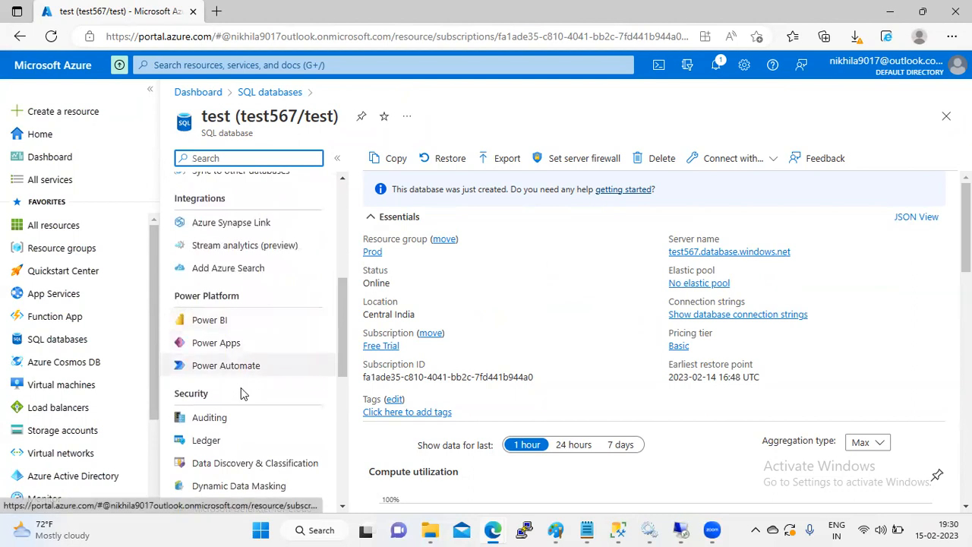
left_click(221, 428)
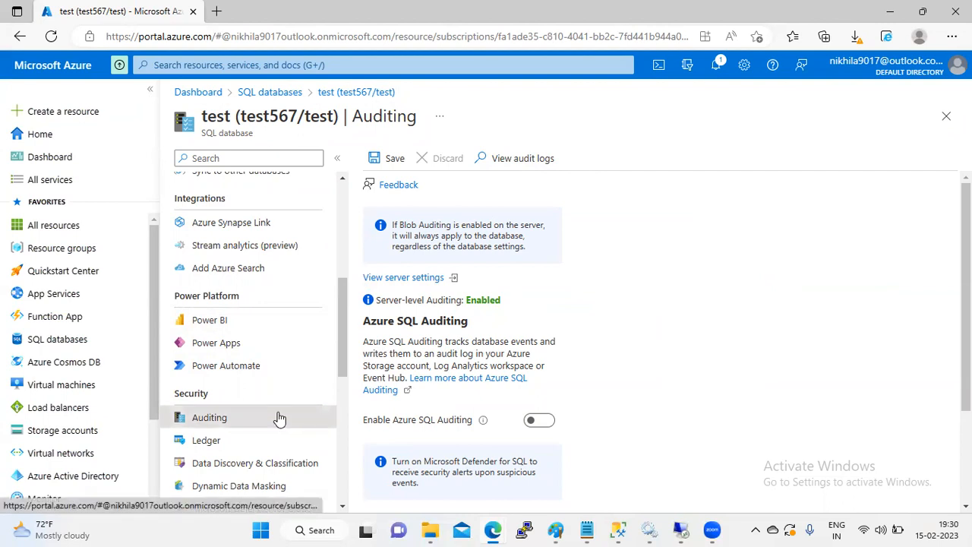
scroll(653, 334, "down", 2)
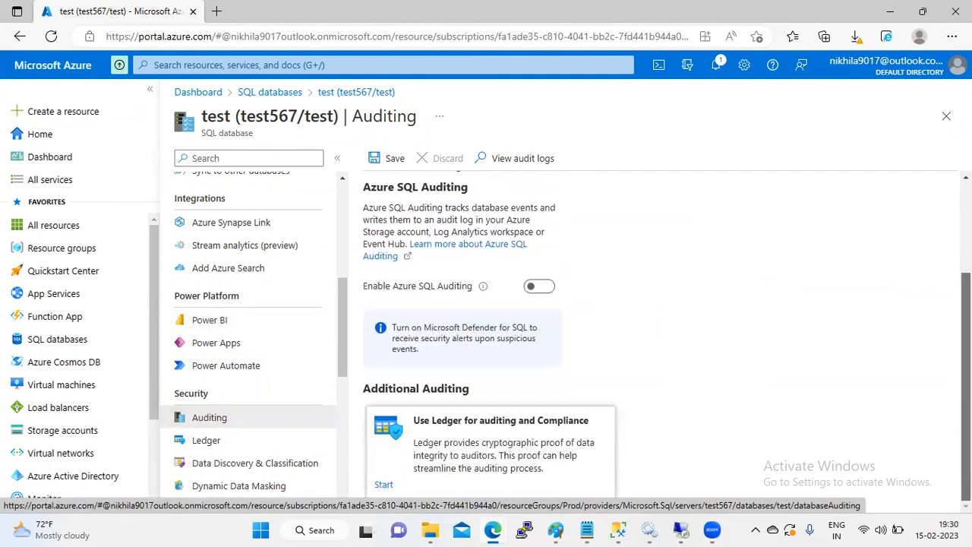
scroll(649, 291, "up", 2)
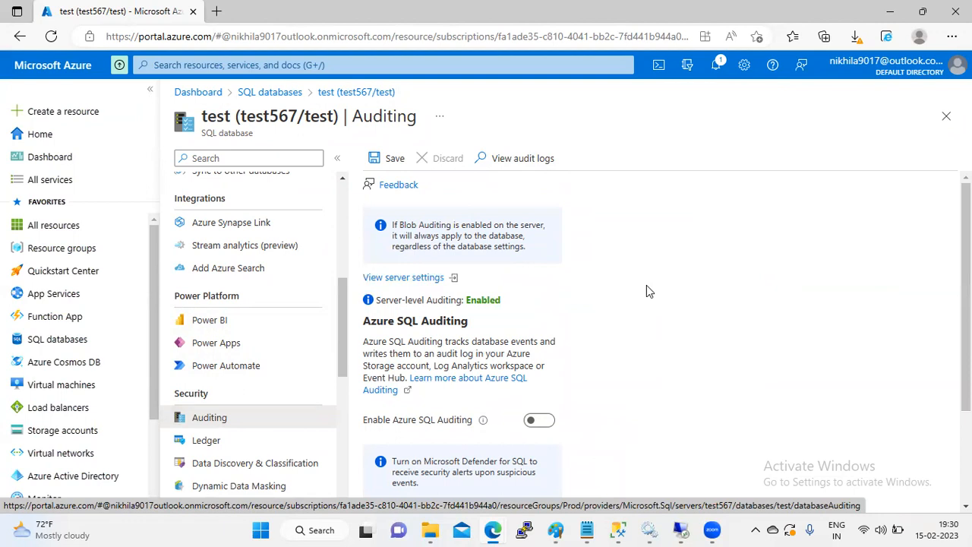
left_click(340, 197)
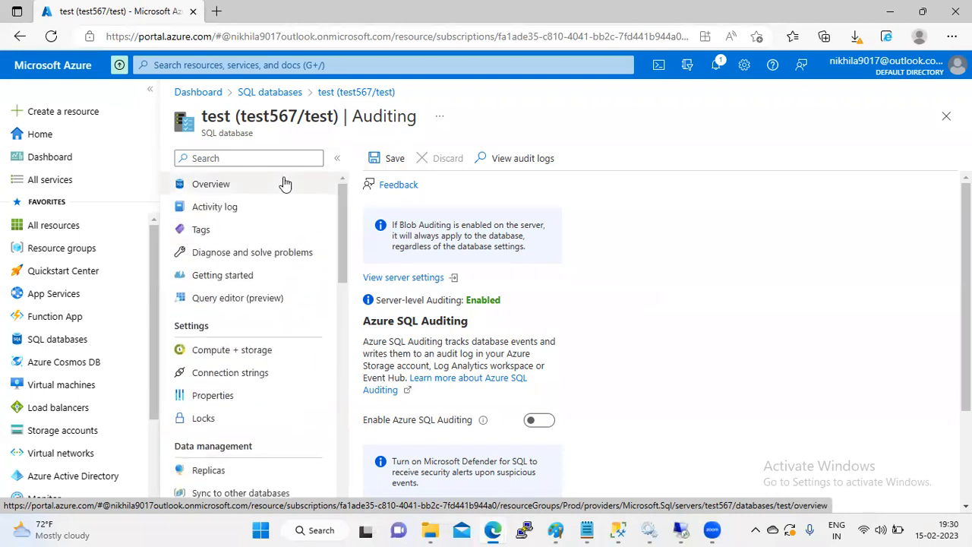
Step: Copy server name test567.database.windows.net from the test database overview and switch to SSMS
left_click(271, 97)
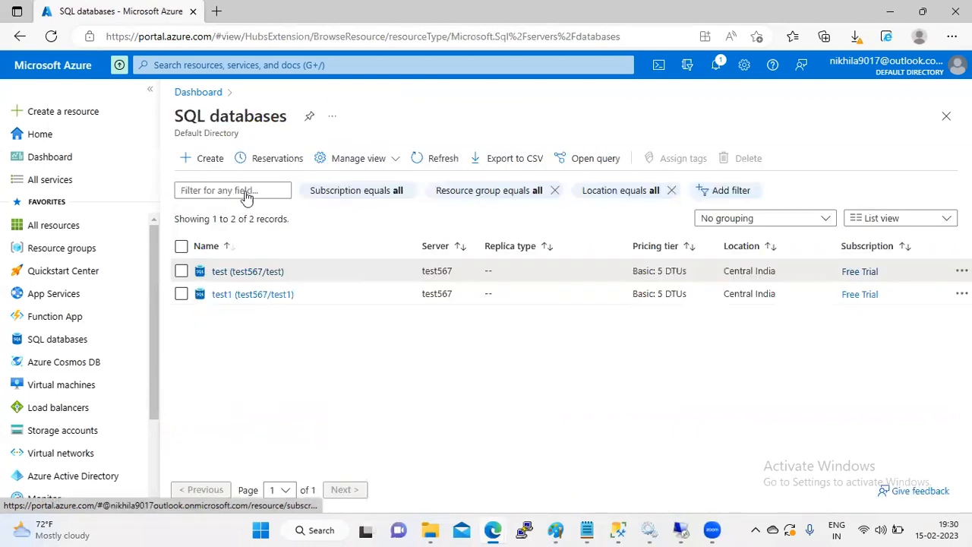
left_click(255, 277)
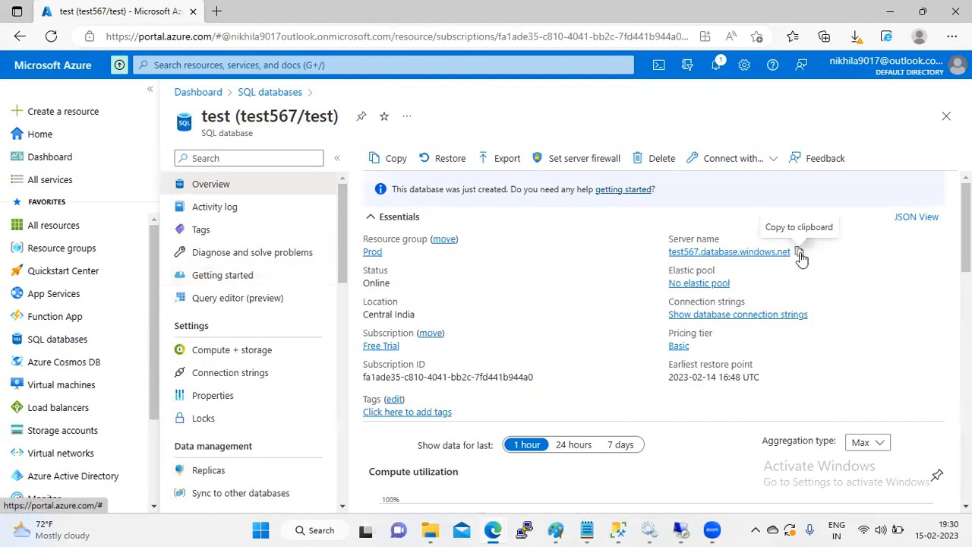
left_click(800, 254)
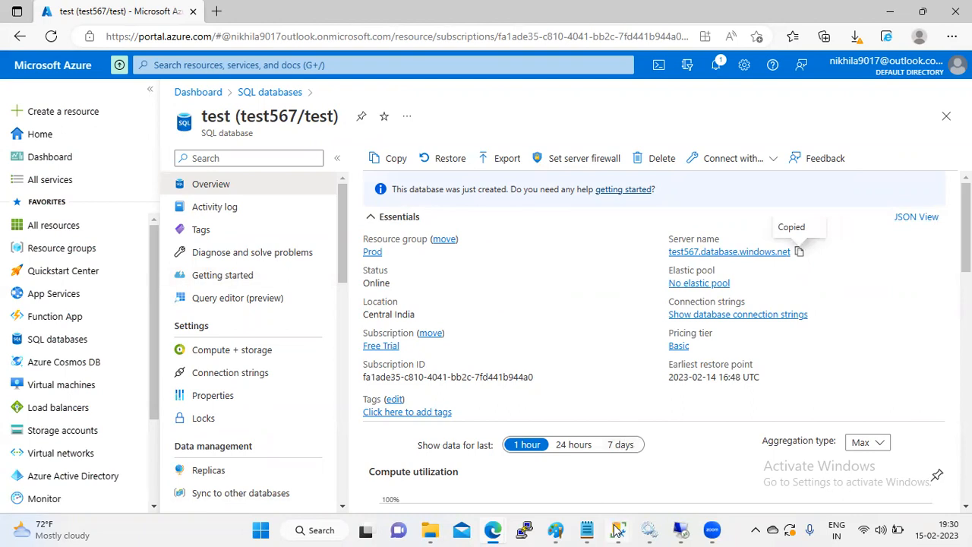
mouse_move(617, 530)
left_click(543, 456)
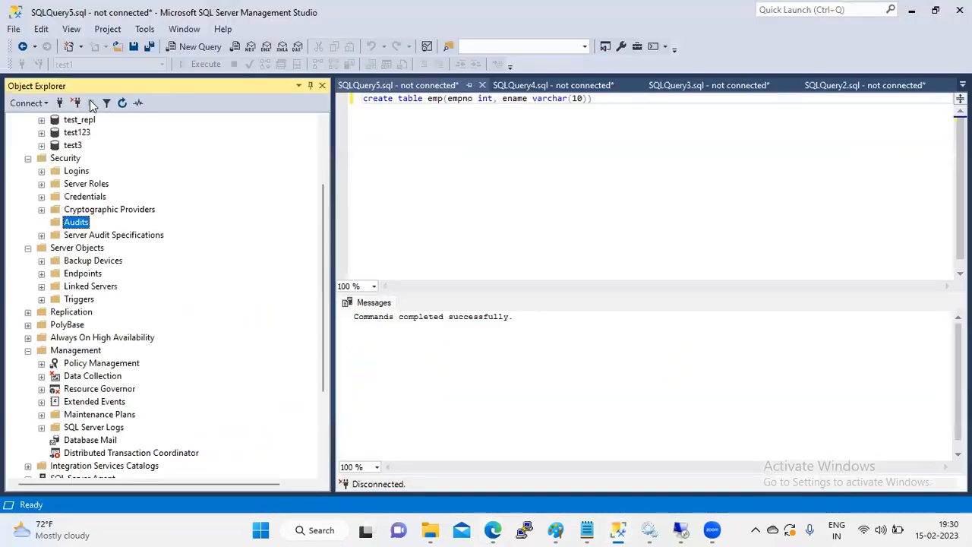
Step: Connect to test567.database.windows.net using SQL Server Authentication and the login password, then return to the browser
scroll(327, 139, "up", 3)
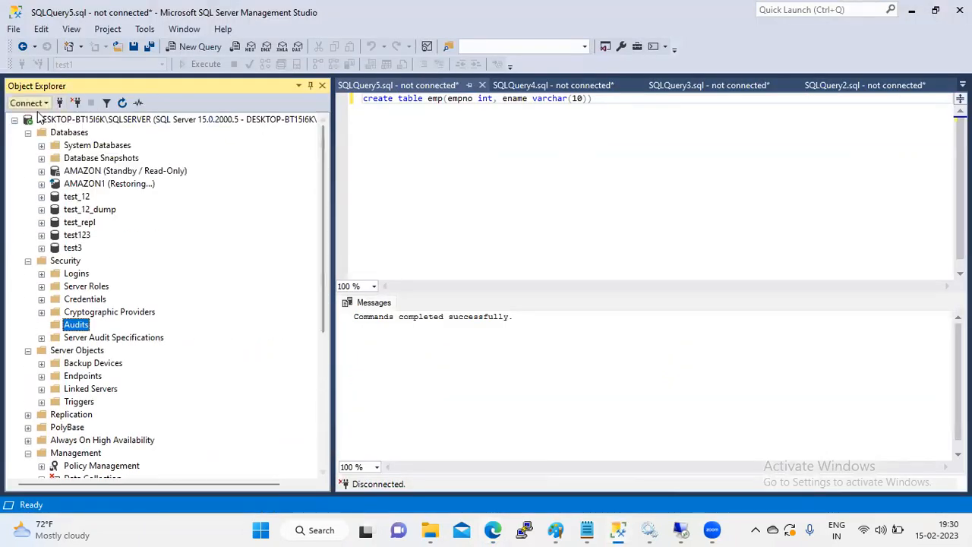
left_click(14, 120)
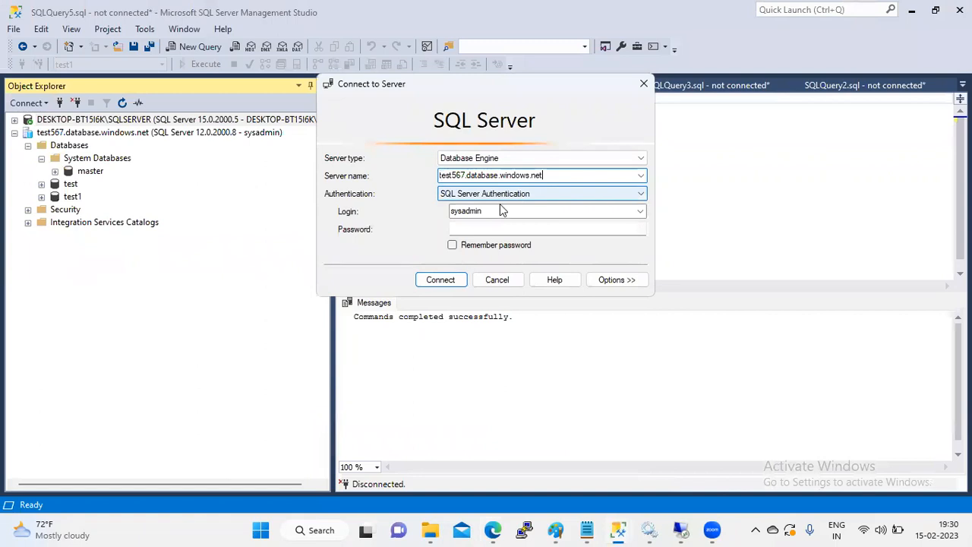
left_click(485, 228)
type("****")
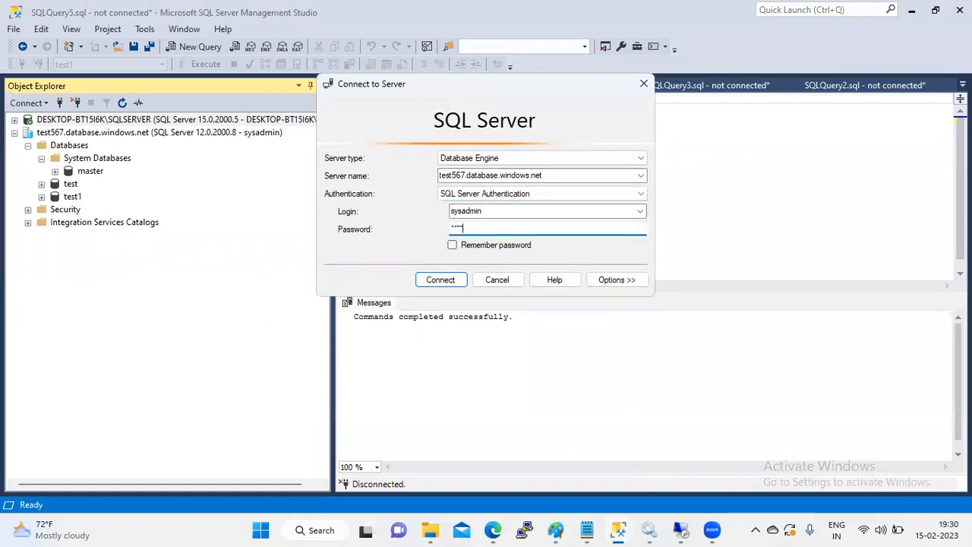
type("**")
key("Return")
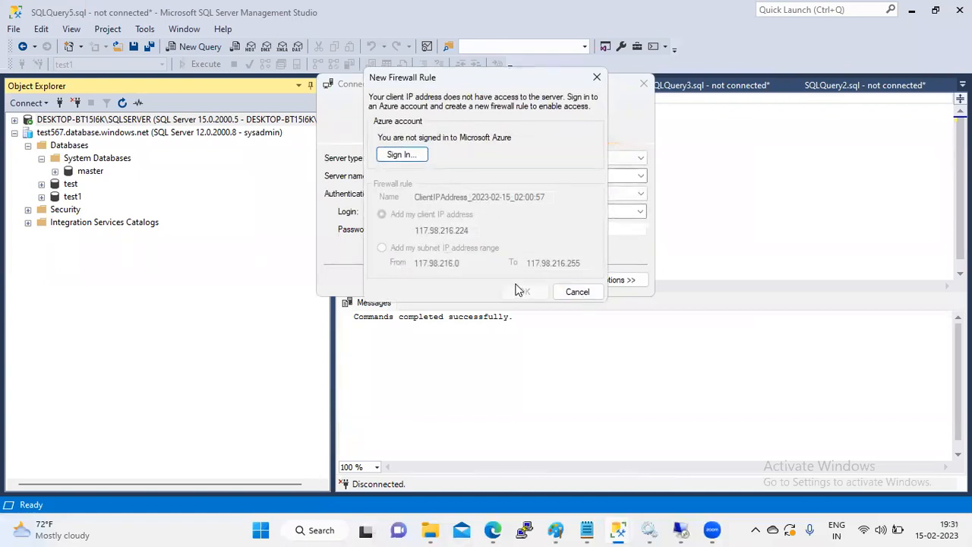
key("alt+Tab")
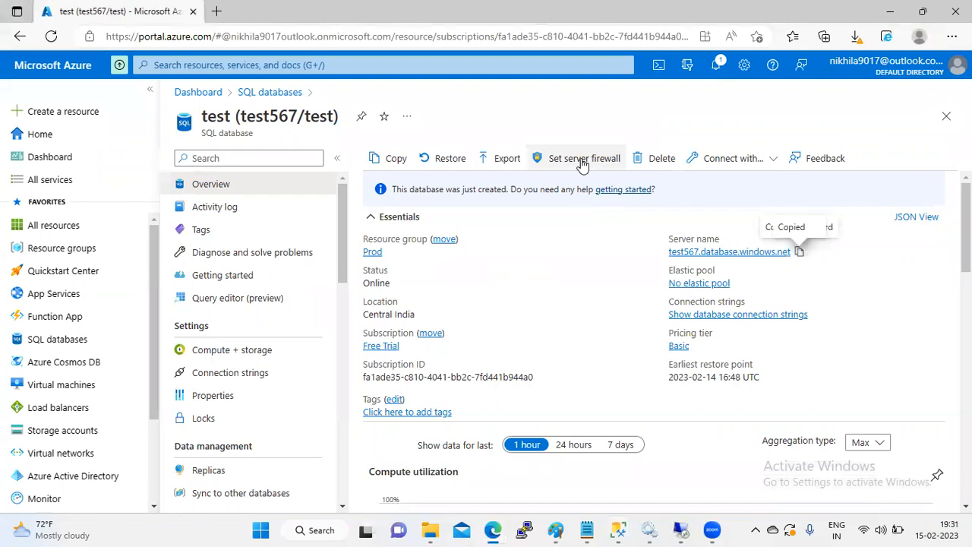
Step: Replace the old server firewall rule with one allowing this computer's client IPv4 address, and save
left_click(577, 160)
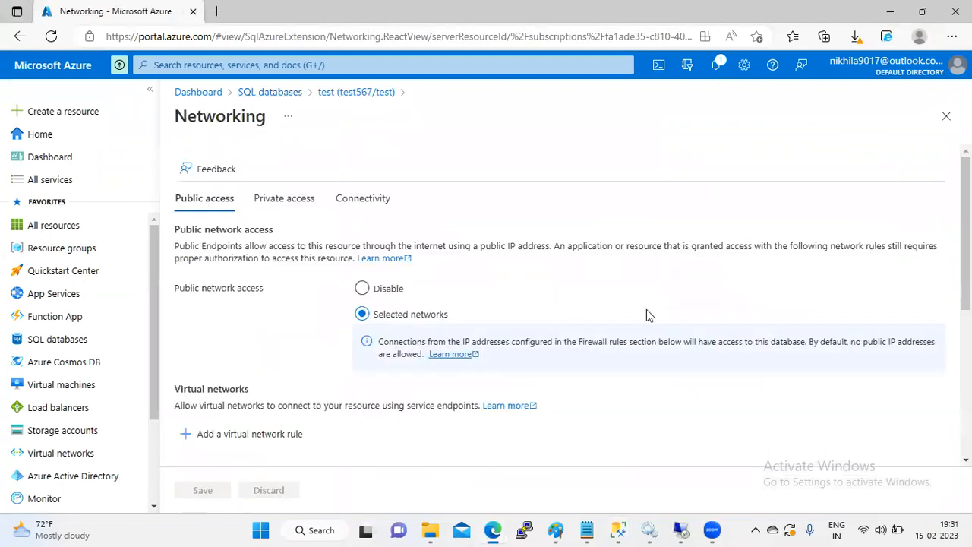
scroll(965, 228, "down", 3)
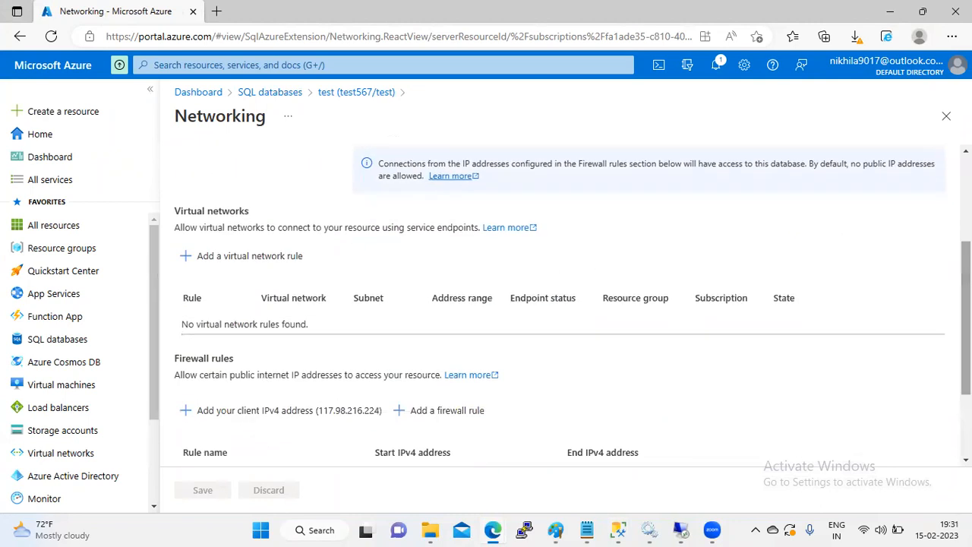
scroll(640, 364, "down", 2)
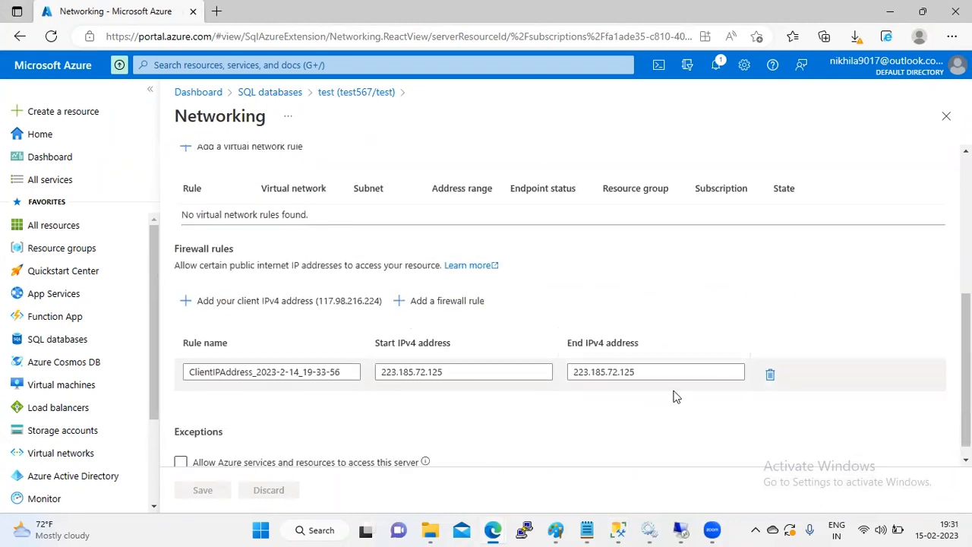
left_click(770, 378)
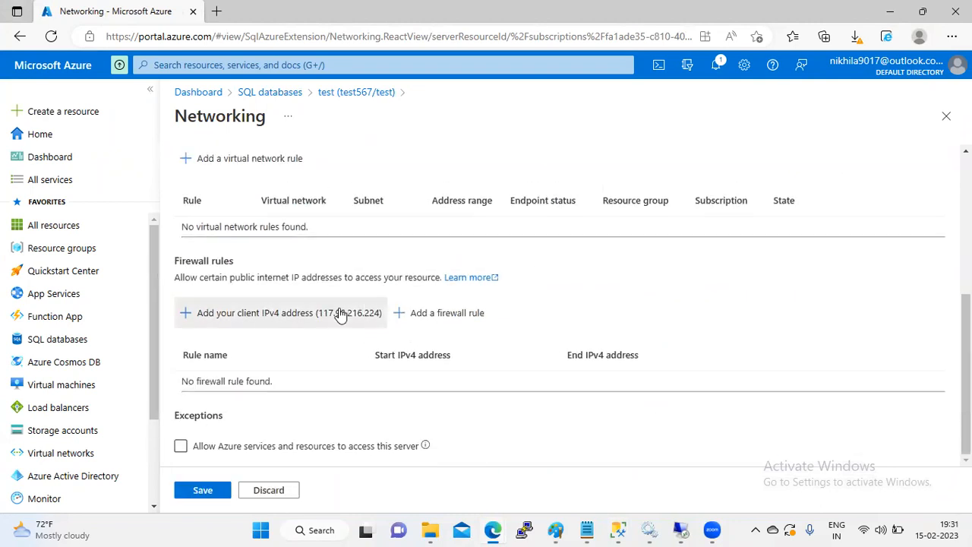
left_click(338, 313)
left_click(202, 490)
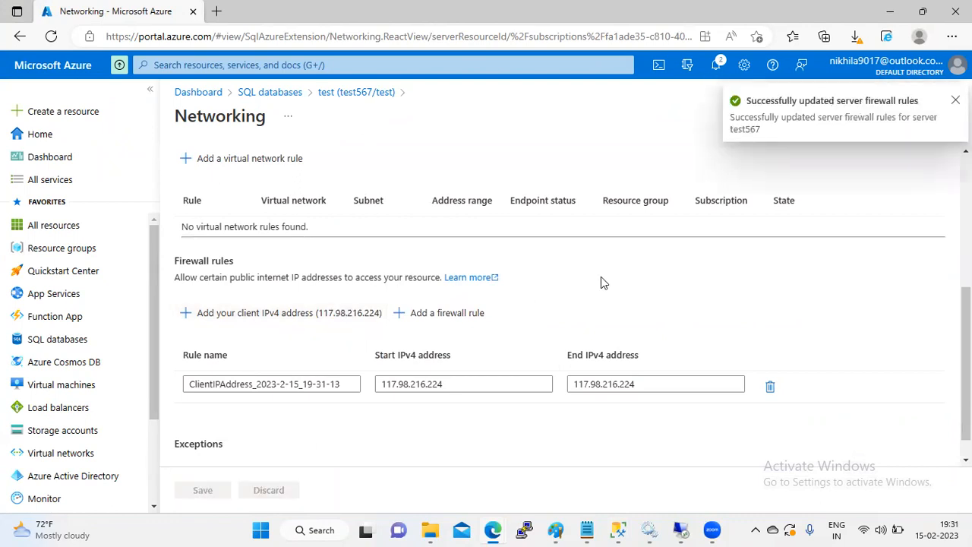
key("alt+Tab")
Step: Dismiss the firewall prompt, connect to test567, select database test, and place the cursor after emp
left_click(576, 293)
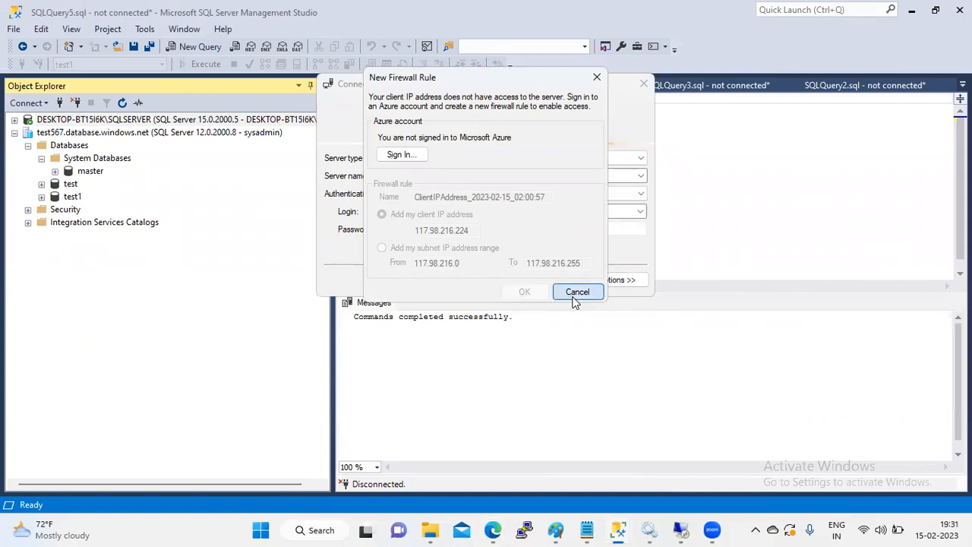
left_click(446, 281)
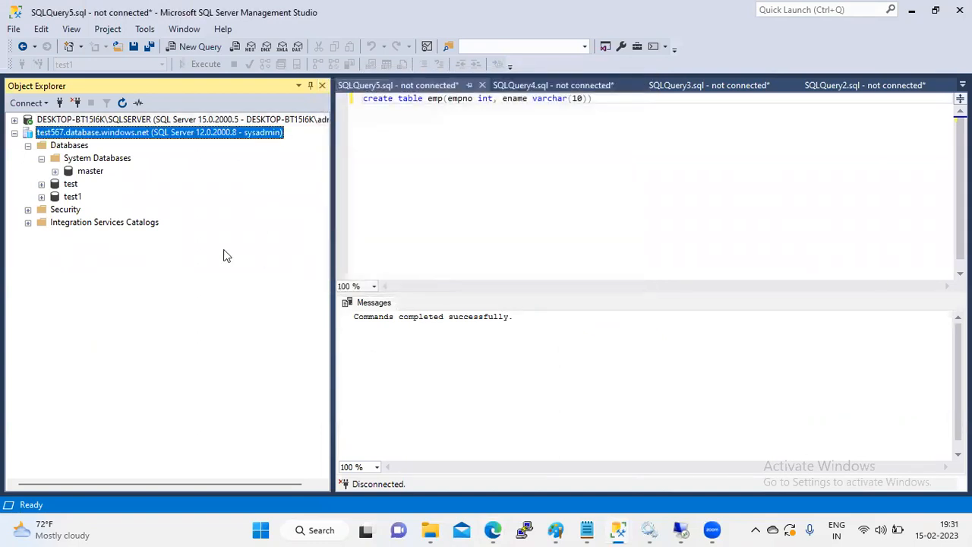
left_click(41, 158)
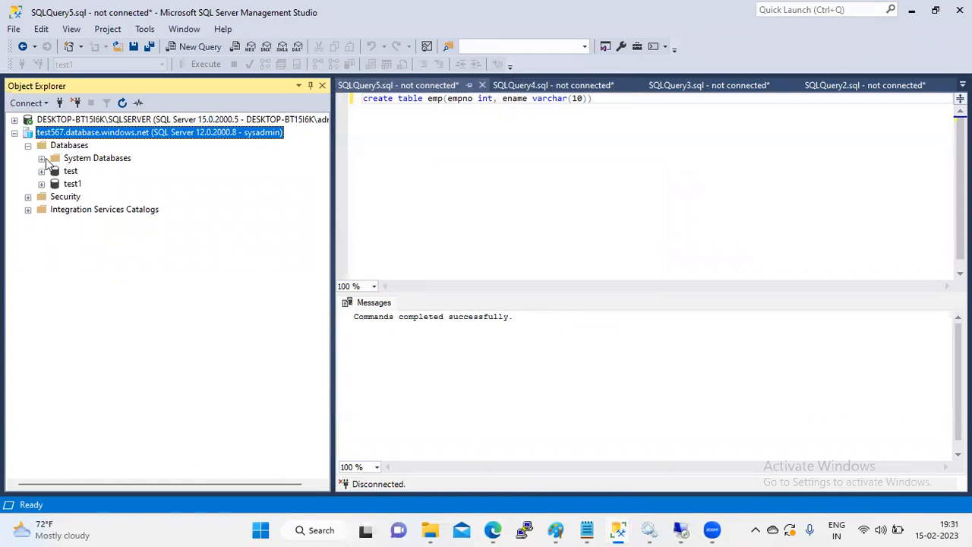
left_click(73, 172)
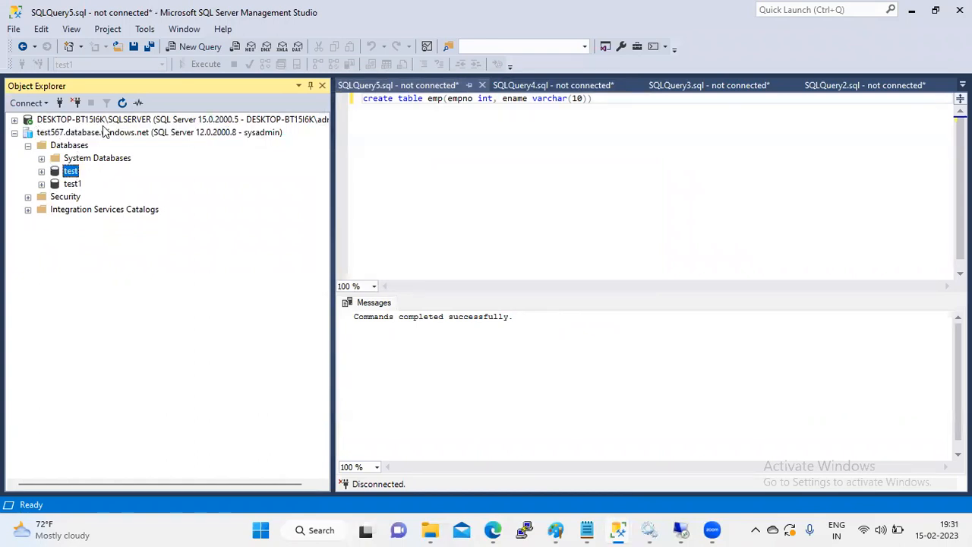
left_click(372, 203)
left_click(445, 99)
Step: Add "insert into emp1 values(1,'john'),(2,'peter')" beneath the create table statement and select the whole script
type("1(")
left_click(608, 108)
key("Return")
key("Return")
type("insert ")
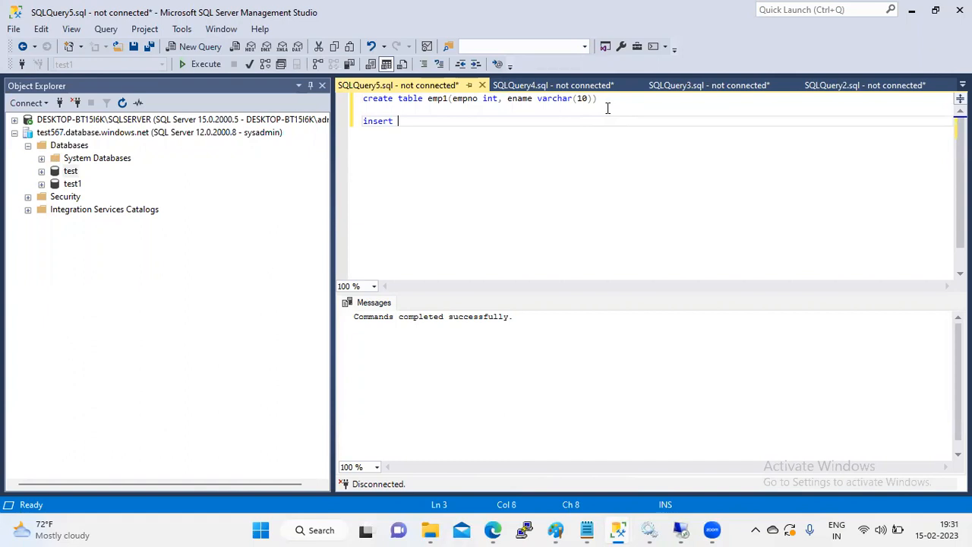
type("into emp1 values(")
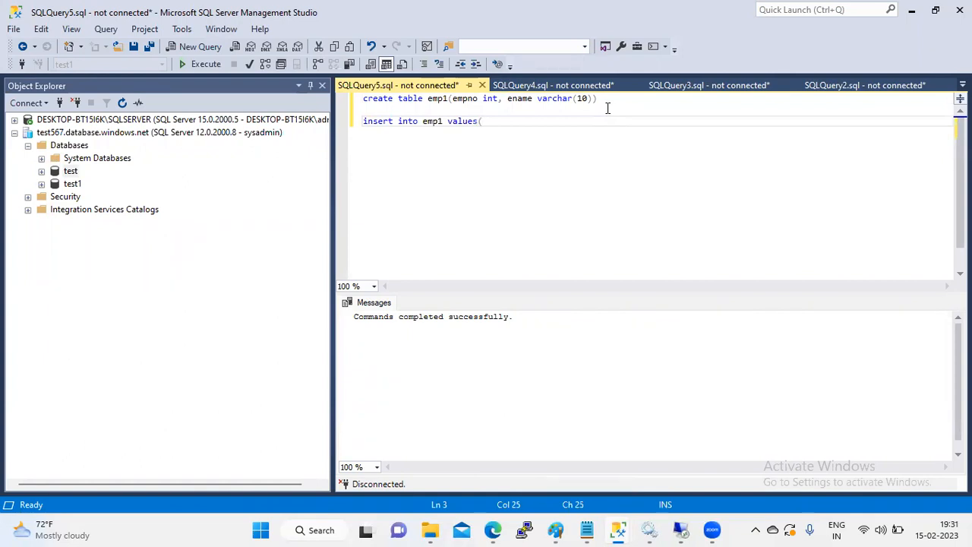
type("1,'john")
type("'),(2,'peter'")
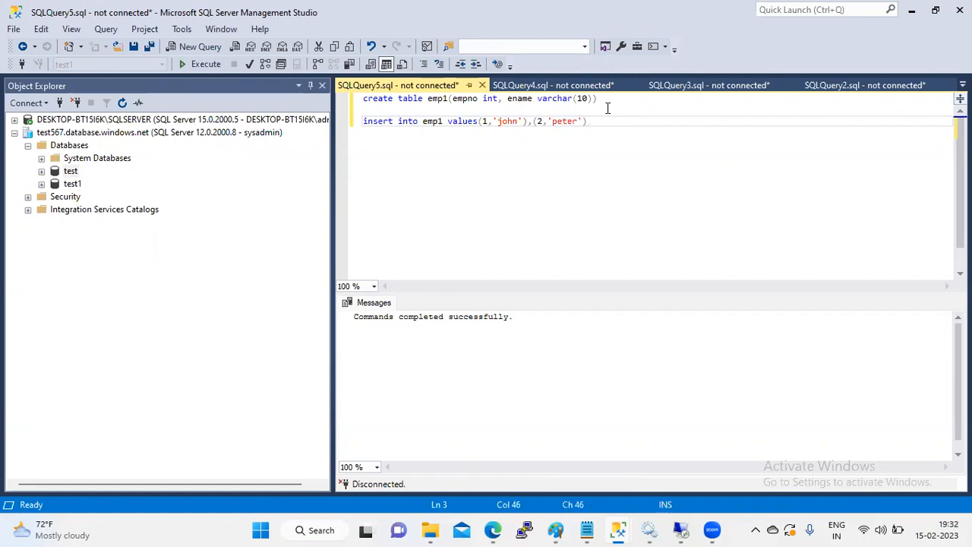
left_click(462, 187)
left_click_drag(612, 125, 317, 94)
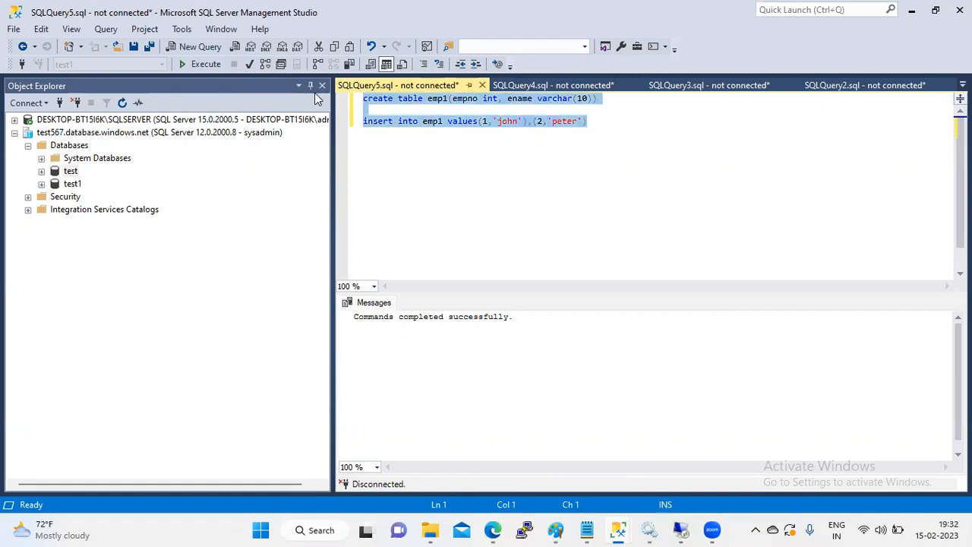
Step: Paste the emp1 script into a new query on test567.database.windows.net, targeting database test
left_click(168, 133)
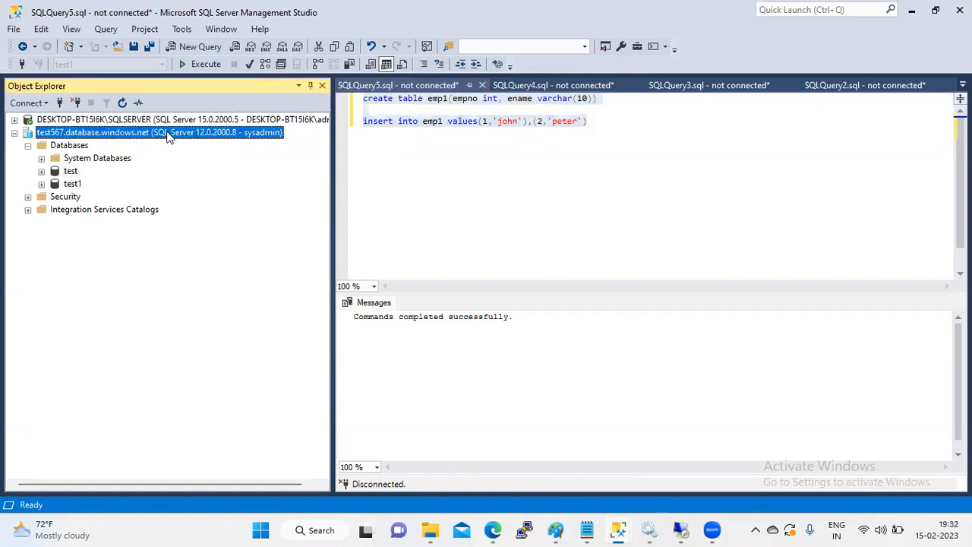
key("ctrl+n")
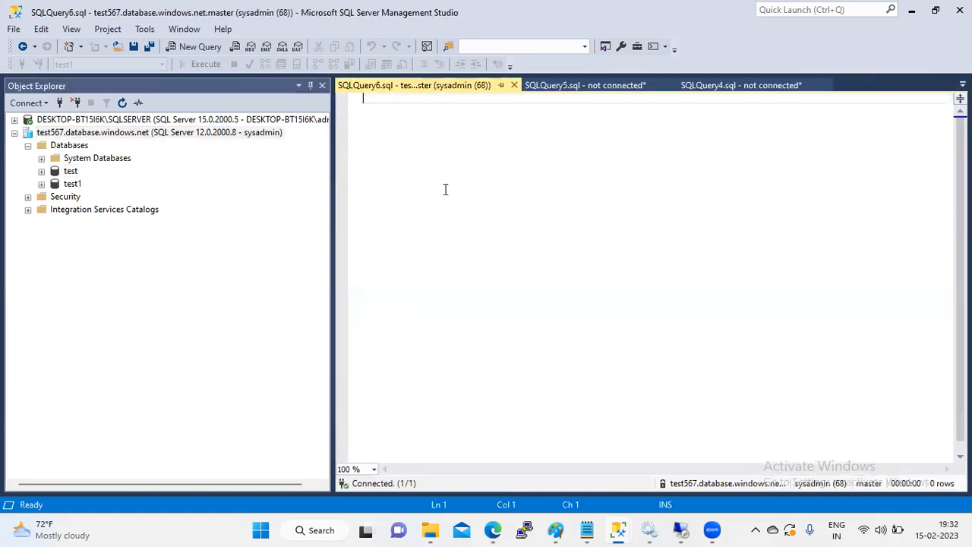
key("ctrl+v")
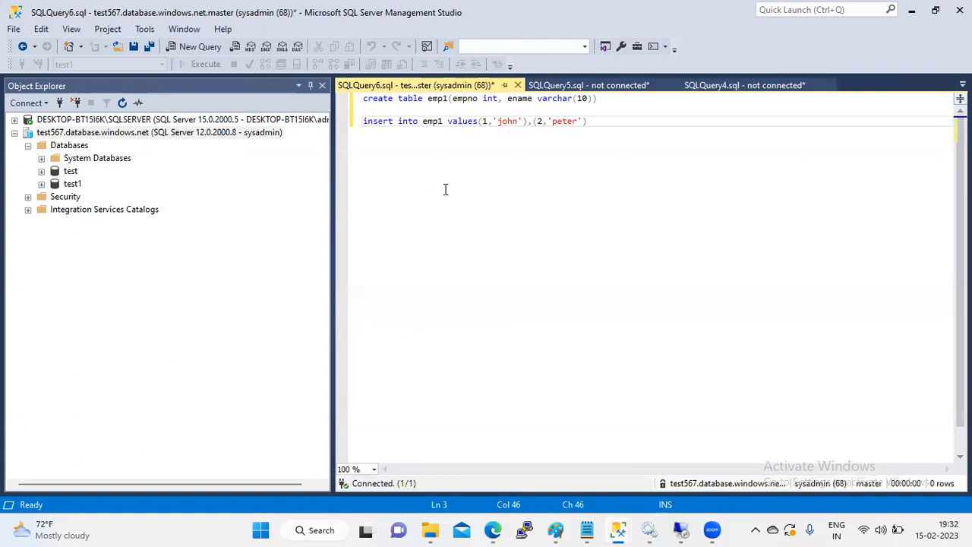
left_click(162, 65)
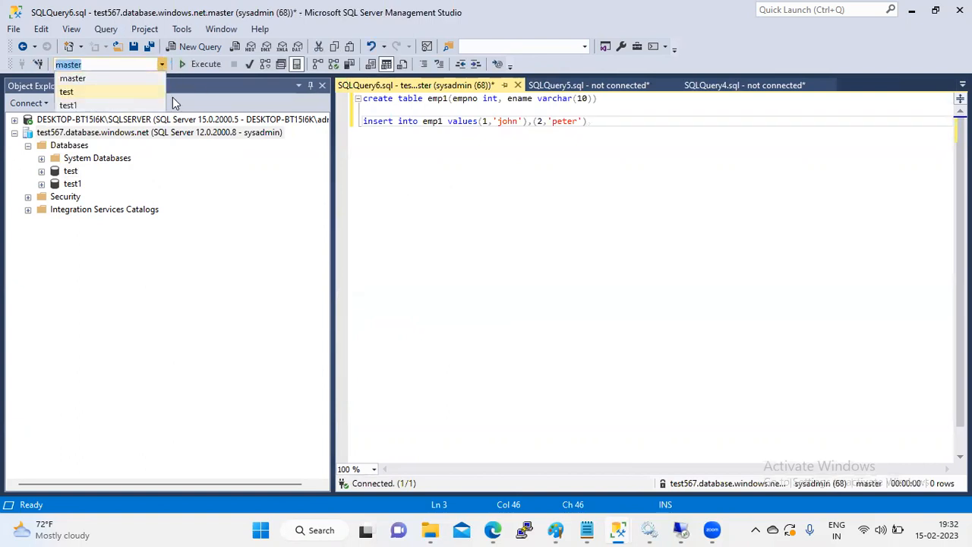
left_click(140, 94)
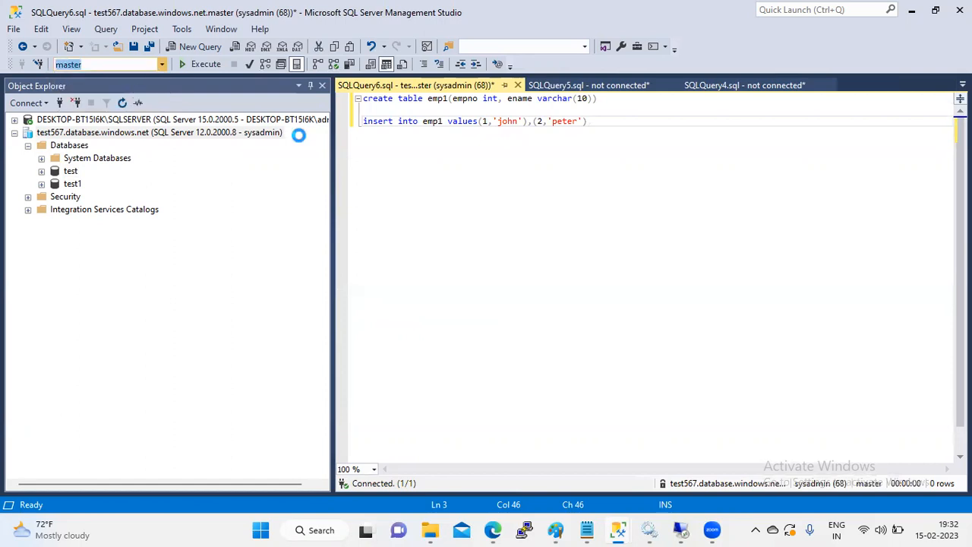
Step: Parse and execute the emp1 script on the test database, then return to the Azure portal
left_click(402, 183)
left_click_drag(403, 182, 344, 138)
left_click(556, 159)
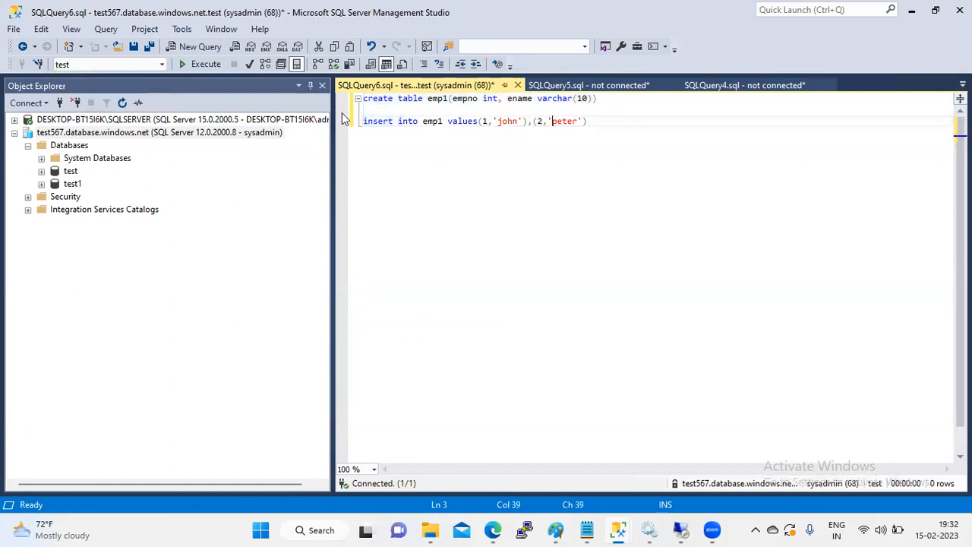
left_click(254, 64)
left_click(200, 65)
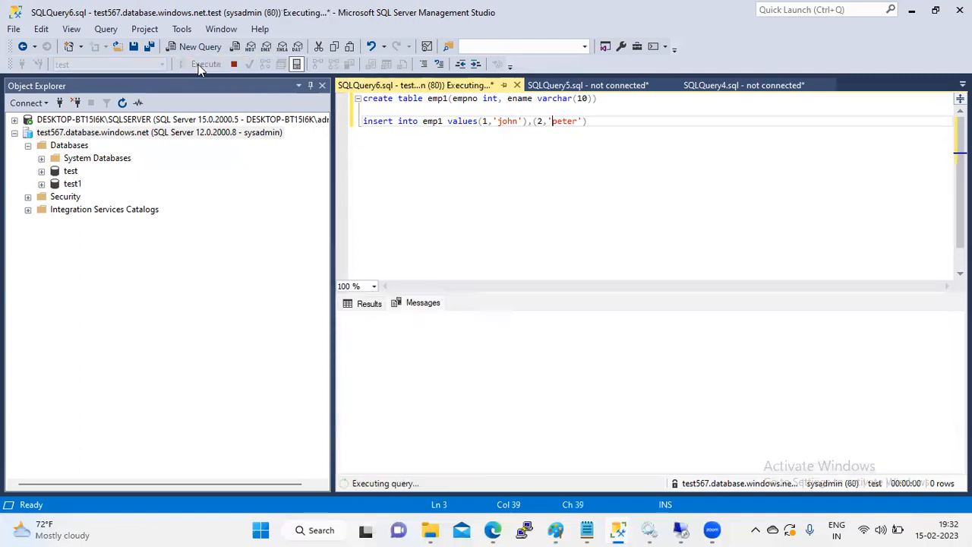
key("alt+Tab")
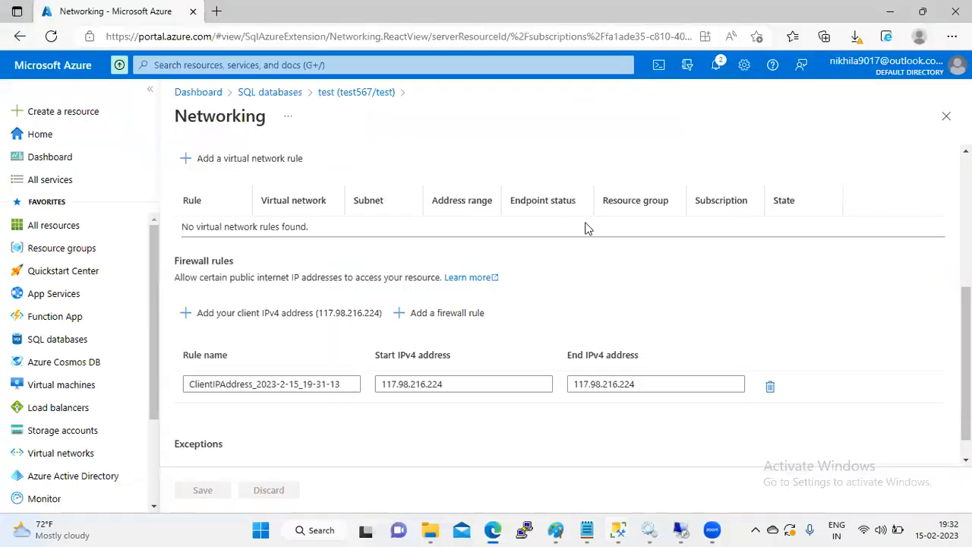
Step: Open the Auditing settings of the test database from the SQL databases list
left_click(274, 94)
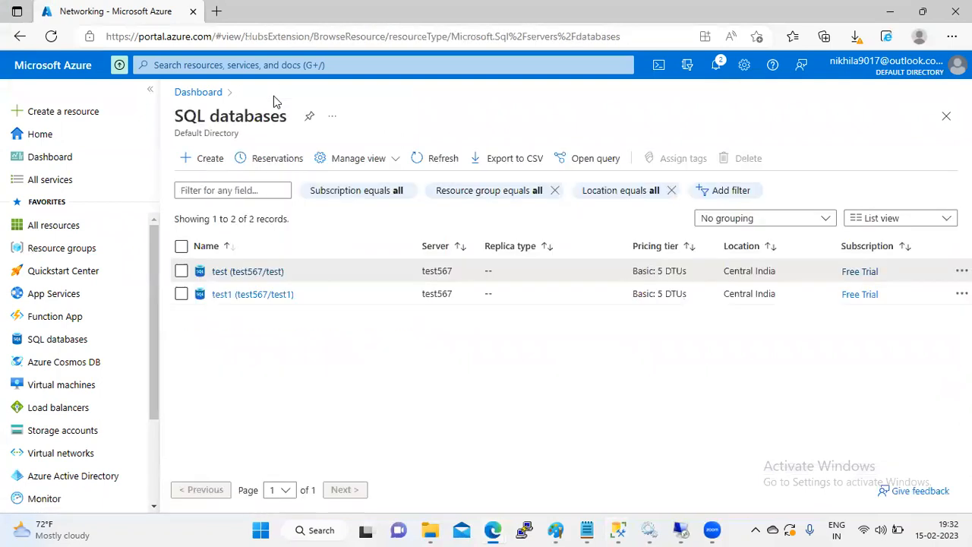
left_click(271, 271)
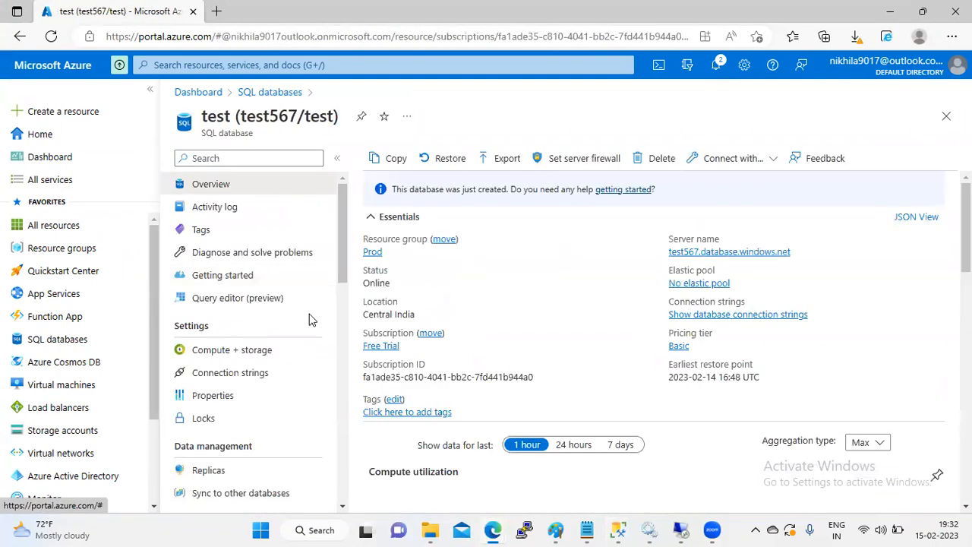
left_click_drag(342, 234, 338, 339)
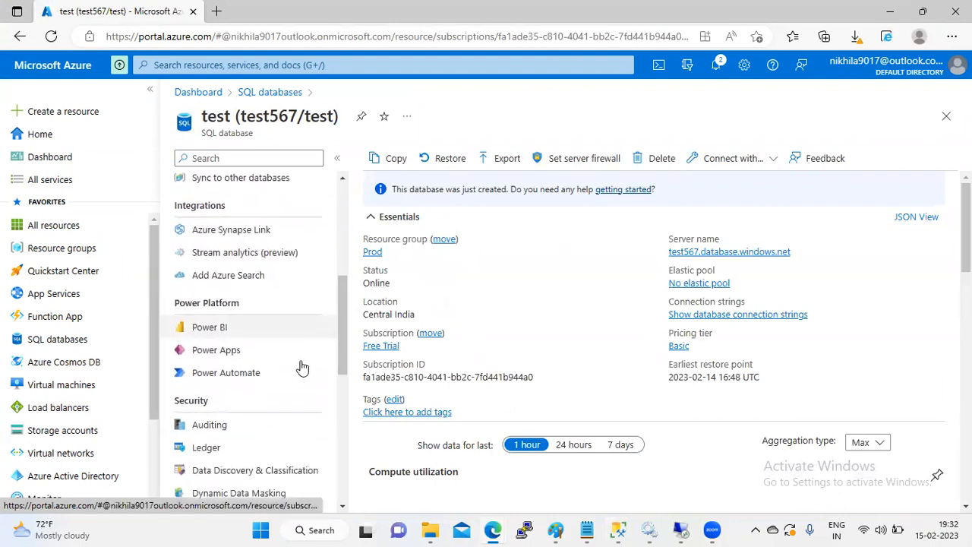
left_click(254, 427)
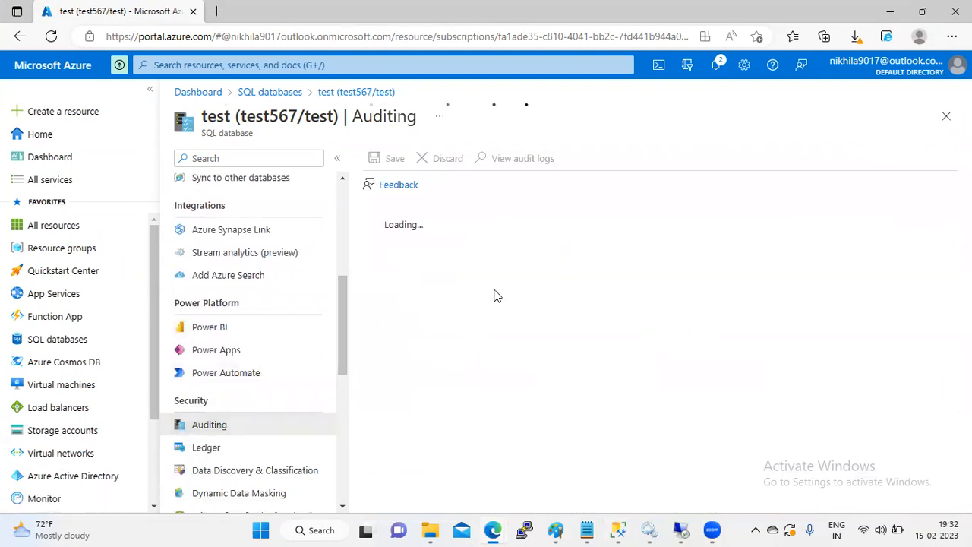
Step: Open the most recent audit record and highlight its SQL statement, principal name and client IP
left_click(524, 161)
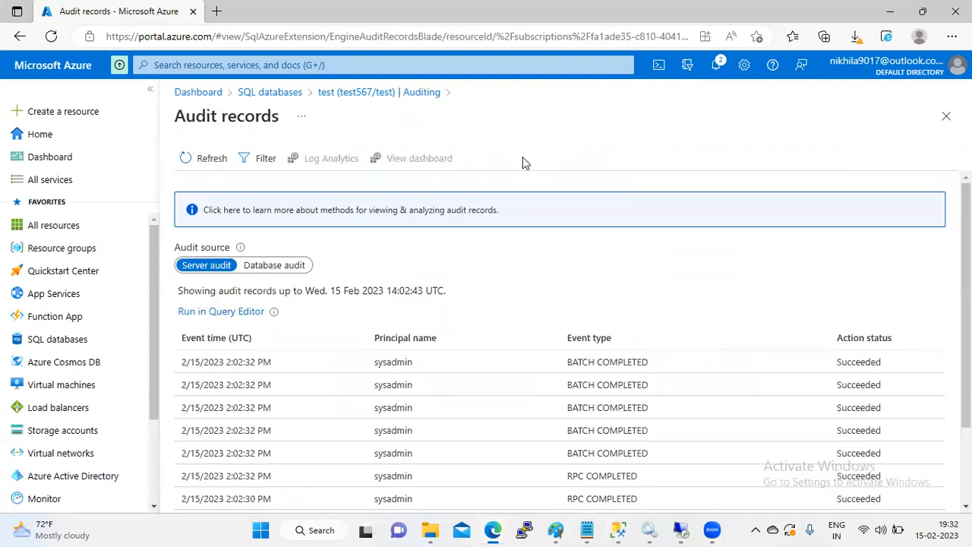
scroll(914, 327, "down", 2)
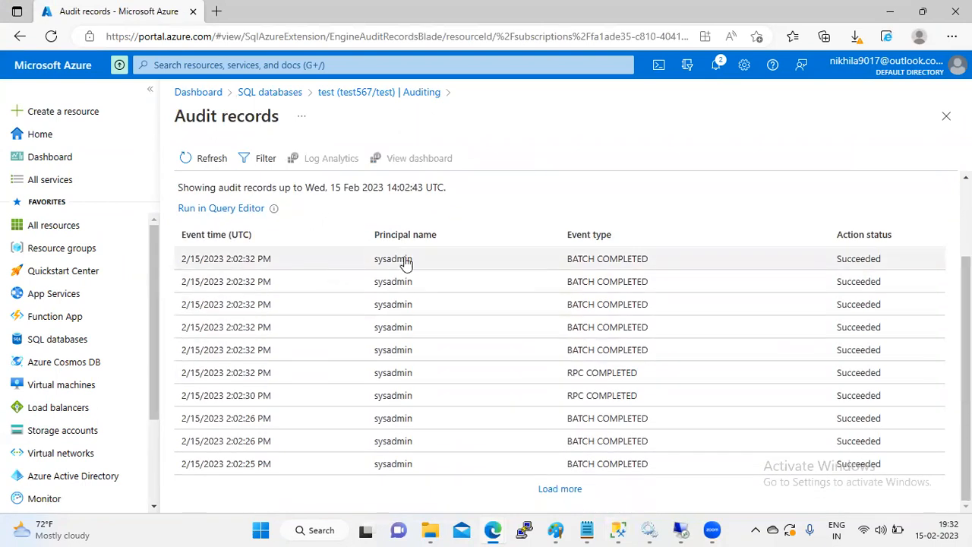
left_click(594, 259)
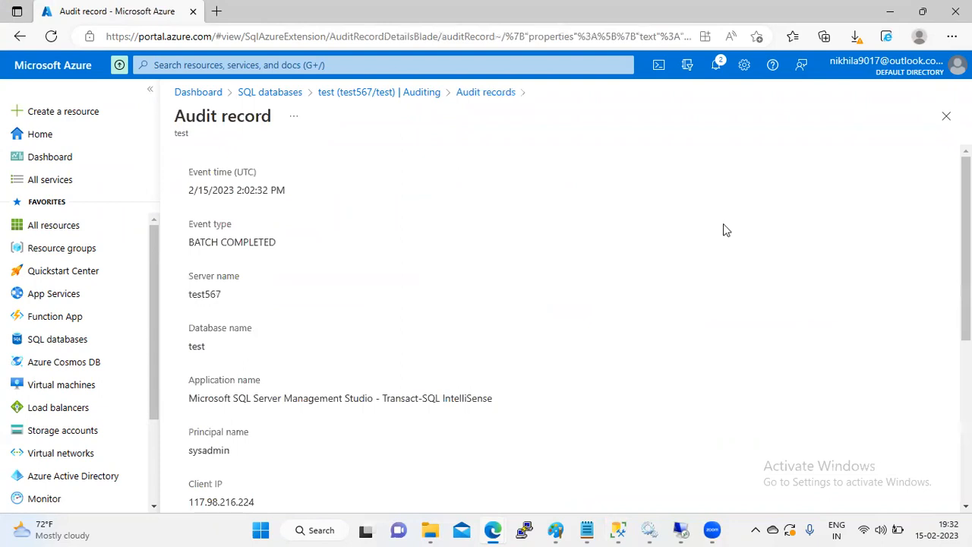
scroll(560, 335, "down", 5)
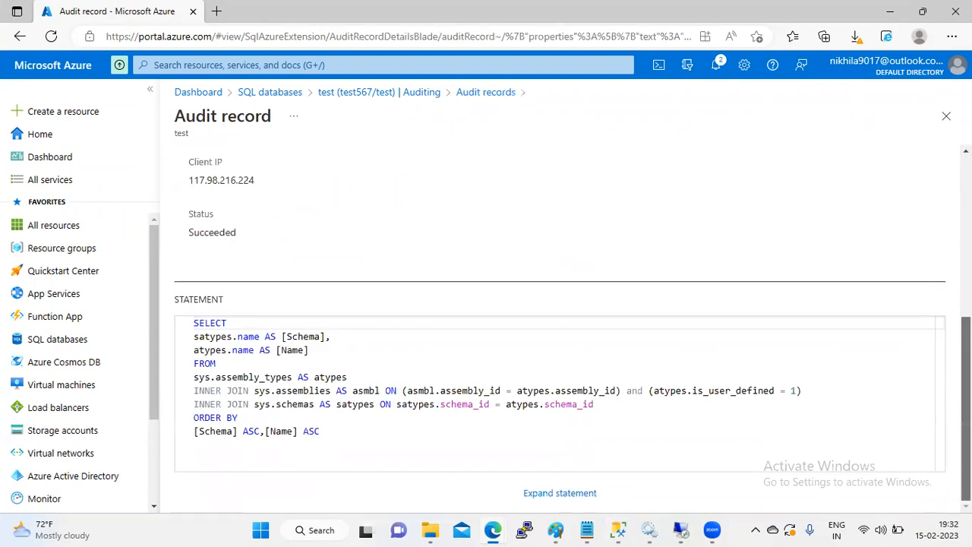
left_click_drag(352, 436, 170, 319)
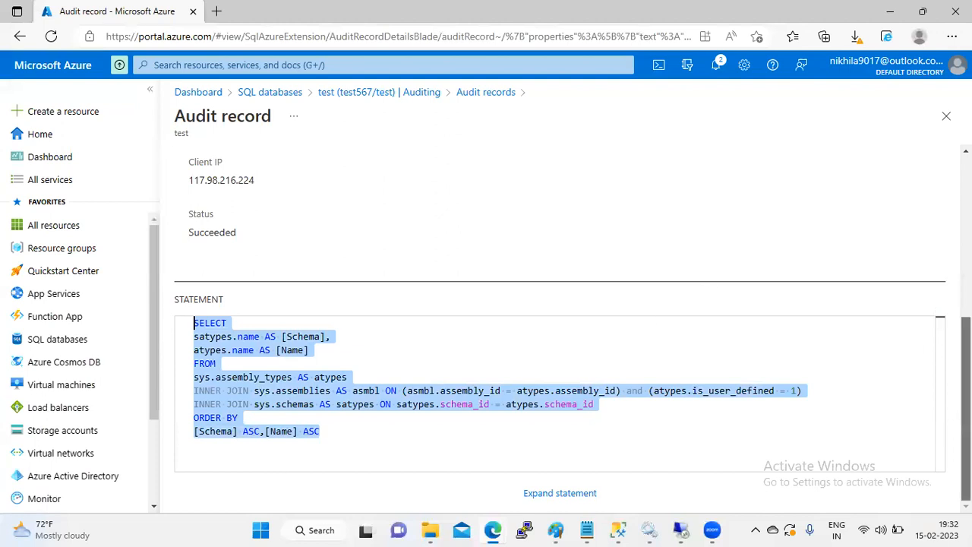
scroll(967, 380, "up", 1)
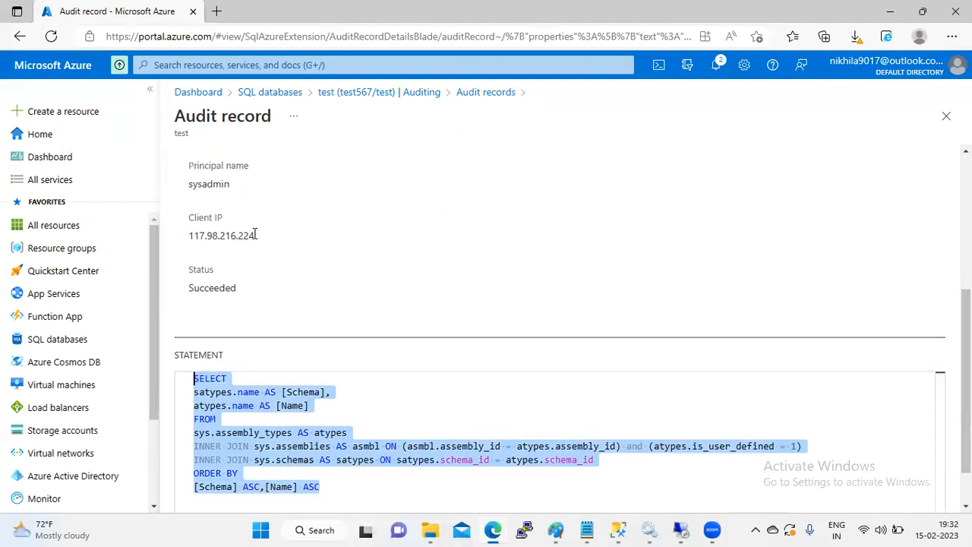
left_click_drag(256, 235, 158, 227)
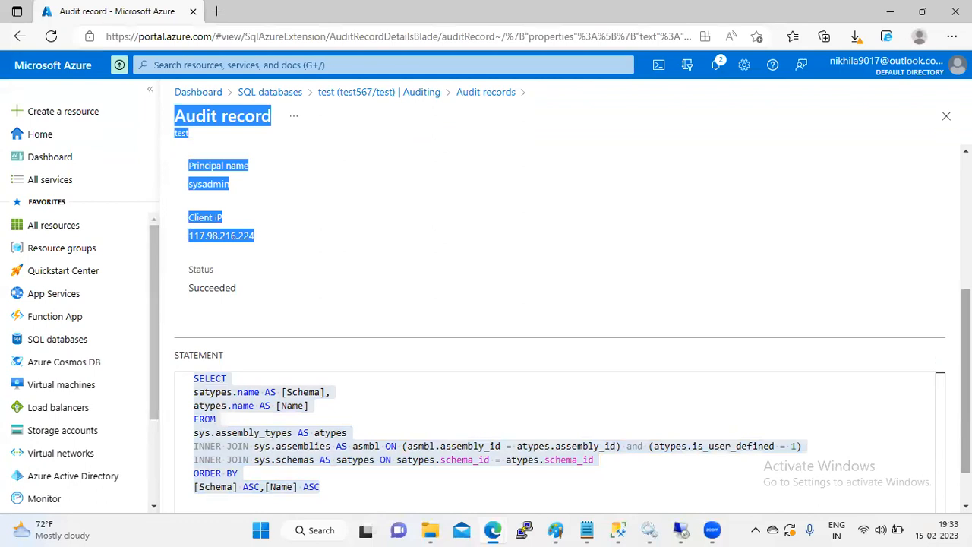
scroll(575, 235, "up", 4)
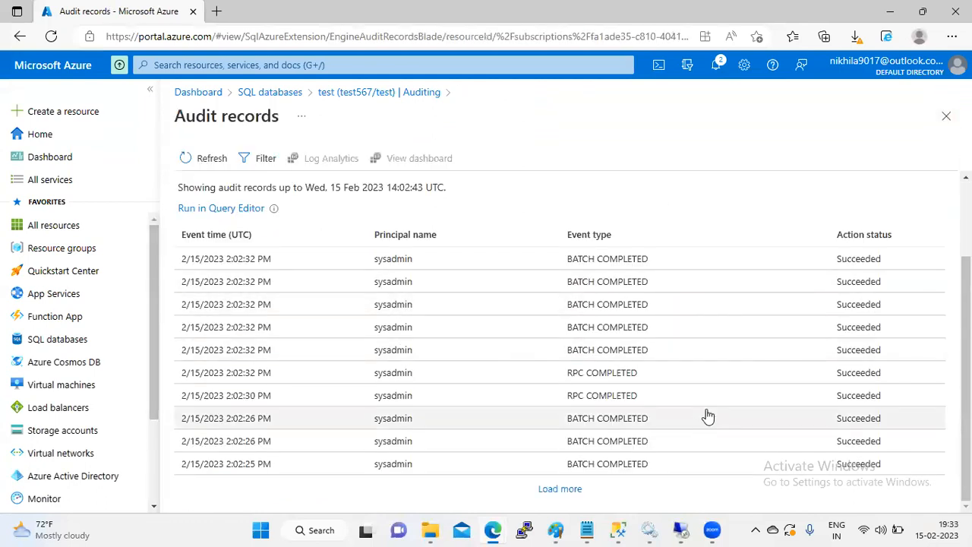
Step: Load older server audit records twice, then switch the audit source to Database audit
left_click(555, 490)
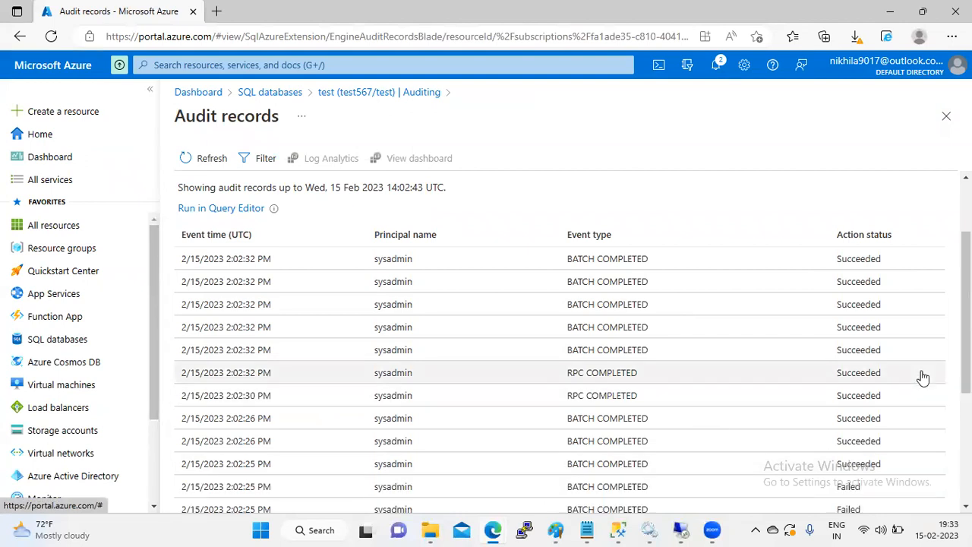
scroll(965, 327, "down", 1)
scroll(560, 342, "down", 3)
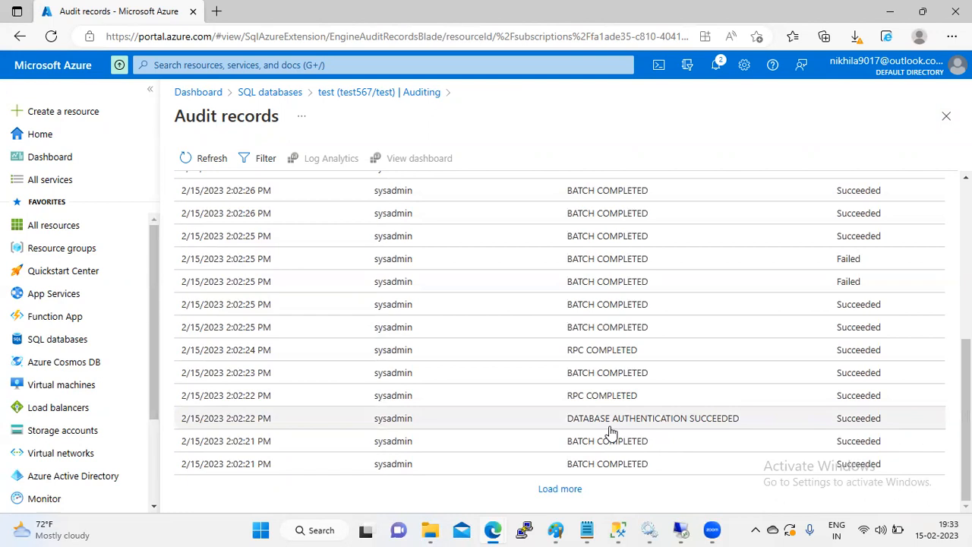
left_click(567, 488)
scroll(560, 342, "down", 2)
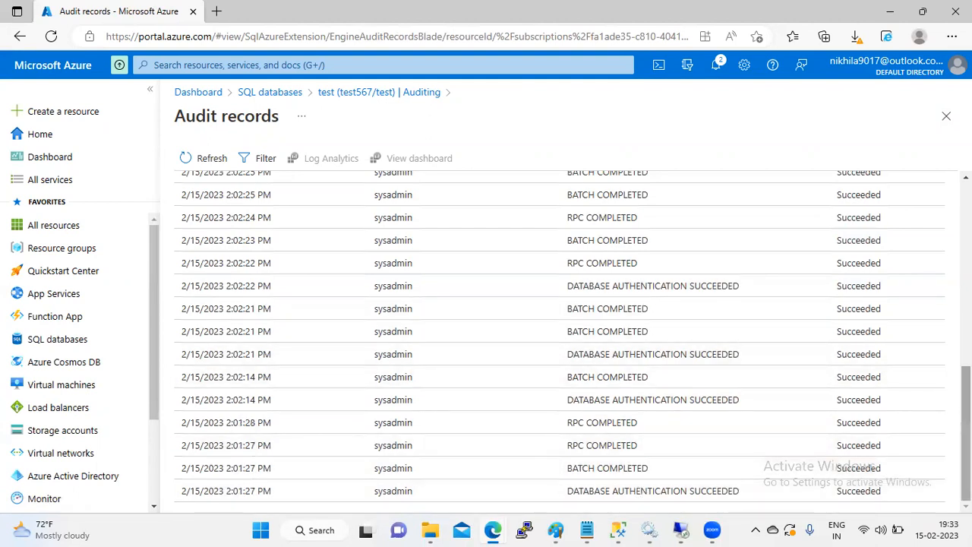
left_click_drag(965, 433, 966, 249)
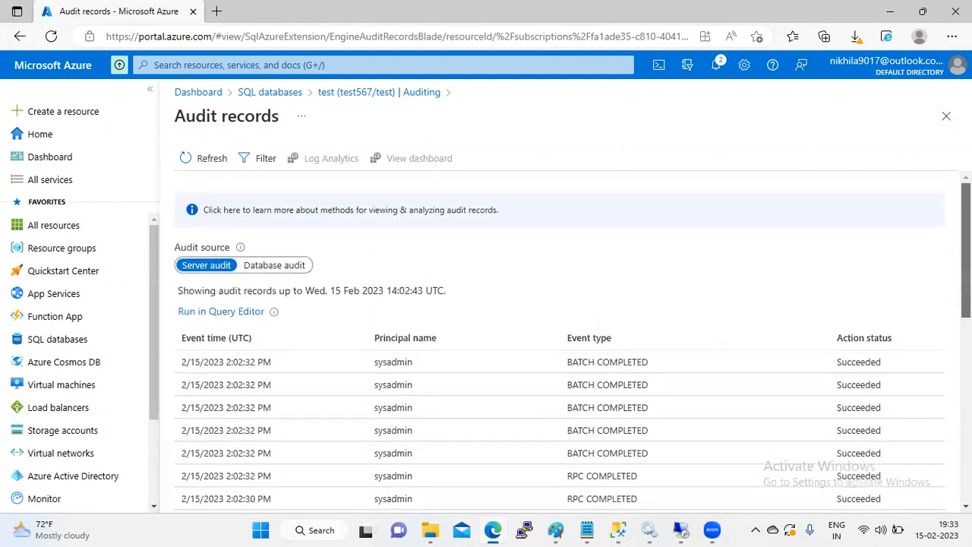
left_click(275, 268)
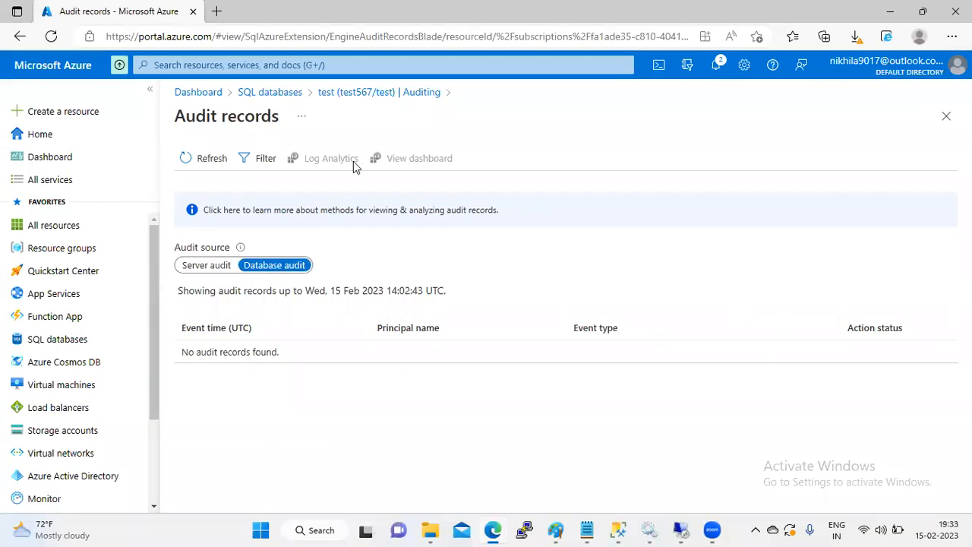
Step: Switch the audit source to Server audit and return to the SQL databases list
left_click(210, 265)
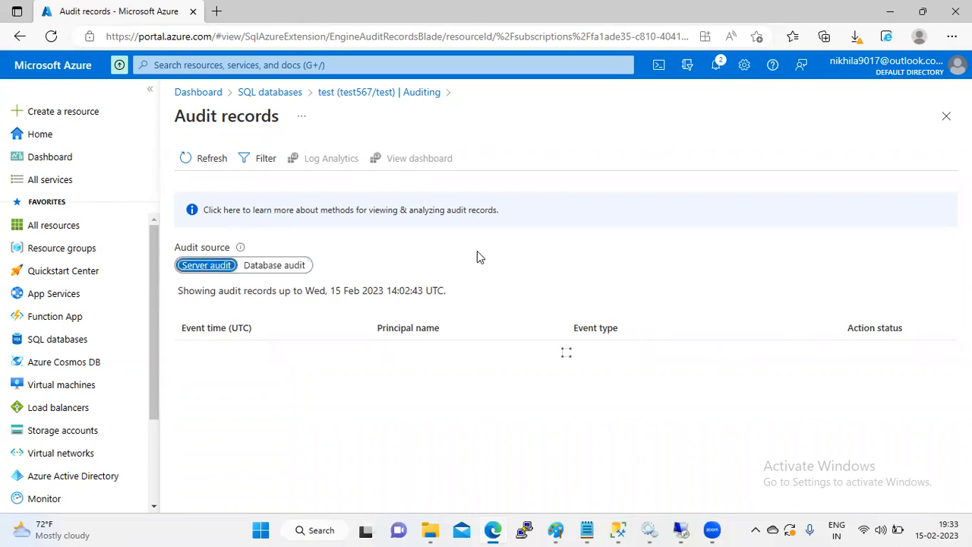
left_click(281, 93)
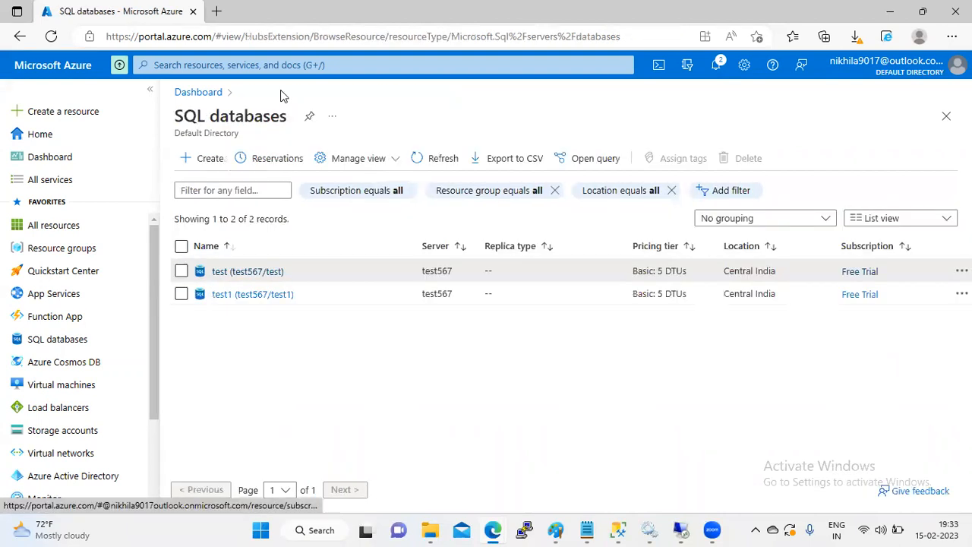
Step: Open the test database on test567 and go to its Auditing settings
left_click(272, 273)
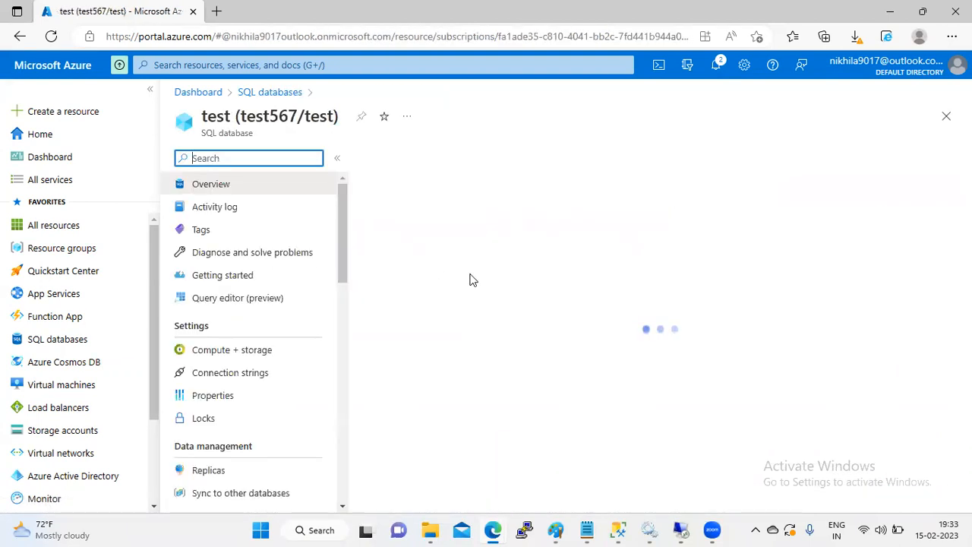
scroll(342, 274, "down", 3)
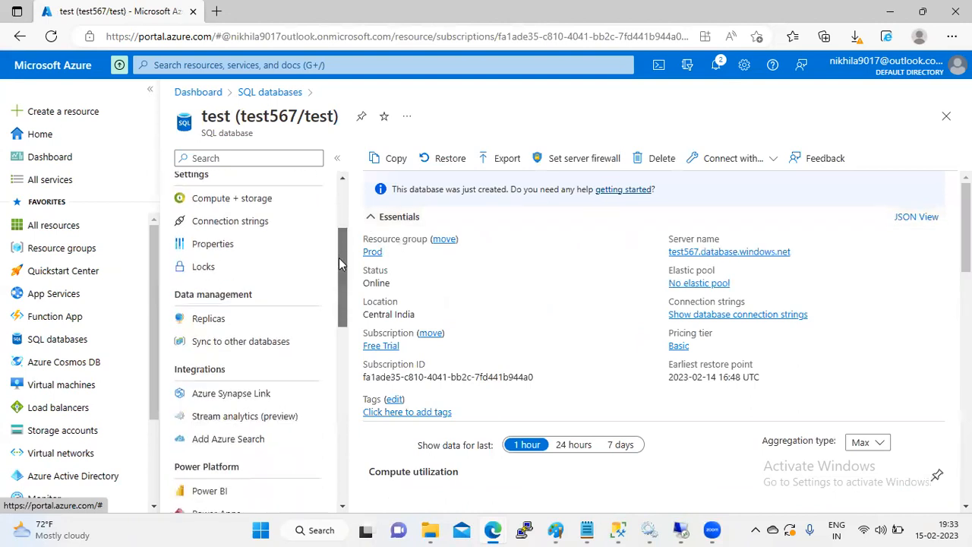
scroll(339, 264, "up", 3)
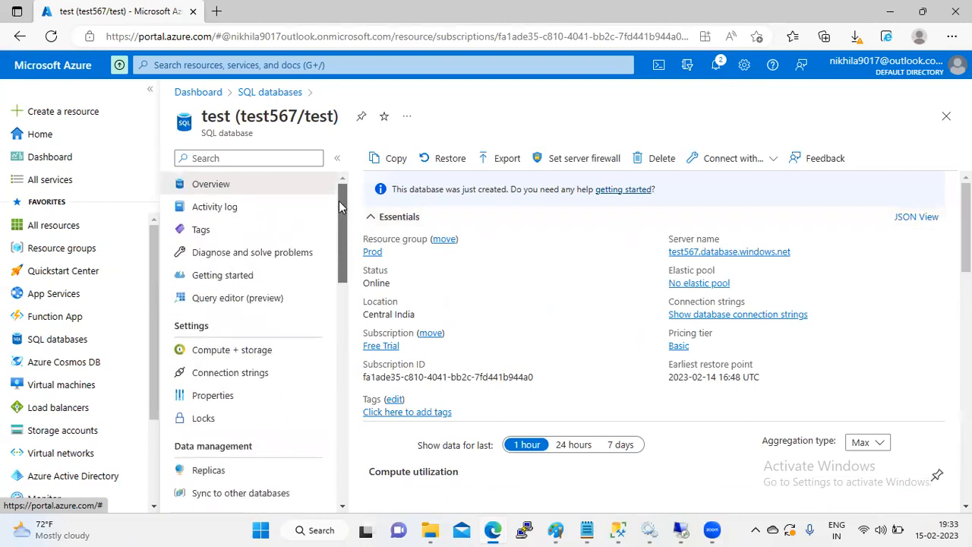
left_click_drag(345, 220, 256, 133)
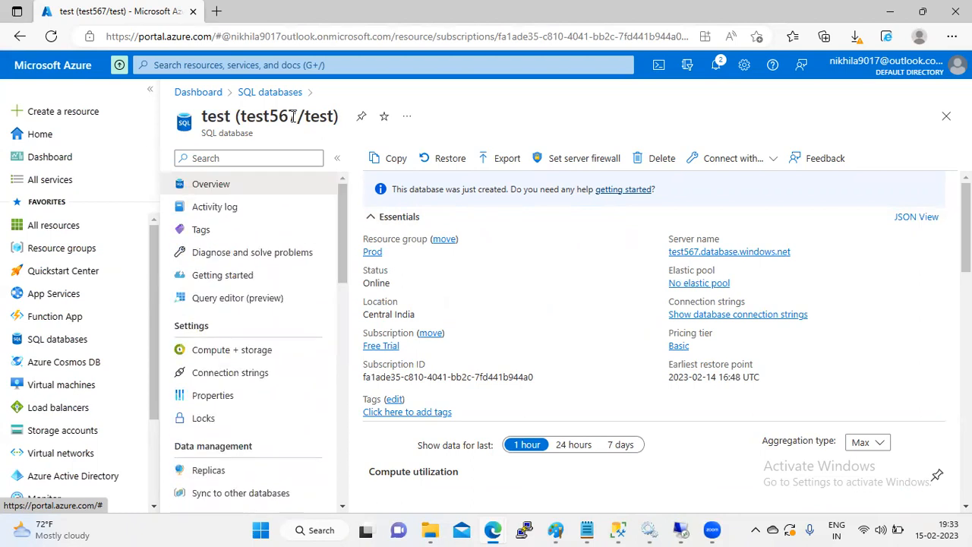
left_click_drag(343, 251, 341, 338)
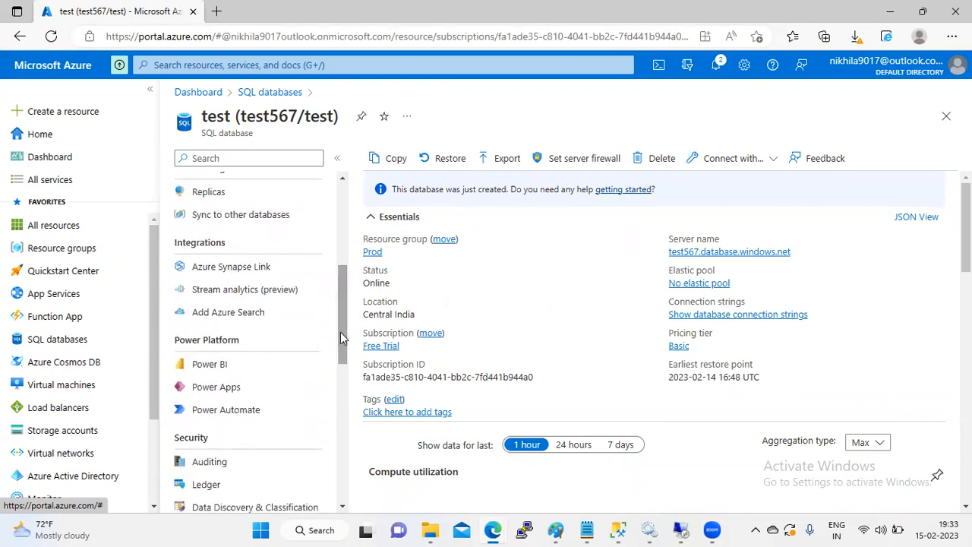
left_click(218, 465)
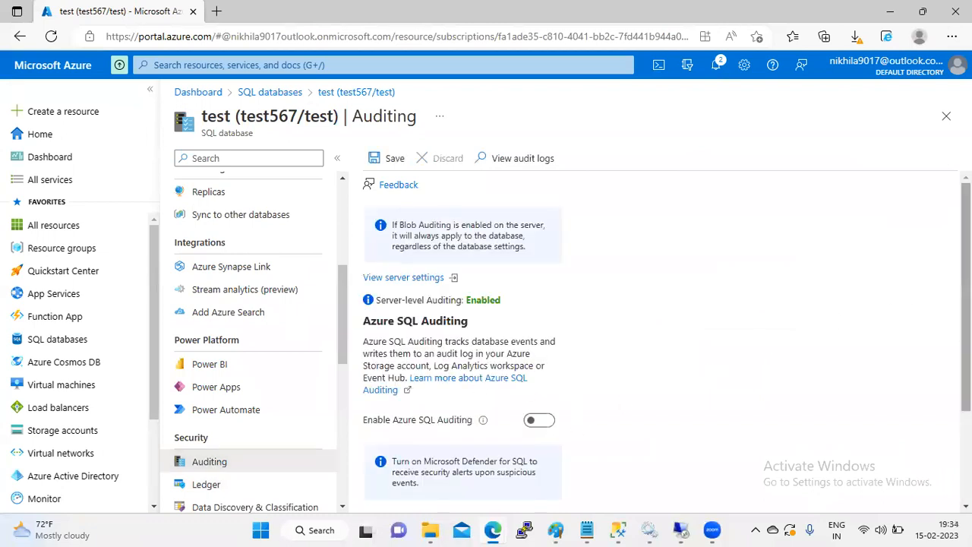
Step: Turn on Enable Azure SQL Auditing and review the Storage, Log Analytics and Event Hub destinations
scroll(967, 303, "down", 2)
scroll(966, 304, "down", 3)
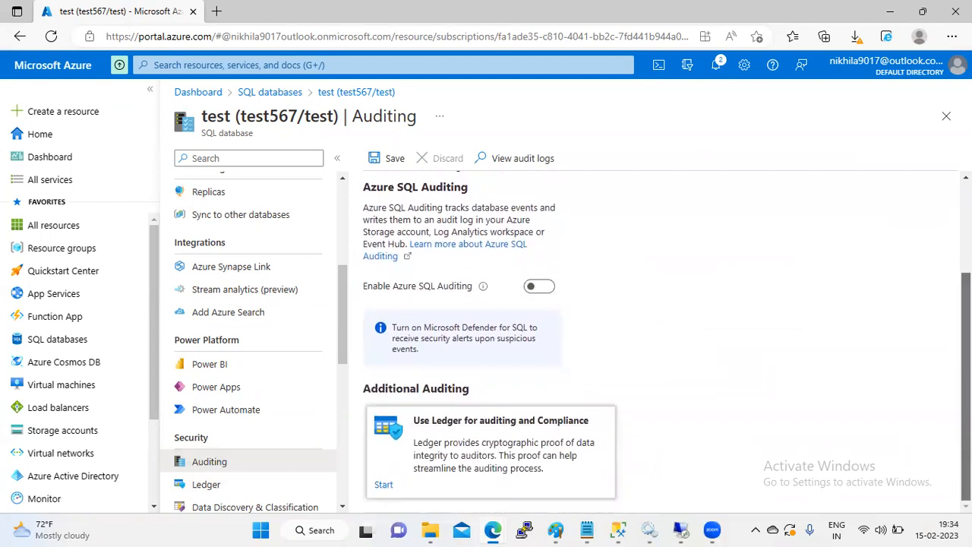
scroll(667, 343, "up", 4)
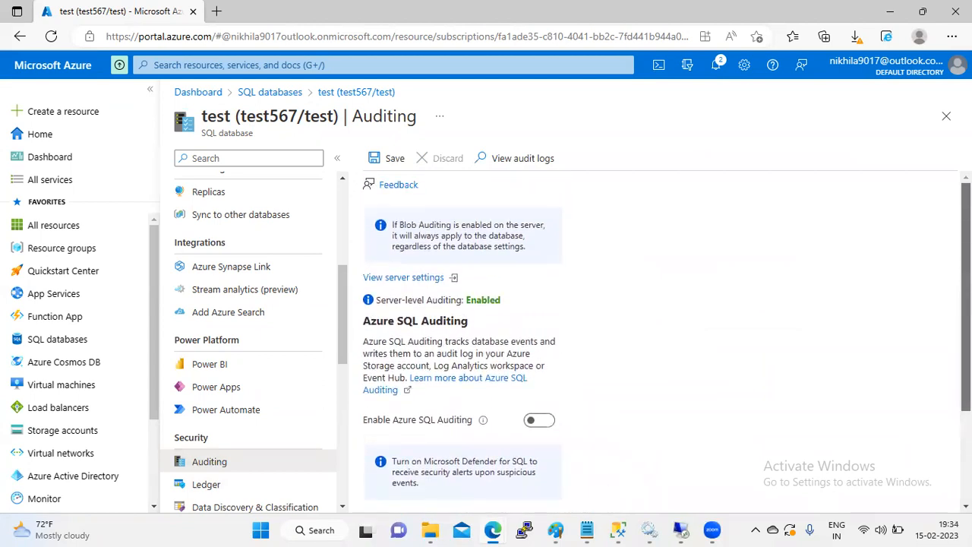
left_click(541, 418)
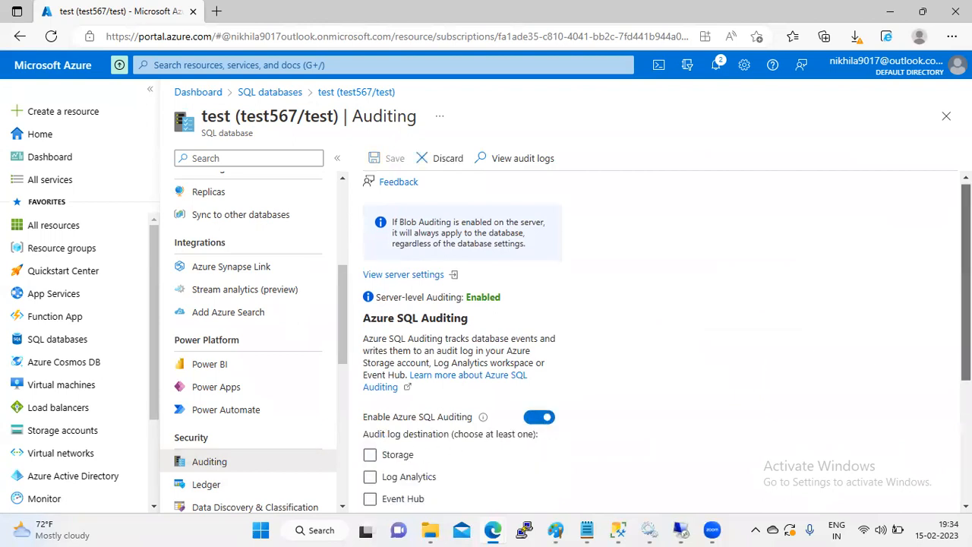
scroll(471, 395, "down", 2)
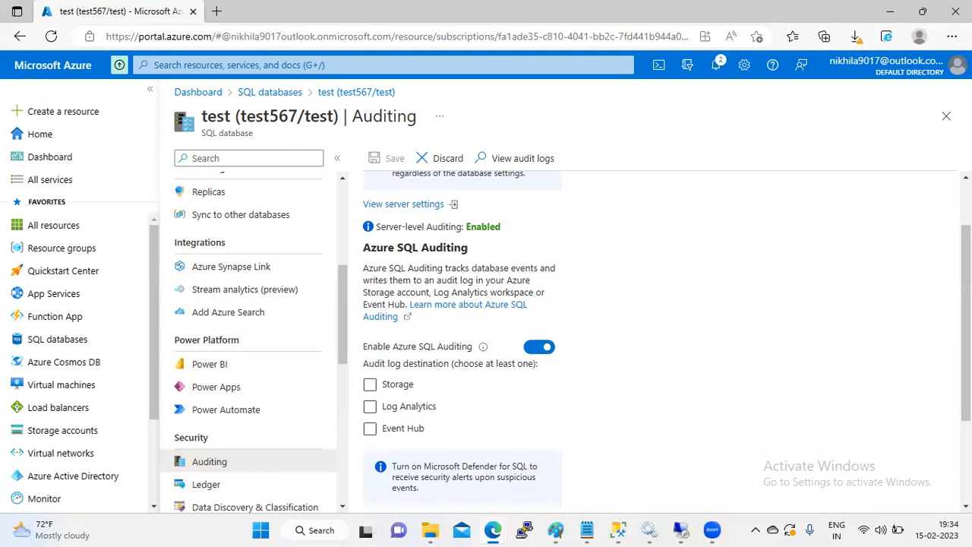
scroll(588, 282, "up", 2)
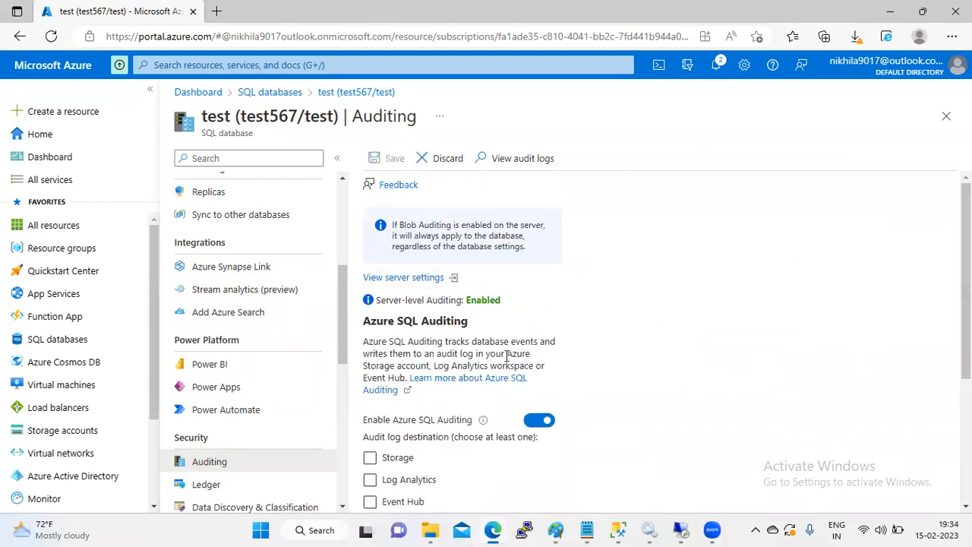
left_click_drag(967, 296, 967, 423)
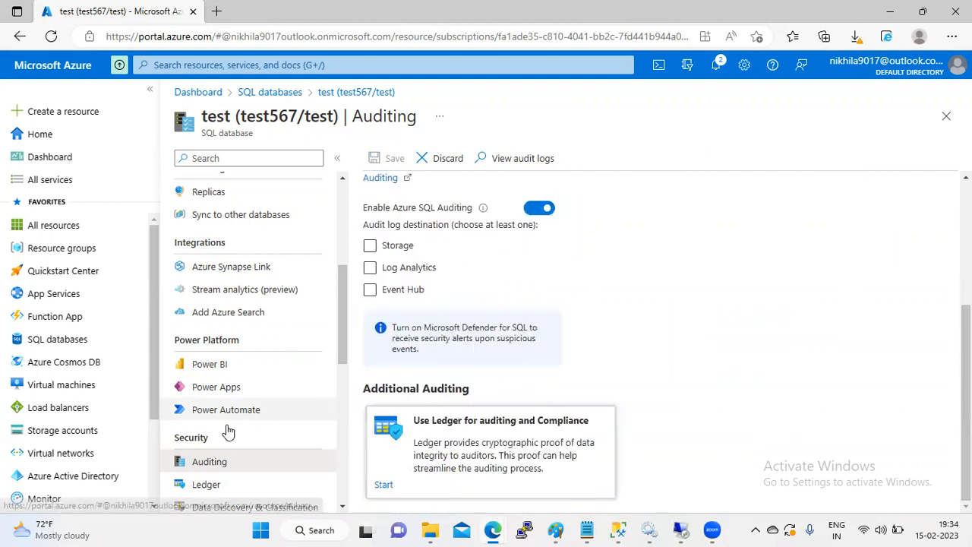
Step: Discard the unsaved auditing change and reopen the test database's Auditing page
left_click(280, 94)
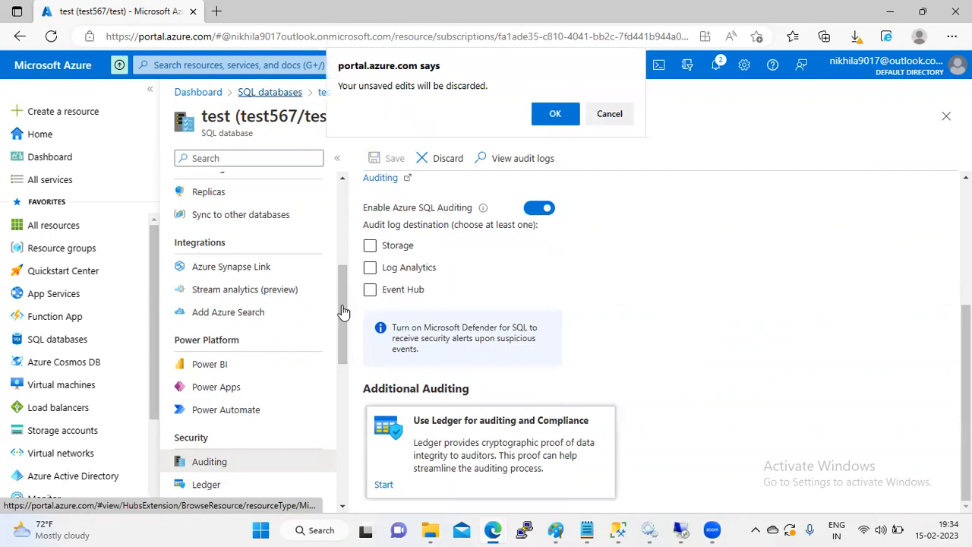
left_click(561, 114)
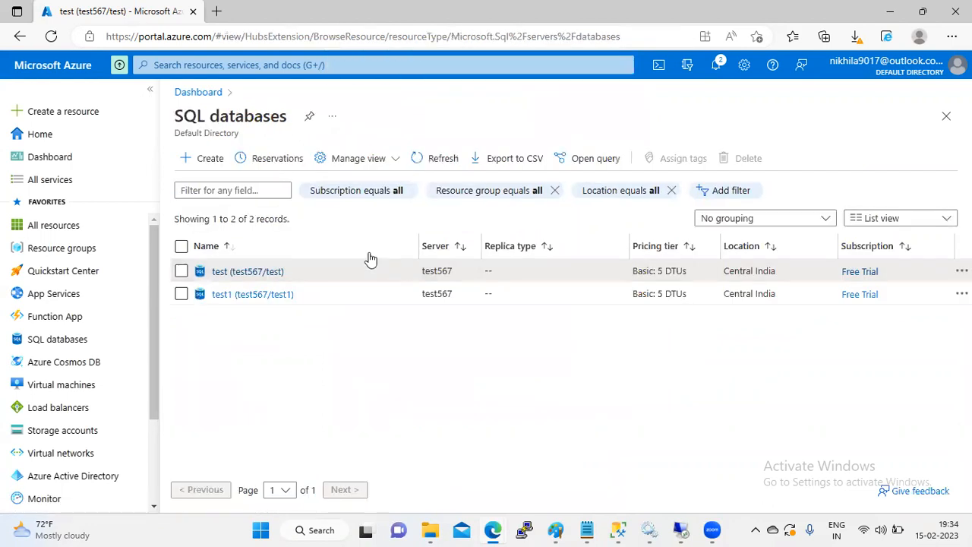
left_click(272, 272)
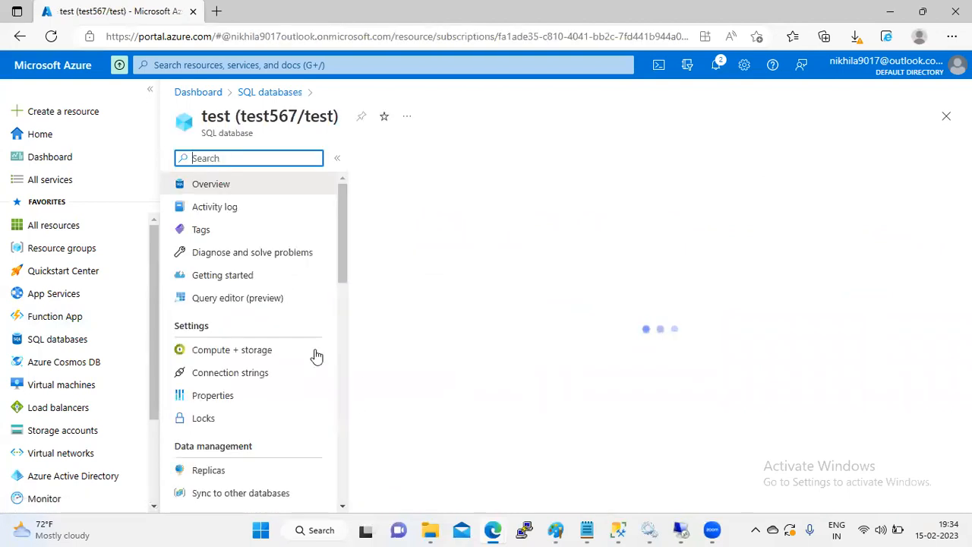
left_click_drag(343, 263, 341, 379)
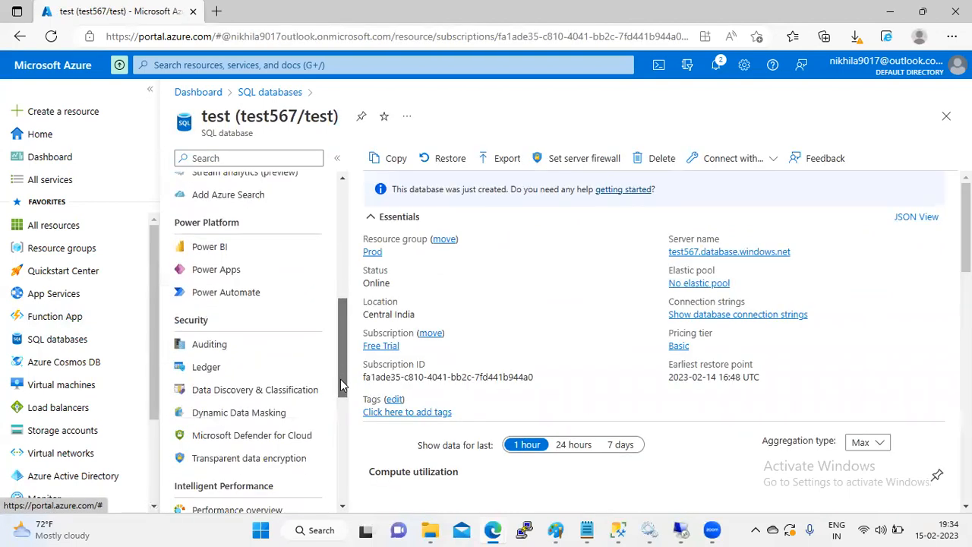
left_click(204, 325)
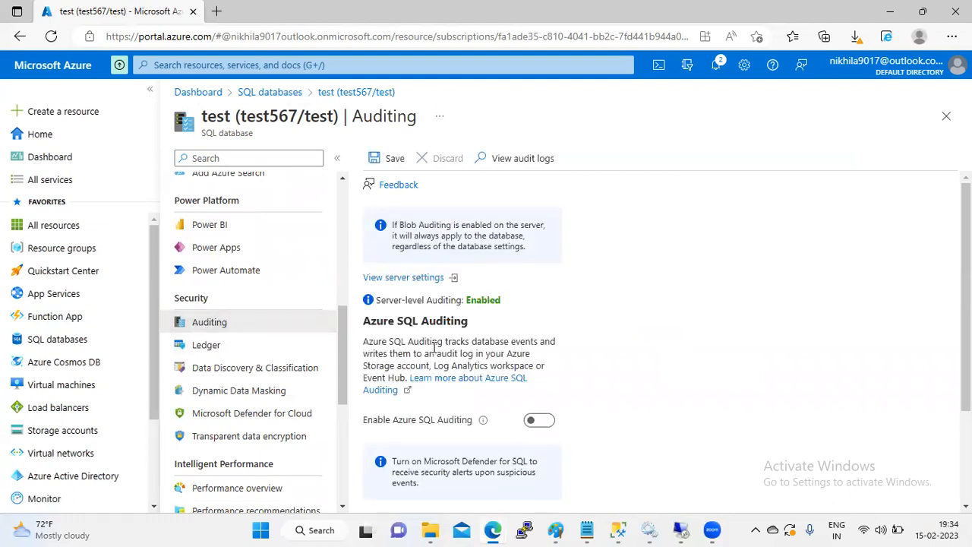
Step: Review the server-level auditing settings with storage sqlauditingo, then close that blade
left_click(431, 283)
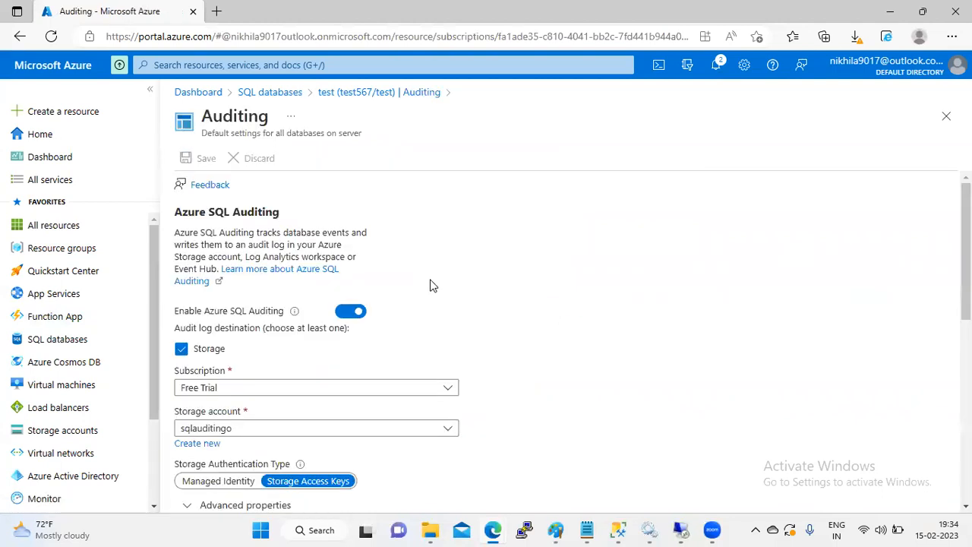
scroll(566, 338, "down", 3)
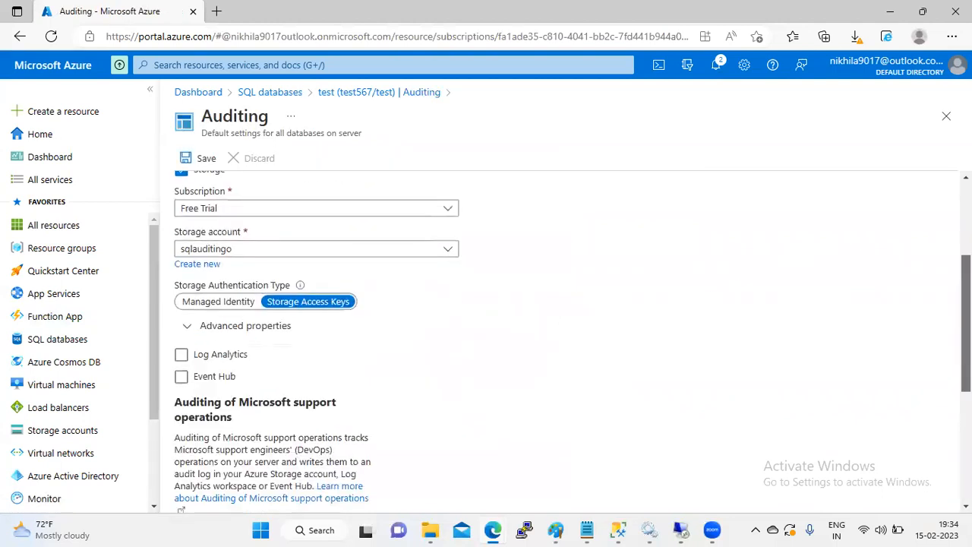
scroll(566, 338, "down", 5)
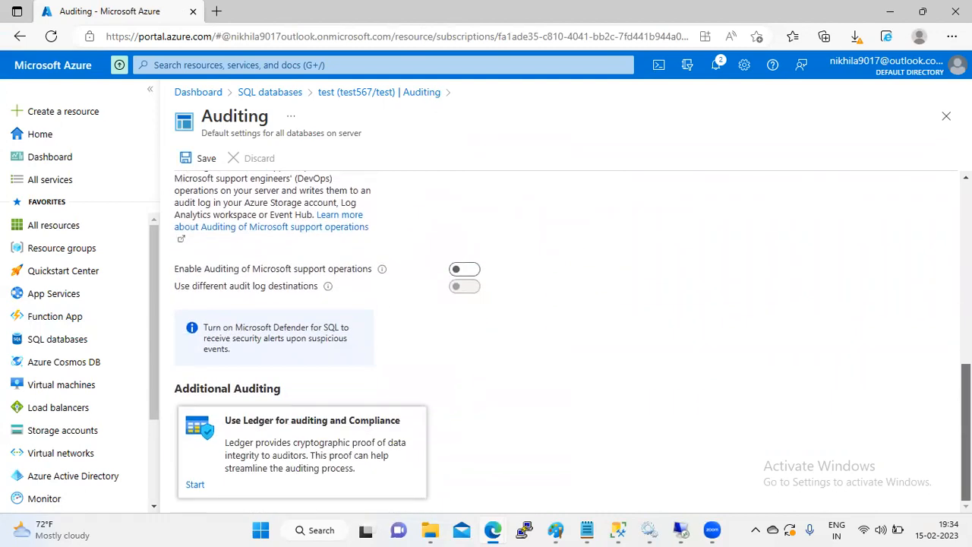
scroll(946, 431, "up", 6)
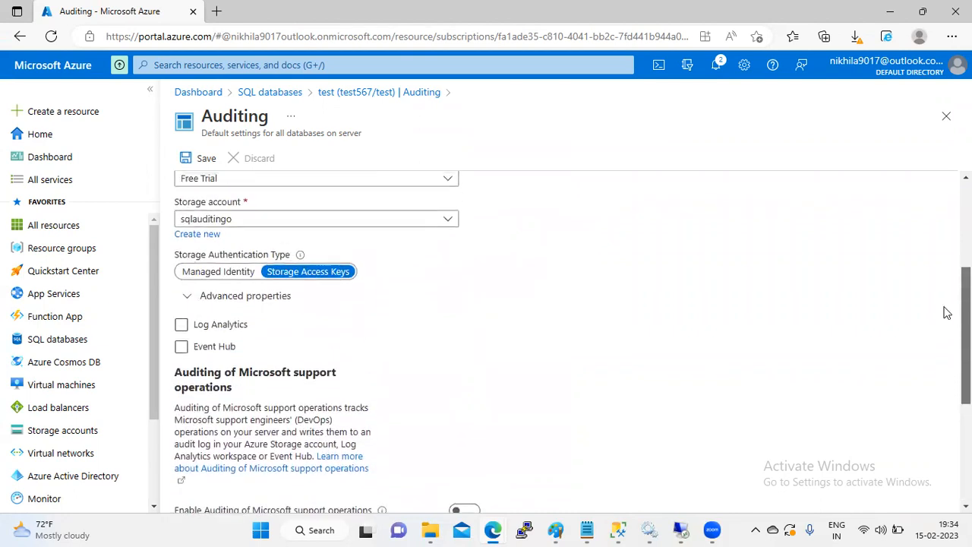
scroll(936, 261, "up", 2)
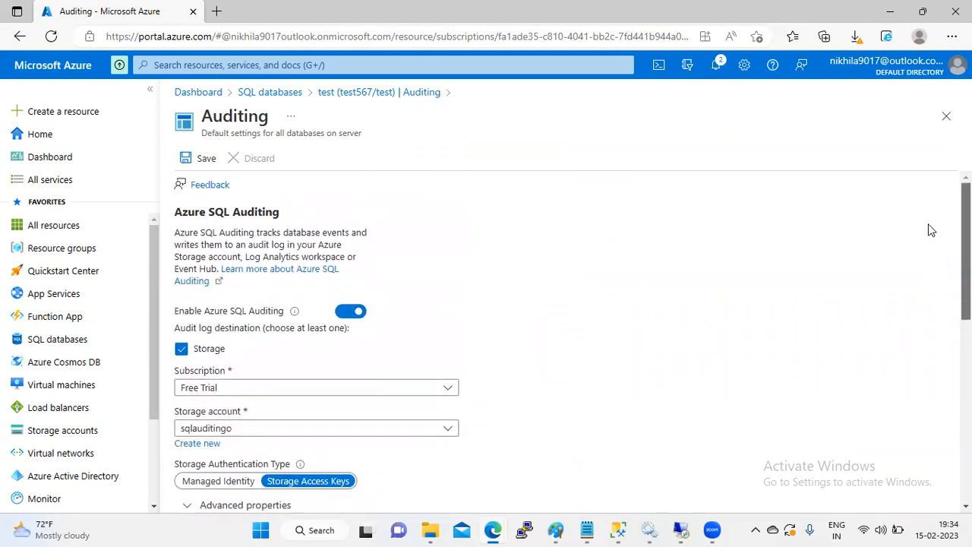
left_click(947, 120)
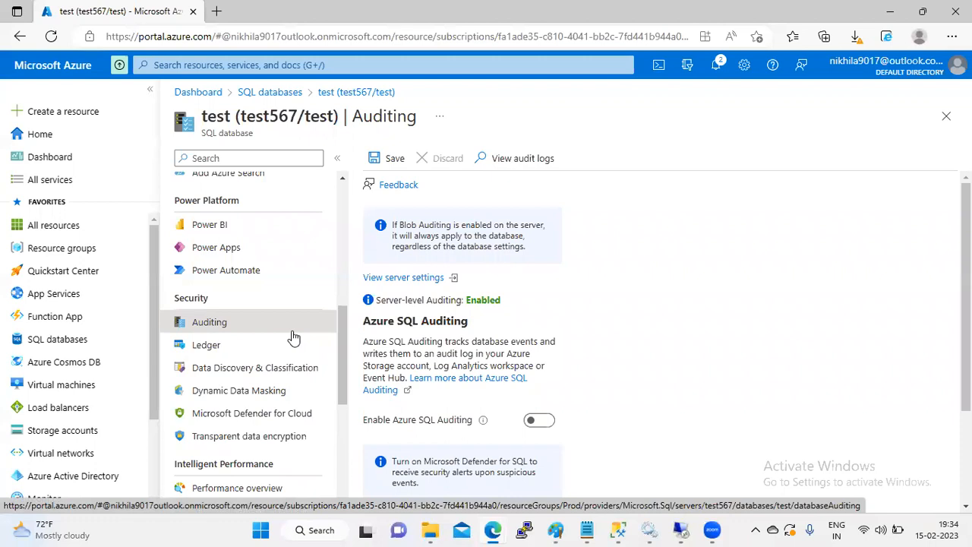
Step: Show the test database's Database audit records and refresh them through 15 Feb 2023 14:05 UTC
left_click(512, 159)
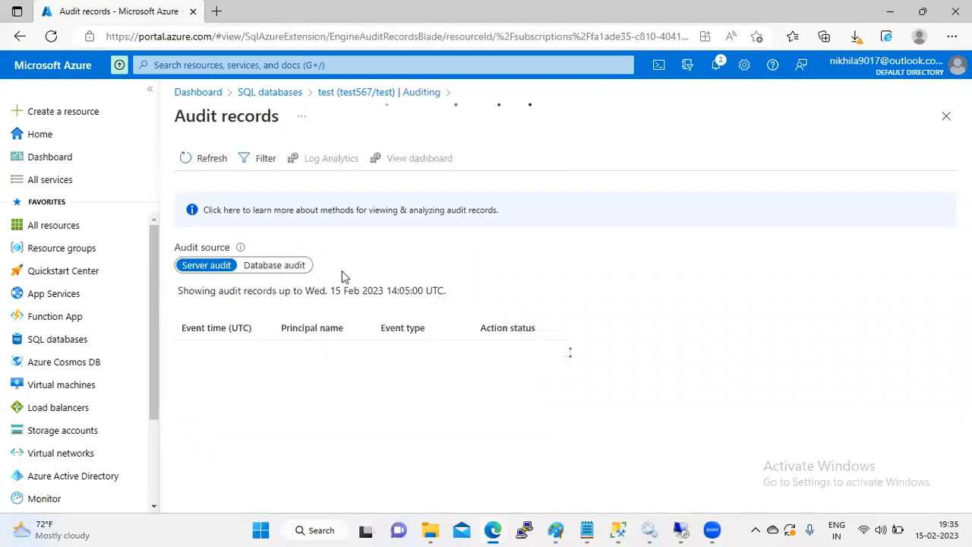
left_click(289, 267)
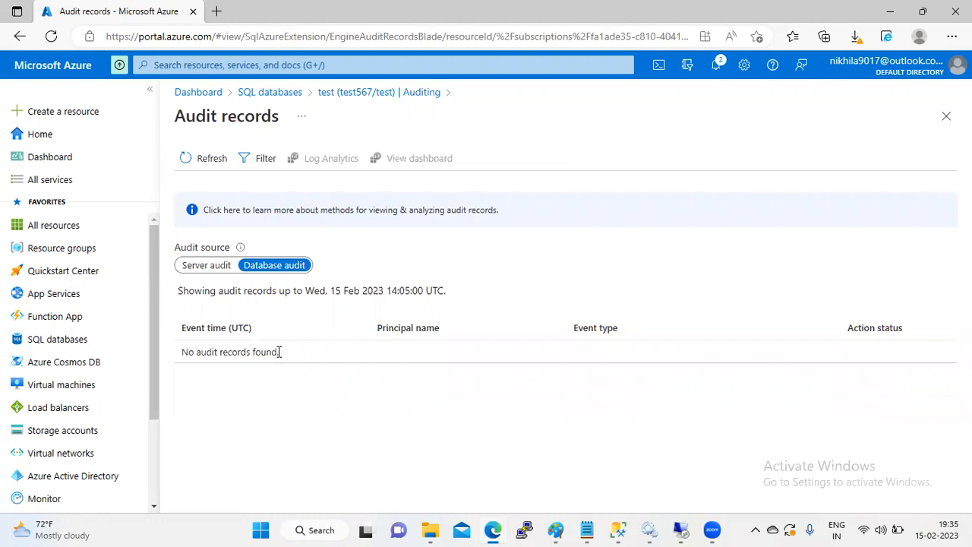
left_click_drag(438, 292, 135, 293)
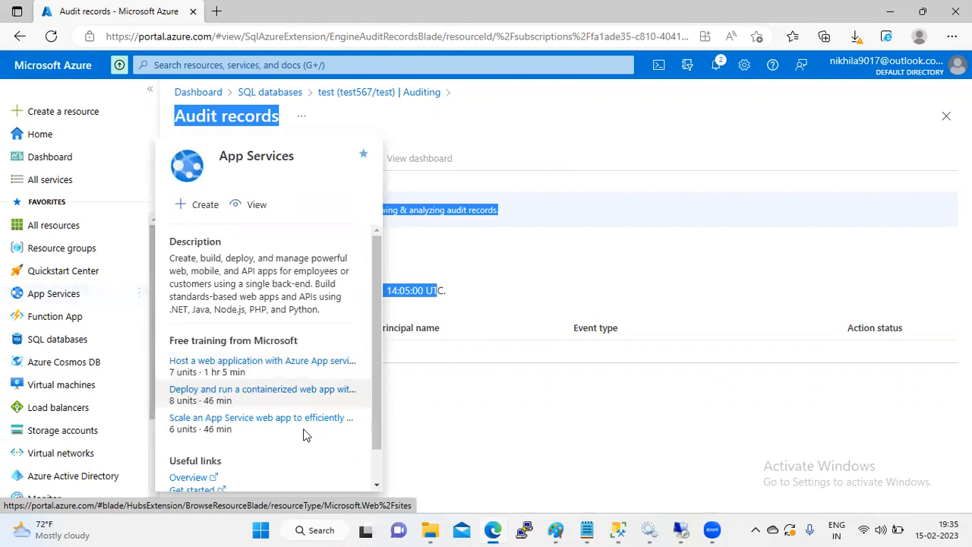
left_click(445, 435)
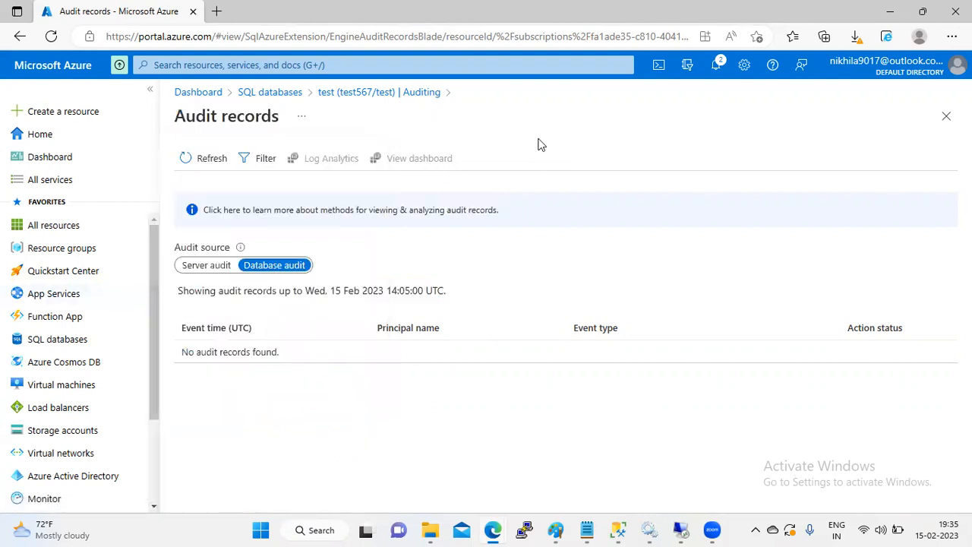
left_click(215, 162)
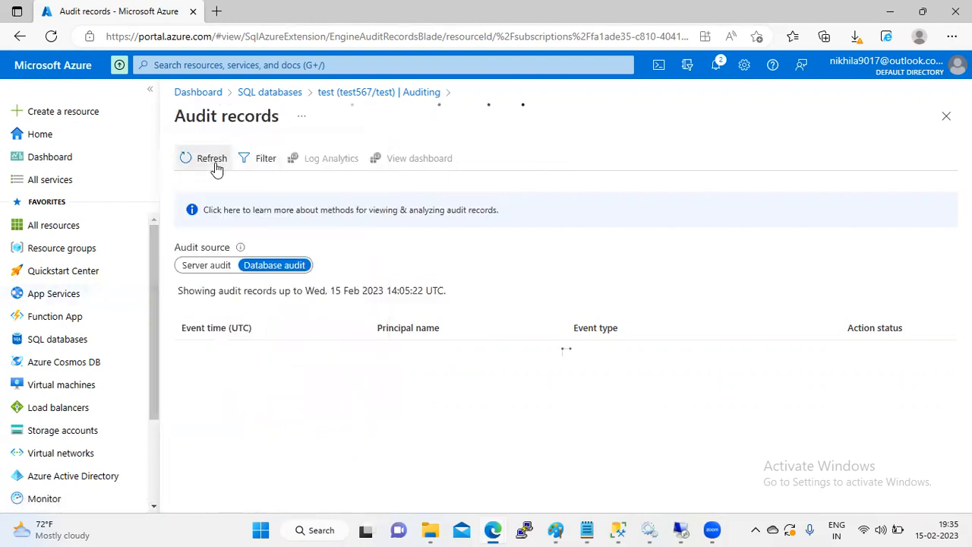
Step: Open the test database's Ledger page, leaving both ledger options off, and highlight its explanation
left_click(278, 99)
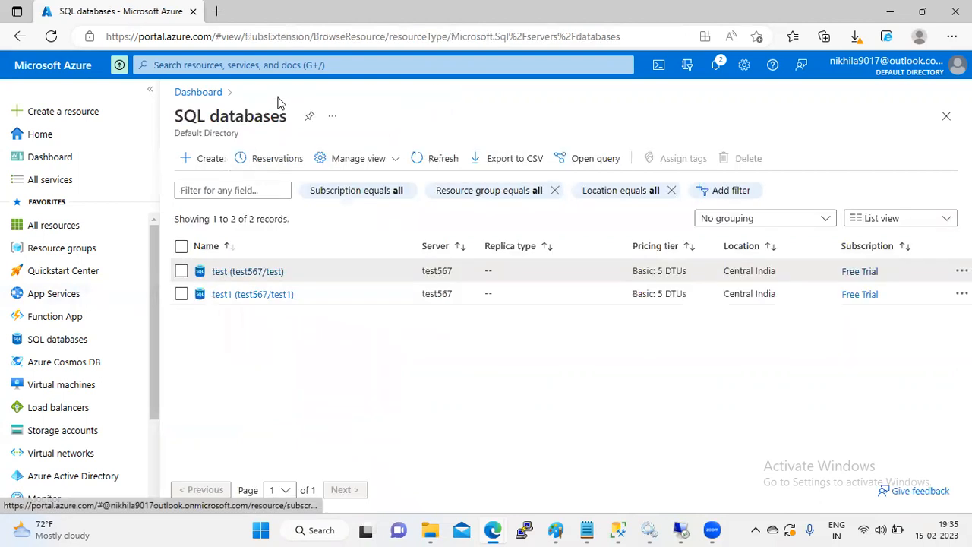
left_click(261, 277)
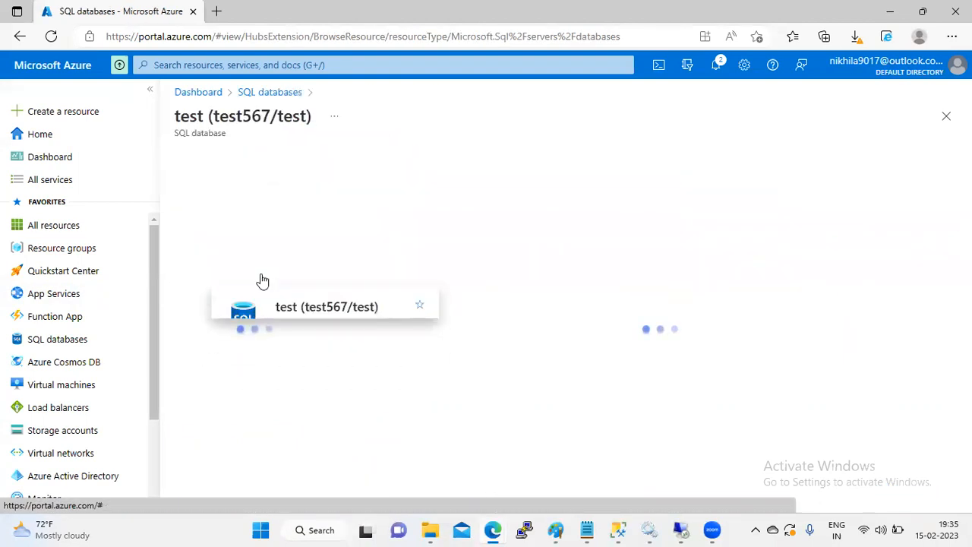
left_click_drag(339, 251, 338, 323)
scroll(339, 323, "down", 1)
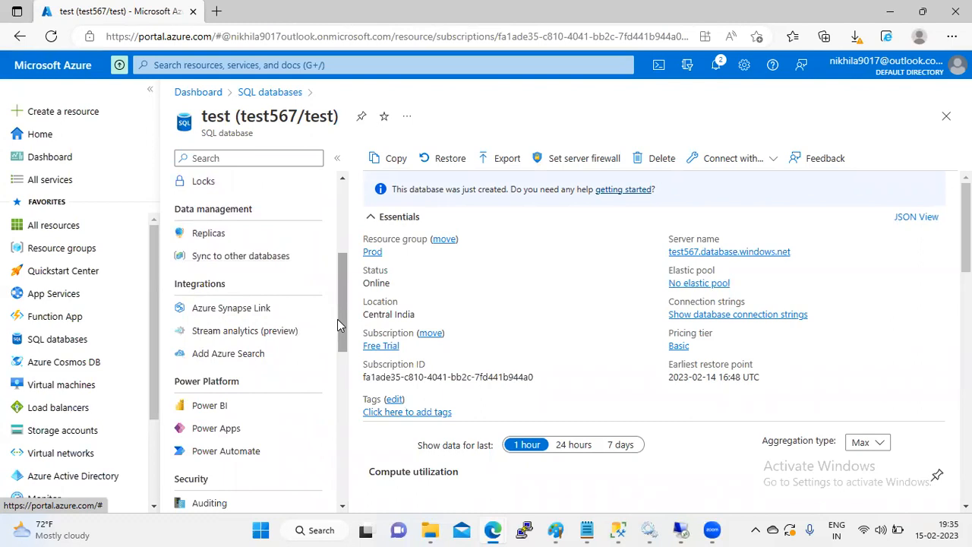
left_click_drag(339, 325, 339, 351)
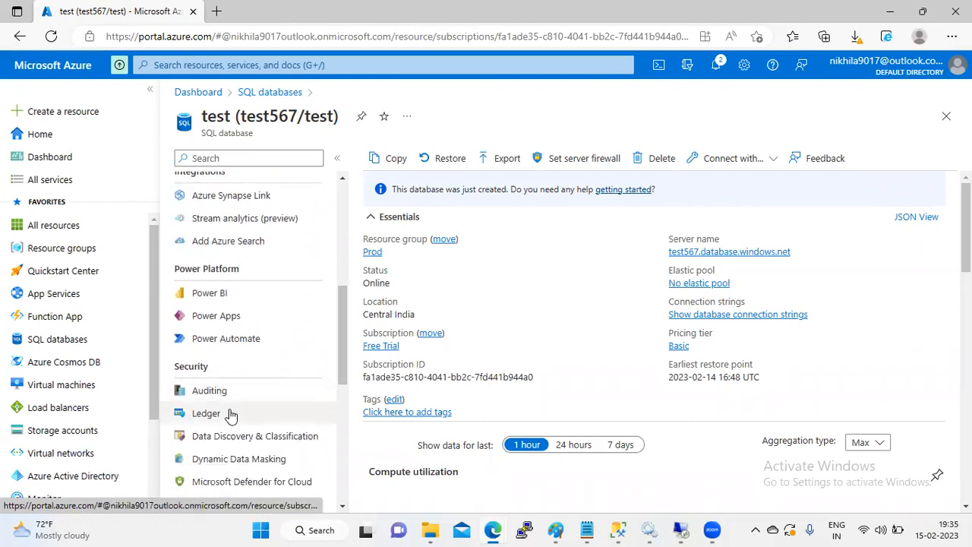
left_click(206, 413)
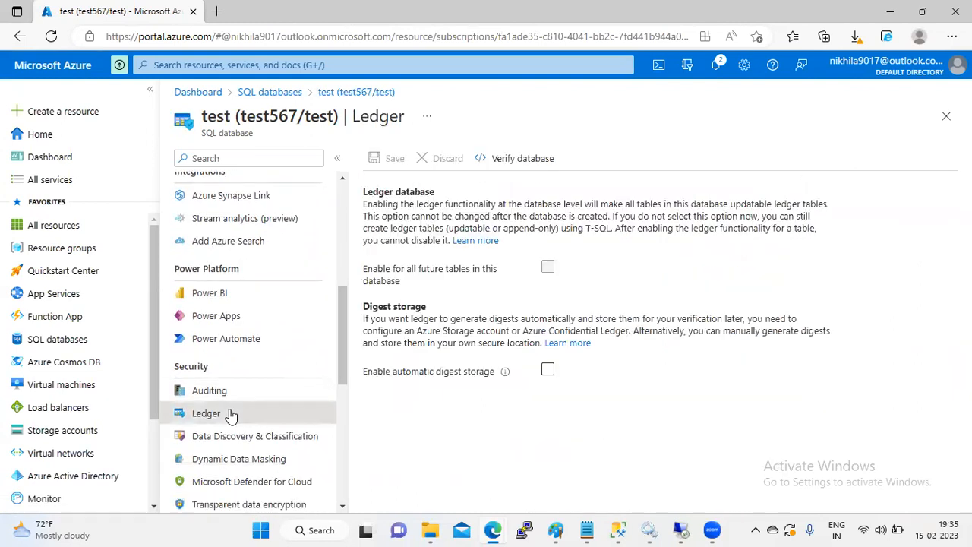
left_click_drag(342, 352, 342, 367)
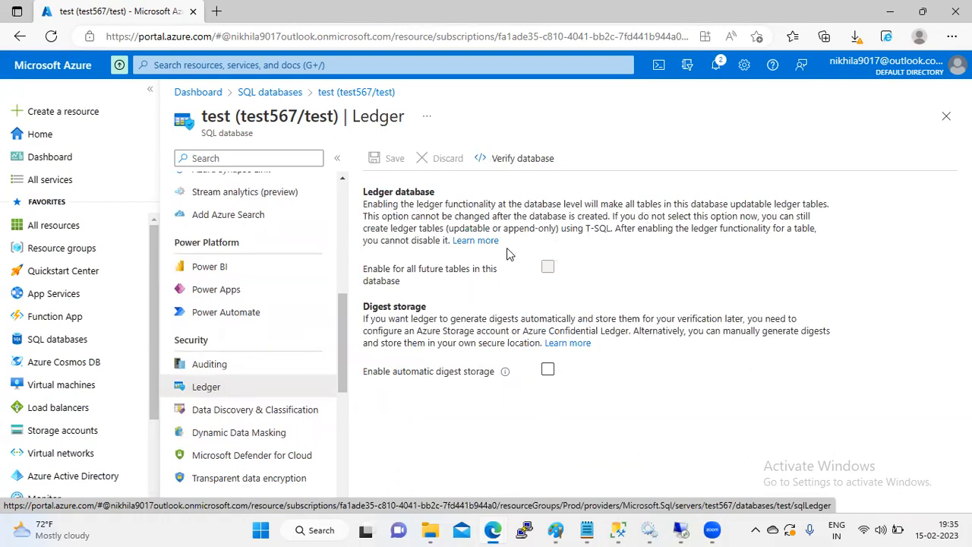
left_click_drag(509, 250, 364, 202)
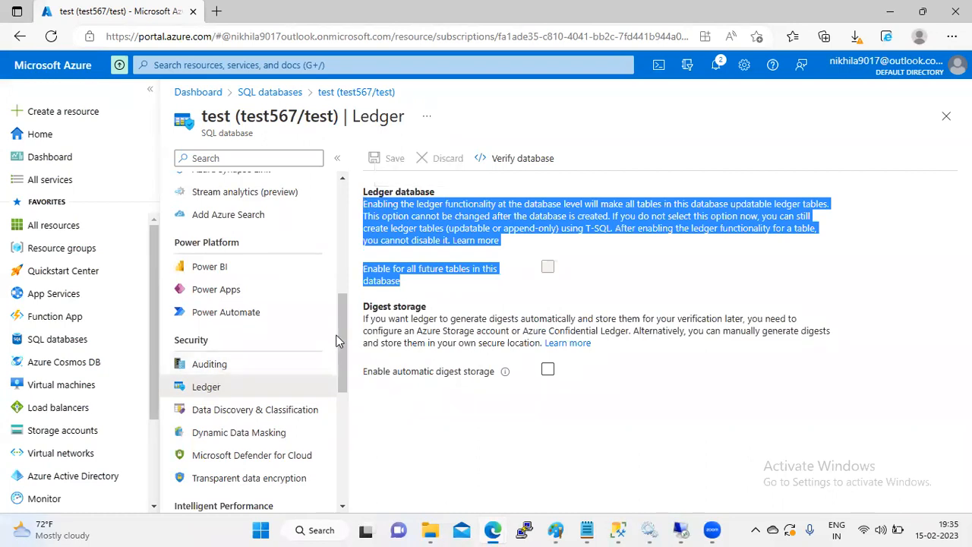
left_click_drag(342, 336, 342, 355)
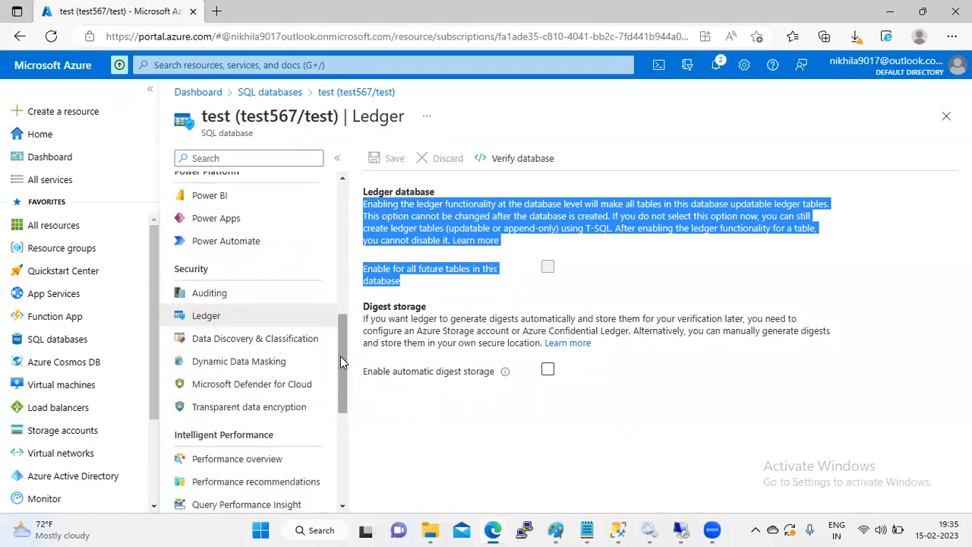
Step: Check the test database's Transparent data encryption is ON and Encrypted, then switch to SQLQuery6
left_click(248, 407)
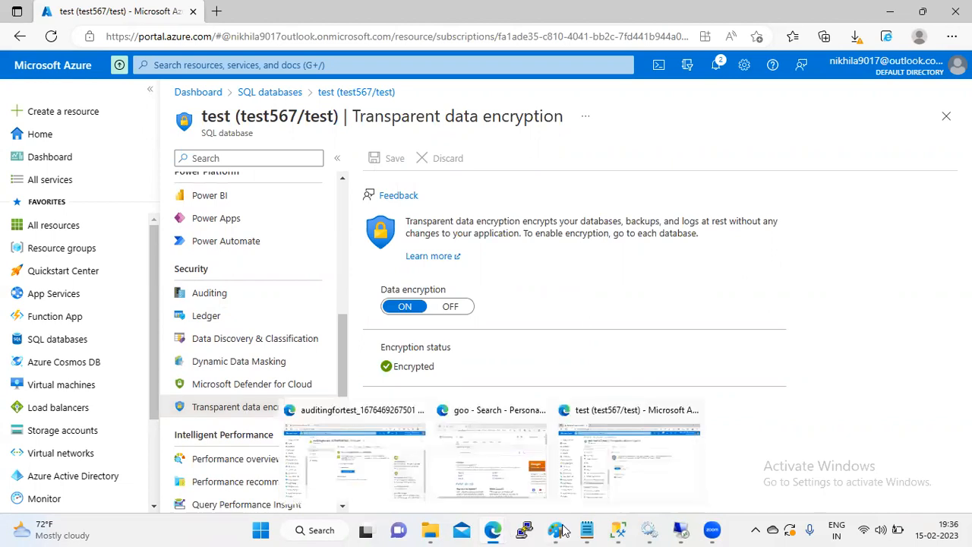
left_click(619, 530)
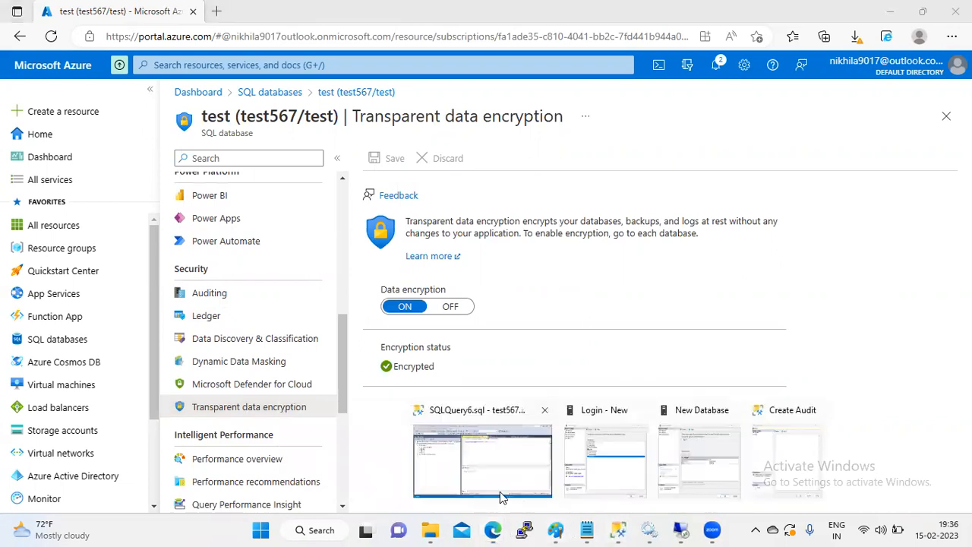
left_click(500, 491)
Step: Expand the local server and open the Properties of test_12 (9.00 MB, Normal)
left_click(14, 132)
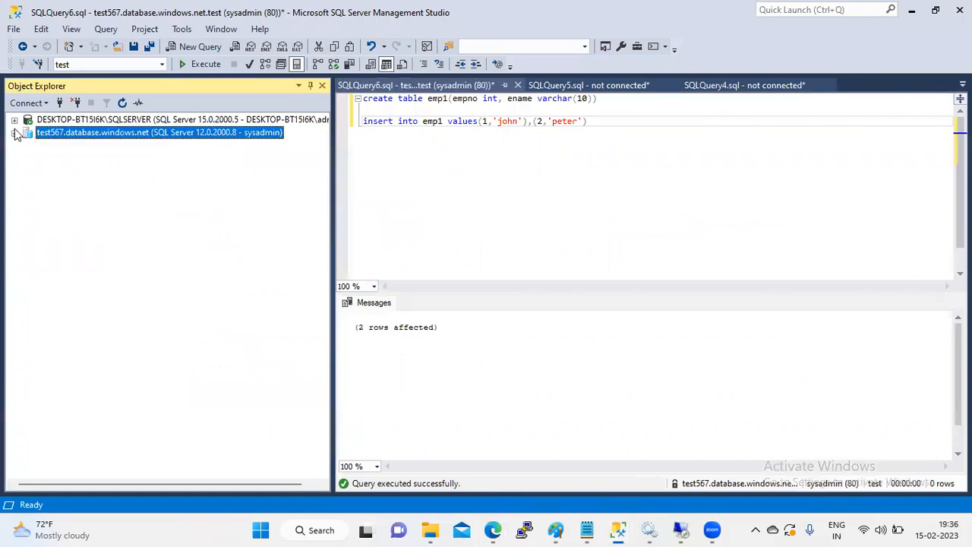
left_click(14, 120)
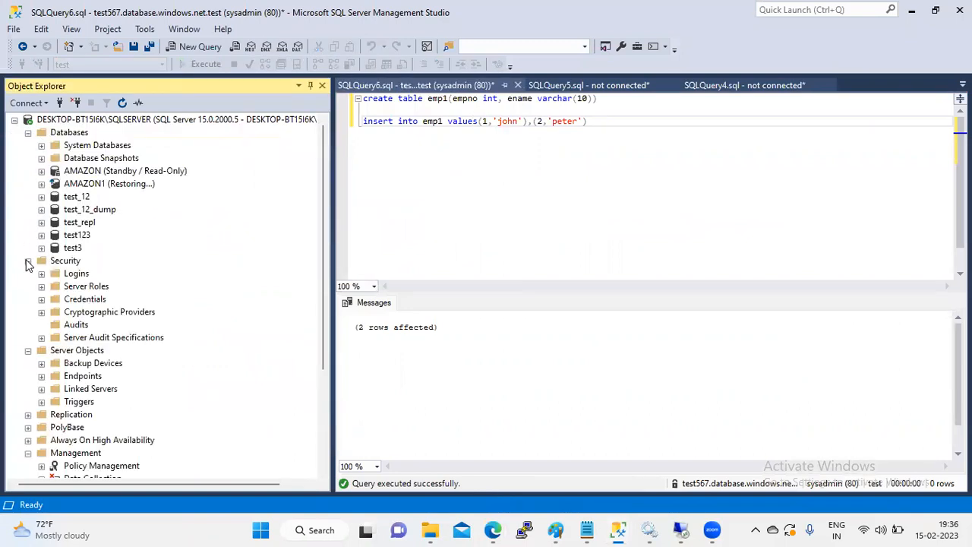
left_click(28, 262)
left_click(79, 200)
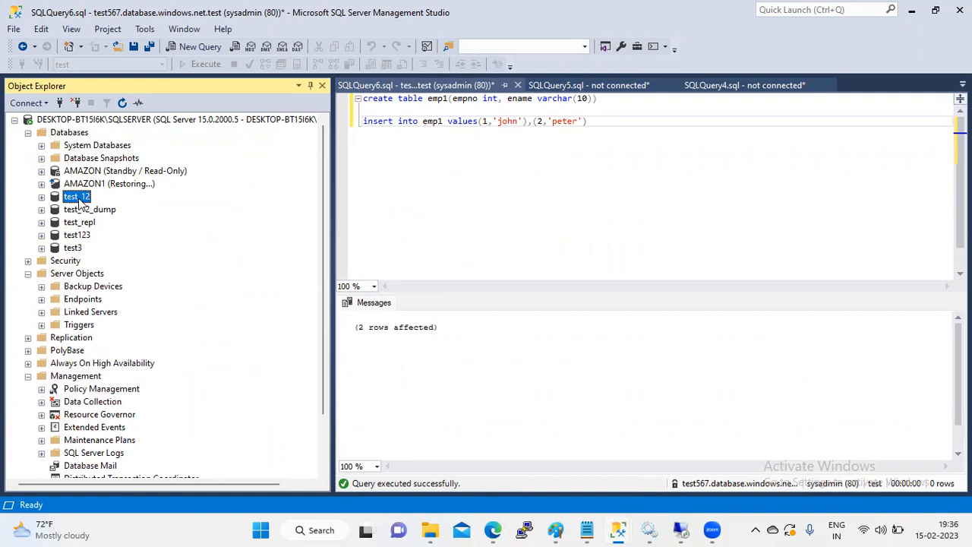
right_click(79, 200)
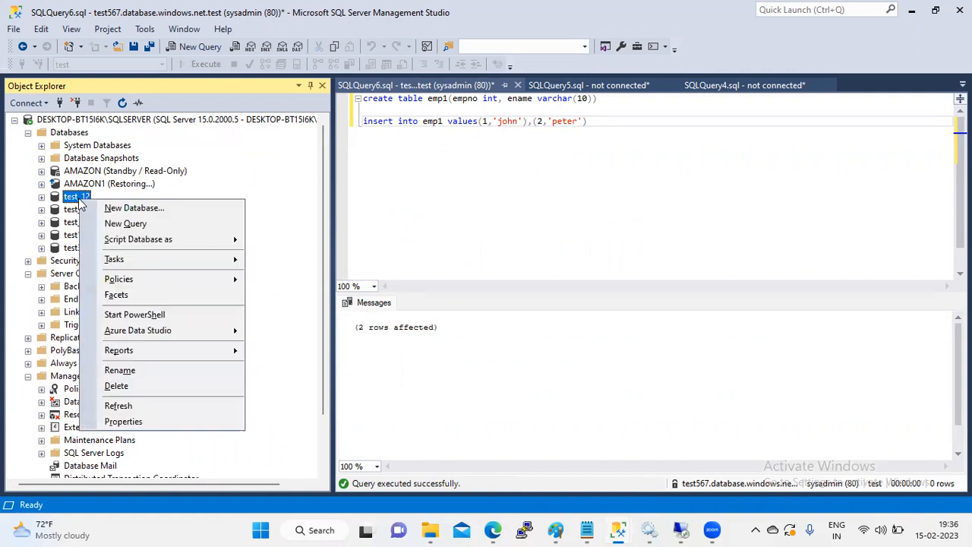
left_click(123, 422)
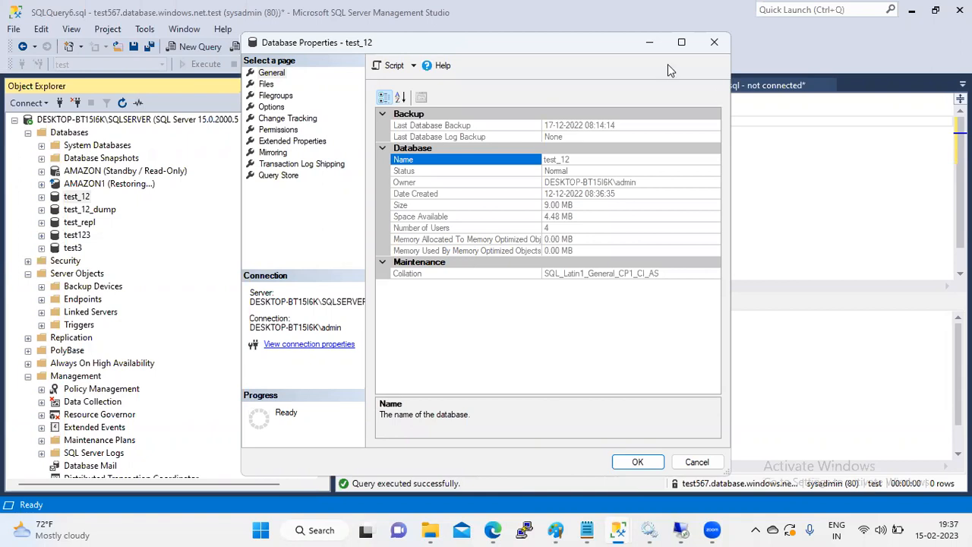
Step: Move the Properties window aside and select both emp1 SQL statements in the editor
left_click_drag(532, 43, 562, 165)
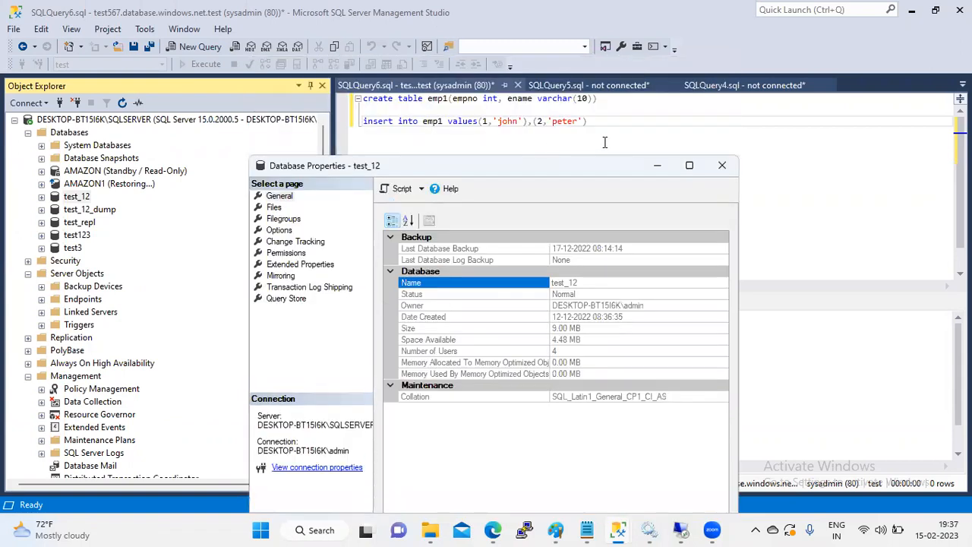
left_click(605, 139)
left_click_drag(606, 129, 357, 96)
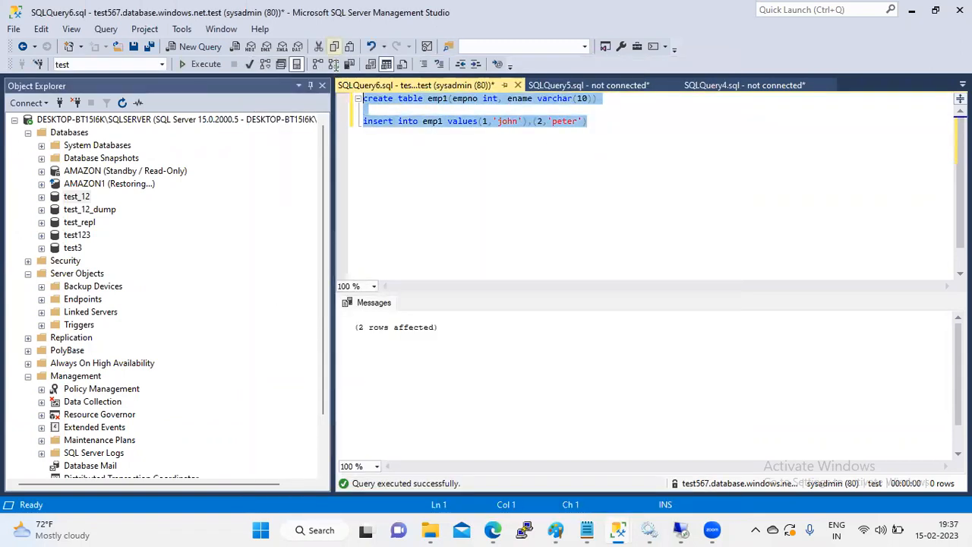
Step: Replace the emp1 script with the note 'TDE - Transparent data encryption' followed by a new line
type("TDE - Trans")
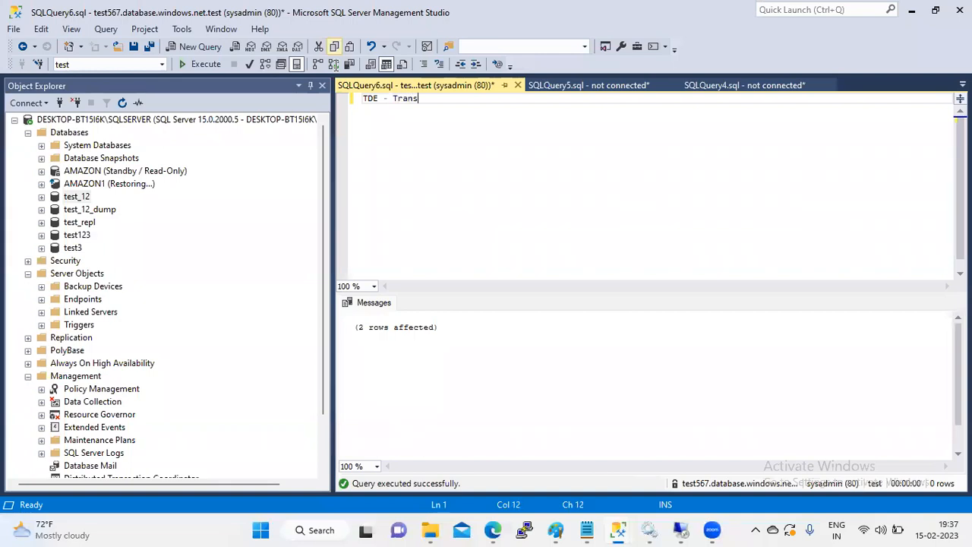
type("parent data encryption")
key("Return")
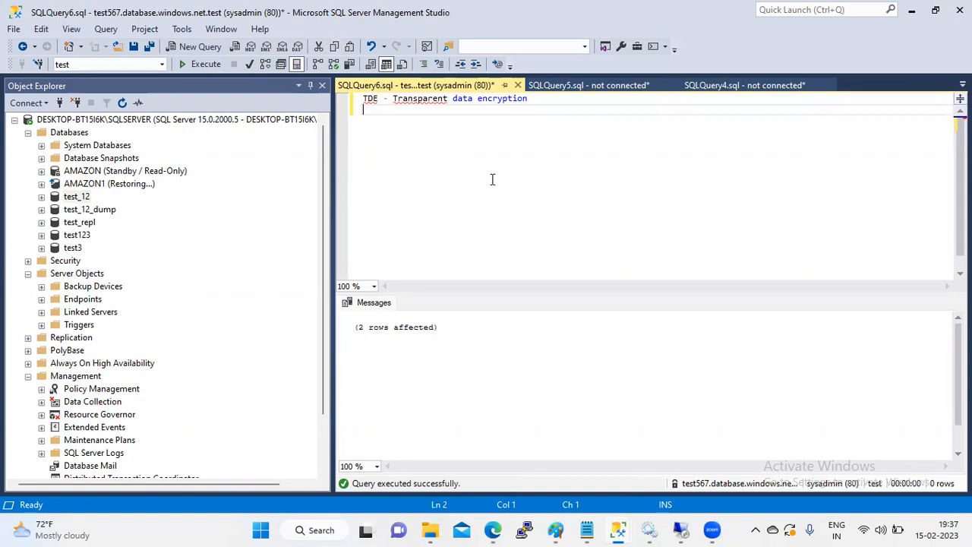
Step: Make a full disk backup of test_12 to test12_tde.bak and acknowledge its success
right_click(82, 199)
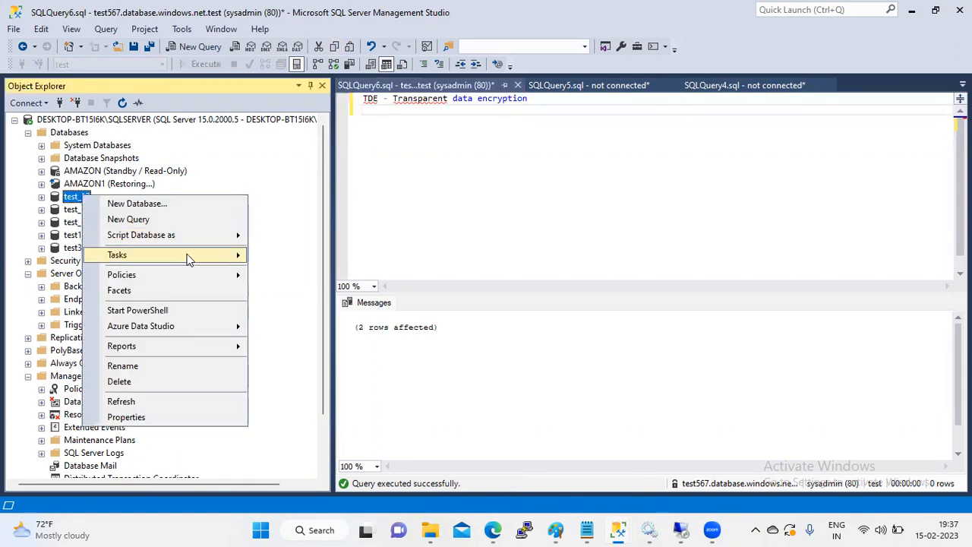
mouse_move(190, 259)
left_click(319, 193)
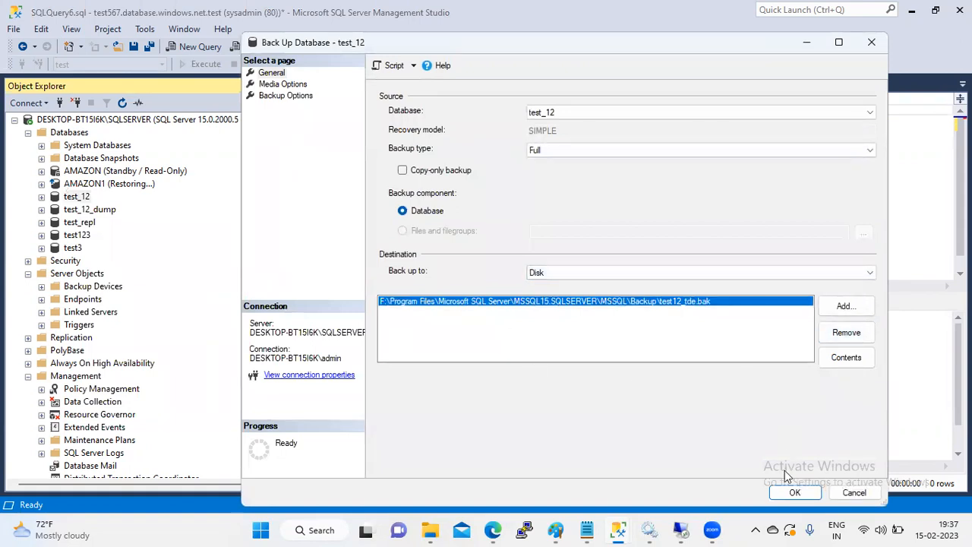
left_click(791, 493)
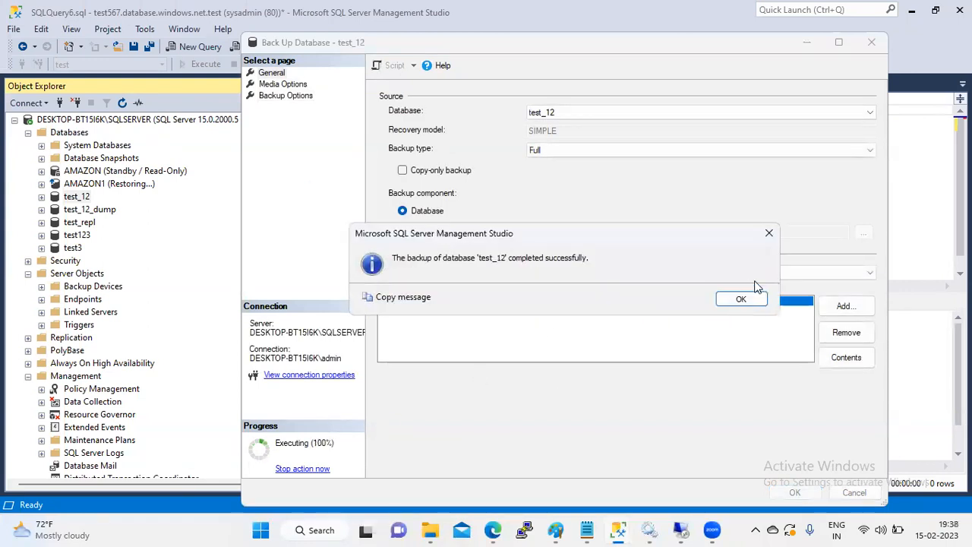
left_click(741, 300)
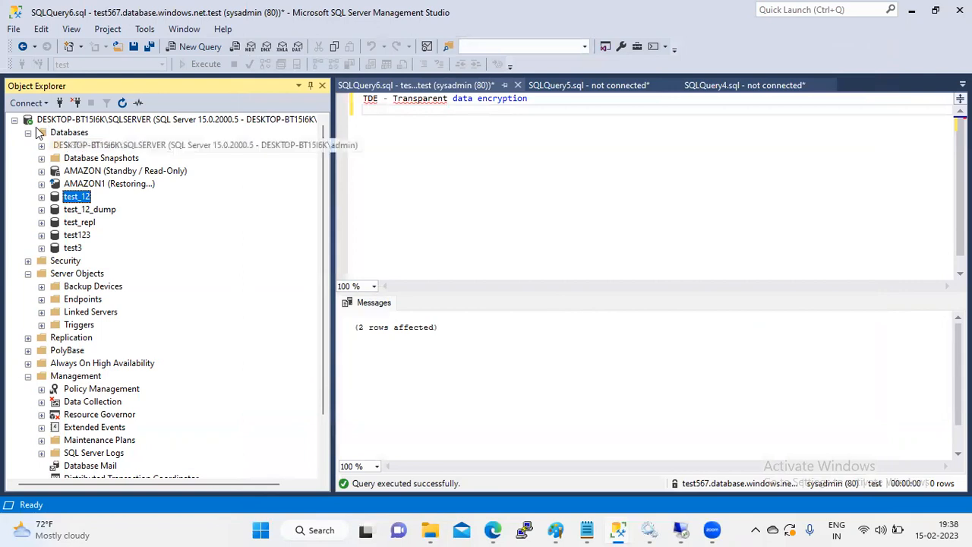
Step: Collapse Server Objects and re-expand Databases to list test_12 and test_12_dump, then show browser windows
left_click(28, 133)
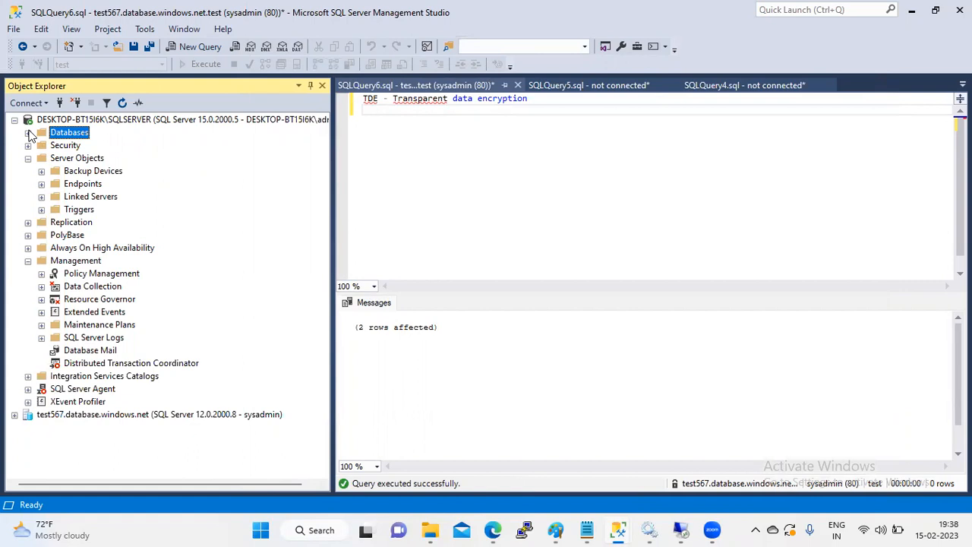
left_click(28, 158)
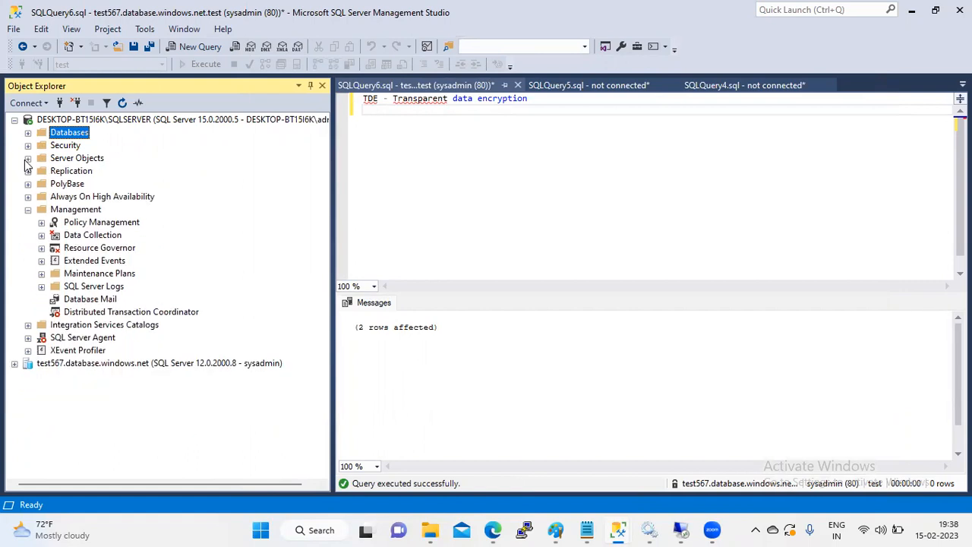
left_click(29, 132)
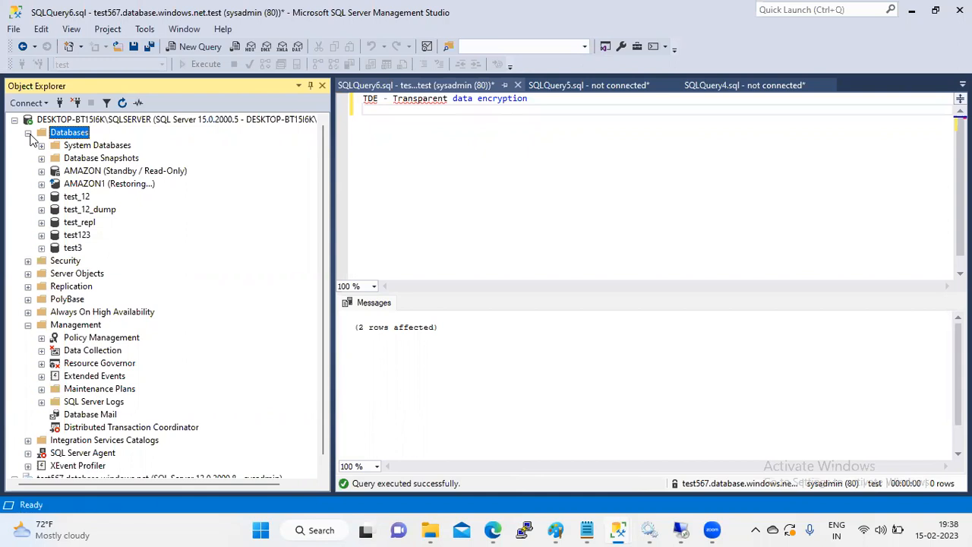
left_click(486, 528)
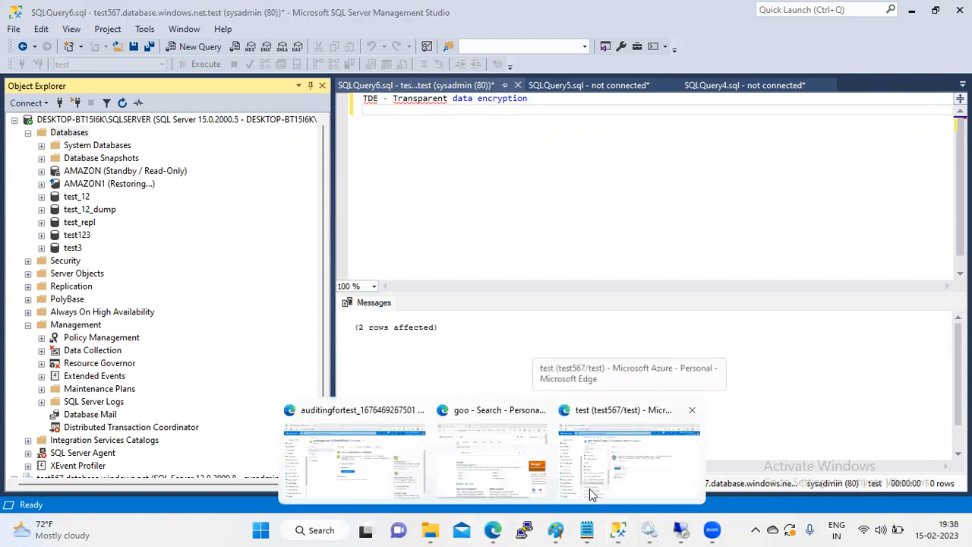
Step: Return from the auditingfortest deployment to the test database's Transparent data encryption page, showing Encrypted
left_click(394, 468)
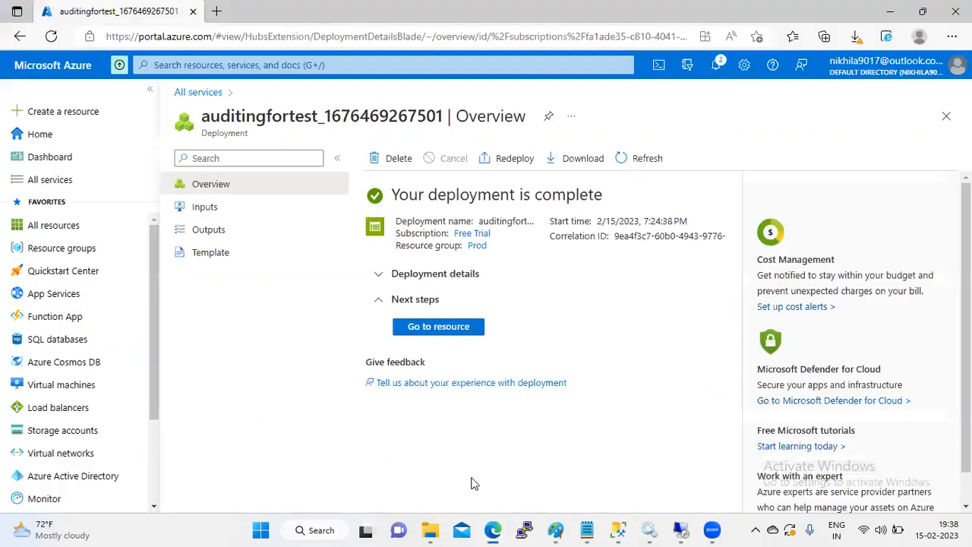
left_click(493, 530)
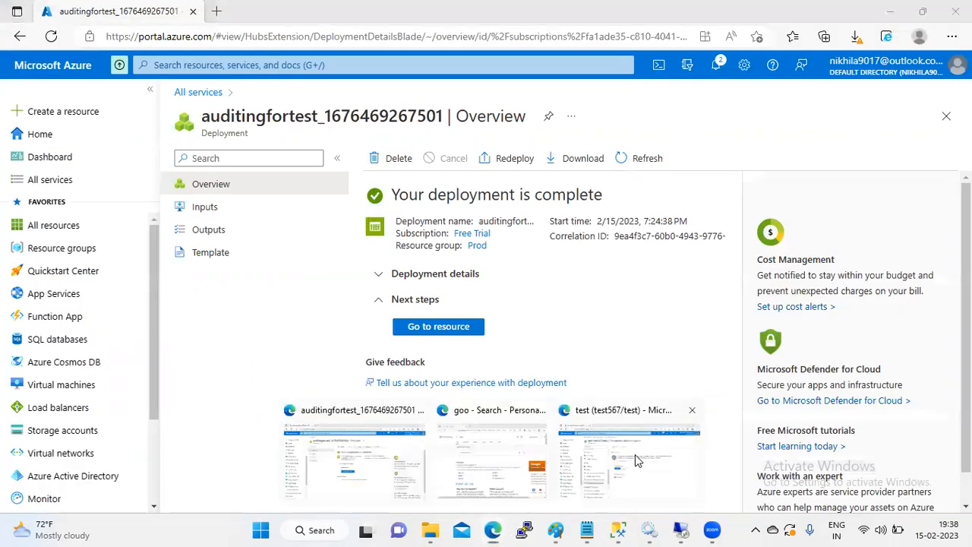
left_click(627, 459)
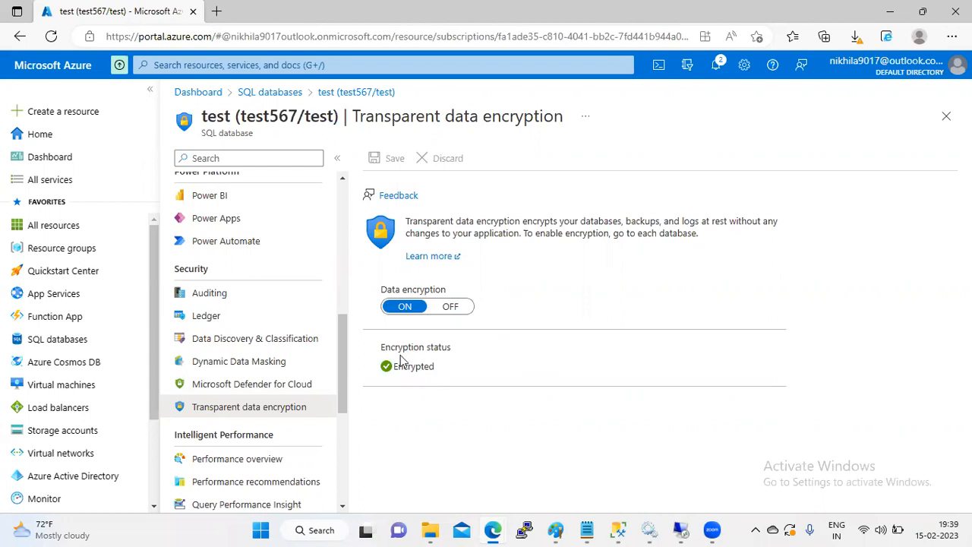
left_click_drag(342, 347, 337, 397)
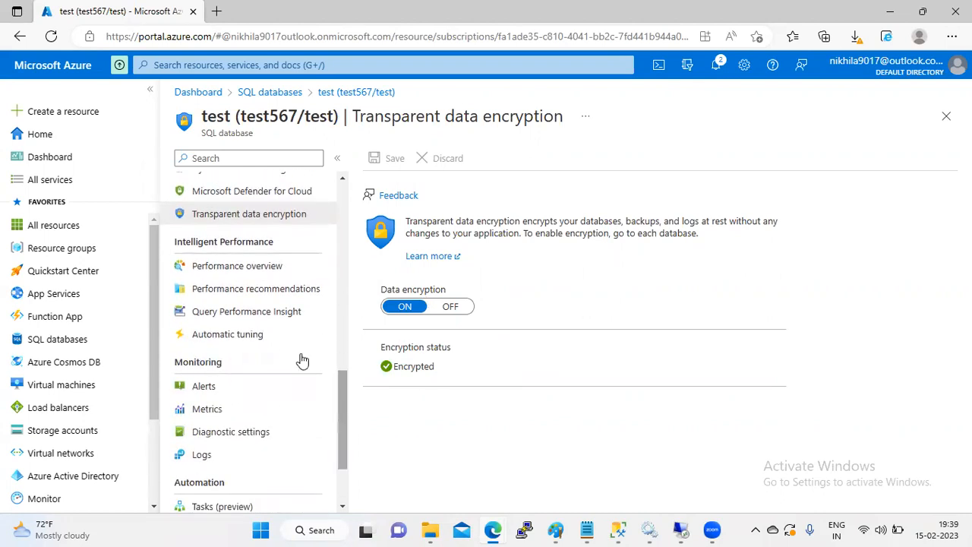
Step: Open test's Performance overview, then Automatic tuning: FORCE PLAN on, CREATE/DROP INDEX off
left_click(271, 276)
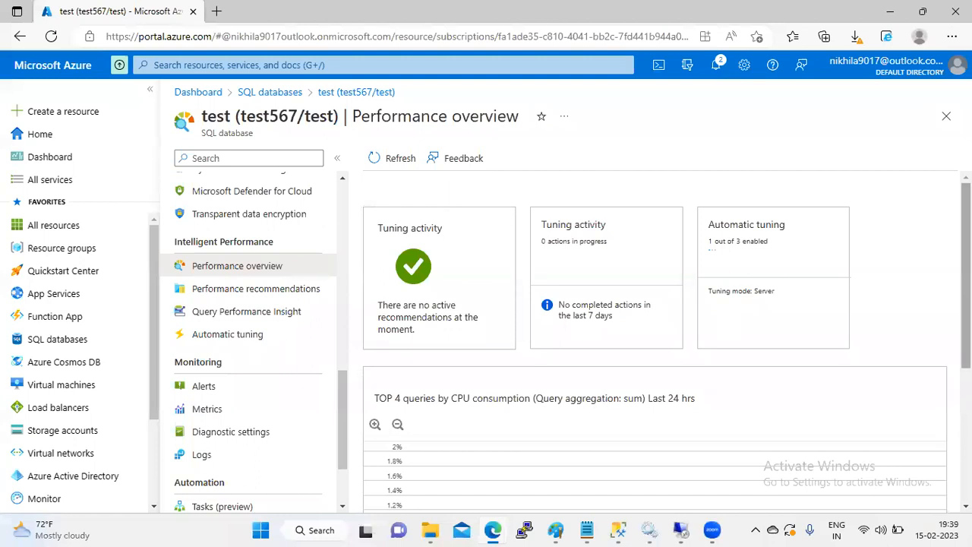
scroll(922, 469, "down", 3)
scroll(684, 342, "up", 3)
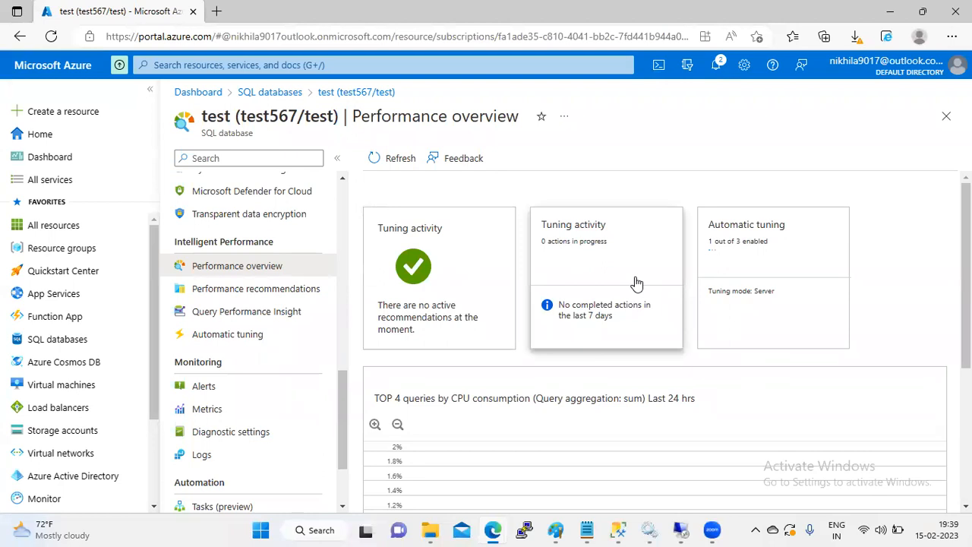
left_click(767, 249)
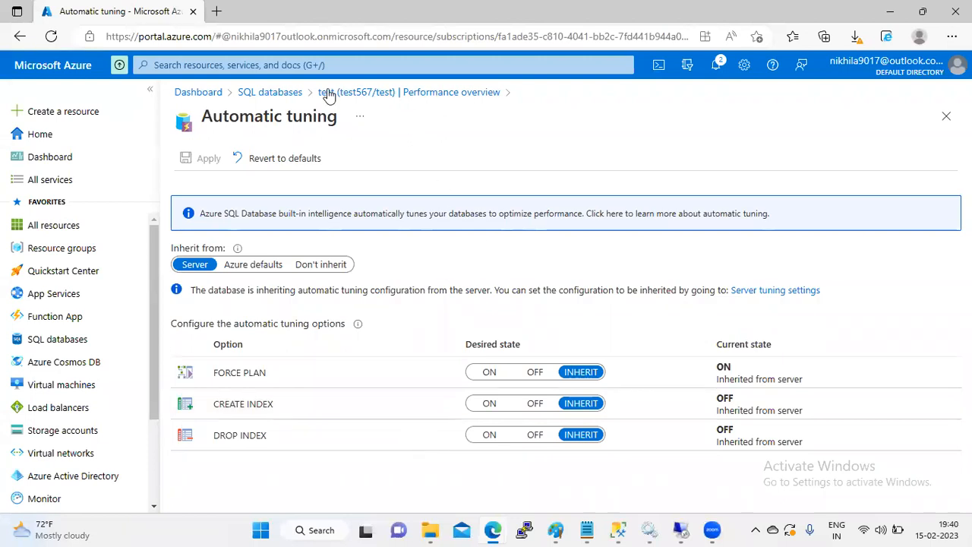
Step: Go back to the SQL databases list and reopen the test database
left_click(287, 100)
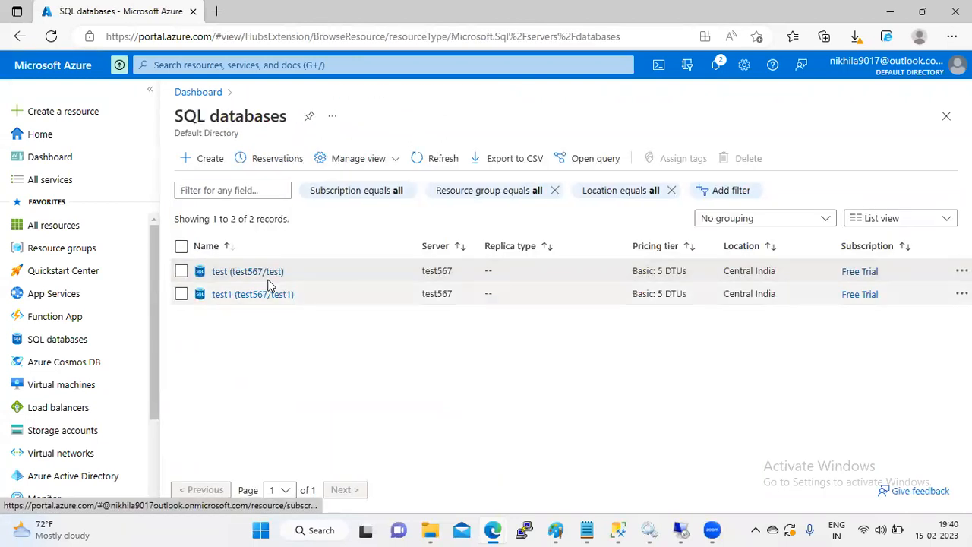
left_click_drag(283, 273, 268, 279)
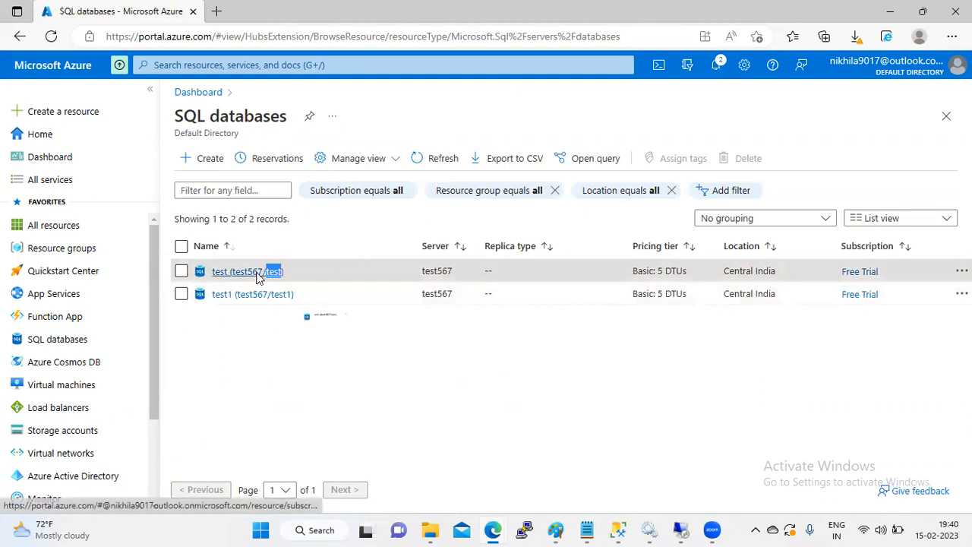
left_click(257, 276)
left_click_drag(342, 234, 329, 430)
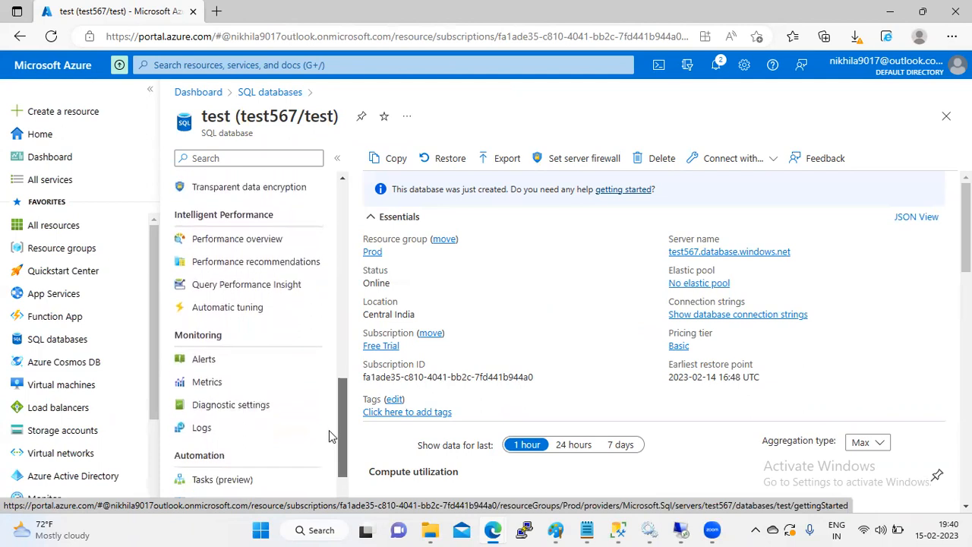
Step: Browse Performance recommendations, Query Performance Insight and Automatic tuning, ending on the empty Tasks (preview) page
left_click(287, 258)
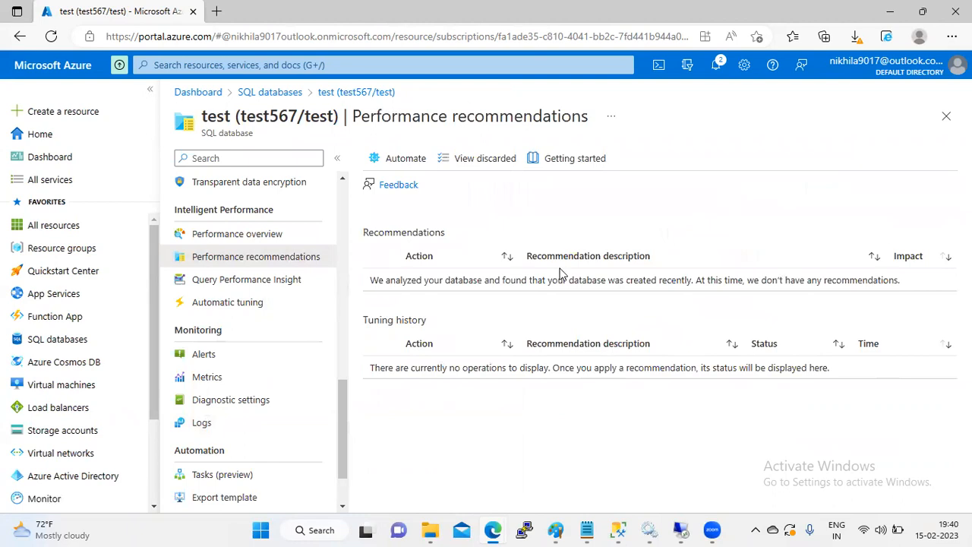
left_click(278, 281)
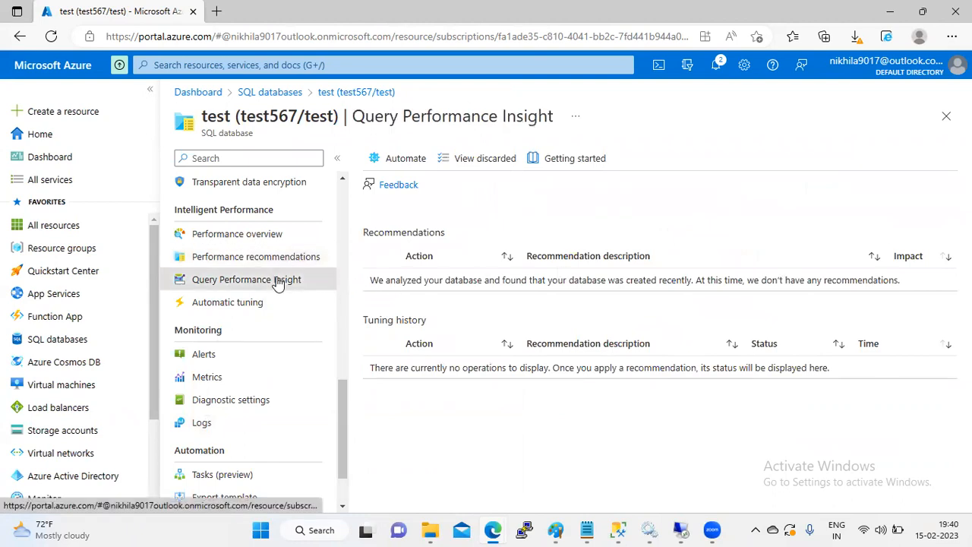
left_click(243, 306)
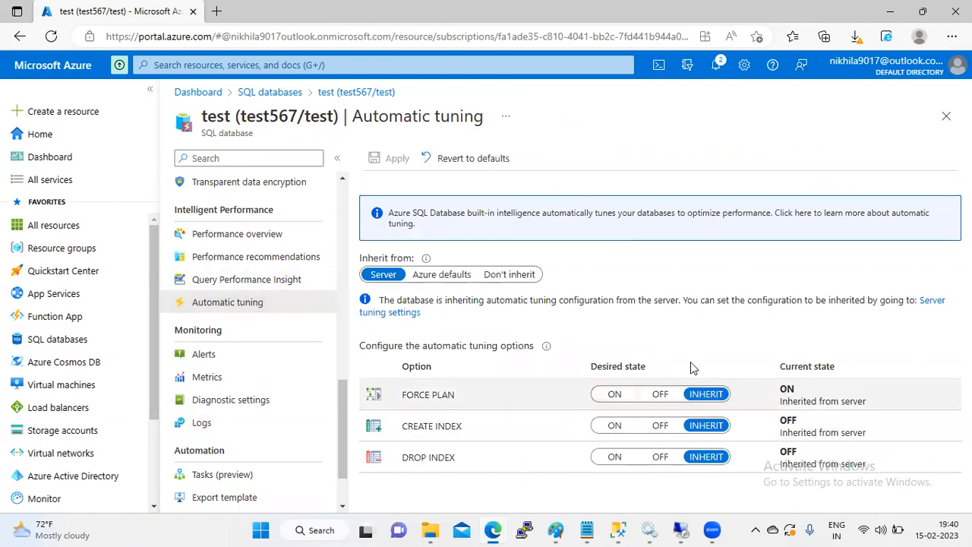
left_click(556, 530)
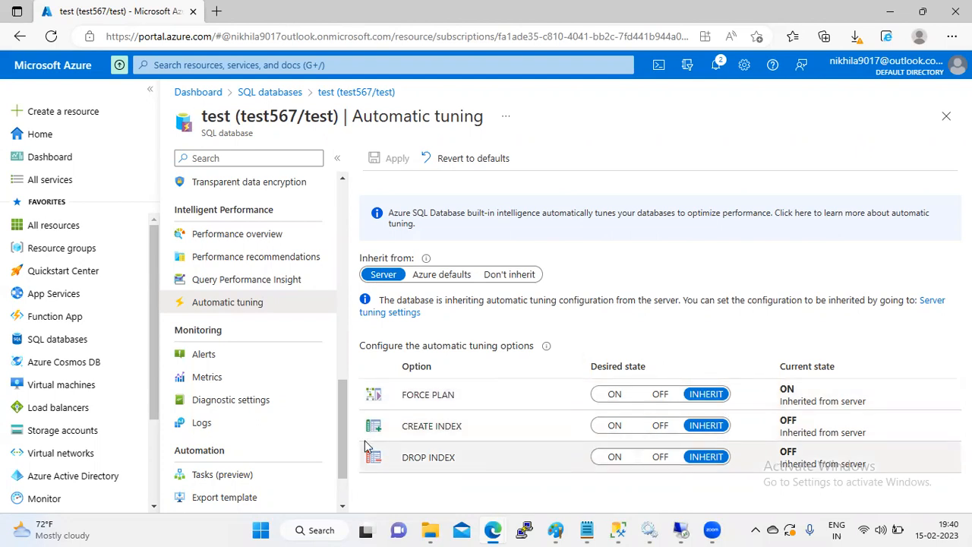
scroll(340, 421, "down", 1)
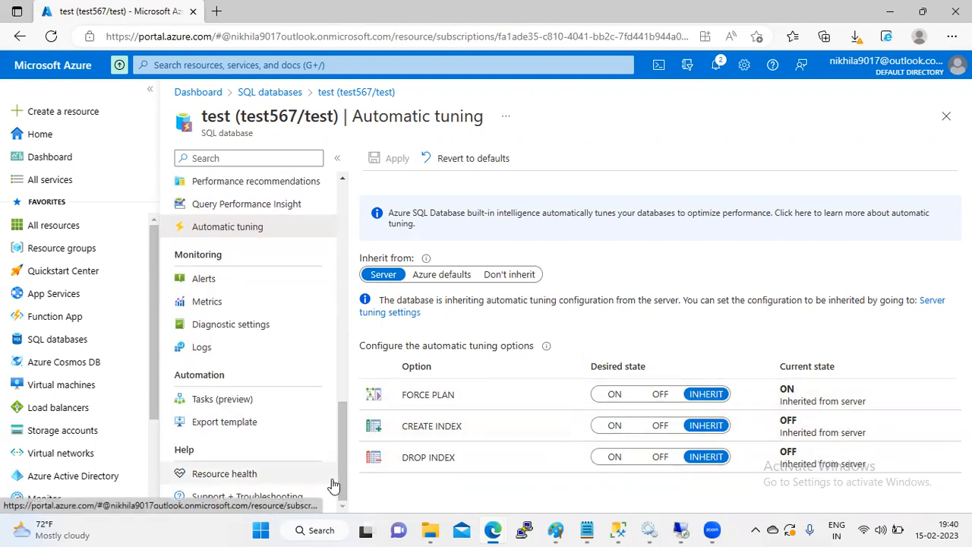
left_click(236, 396)
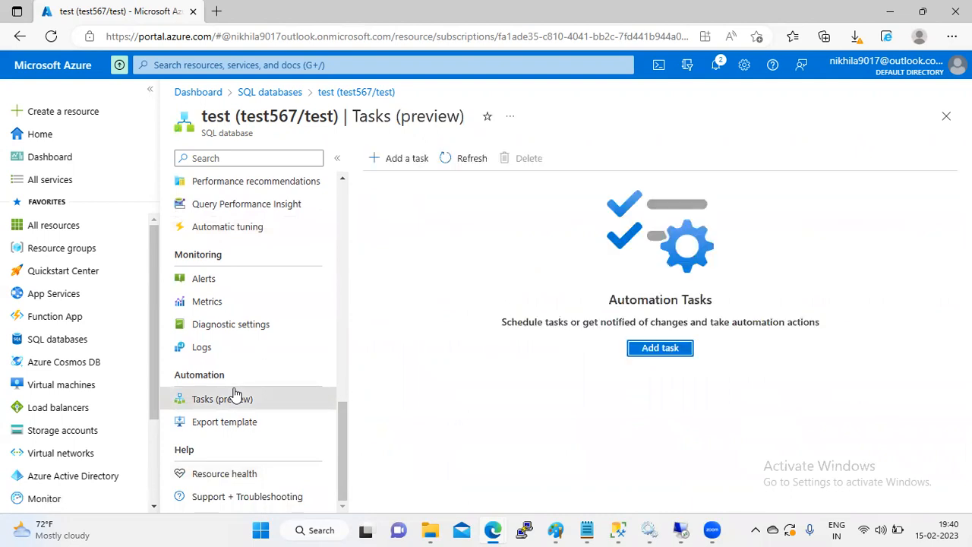
Step: Start an automation task, pick Send monthly cost for resource, then return to template selection
left_click(669, 352)
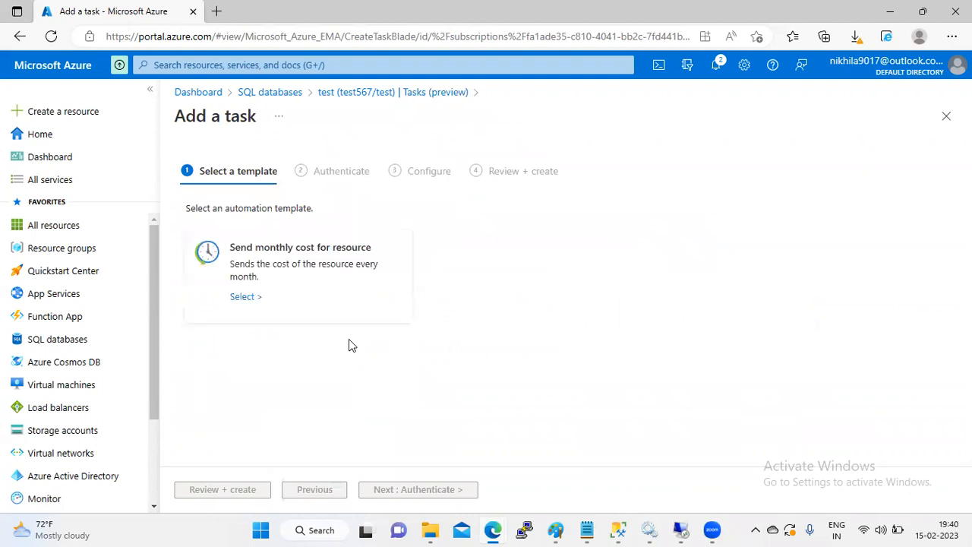
left_click(241, 298)
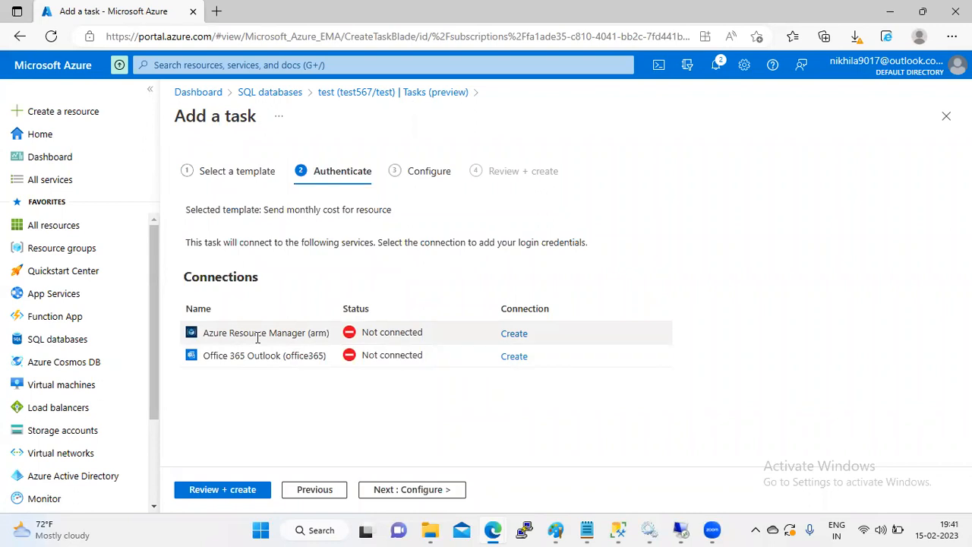
left_click(228, 175)
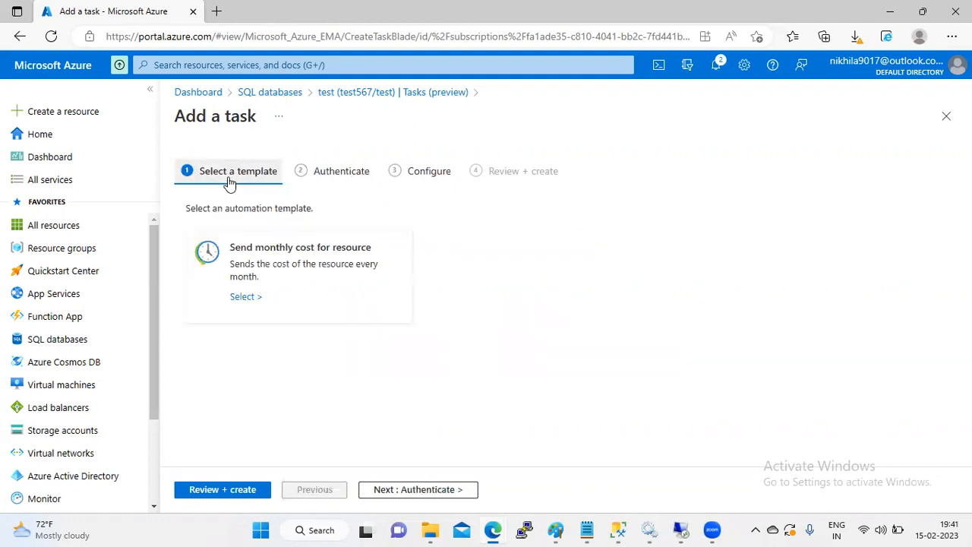
Step: Leave the wizard, reopen test567/test and bring up its Support + Troubleshooting page
left_click(277, 93)
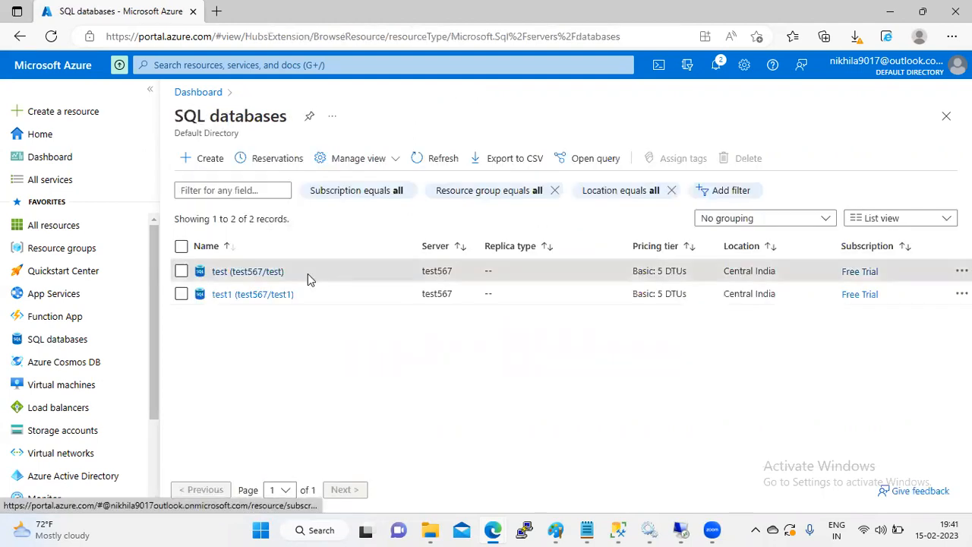
left_click(272, 276)
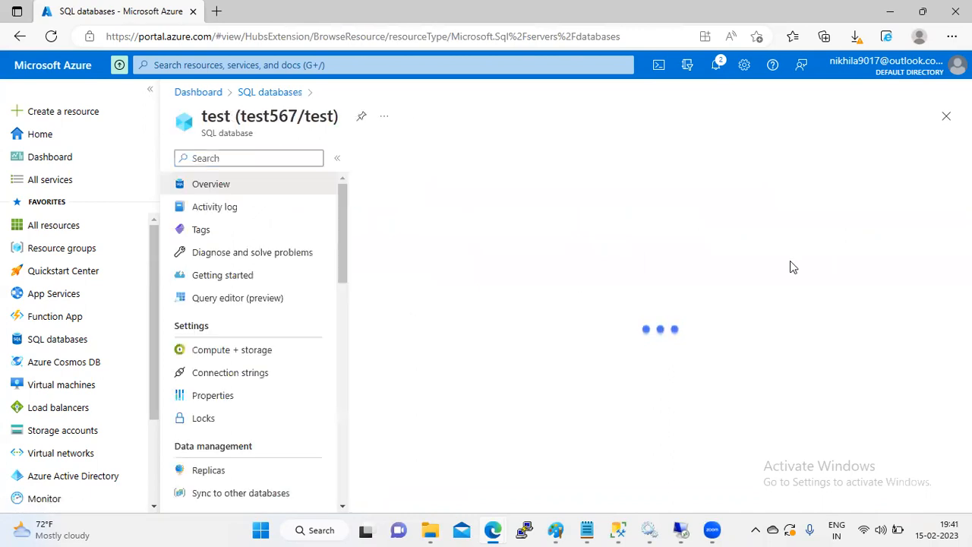
left_click_drag(344, 254, 324, 509)
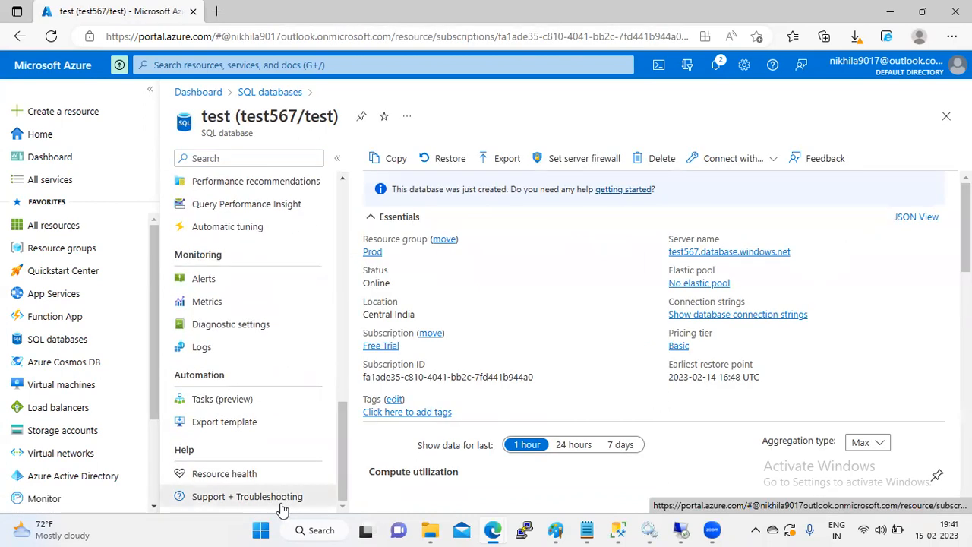
left_click(280, 505)
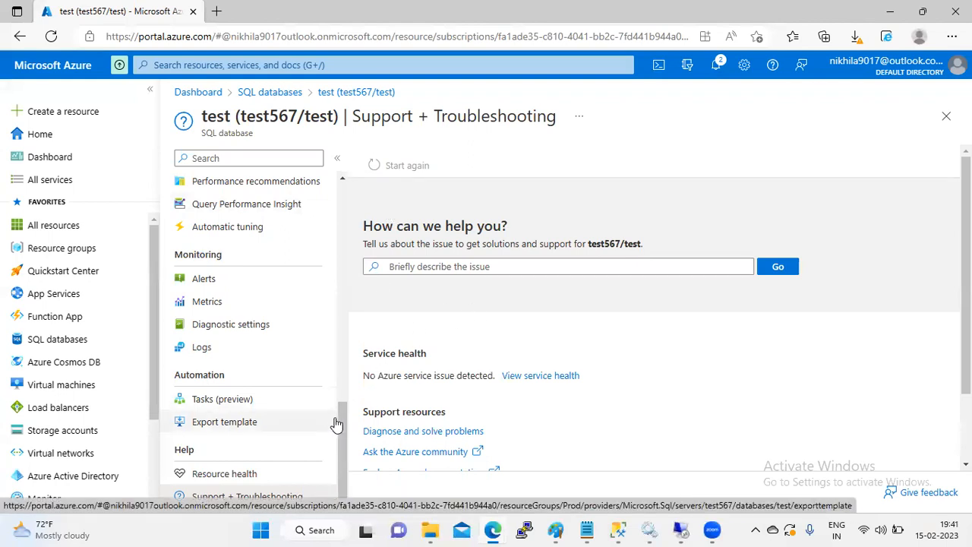
left_click(773, 67)
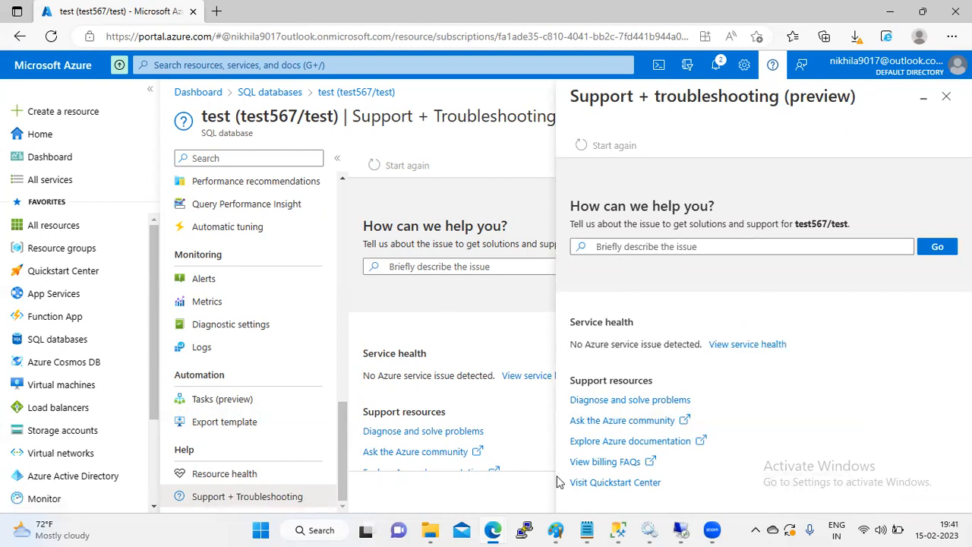
left_click(802, 65)
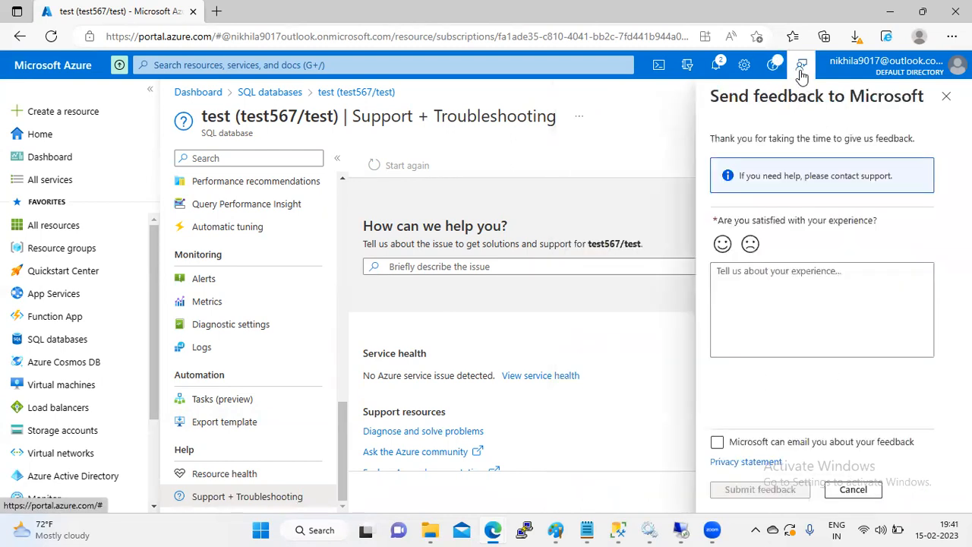
left_click(744, 67)
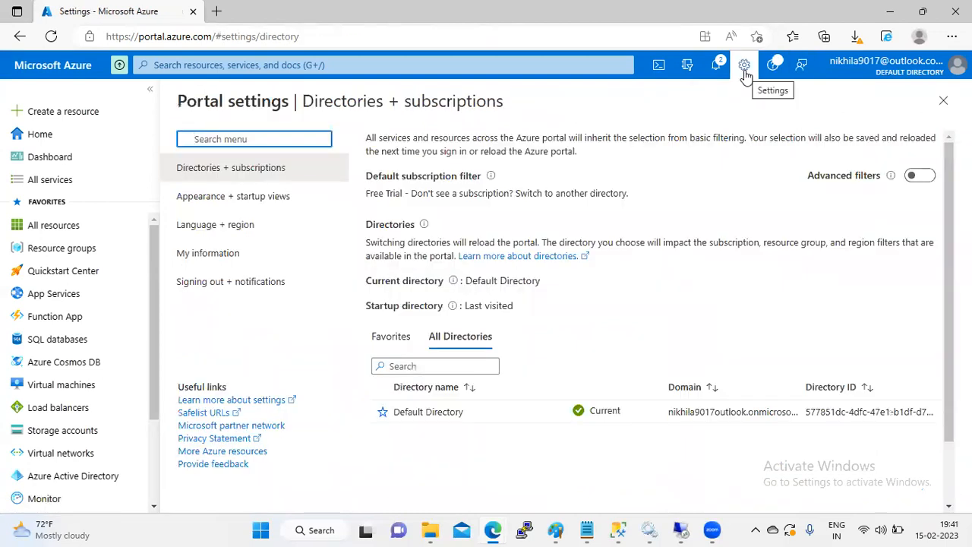
left_click(775, 68)
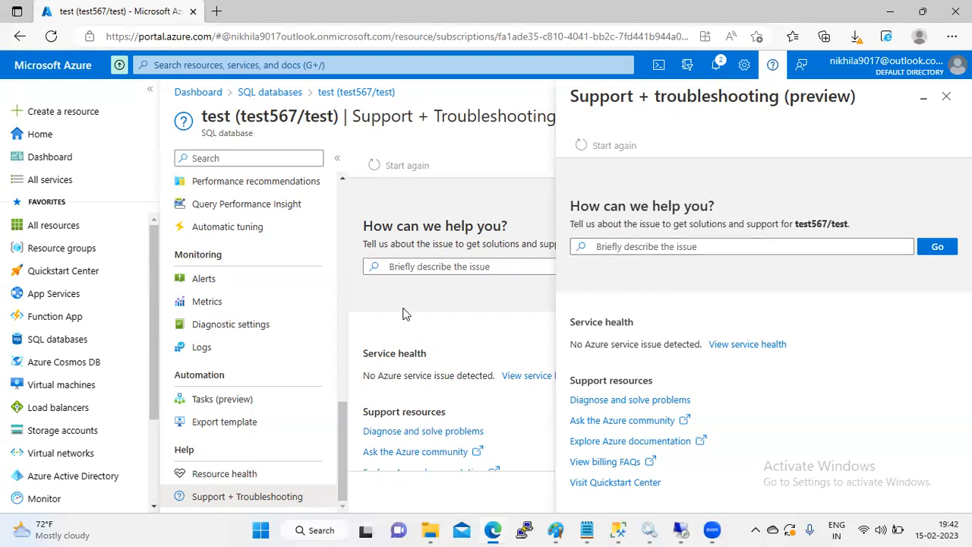
left_click(947, 97)
scroll(494, 228, "down", 1)
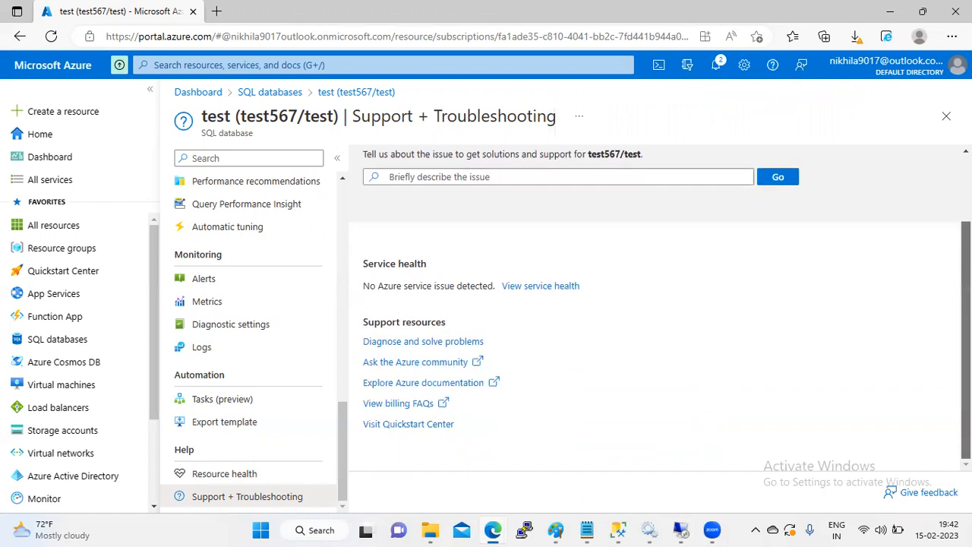
left_click(494, 188)
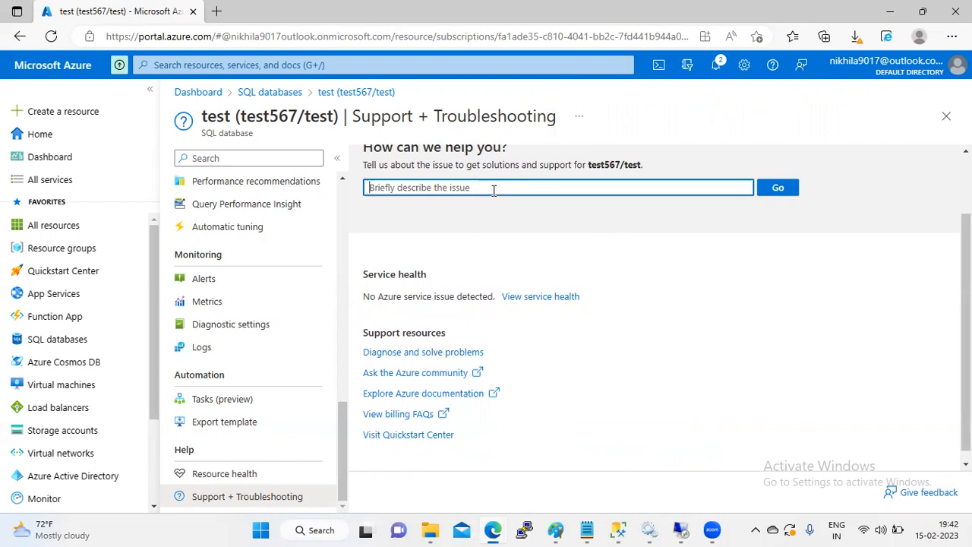
scroll(341, 214, "up", 10)
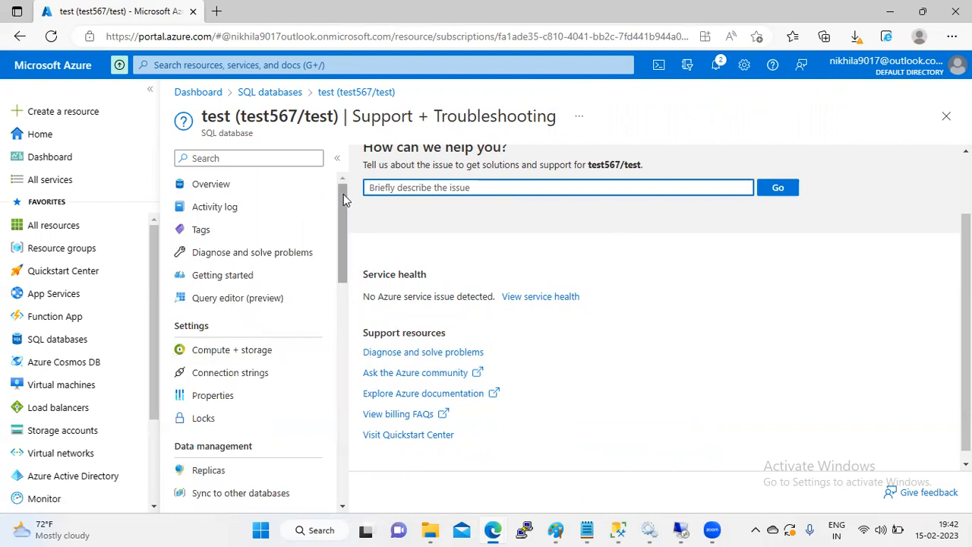
Step: Close the Azure support page and switch to the SQLQuery6.sql window in Management Studio
left_click(945, 117)
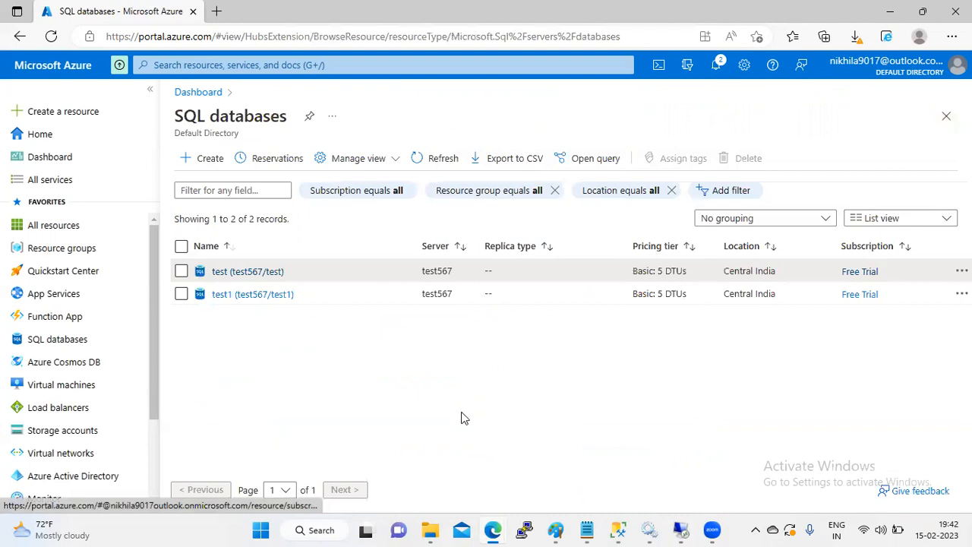
left_click(616, 529)
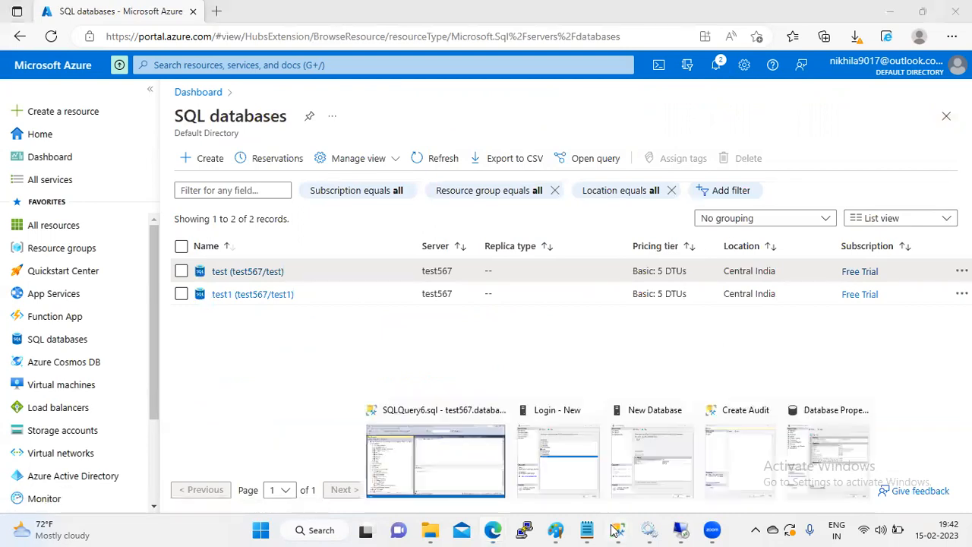
left_click(477, 466)
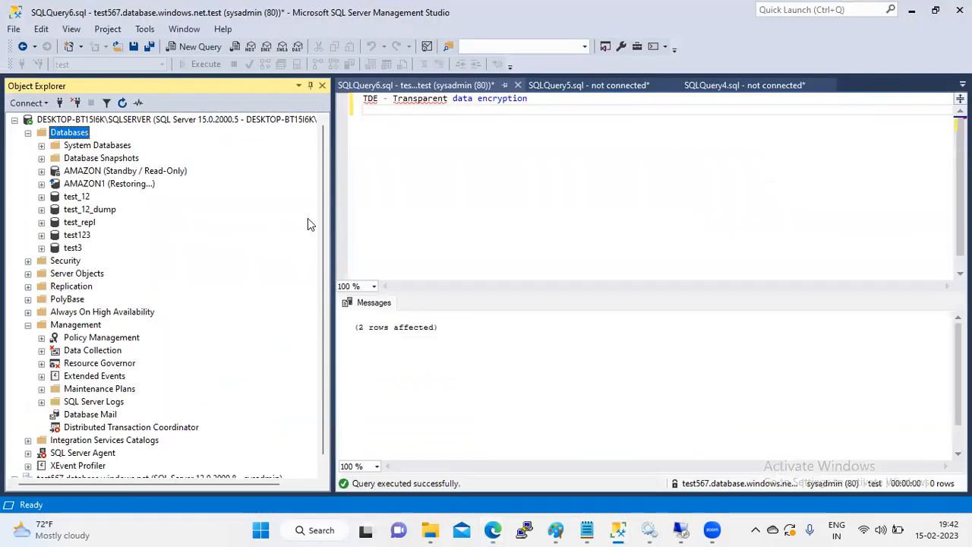
Step: Refresh the Databases node and expand test_12 to show Tables, Views, Storage and Security
left_click(29, 134)
left_click(28, 133)
left_click(42, 198)
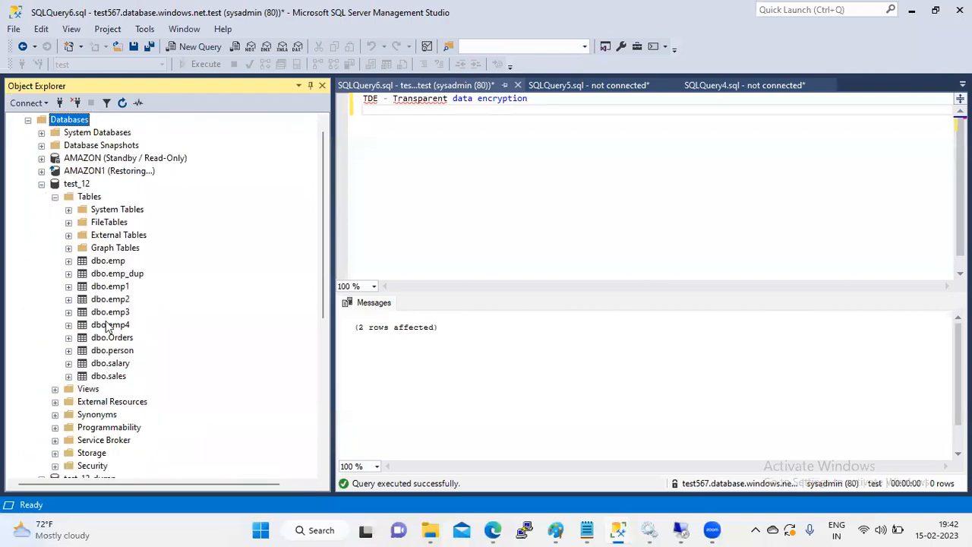
left_click(55, 197)
left_click(74, 187)
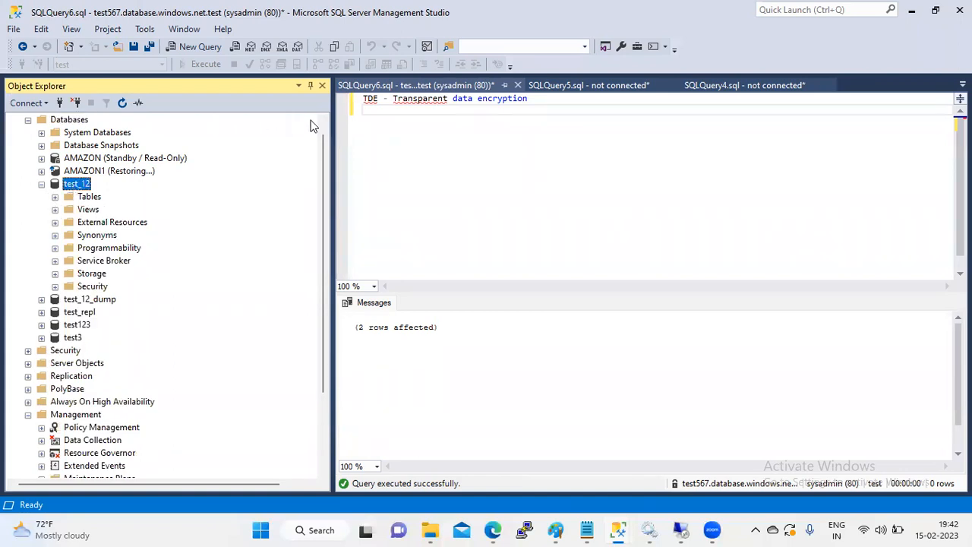
scroll(322, 132, "up", 1)
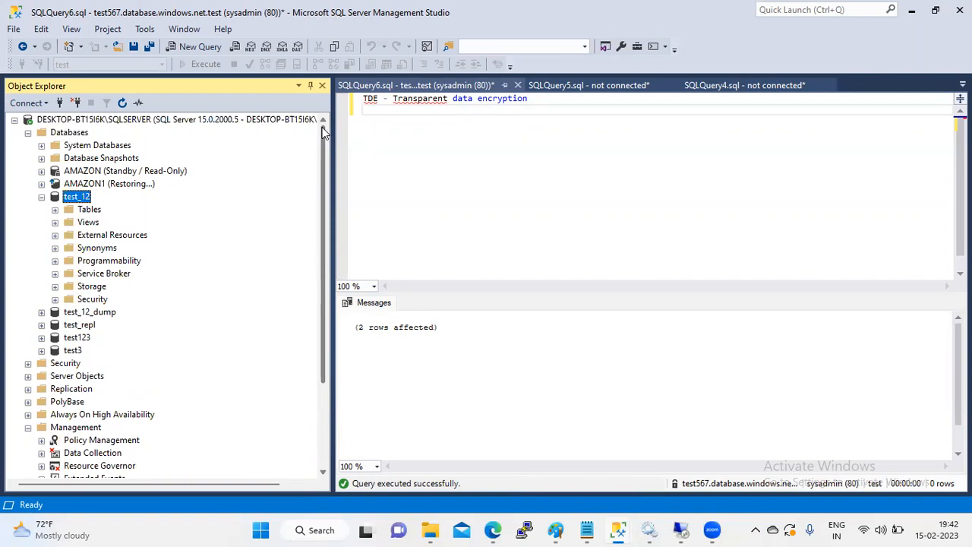
left_click(82, 197)
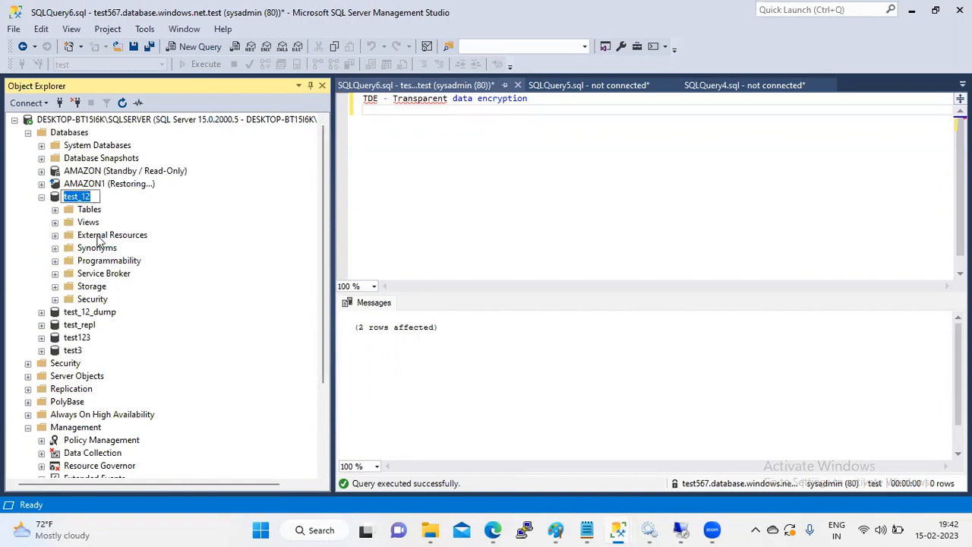
left_click(98, 237)
left_click(80, 199)
right_click(80, 199)
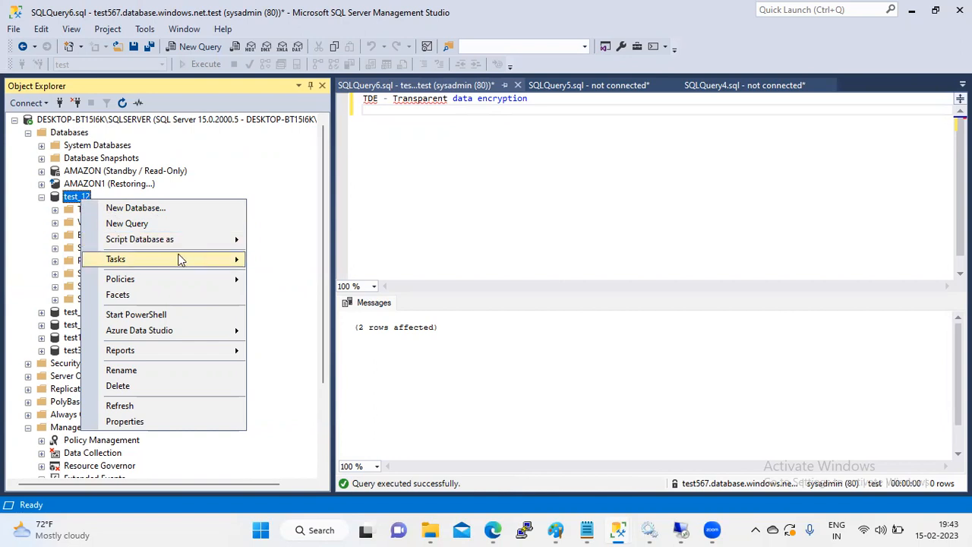
mouse_move(181, 260)
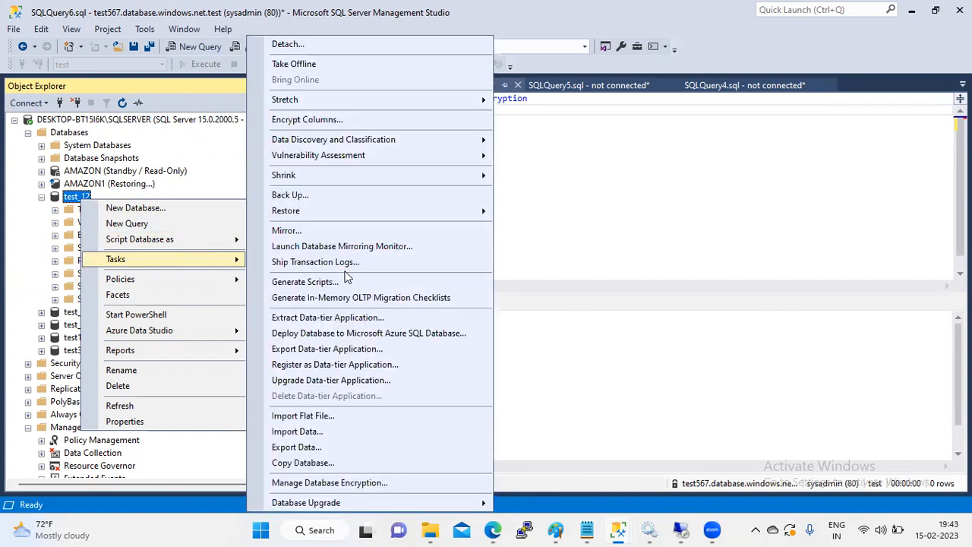
left_click(335, 319)
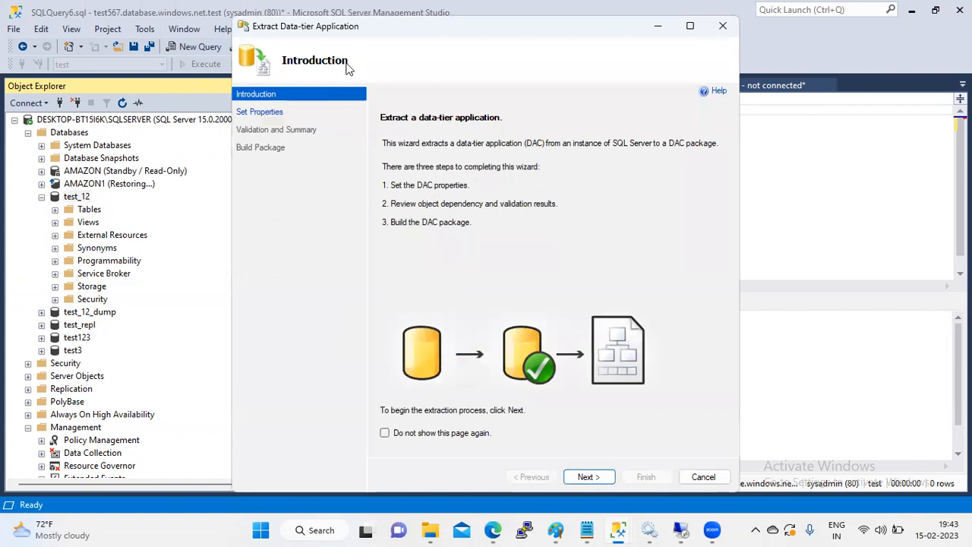
left_click(703, 477)
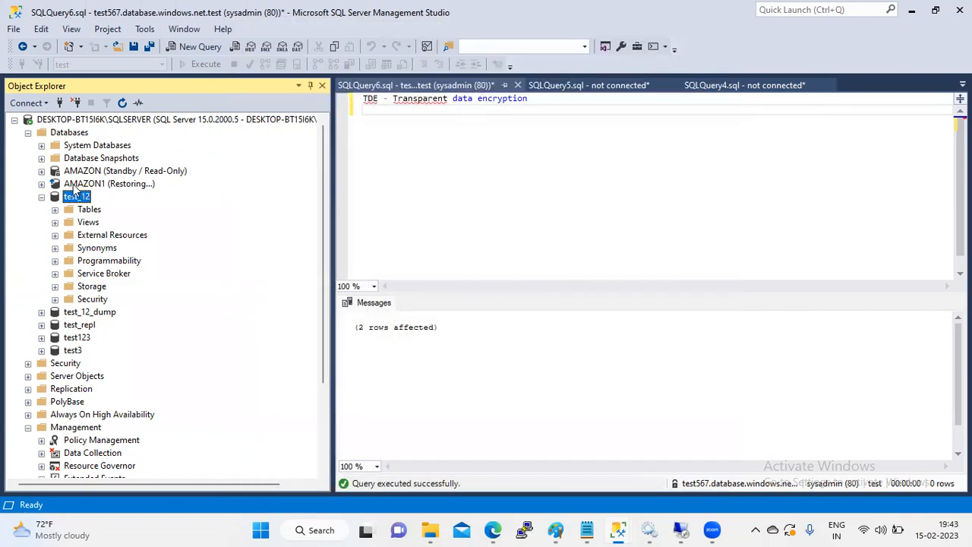
right_click(77, 197)
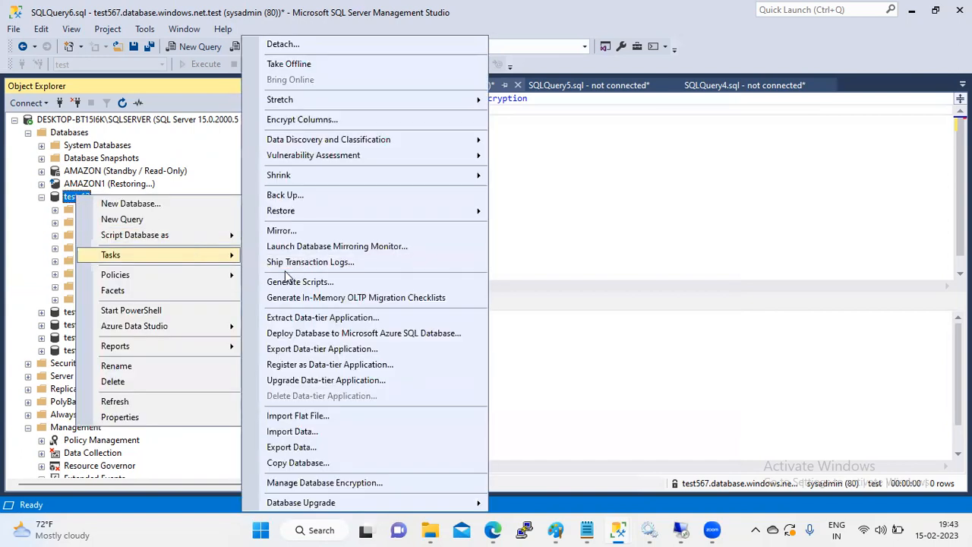
left_click(342, 319)
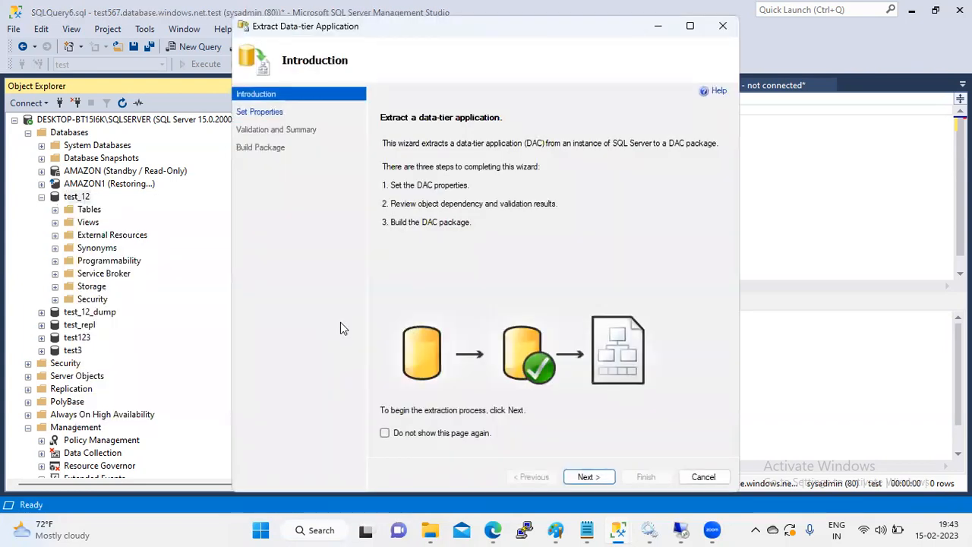
left_click(573, 477)
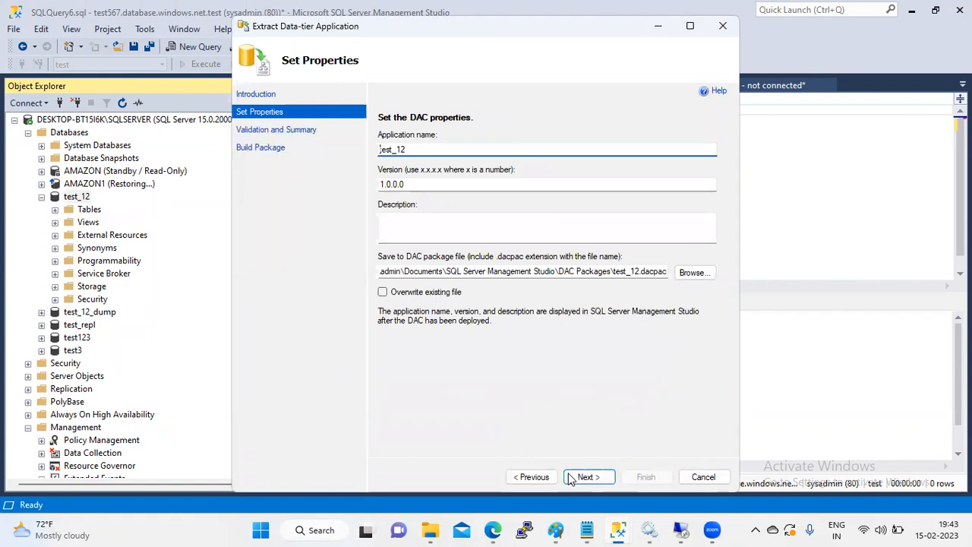
left_click(699, 479)
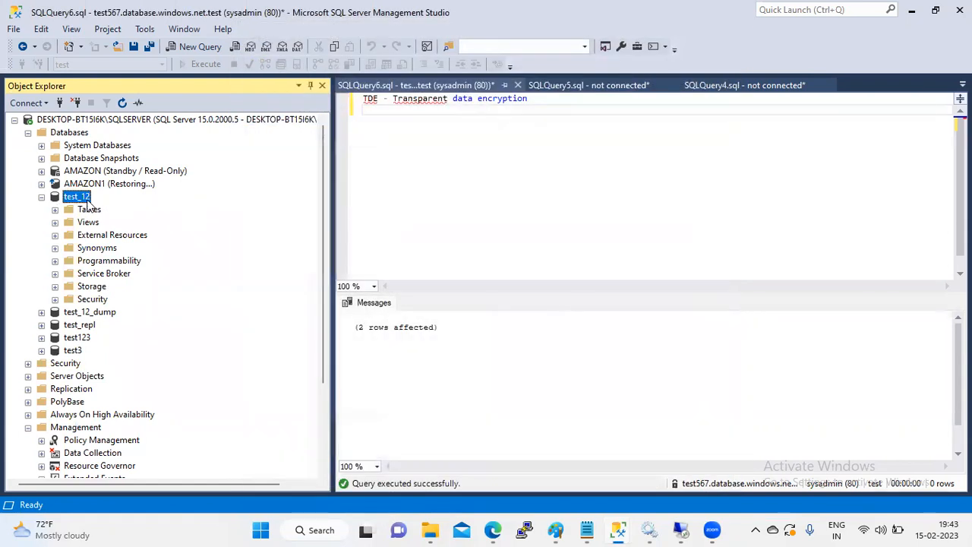
left_click(83, 198)
left_click(97, 248)
Step: Launch Export Data-tier Application for test_12 and step forward then back to the Introduction
right_click(81, 197)
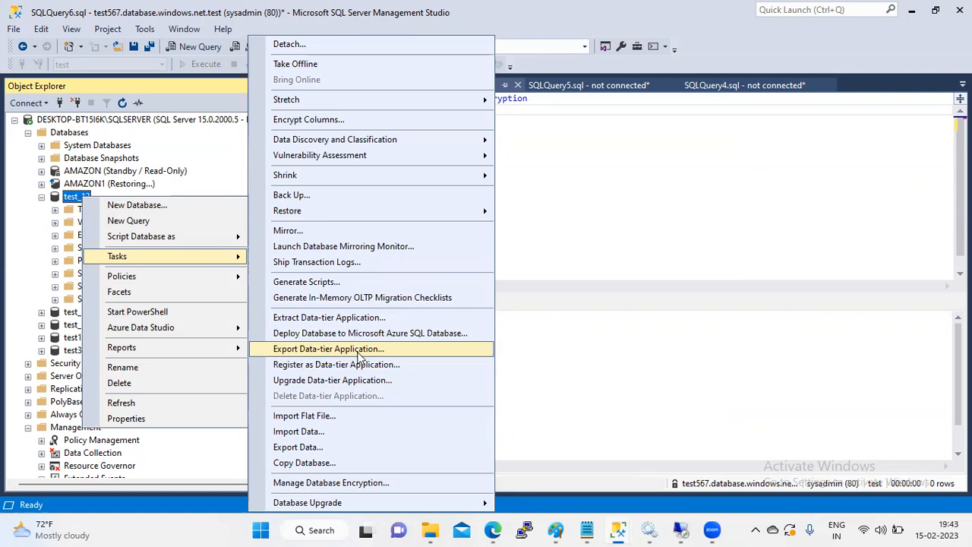
left_click(358, 355)
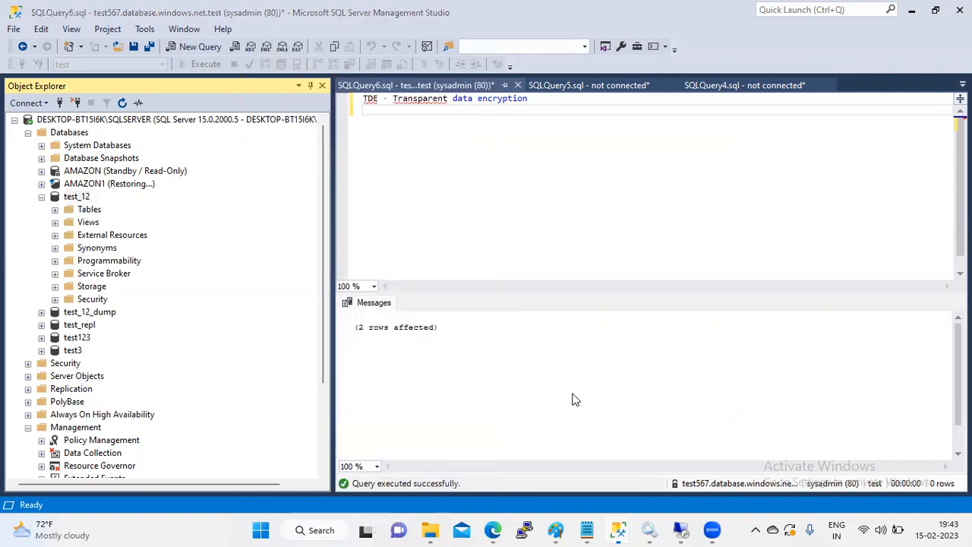
left_click(682, 494)
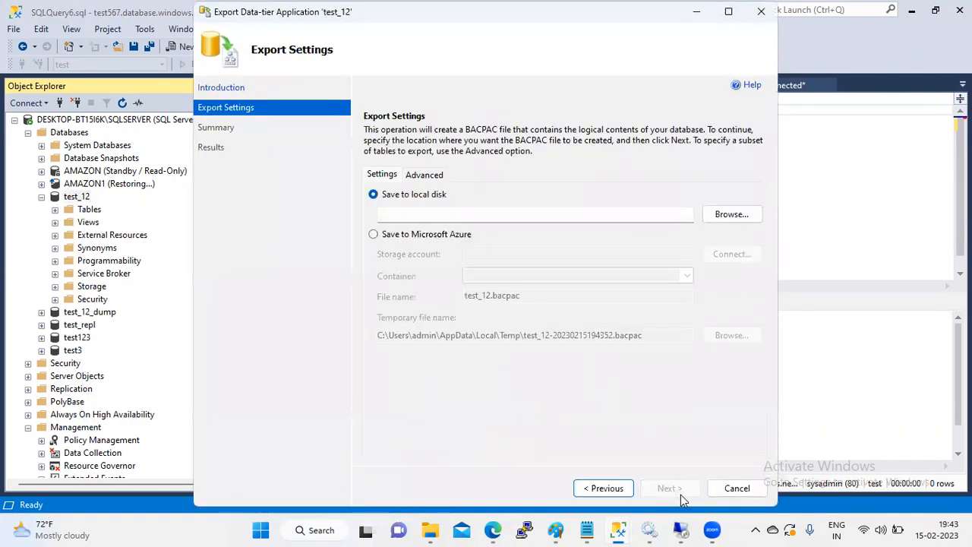
left_click(606, 488)
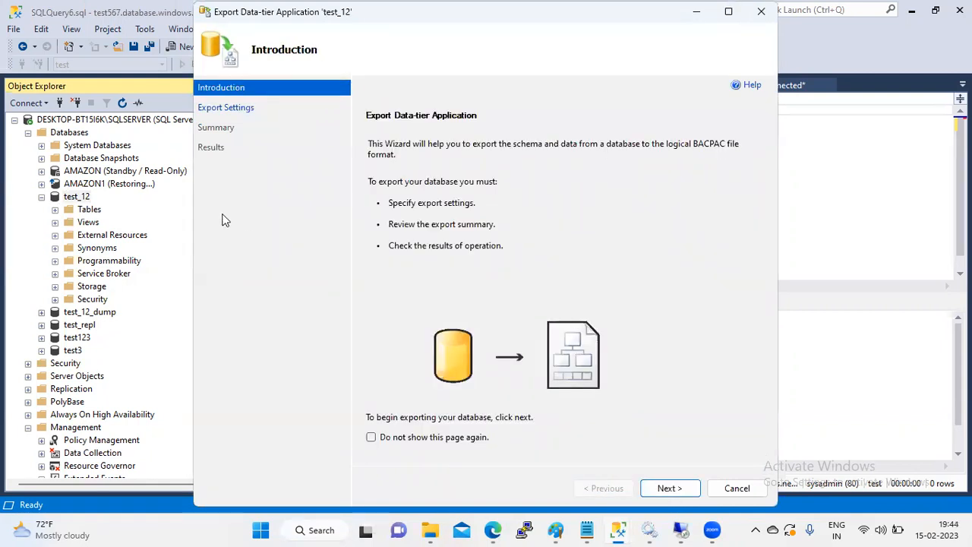
Step: Reopen the Export Data-tier Application wizard on test_12 at its Introduction page
left_click(80, 199)
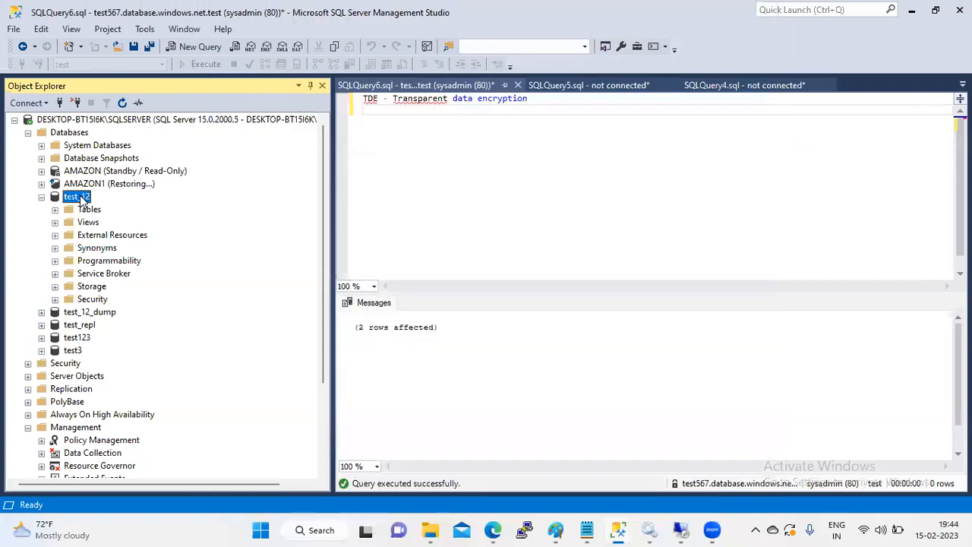
right_click(80, 198)
mouse_move(243, 259)
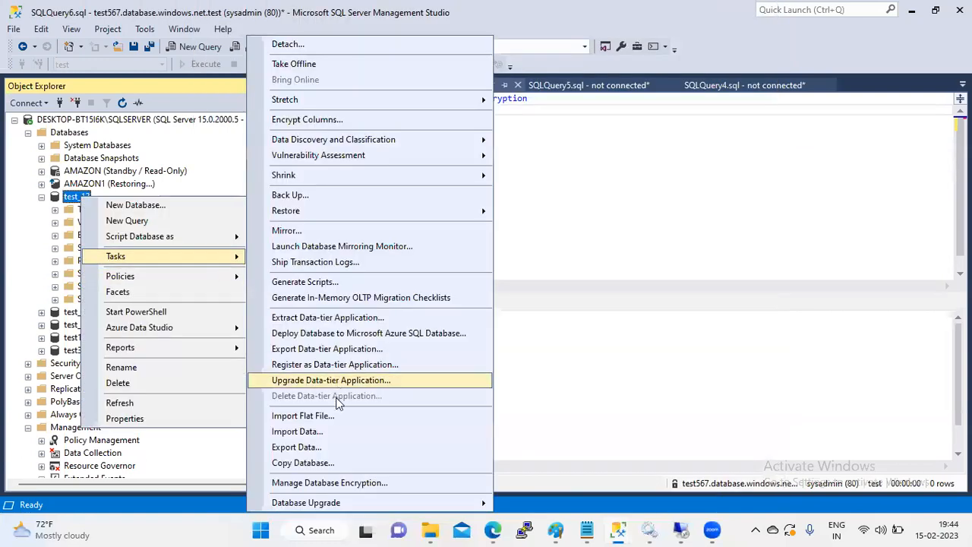
left_click(378, 354)
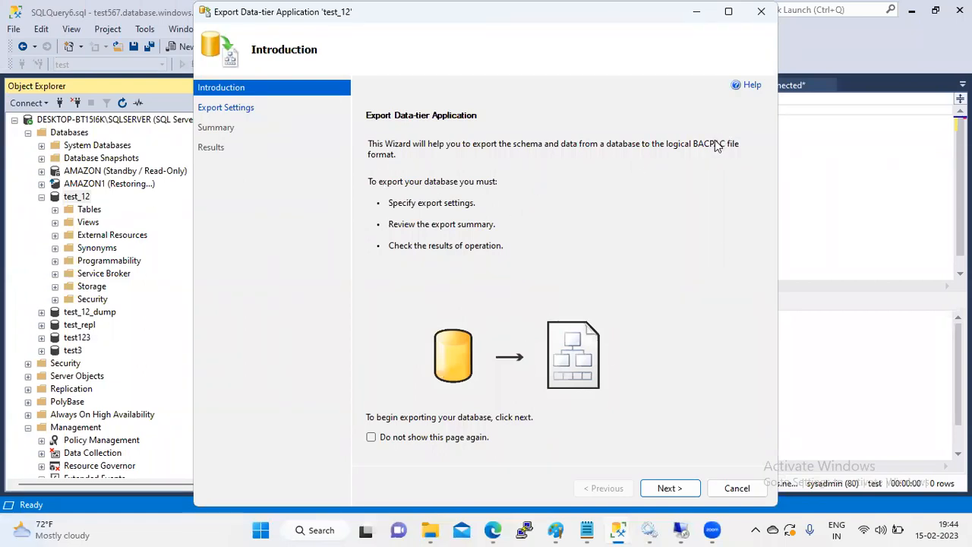
Step: Set the export to save on local disk as G:\test_12_backpac.bacpac
left_click(669, 489)
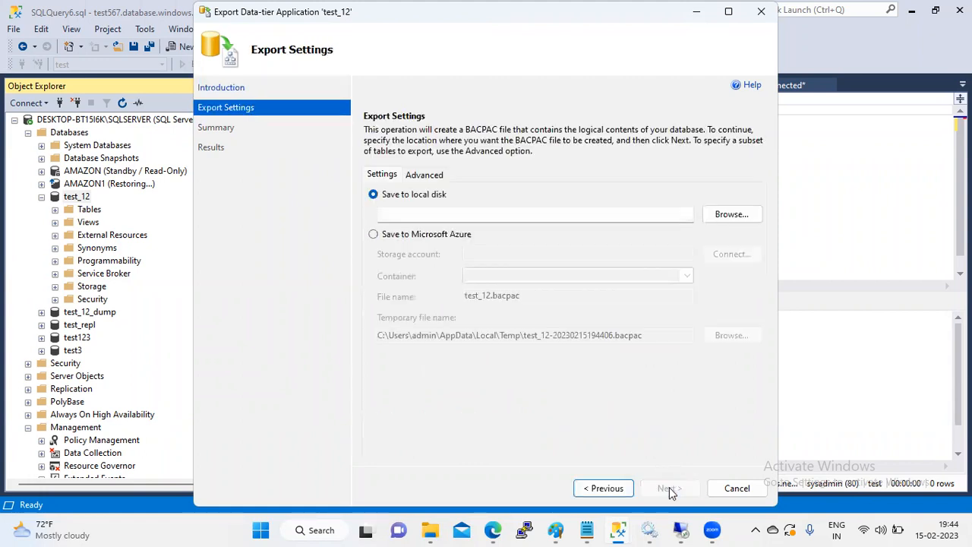
left_click(731, 224)
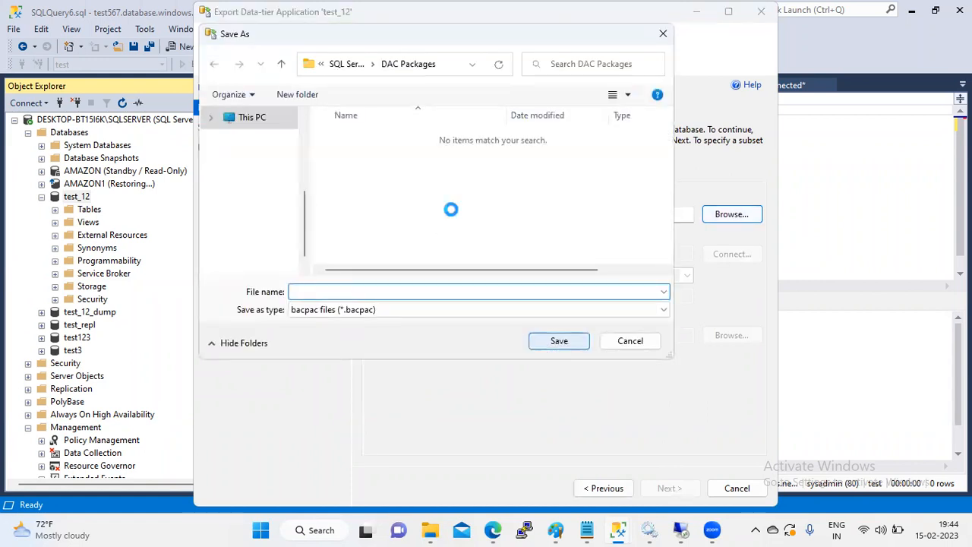
mouse_move(304, 197)
left_mouse_down()
mouse_move(303, 176)
mouse_move(303, 191)
left_mouse_up()
left_click(269, 210)
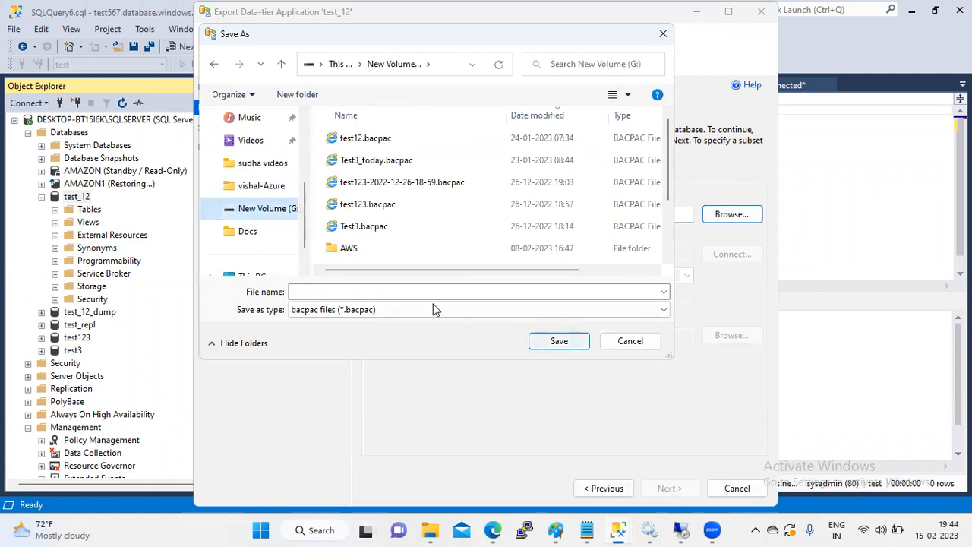
left_click(388, 291)
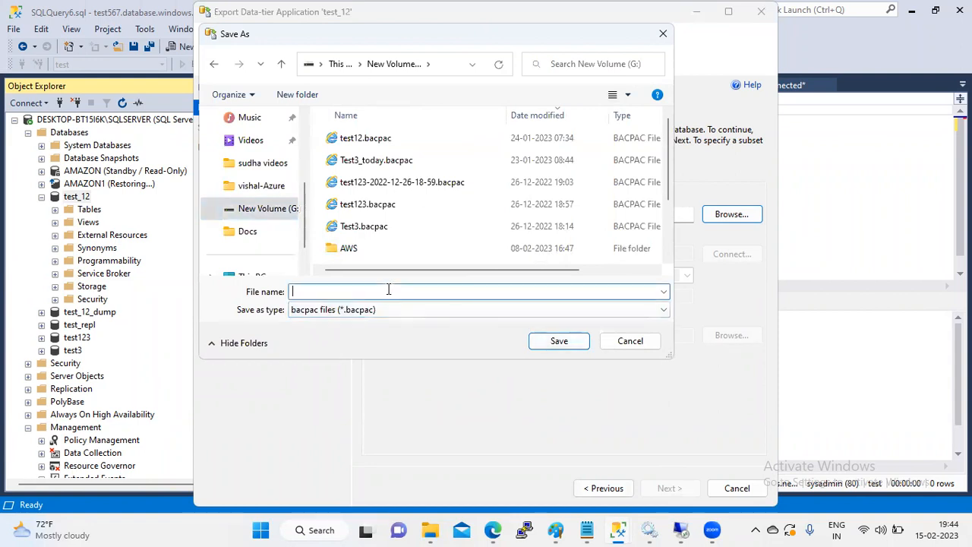
type("test12")
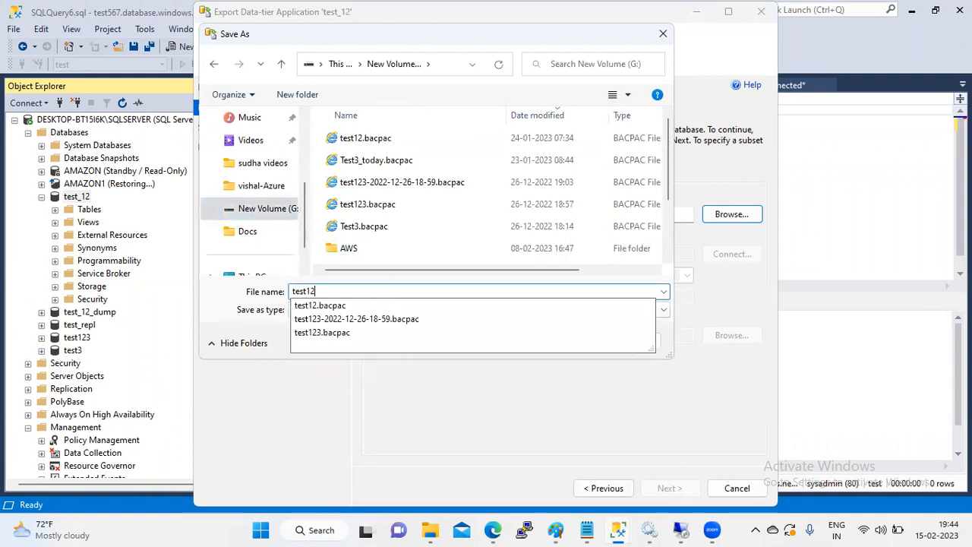
key("BackSpace")
key("BackSpace")
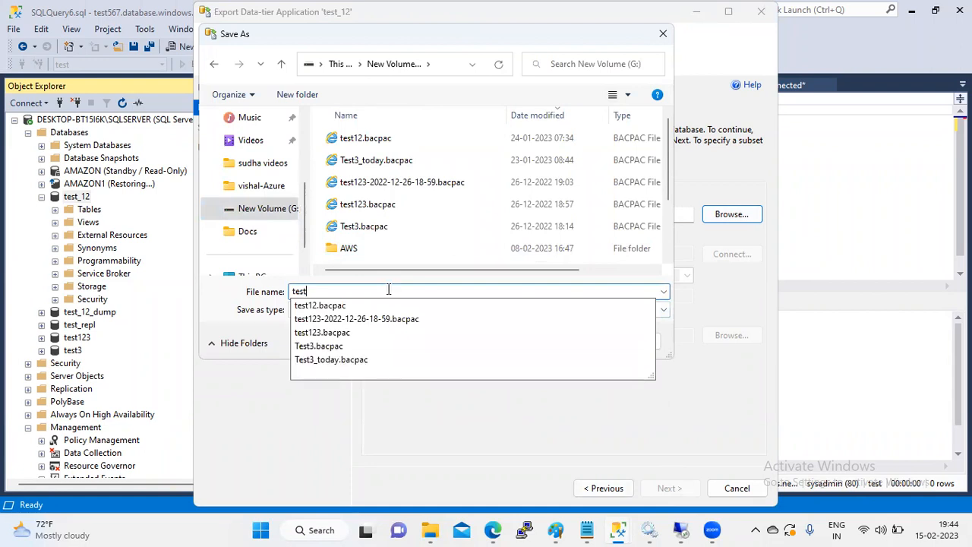
type("_12_backpac")
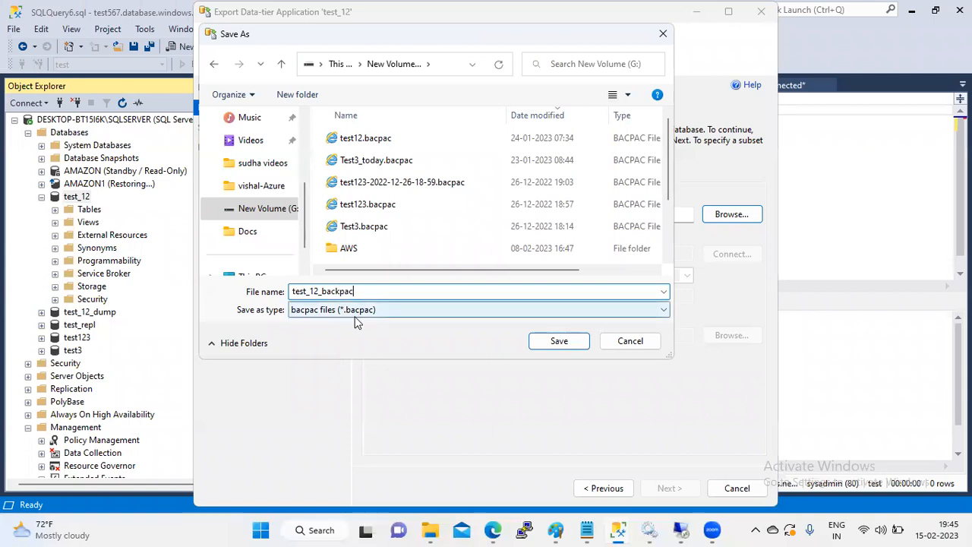
left_click(559, 342)
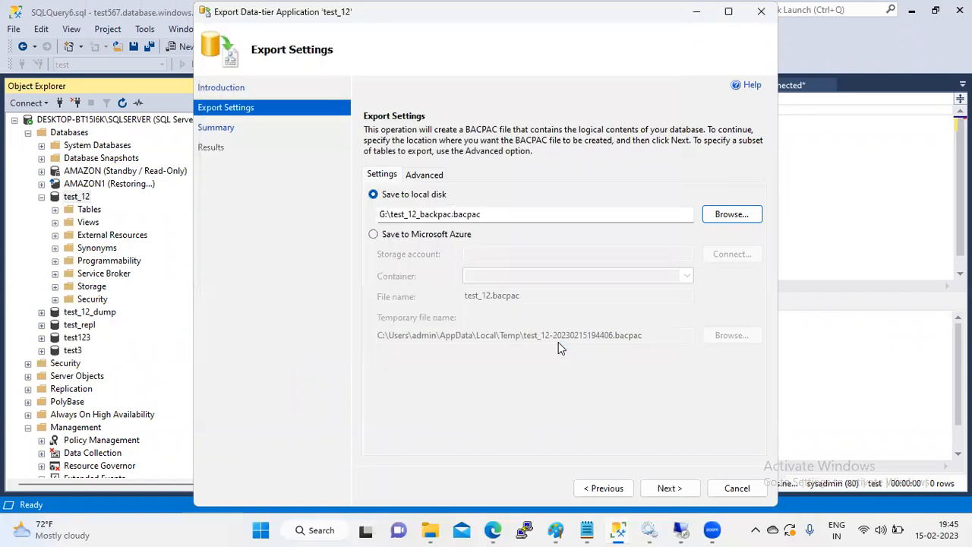
Step: In the Advanced tab, briefly exclude the emp table, then reselect all dbo tables
left_click(673, 488)
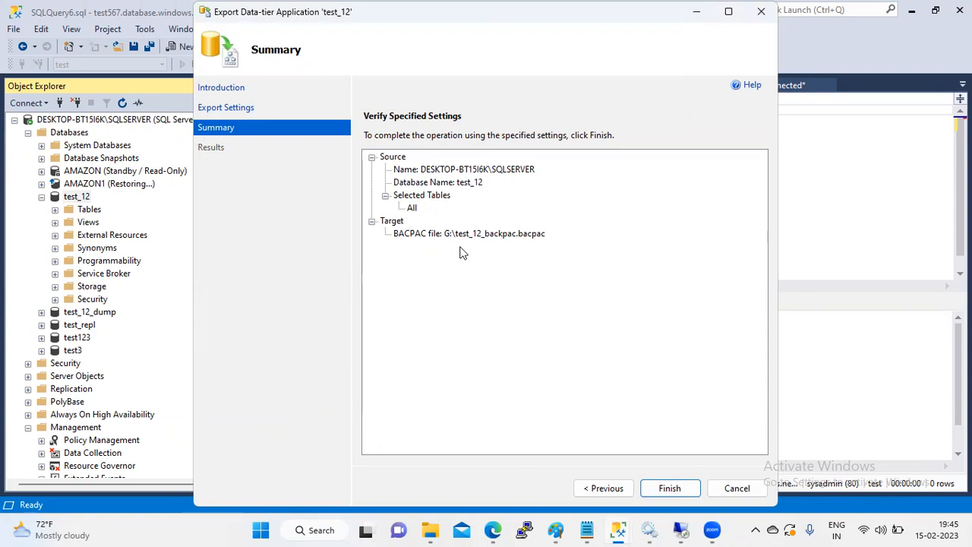
left_click(600, 489)
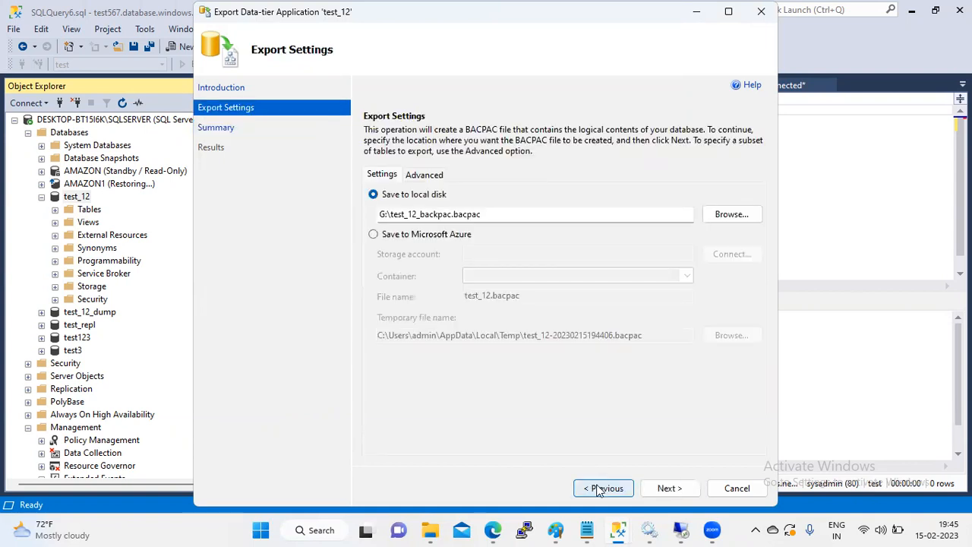
left_click(423, 176)
left_click(377, 216)
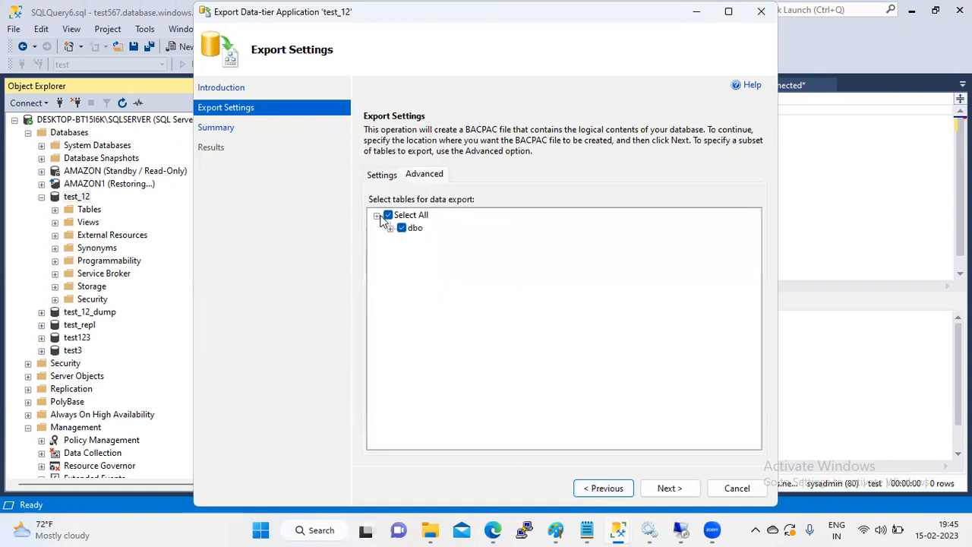
left_click(389, 228)
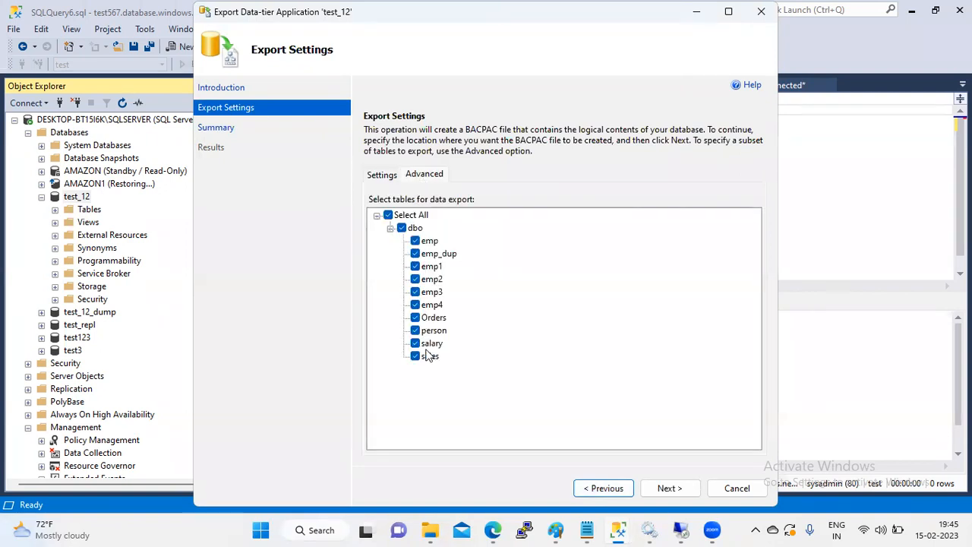
left_click(417, 241)
left_click(389, 216)
Step: Run the test_12 BACPAC export to Operation Complete and close the results
left_click(658, 491)
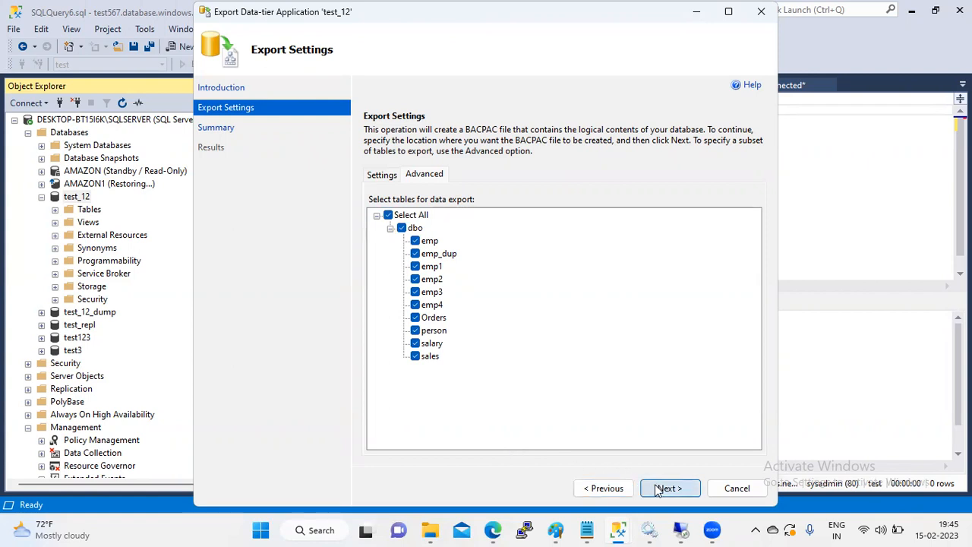
left_click(658, 490)
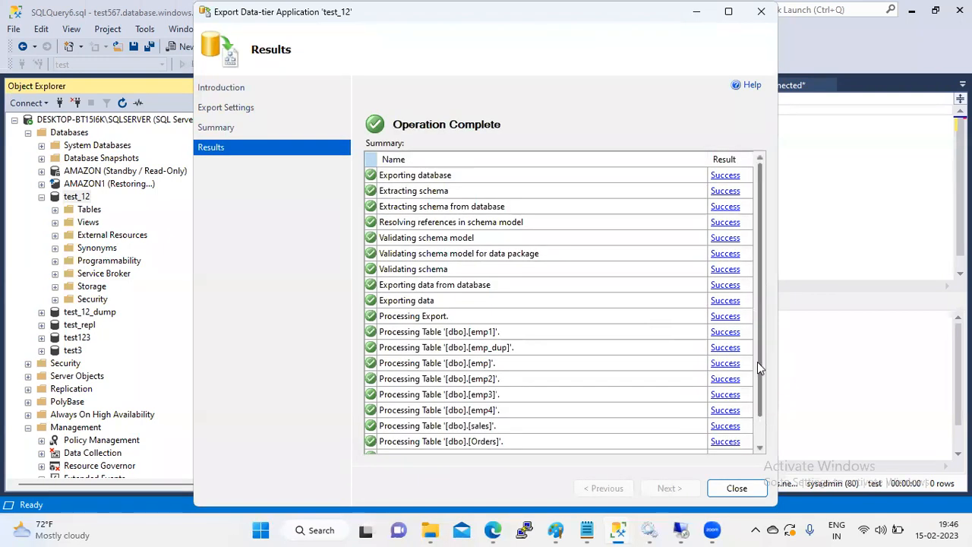
scroll(757, 362, "down", 1)
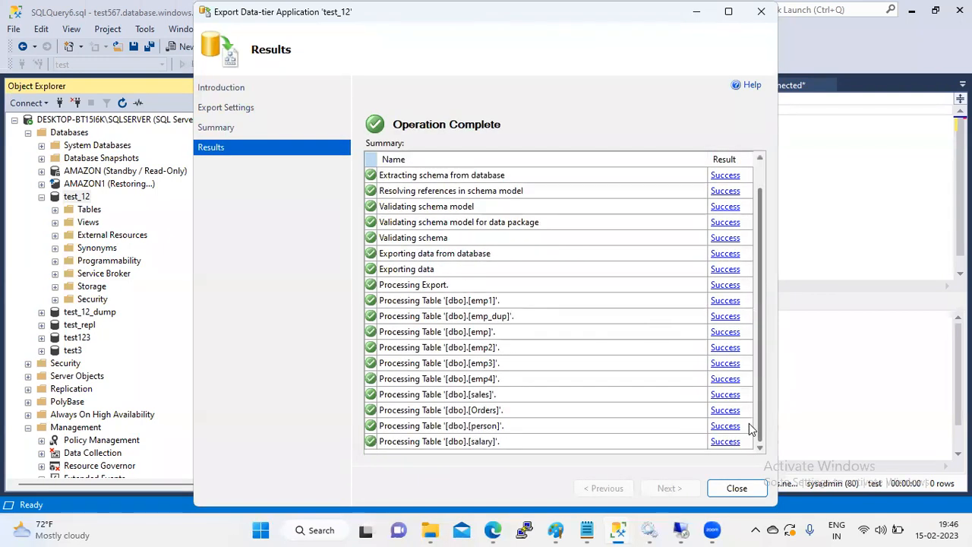
left_click(735, 489)
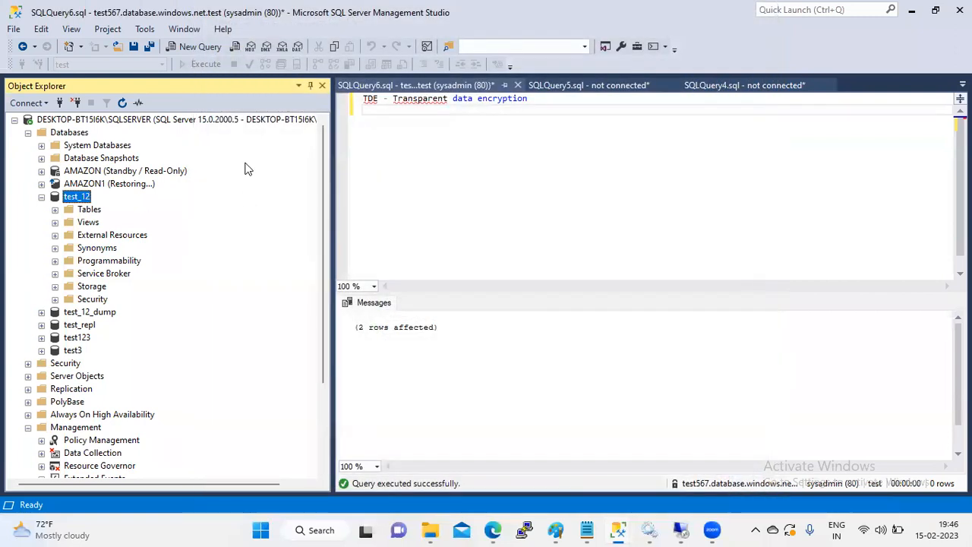
mouse_move(320, 164)
left_mouse_down()
mouse_move(326, 295)
mouse_move(329, 161)
left_mouse_up()
key("super+e")
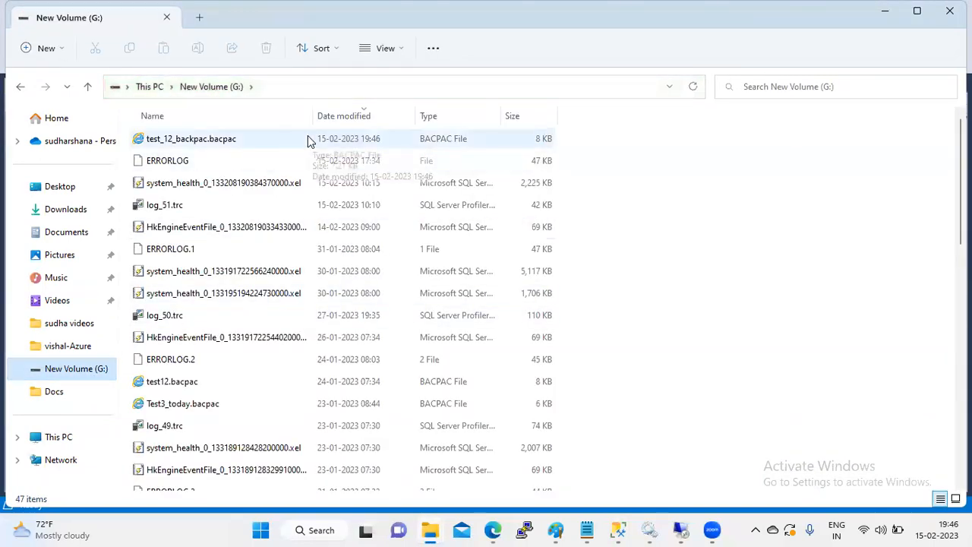
left_click(332, 138)
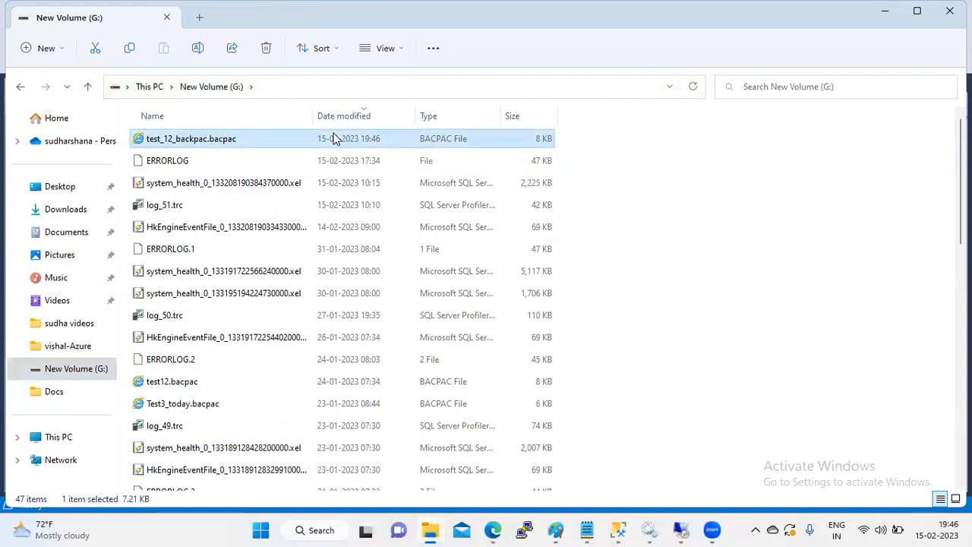
key("alt+Tab")
Step: Collapse the local server tree and start a data-tier import on test567's Databases folder
left_click(27, 133)
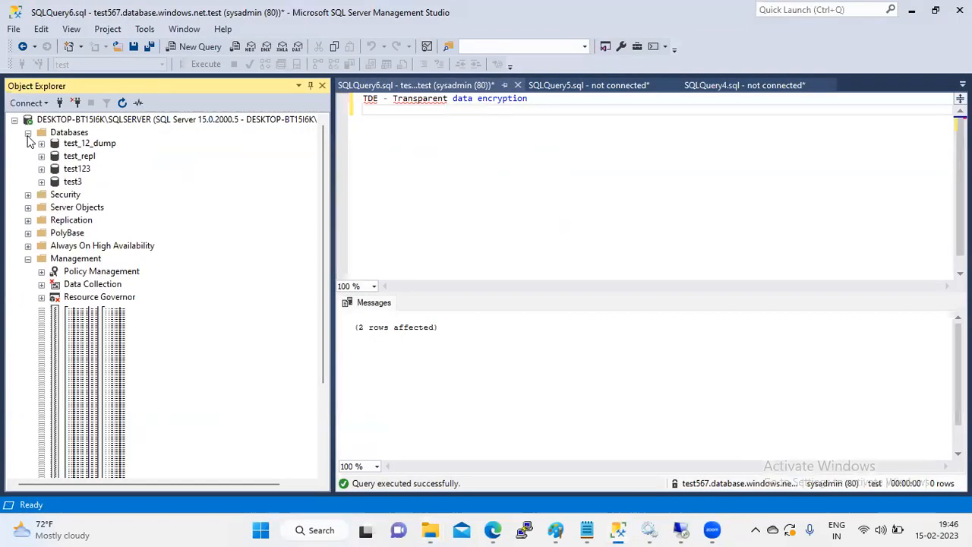
left_click(15, 121)
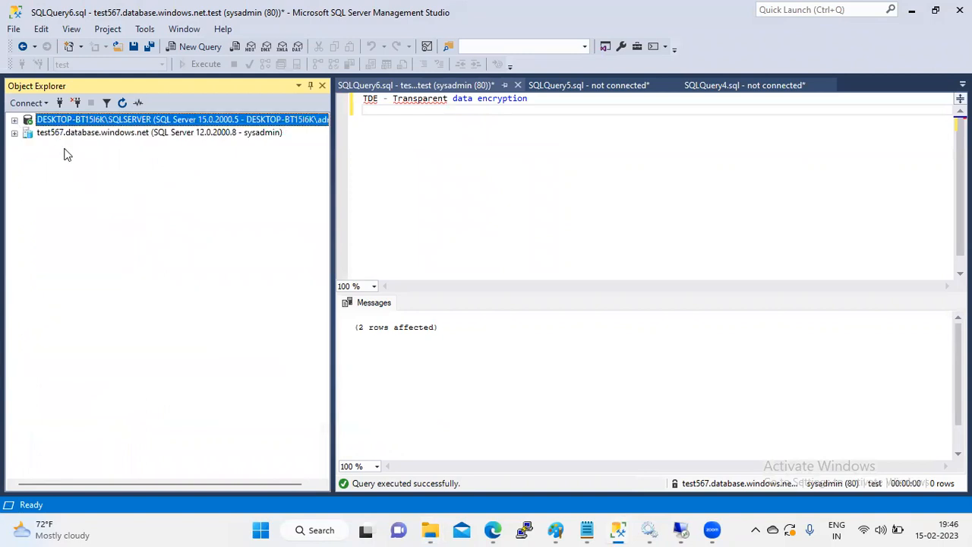
left_click(80, 133)
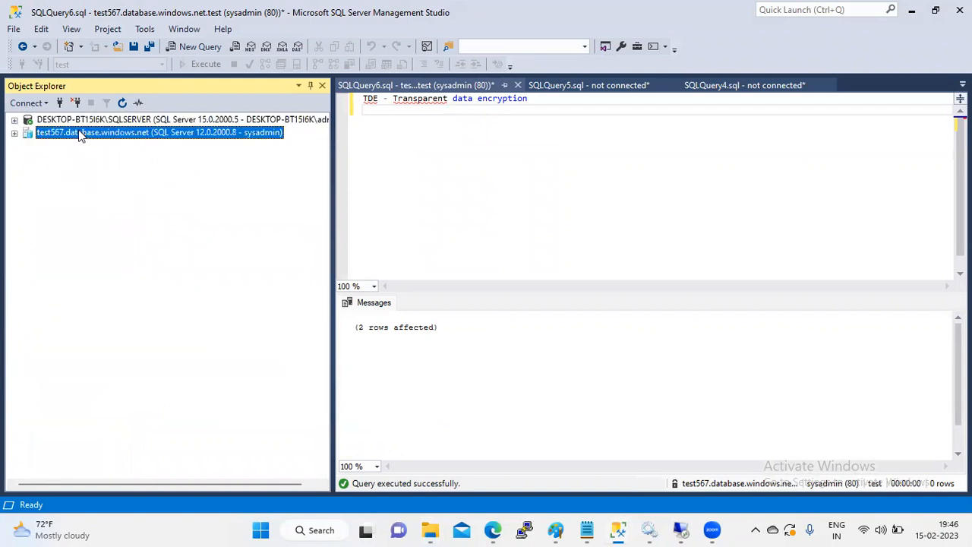
left_click(14, 133)
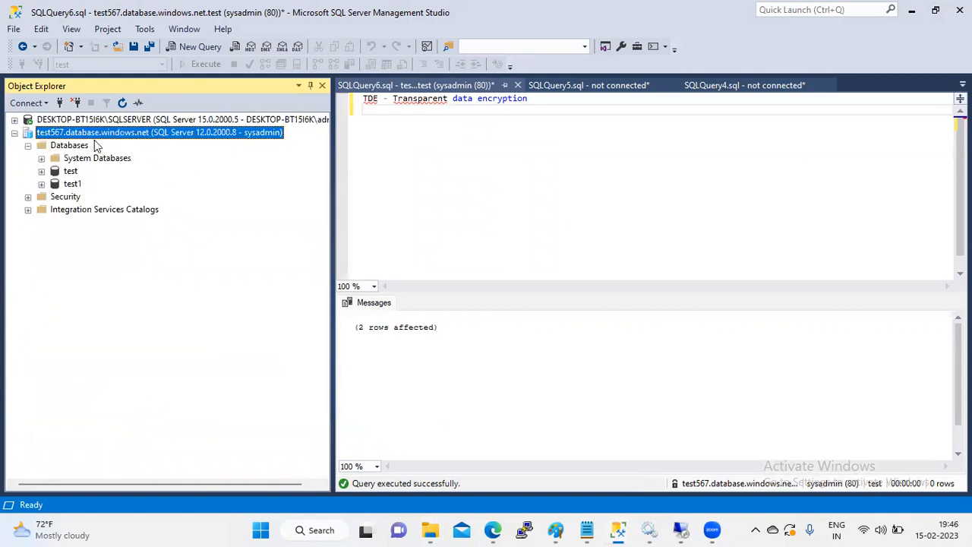
left_click(69, 148)
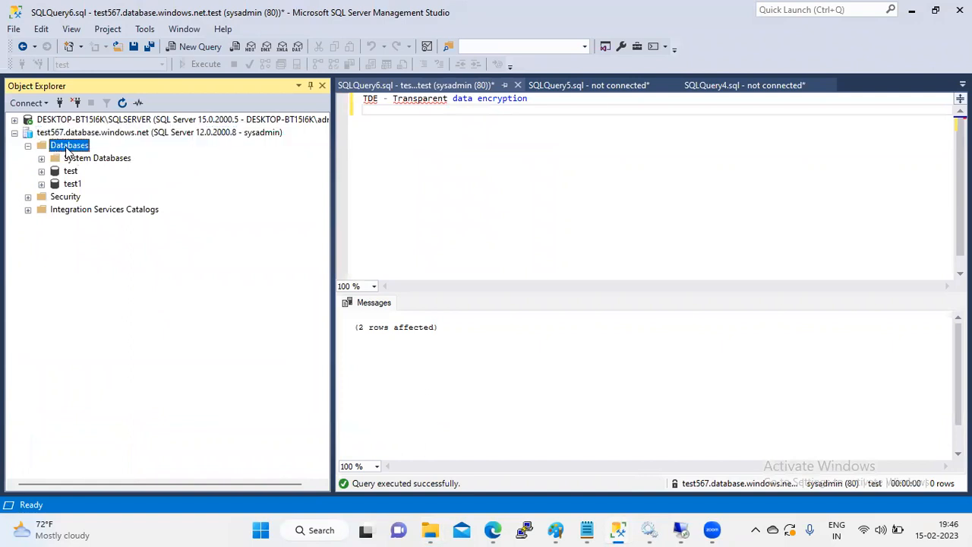
right_click(67, 150)
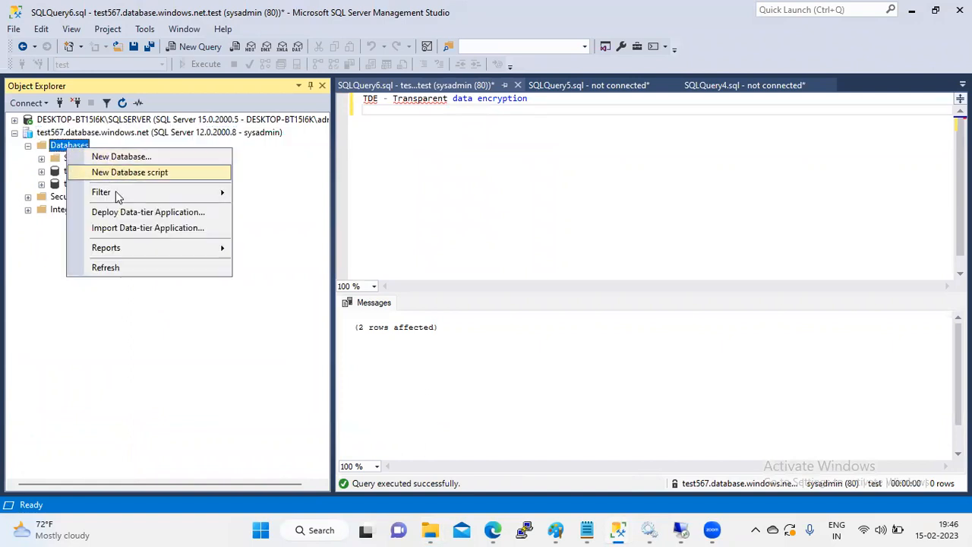
left_click(168, 226)
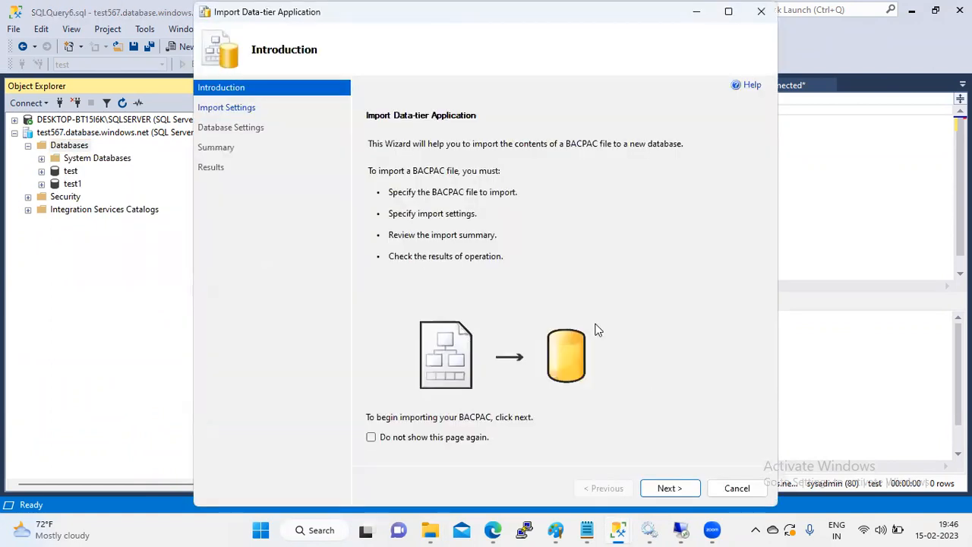
Step: Select G:\test_12_backpac.bacpac as the file to import
left_click(670, 488)
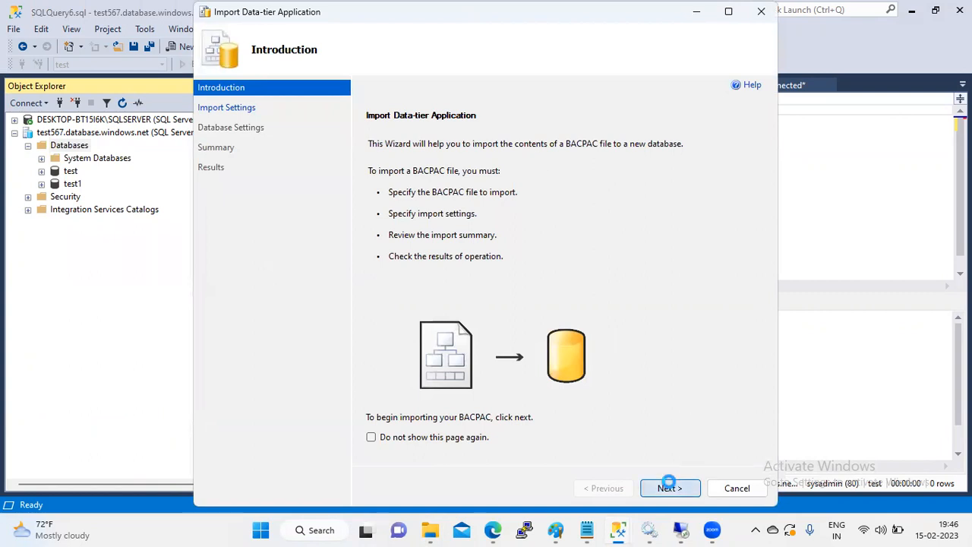
left_click(734, 178)
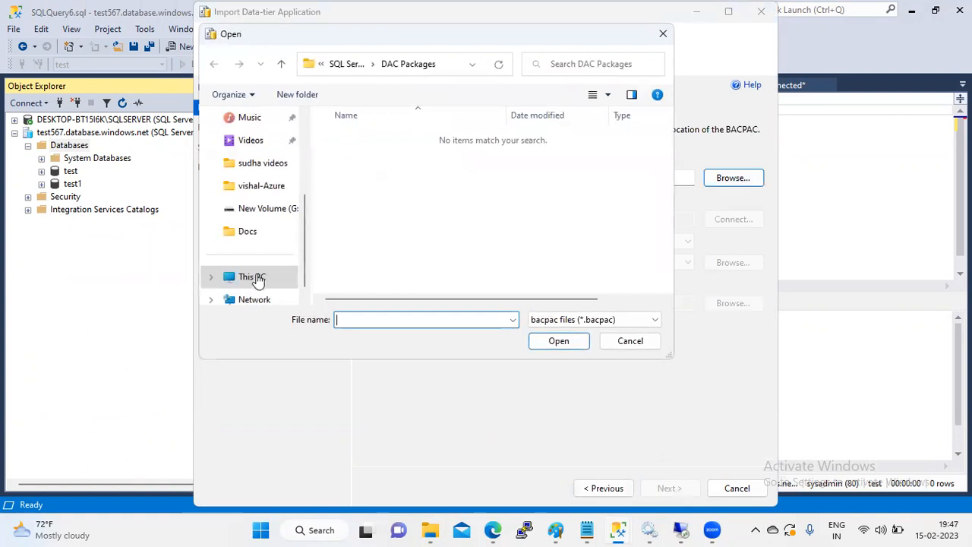
left_click(271, 210)
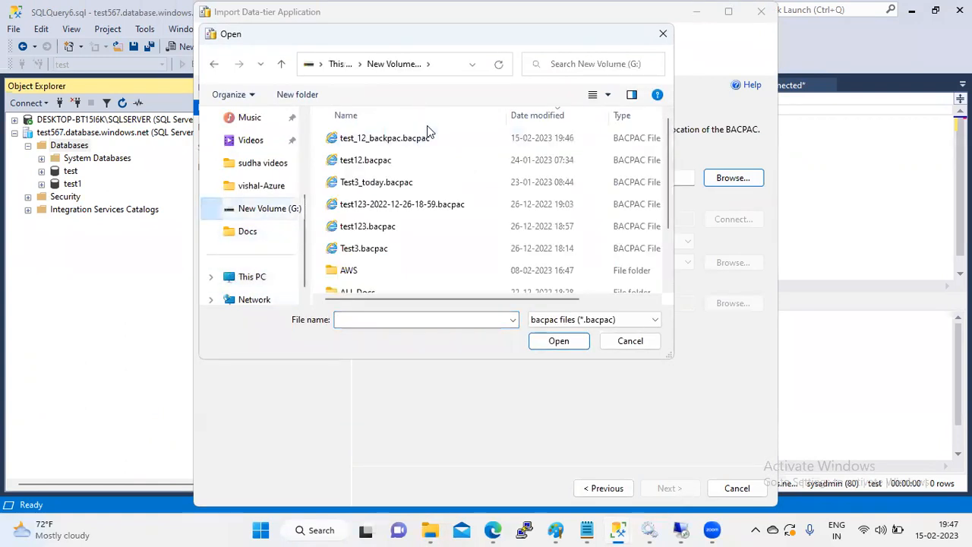
left_click(429, 138)
left_click(558, 341)
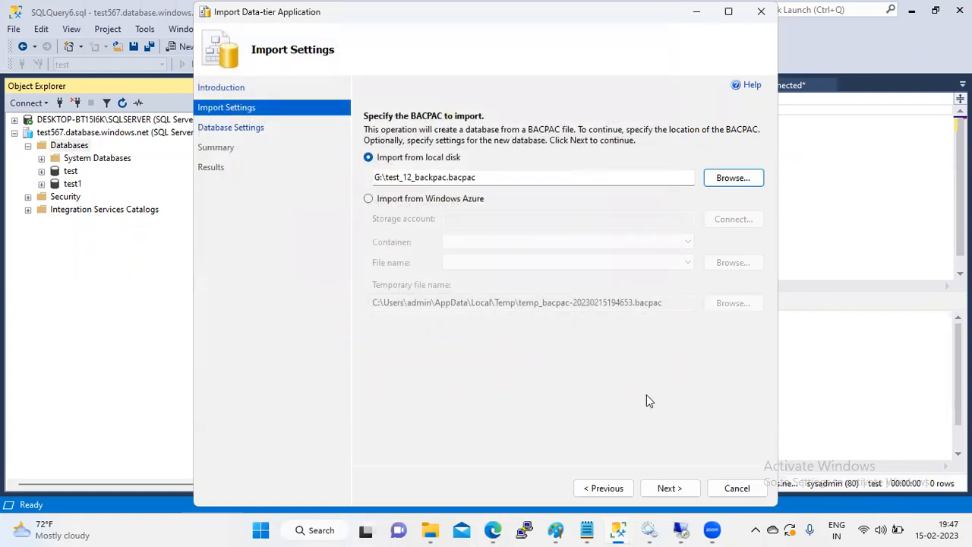
Step: Set the new database to Basic edition, name it test_12, and start the import
left_click(670, 489)
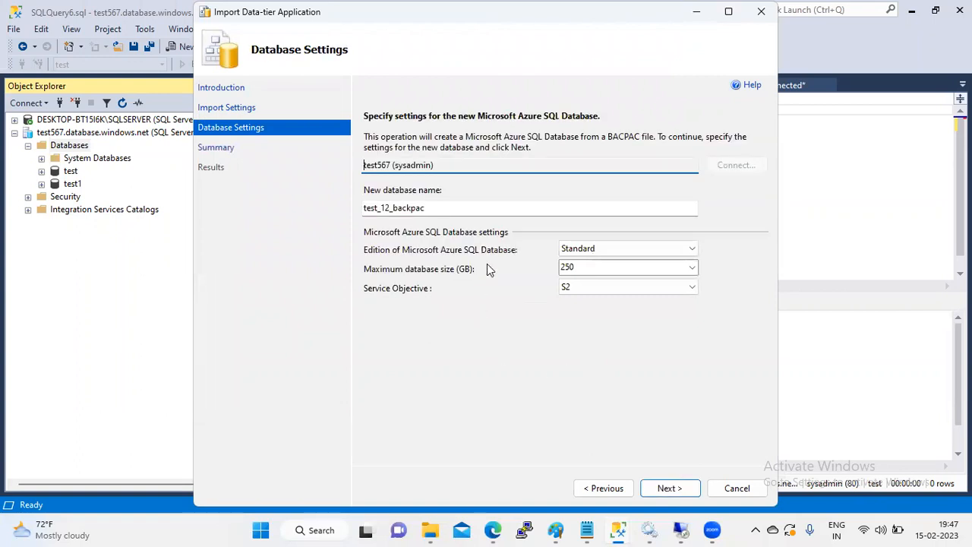
left_click(687, 249)
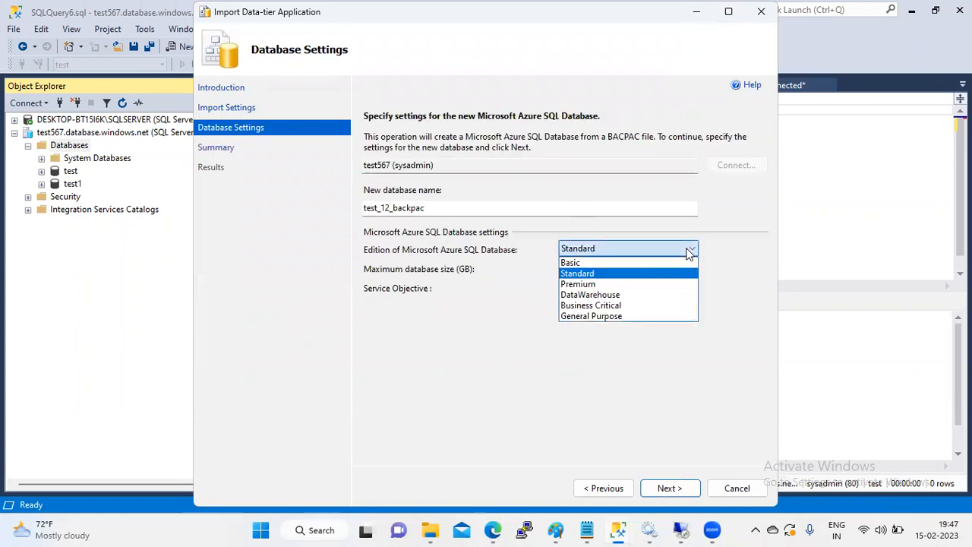
left_click(633, 262)
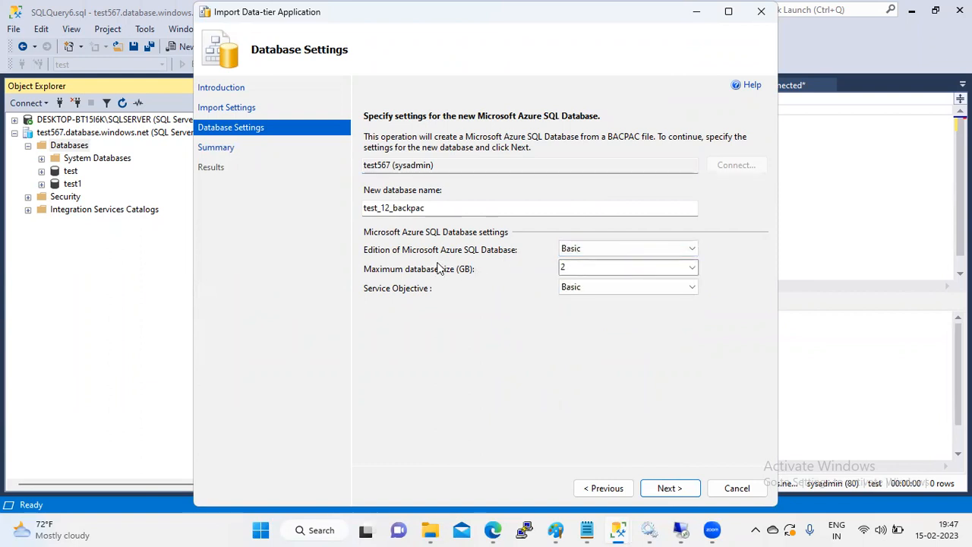
left_click(437, 206)
key("BackSpace")
key("BackSpace")
key("BackSpace")
key("BackSpace")
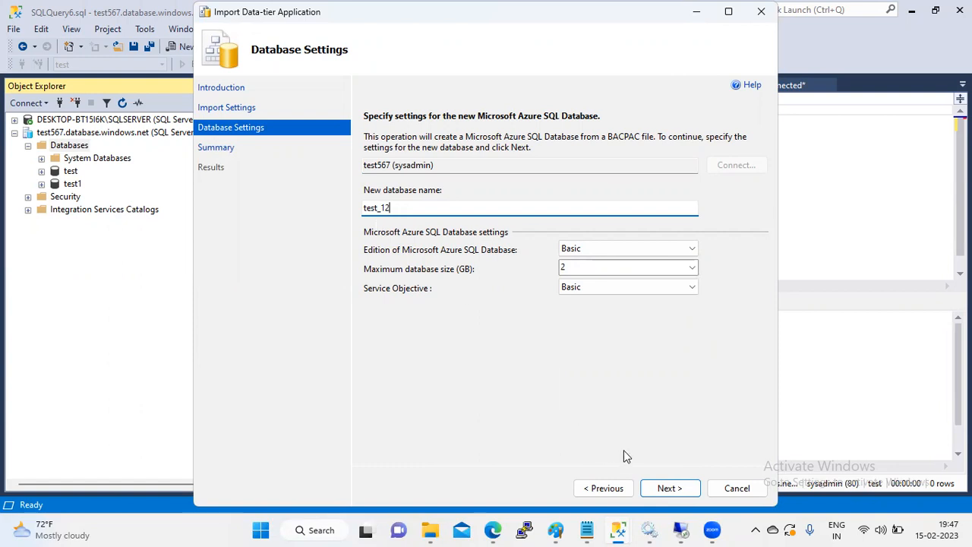
left_click(673, 489)
left_click(670, 488)
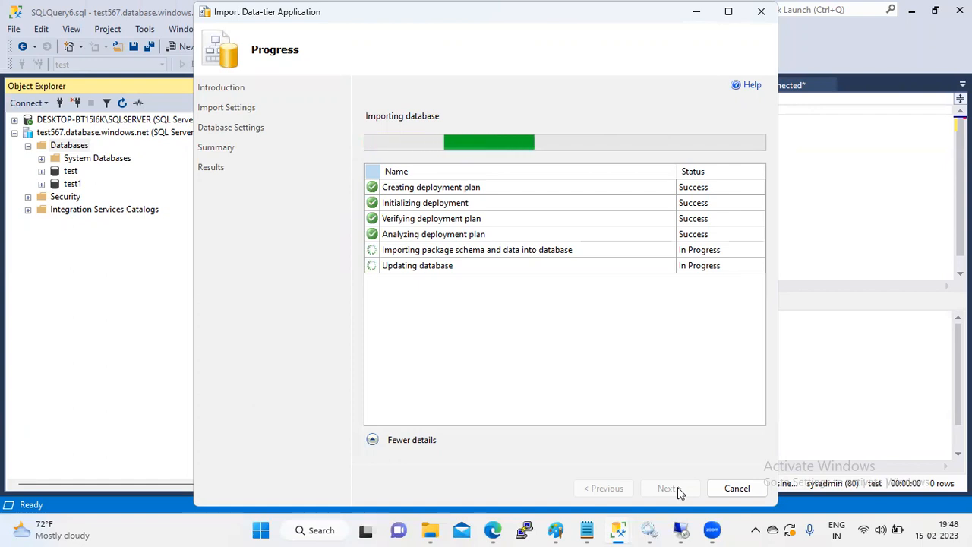
Step: Let the test_12 import into test567 run while its progress updates
mouse_move(712, 530)
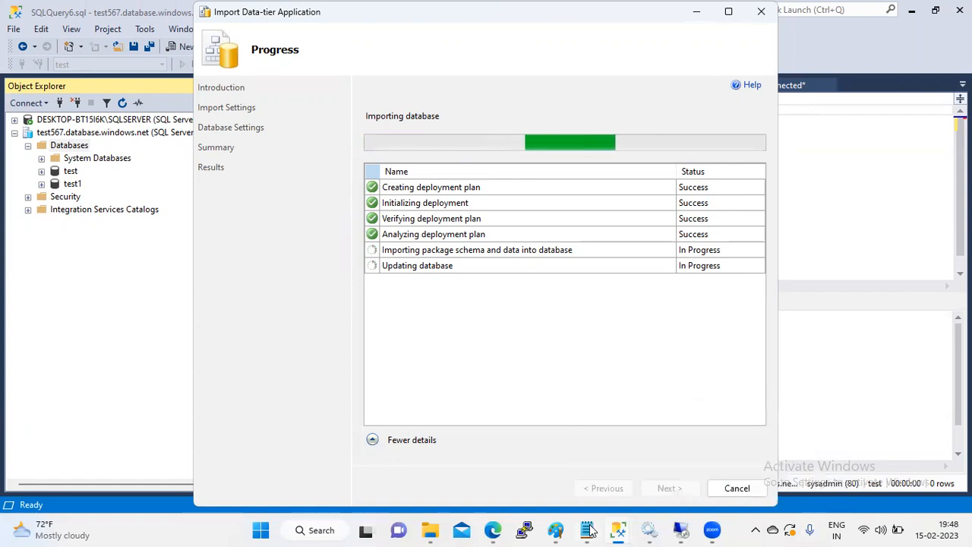
mouse_move(495, 530)
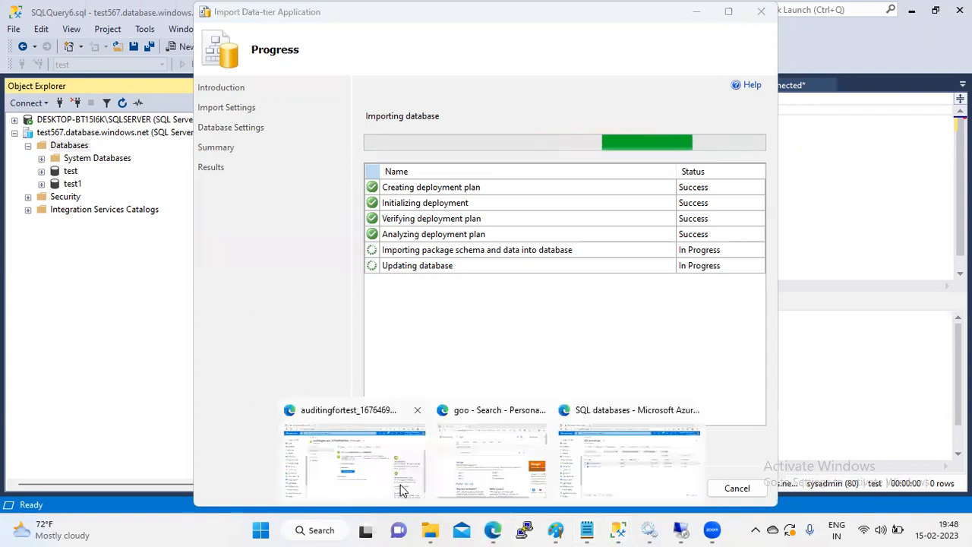
Step: In the Azure portal, view the test database's overview, then open SQLVM1's overview page
left_click(618, 443)
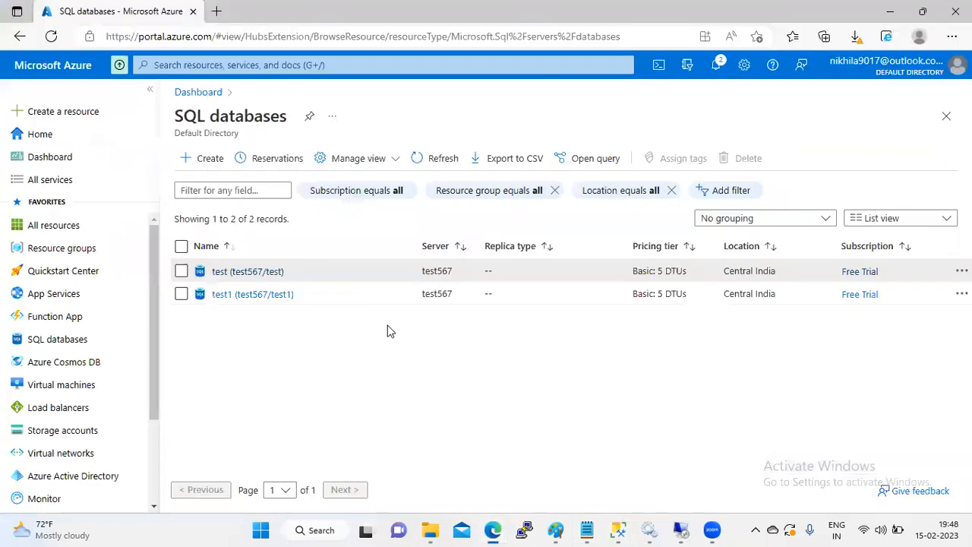
left_click(269, 275)
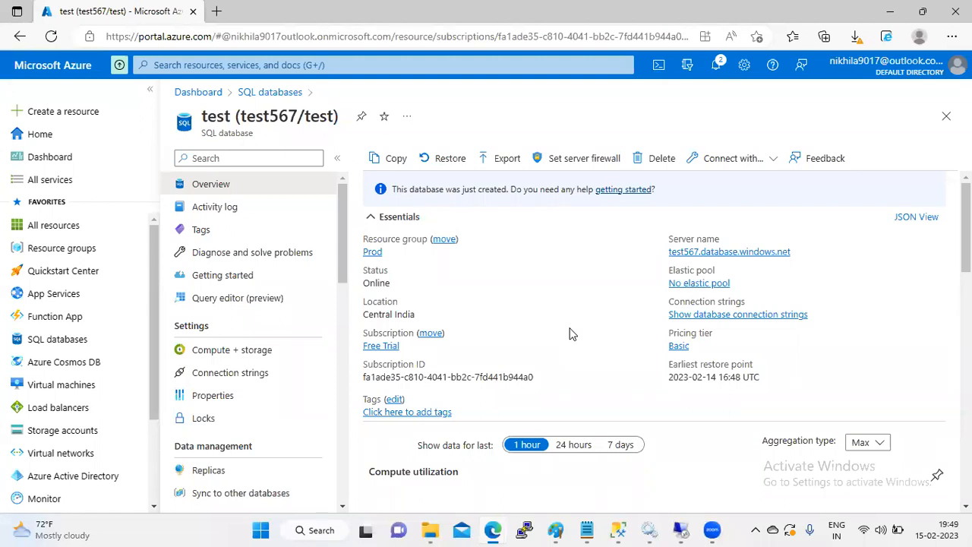
left_click(64, 395)
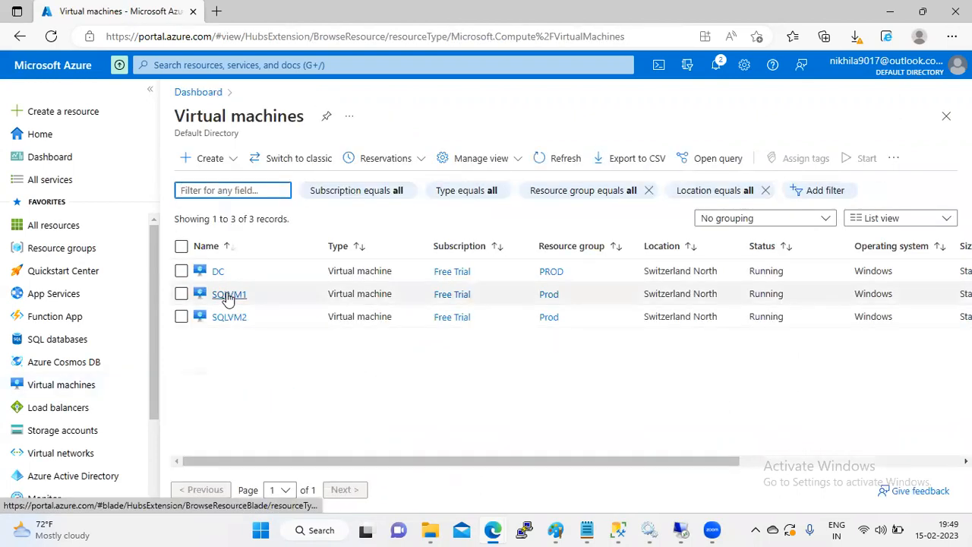
left_click(228, 296)
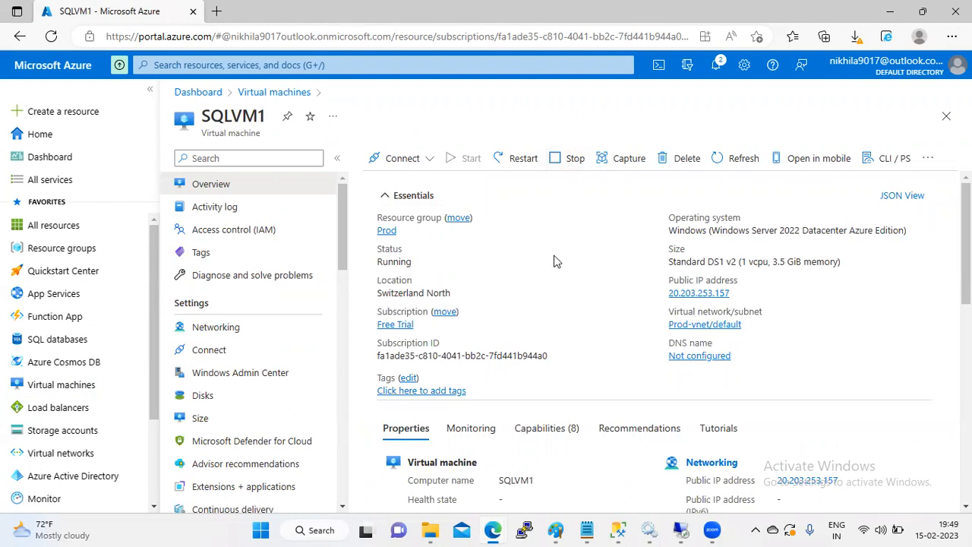
mouse_move(618, 531)
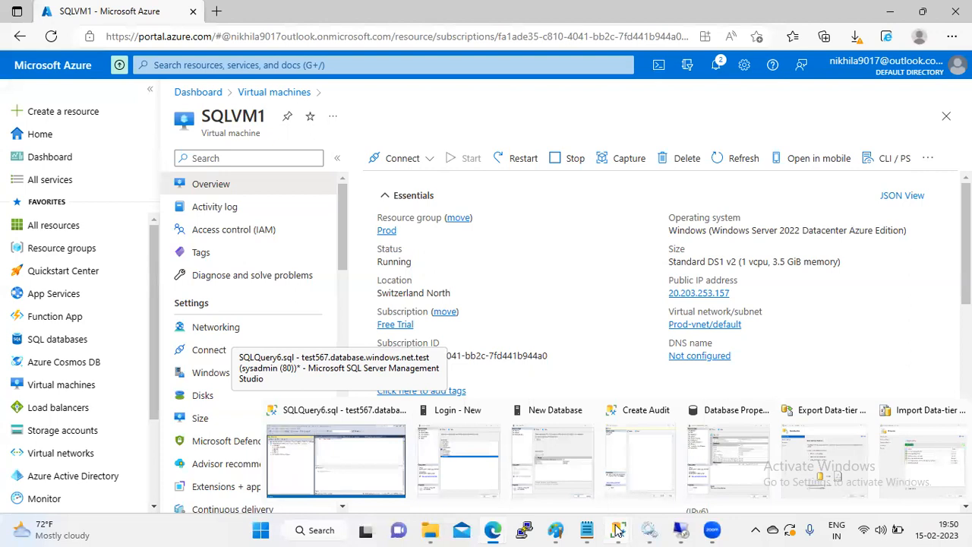
Step: Check the running import's progress window, then return to the main Management Studio window
left_click(919, 465)
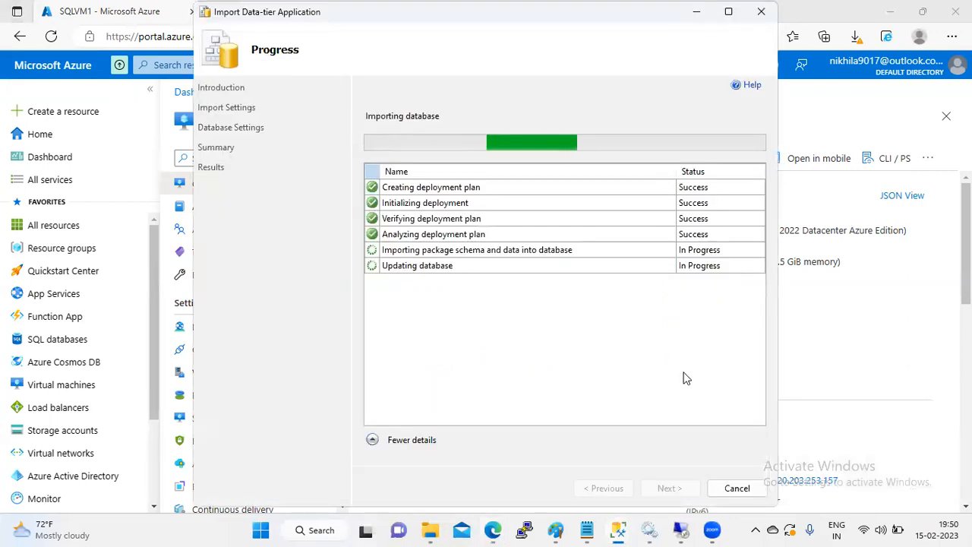
mouse_move(528, 524)
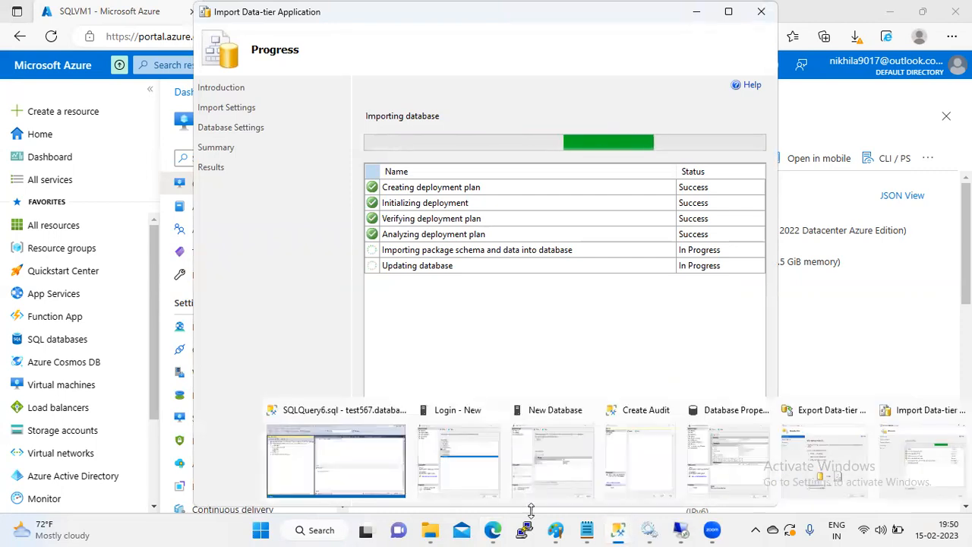
left_click(358, 484)
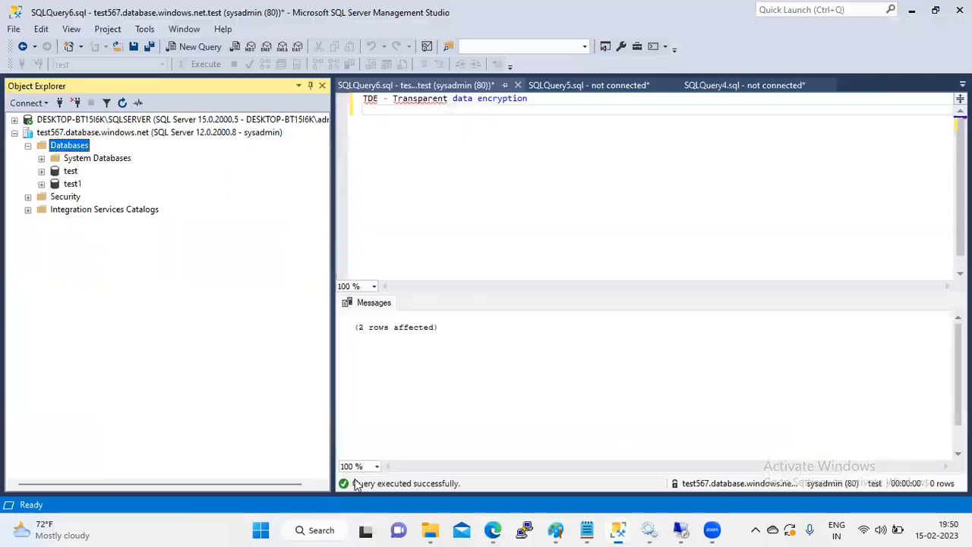
Step: Launch Deploy Database to Microsoft Azure SQL Database for the local test_12 database
left_click(15, 120)
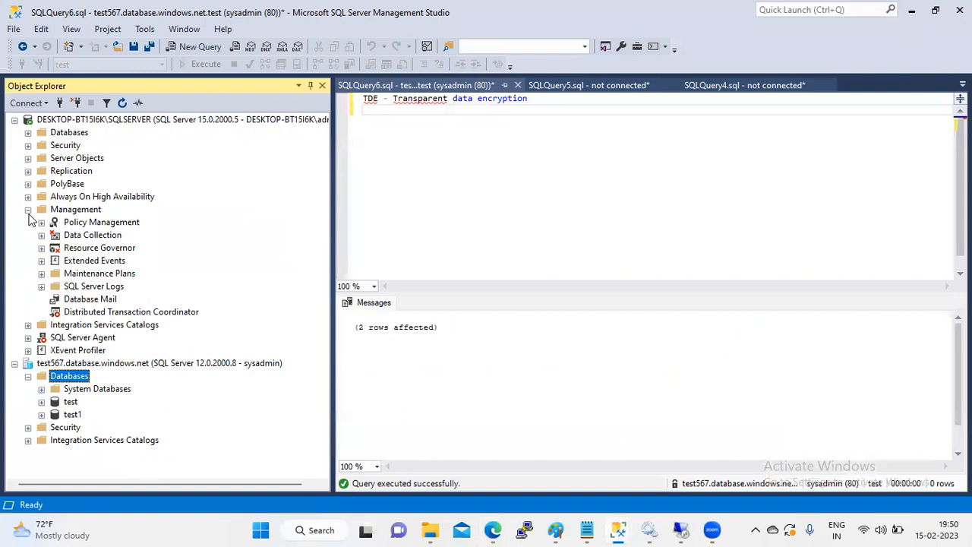
left_click(28, 210)
left_click(29, 132)
right_click(81, 197)
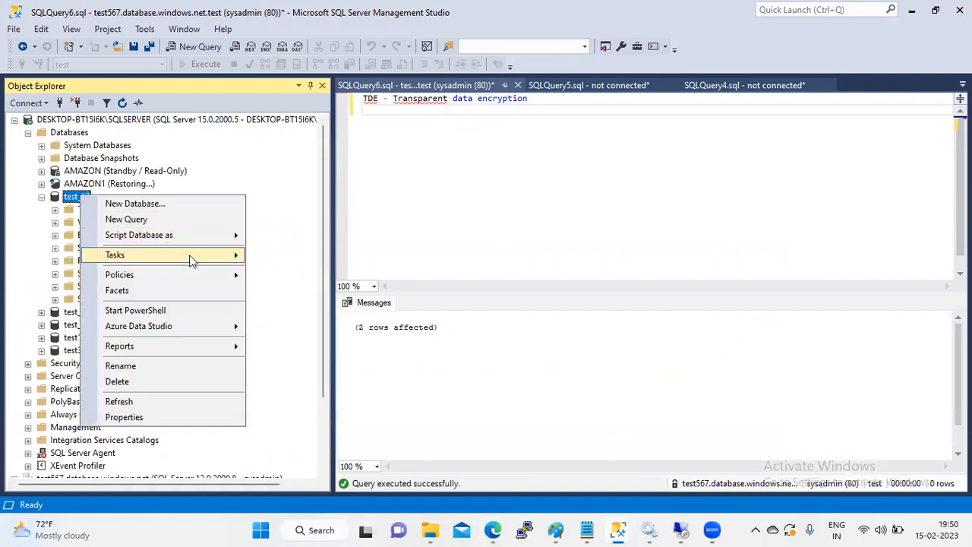
mouse_move(192, 259)
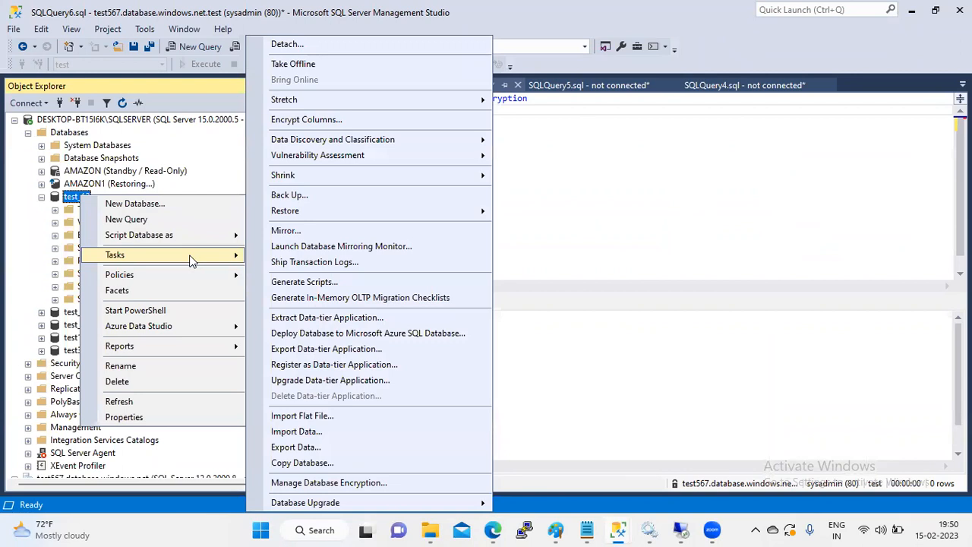
left_click(334, 335)
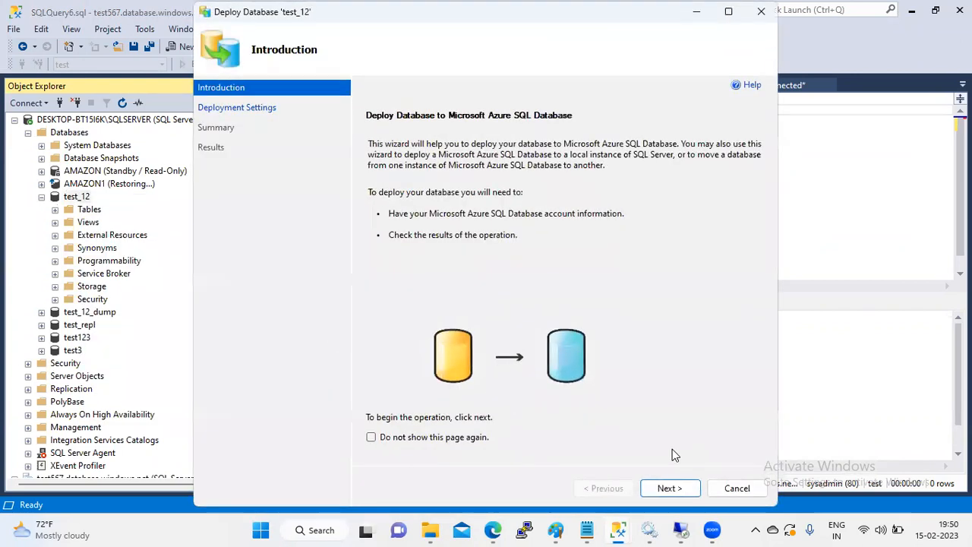
Step: Connect the deployment to test567 with the SQL login password, then minimize the wizard
left_click(671, 489)
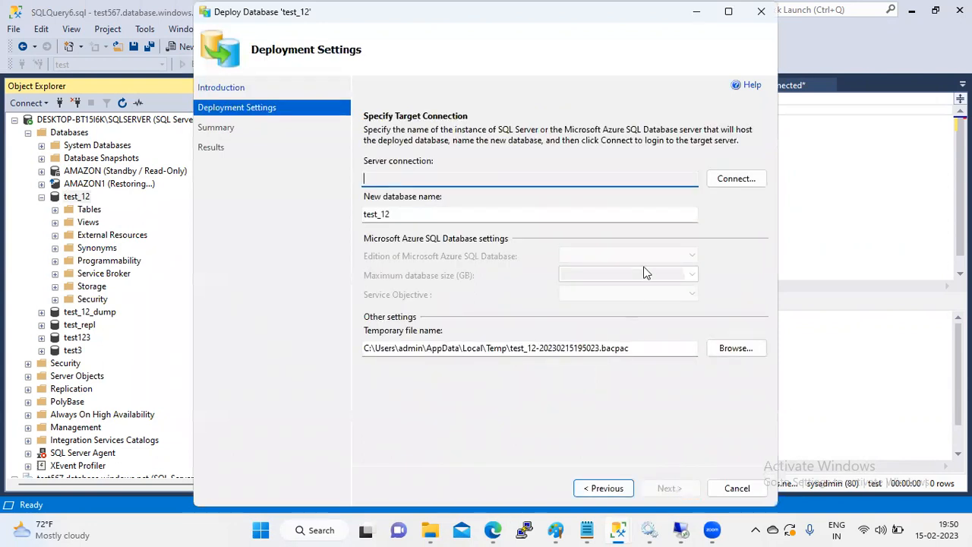
left_click(737, 177)
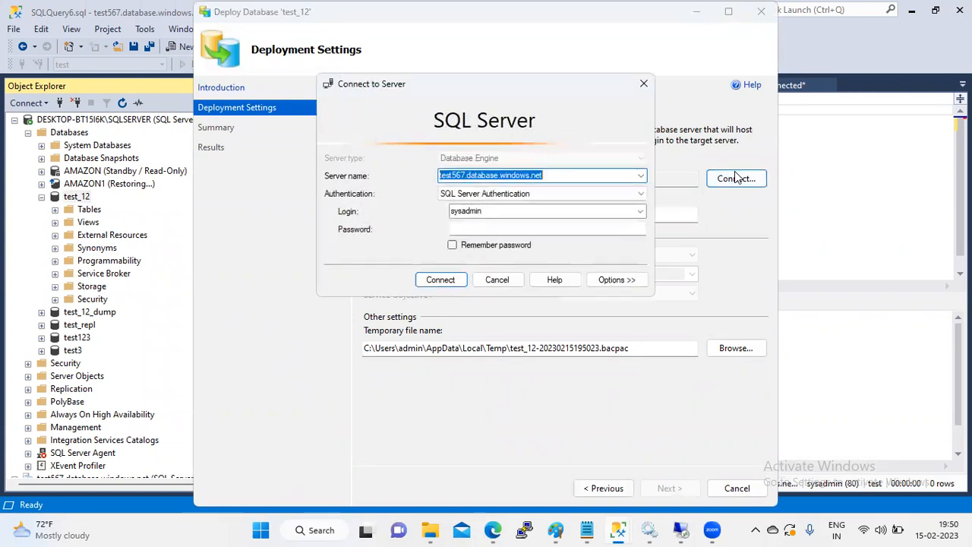
left_click(487, 229)
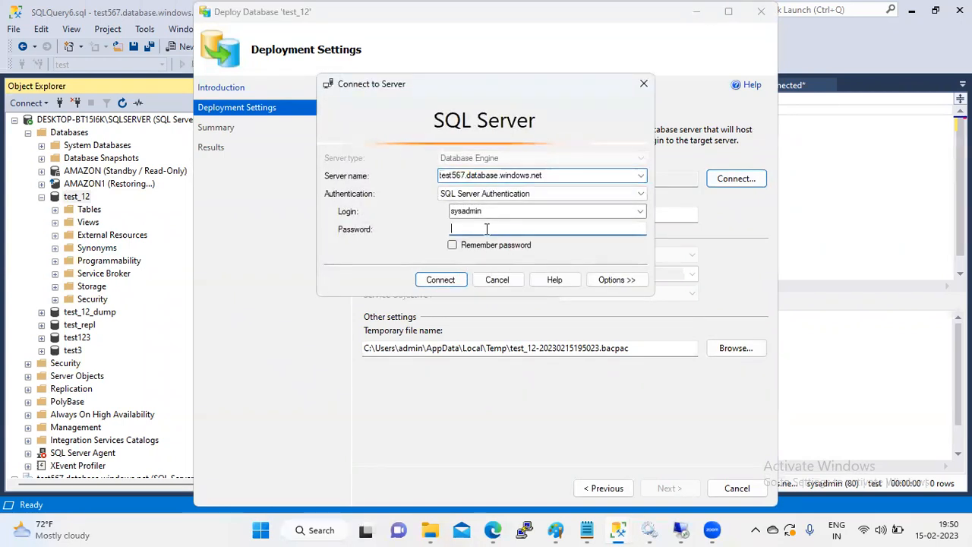
type("*******")
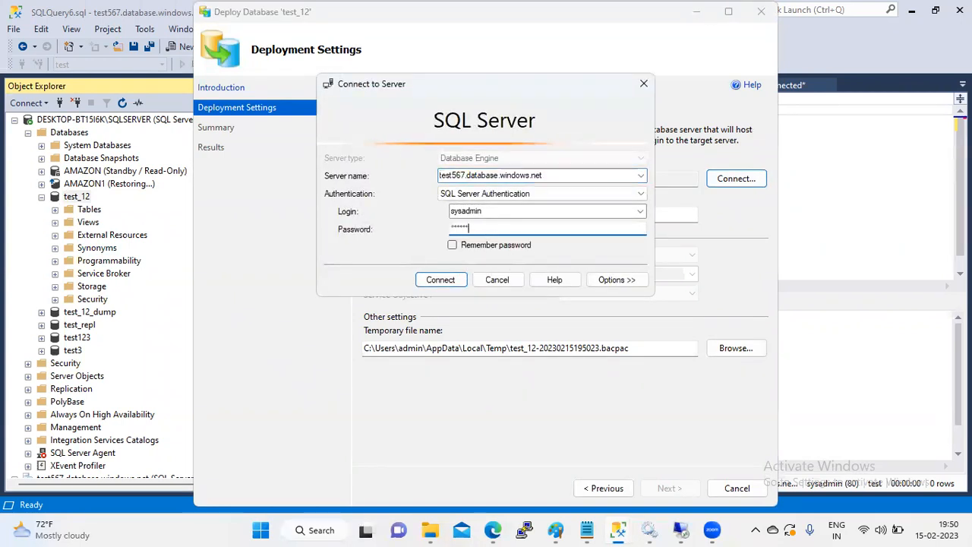
type("*****")
left_click(441, 280)
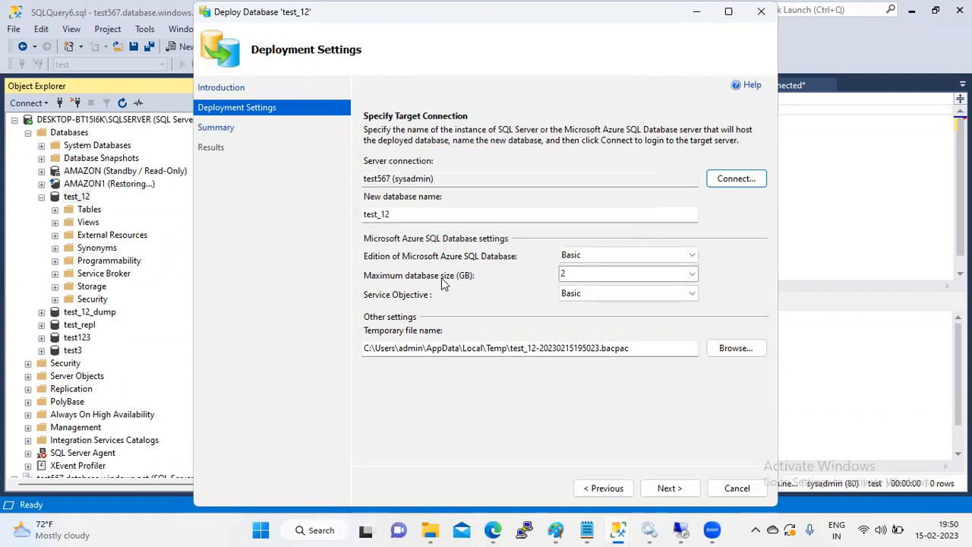
left_click(761, 11)
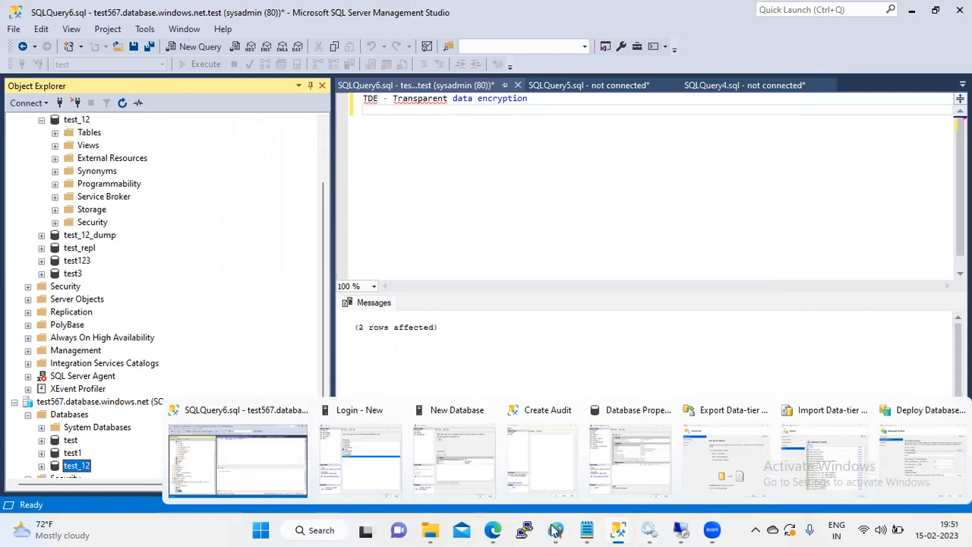
Step: In the Azure portal, list the SQL databases and open the + Create SQL Database form
mouse_move(493, 530)
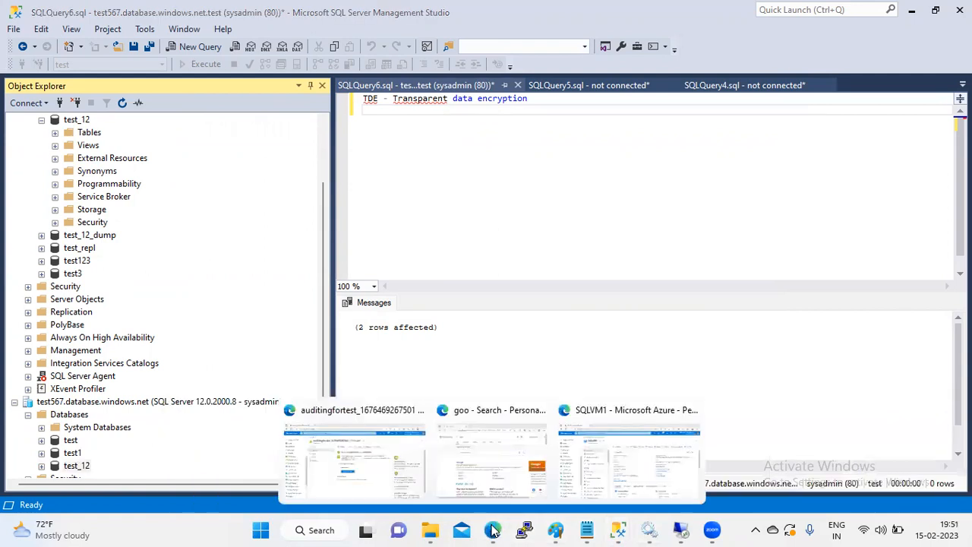
left_click(600, 468)
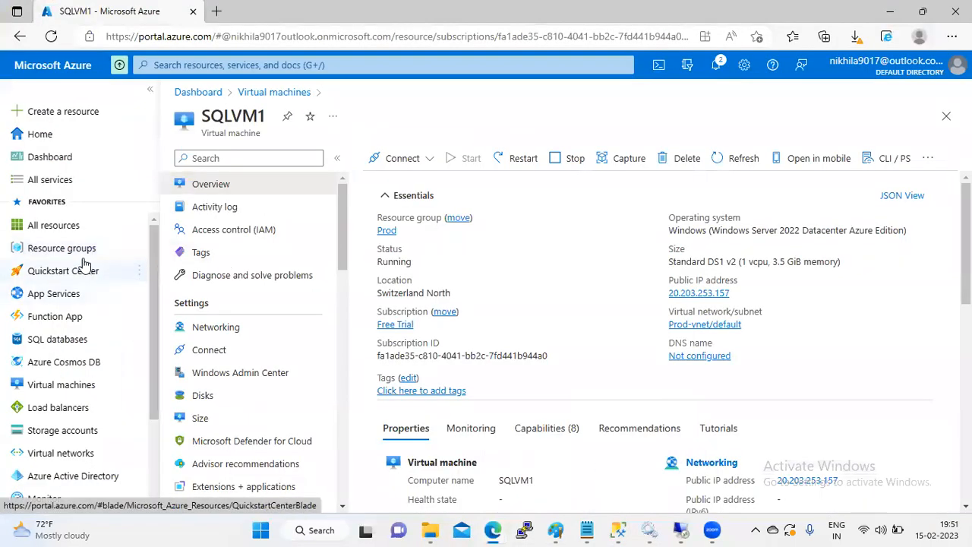
left_click(47, 340)
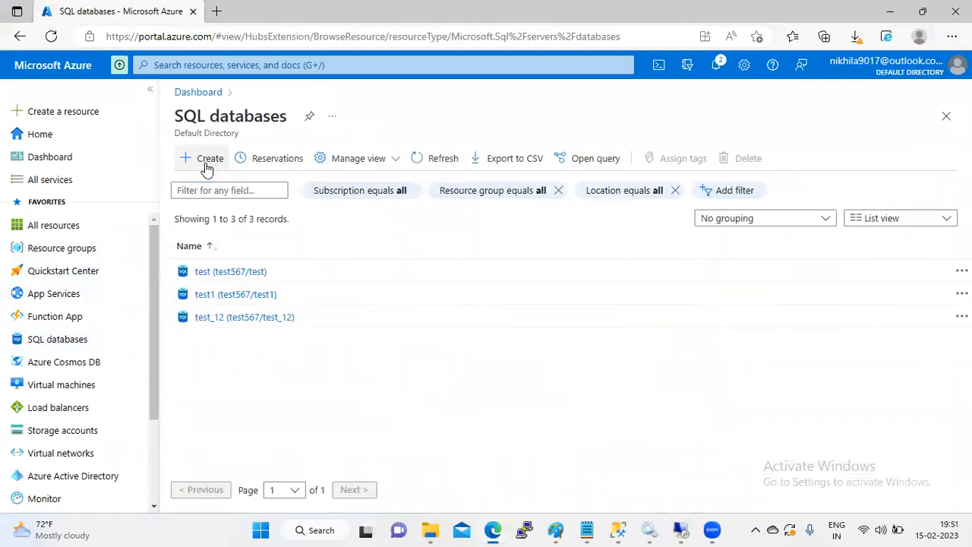
left_click(207, 159)
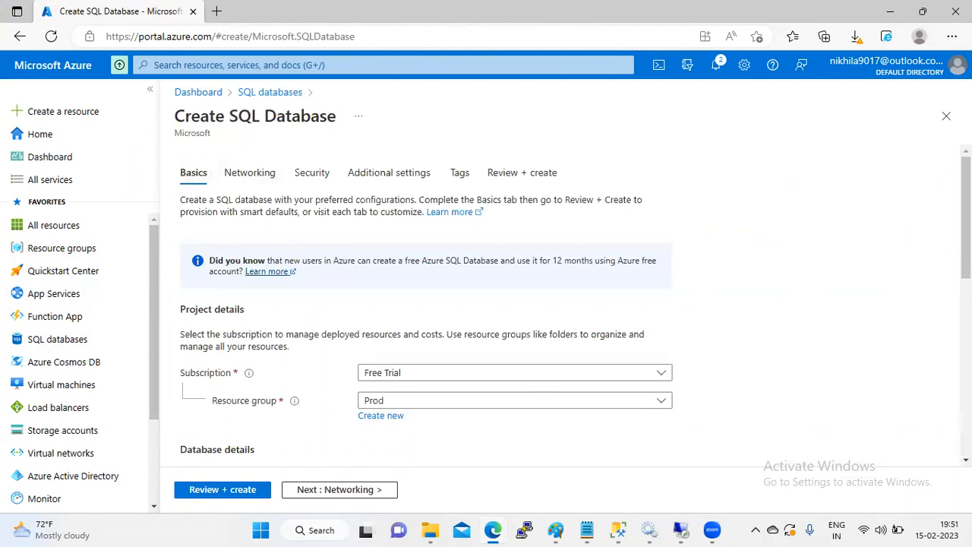
left_click_drag(959, 218, 965, 215)
left_click(940, 230)
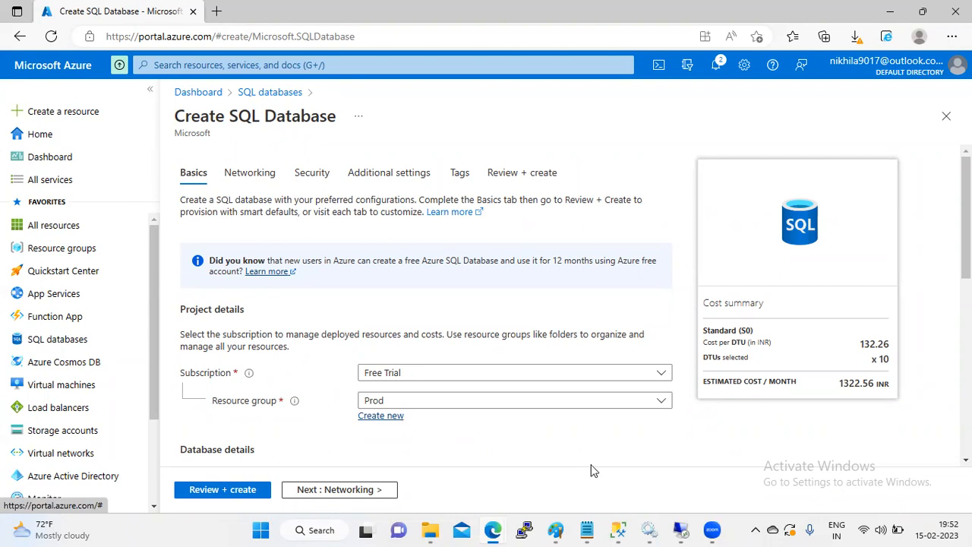
left_click(624, 528)
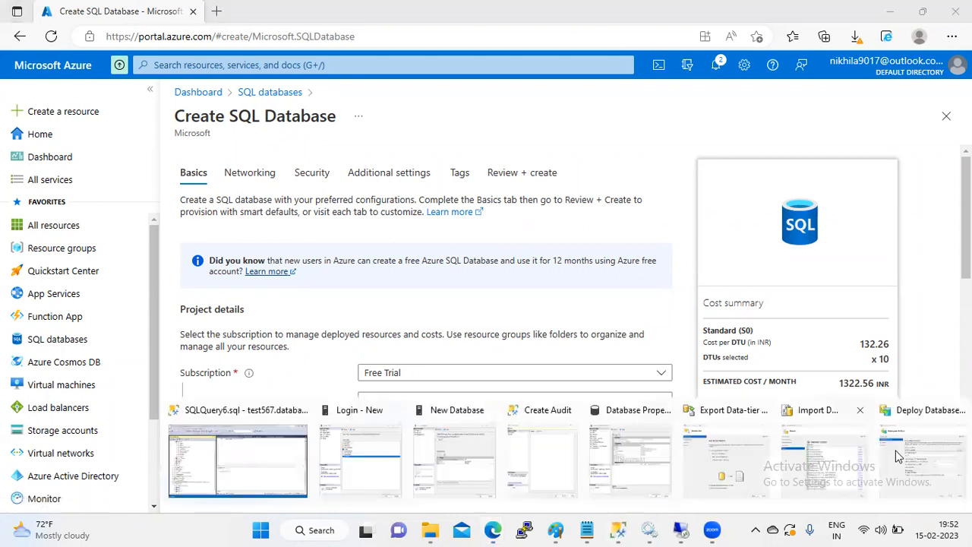
Step: Cancel the test_12 deployment wizard and confirm abandoning it
left_click(902, 456)
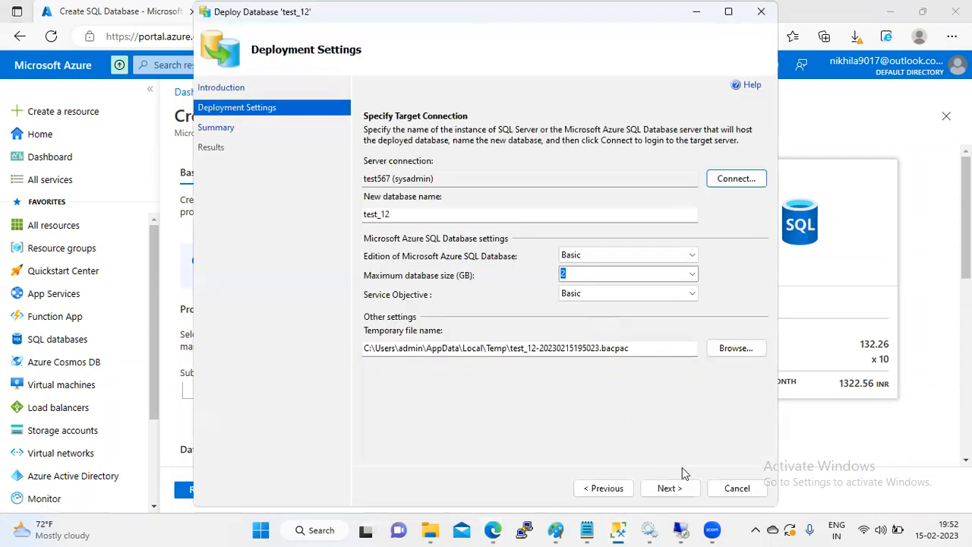
left_click(736, 488)
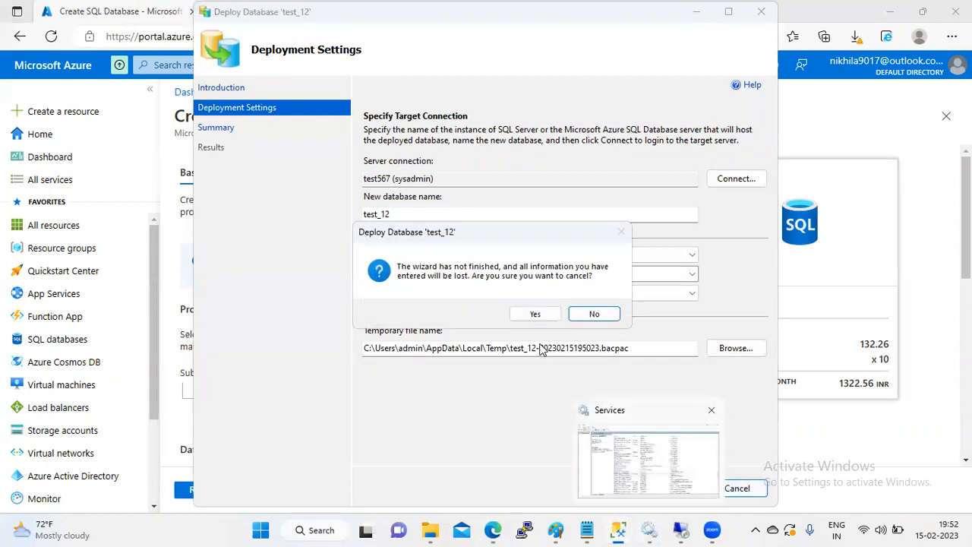
left_click(536, 315)
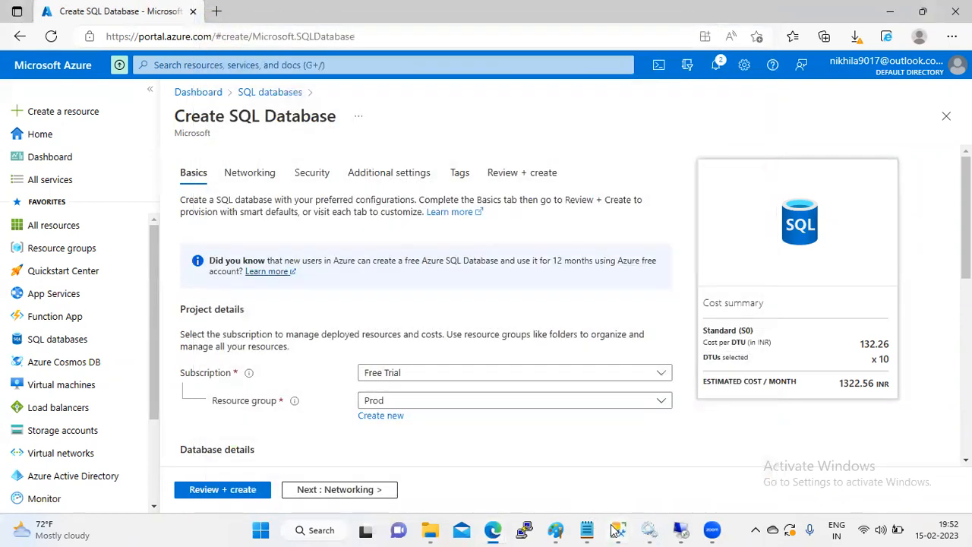
Step: Review the finished import's results, close them, and return to the main window
mouse_move(597, 527)
left_click(912, 477)
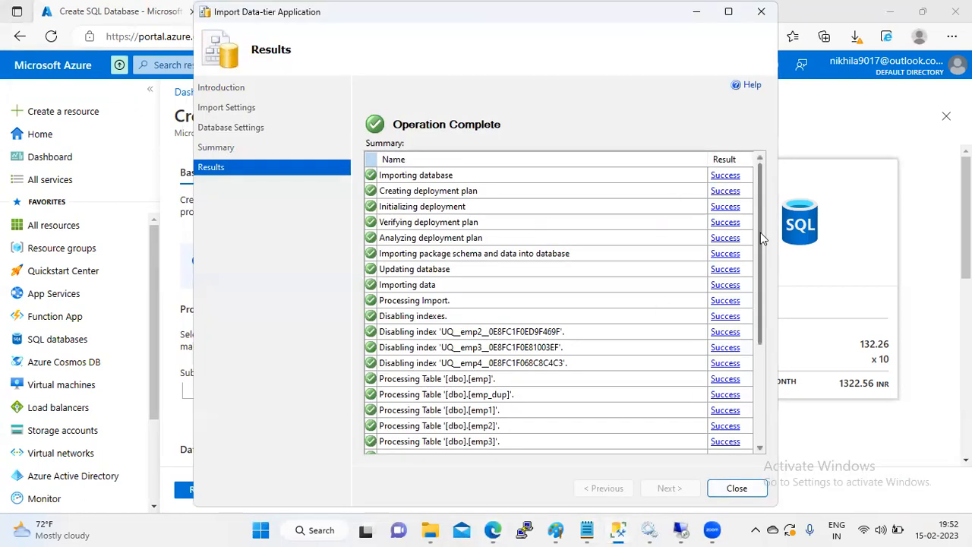
left_click_drag(763, 257, 755, 372)
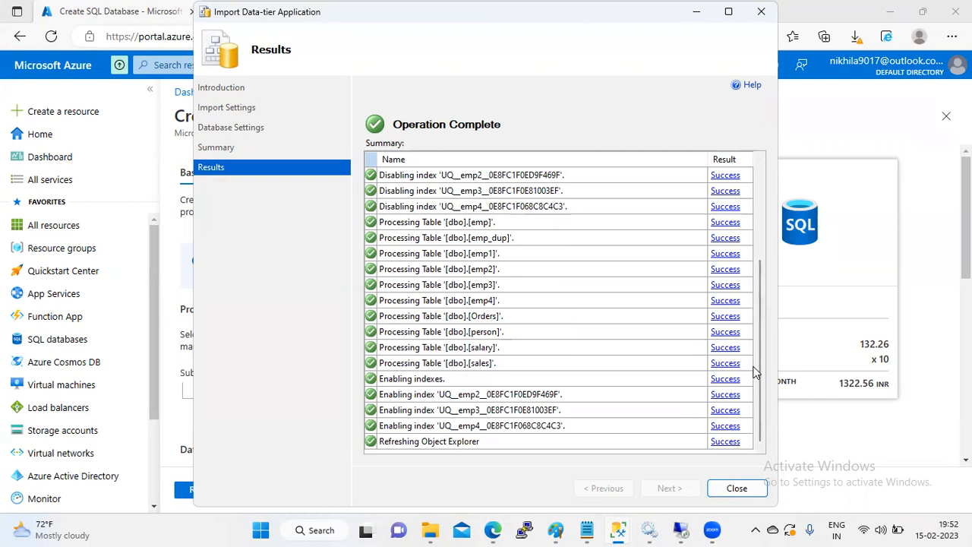
left_click(732, 489)
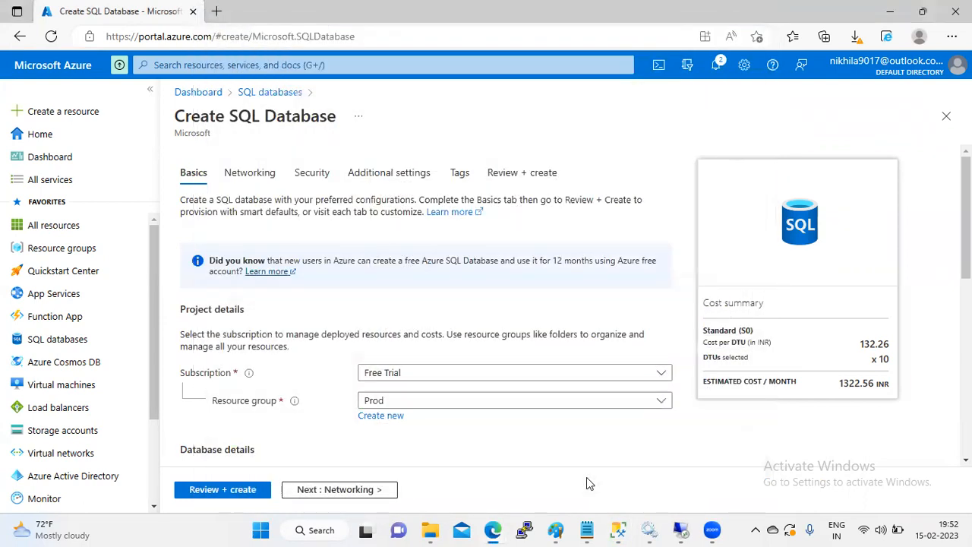
mouse_move(617, 526)
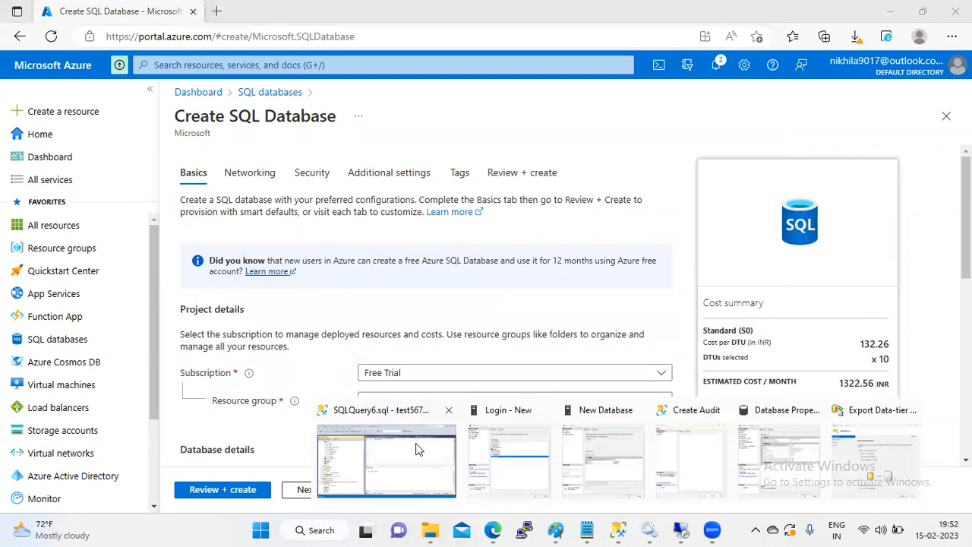
left_click(444, 454)
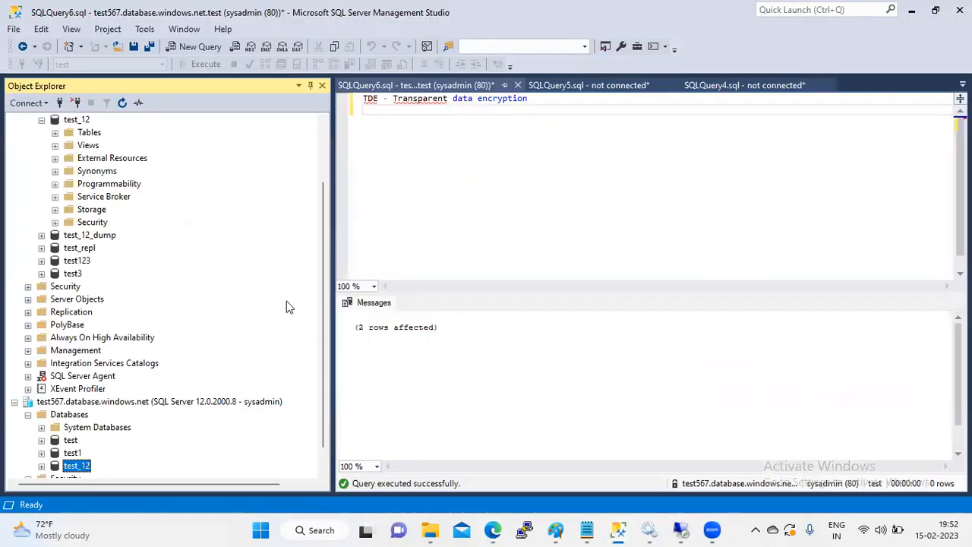
Step: Collapse the local server and switch between the local server and test567 in Object Explorer
left_click(323, 158)
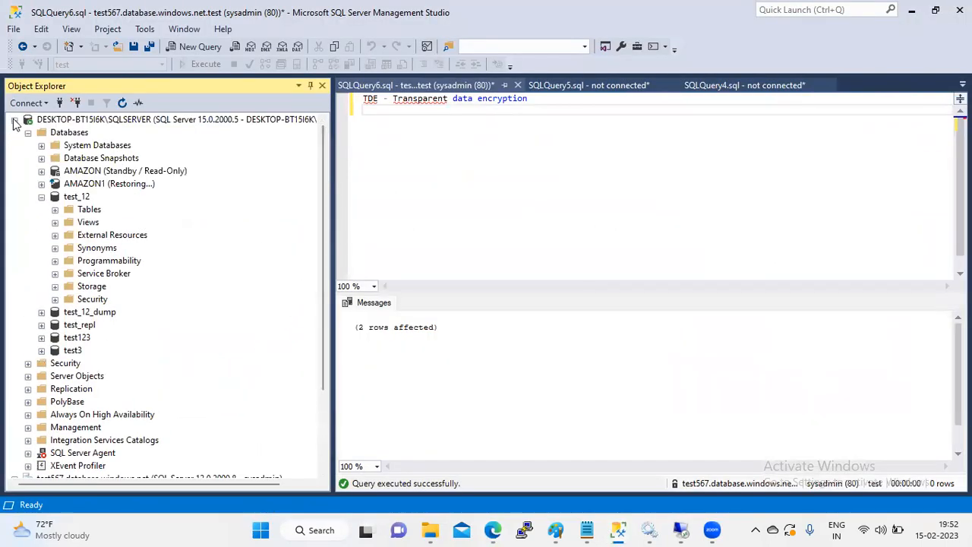
left_click(13, 120)
left_click(82, 133)
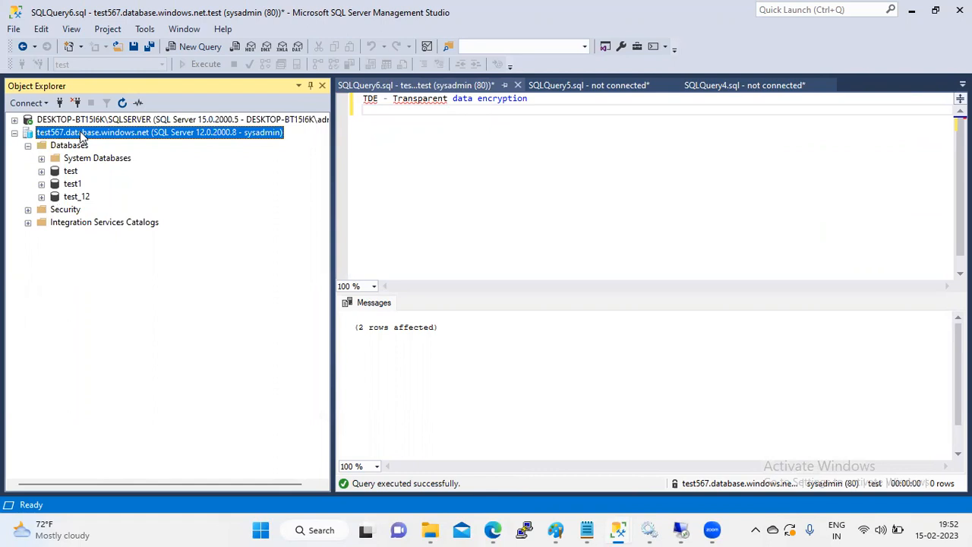
left_click(162, 119)
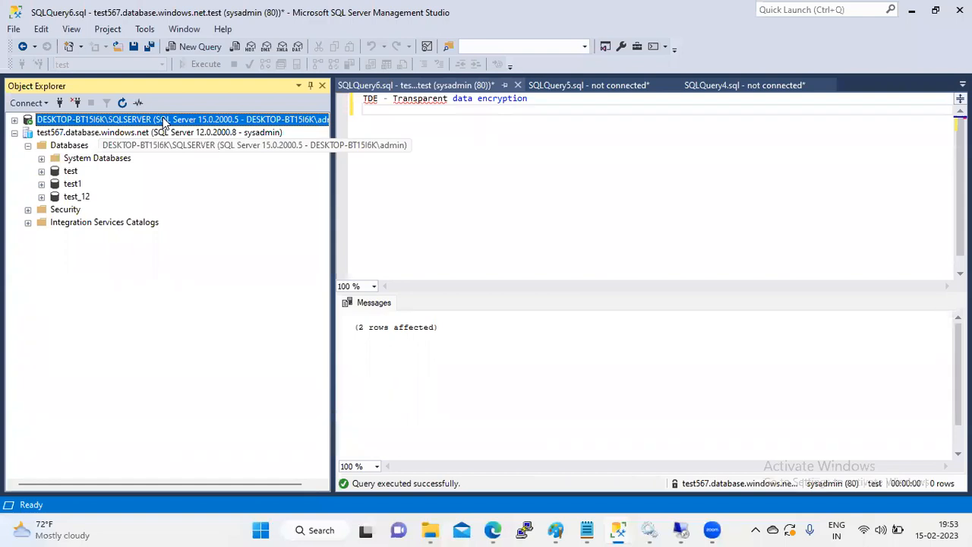
left_click(111, 134)
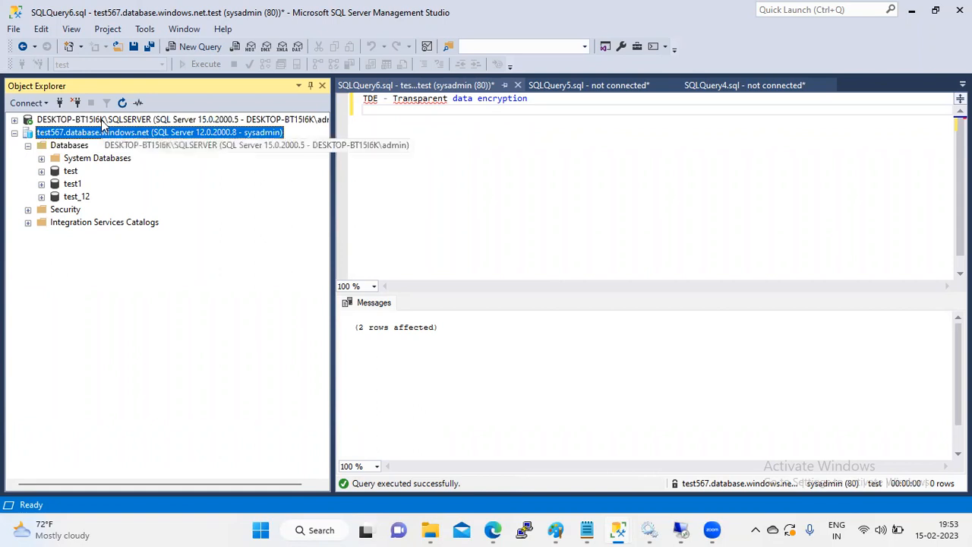
left_click(104, 122)
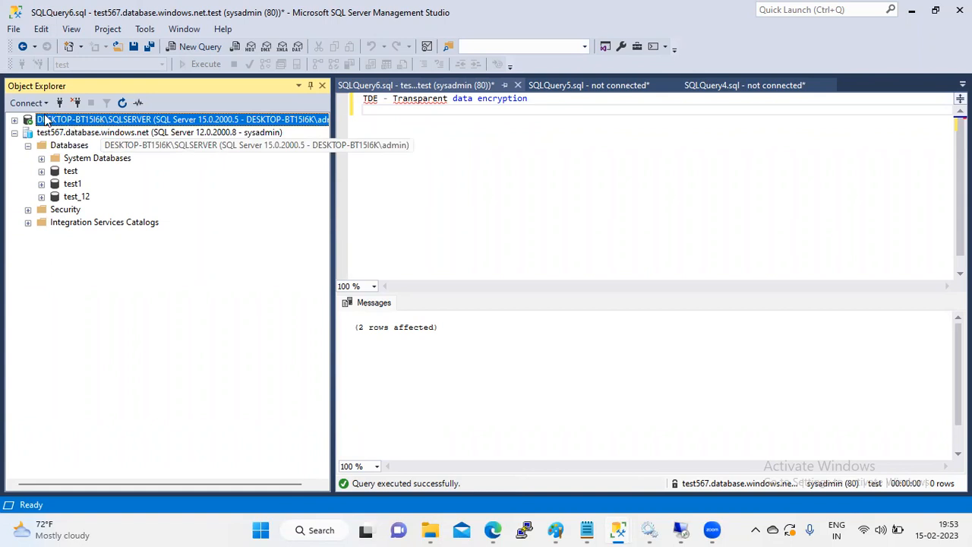
left_click(54, 134)
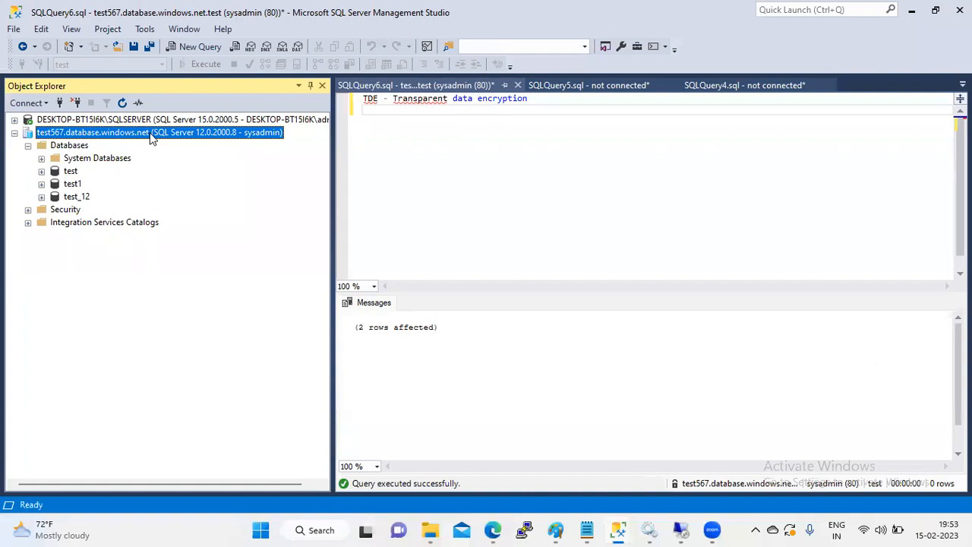
Step: Expand Azure test_12's Tables, then collapse test567 and expand the local server
left_click(43, 197)
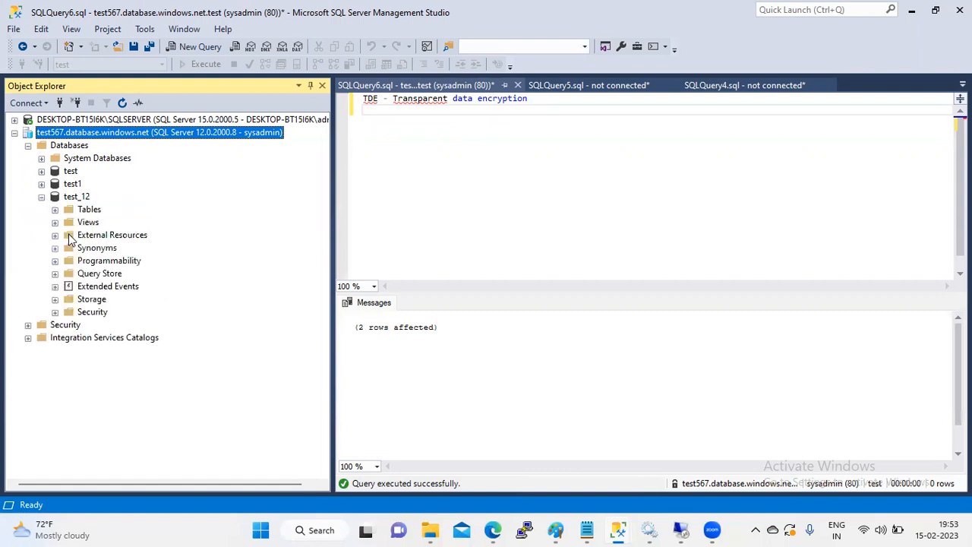
left_click(54, 210)
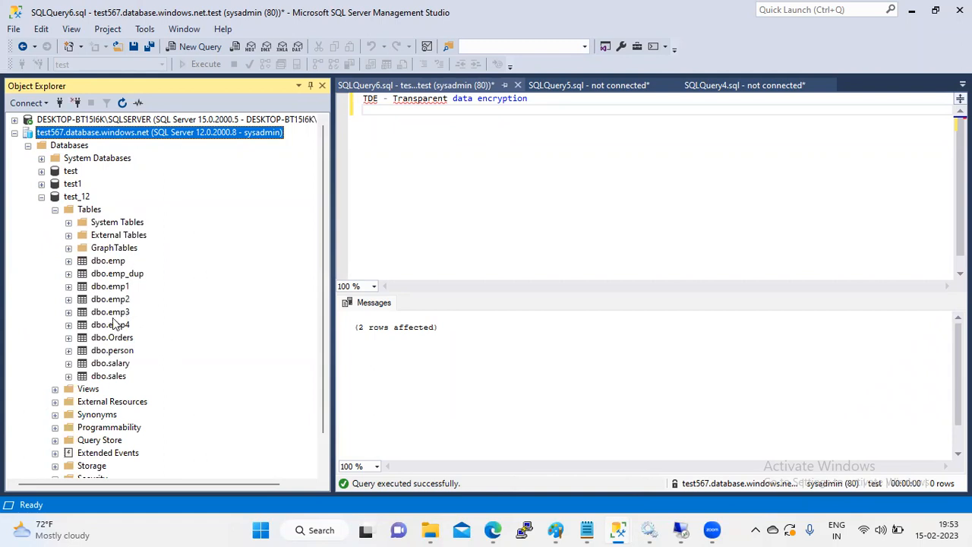
left_click(15, 133)
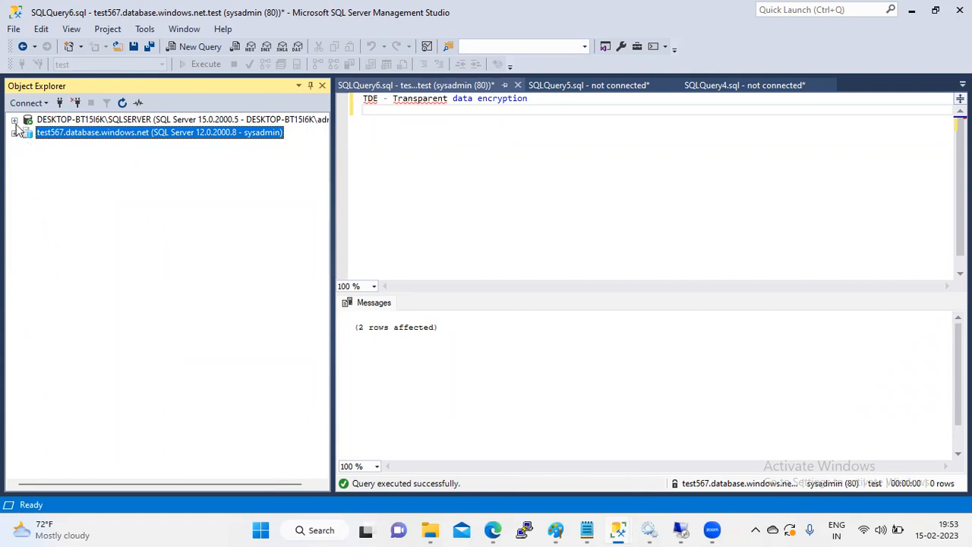
left_click(15, 119)
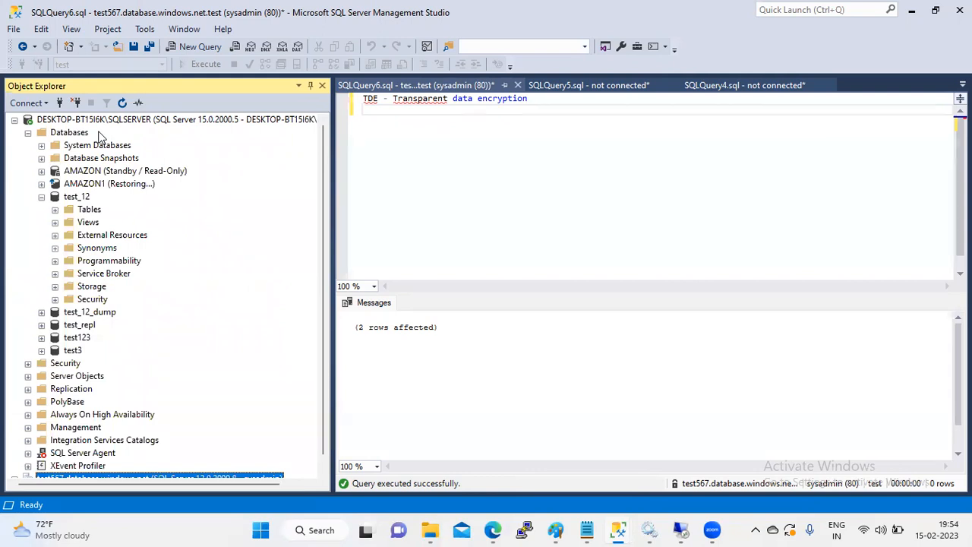
Step: Open Deploy Database to Microsoft Azure SQL Database from local test_12's Tasks menu
left_click(79, 197)
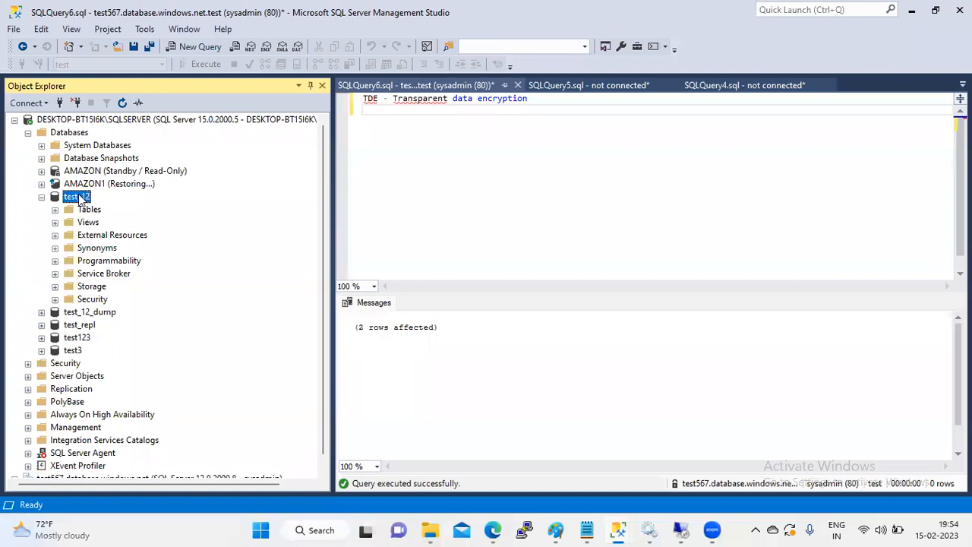
right_click(78, 197)
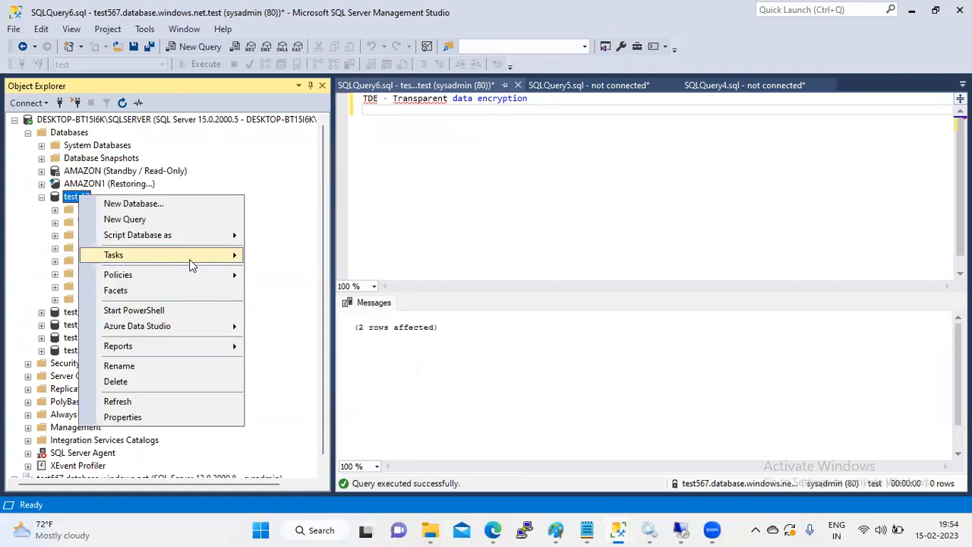
mouse_move(191, 265)
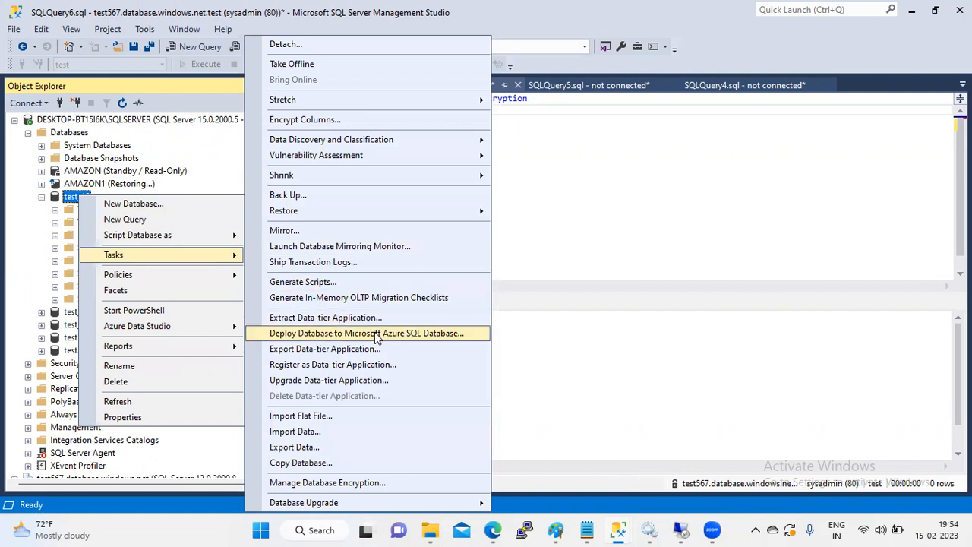
left_click(337, 340)
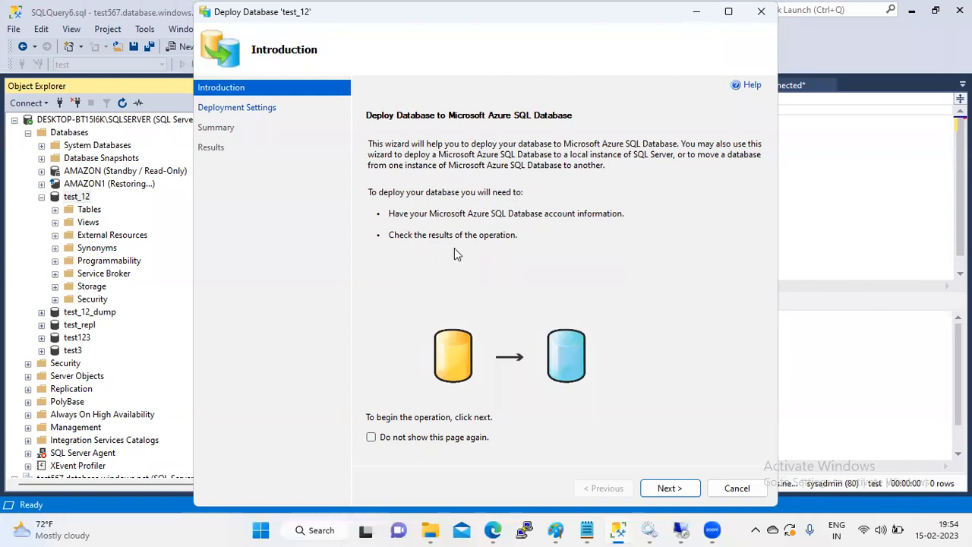
Step: Connect the deployment target to the test567 Azure server with the login password
left_click(668, 488)
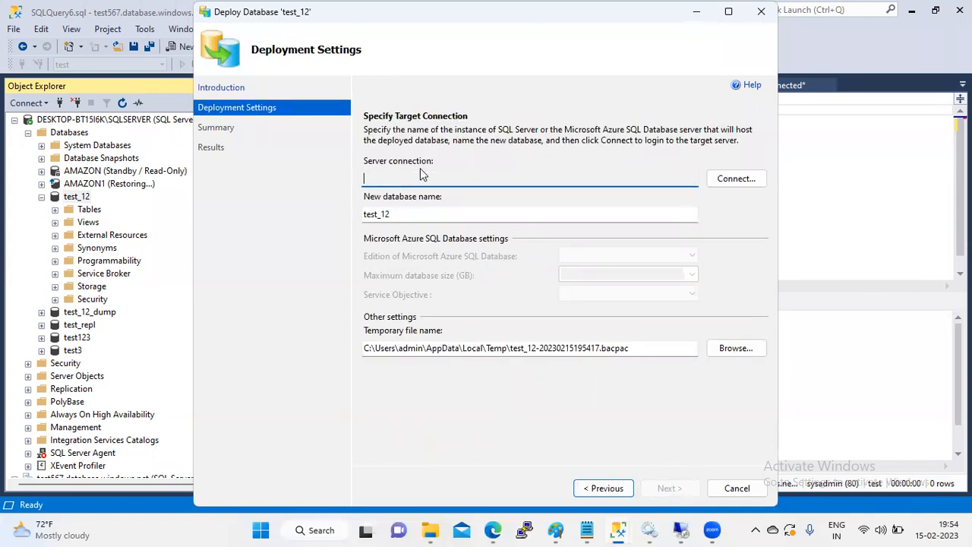
left_click(741, 179)
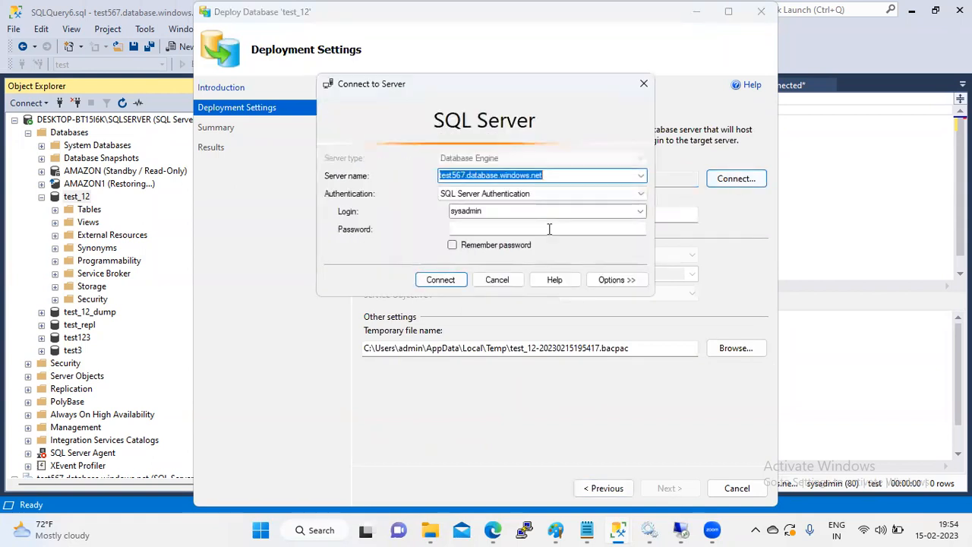
left_click(483, 228)
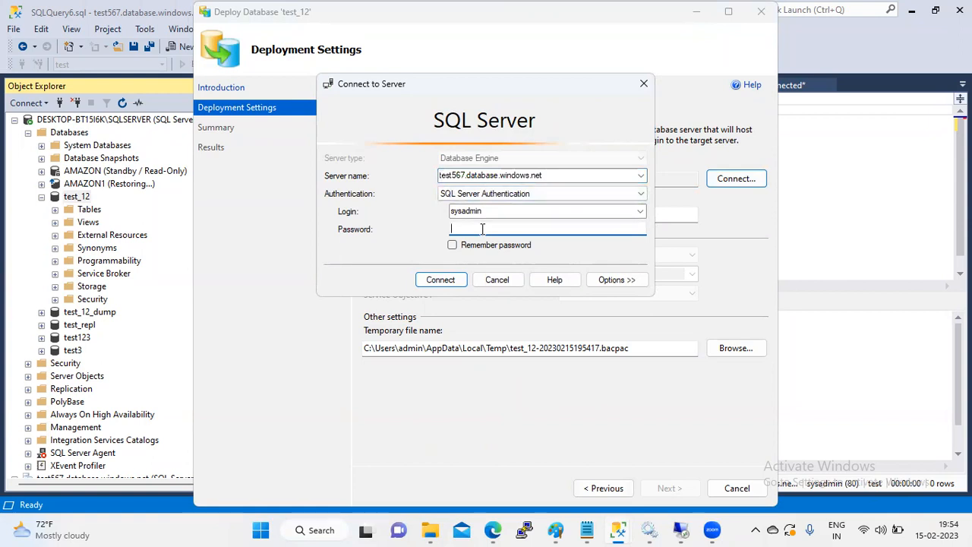
type("************")
left_click(438, 280)
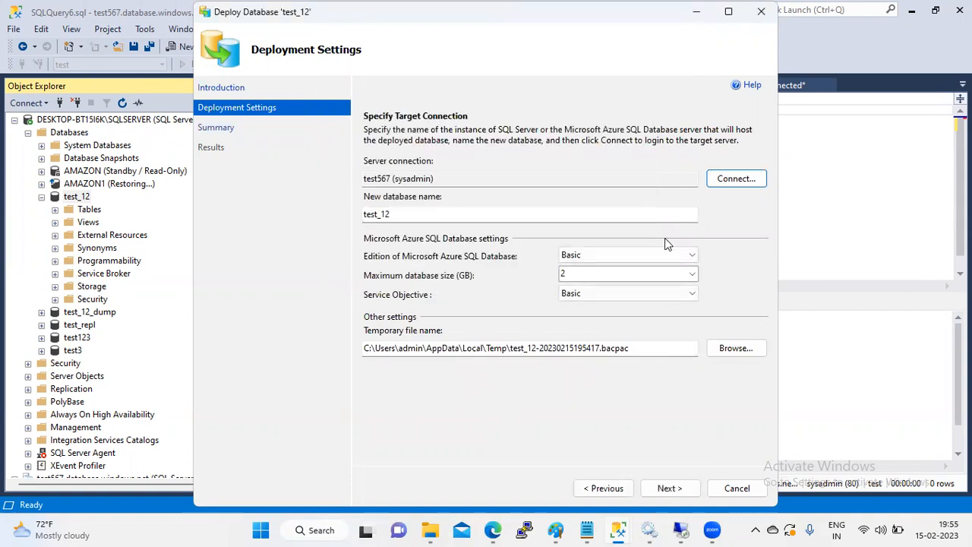
Step: Rename the new database to test_13, keep Basic edition and objective, and continue
left_click(443, 215)
key("BackSpace")
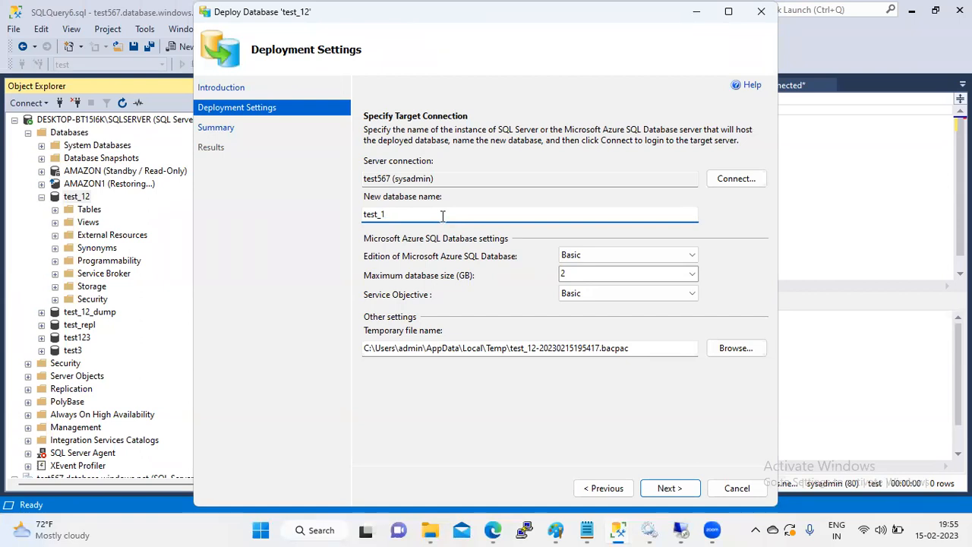
type("3")
left_click(687, 297)
left_click(688, 304)
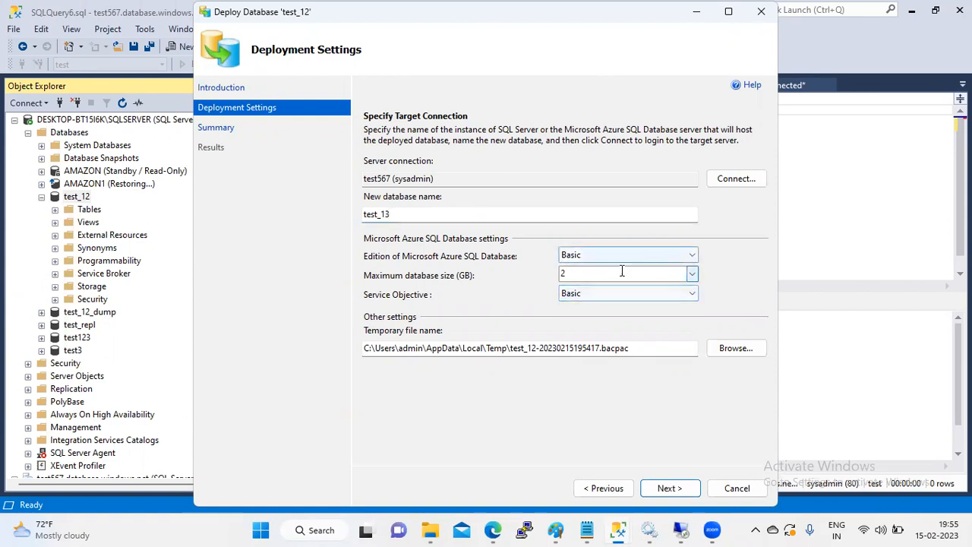
left_click(692, 259)
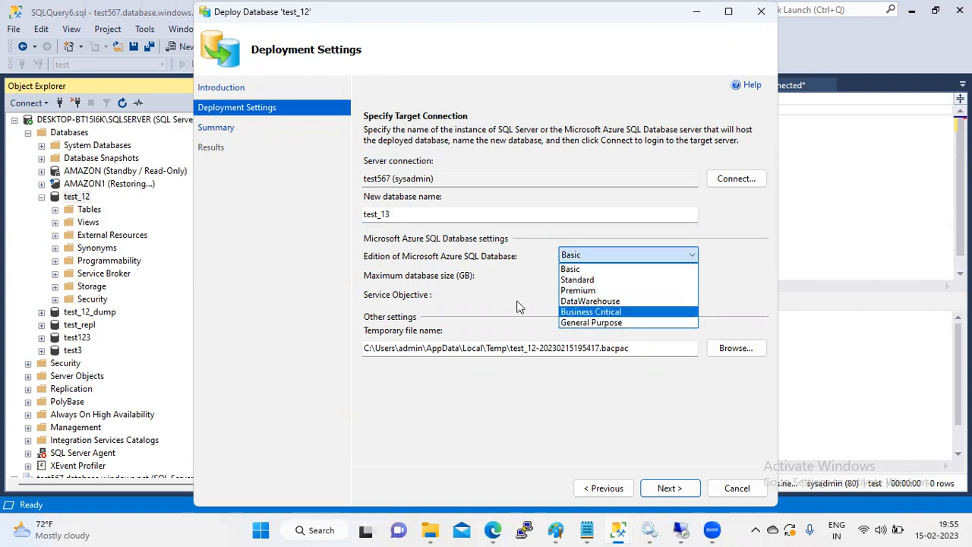
left_click(486, 298)
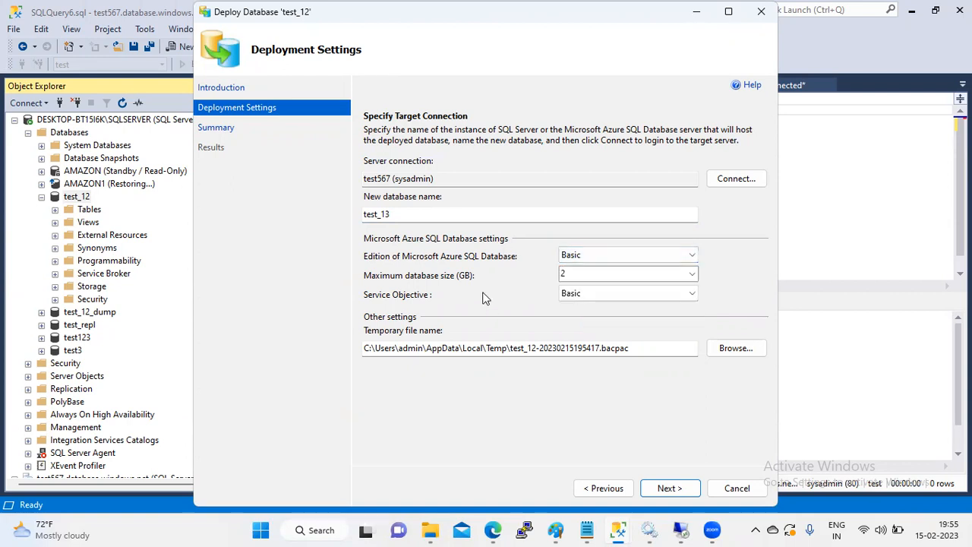
left_click(680, 489)
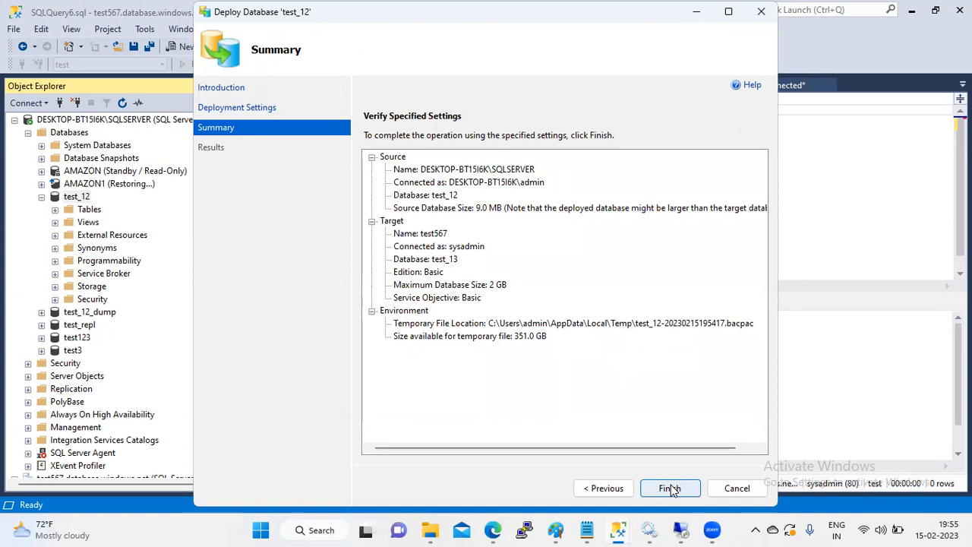
Step: Start deploying test_12 to test567 as test_13 from the Summary page
left_click(669, 488)
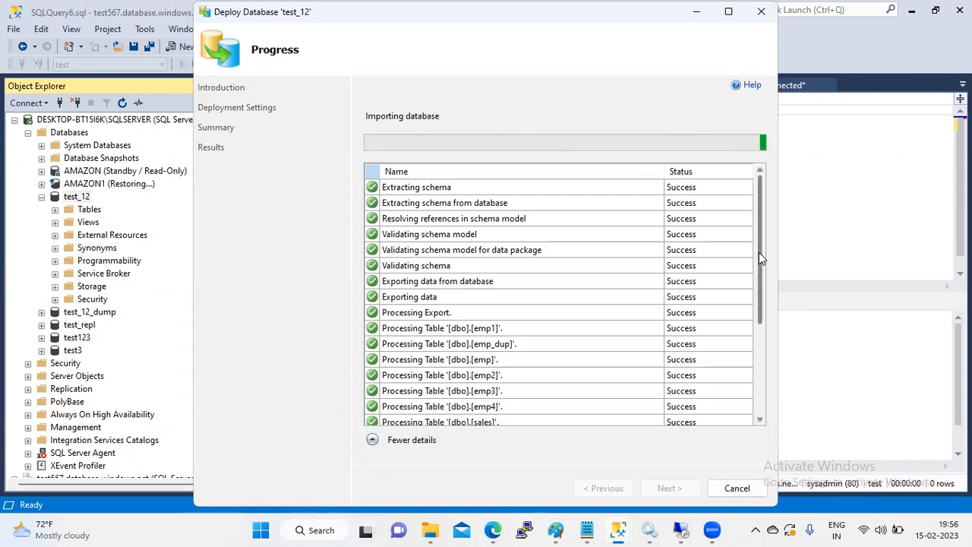
Step: Scroll the deployment progress list to check that the extraction, export and table steps show Success
left_click_drag(759, 253, 759, 376)
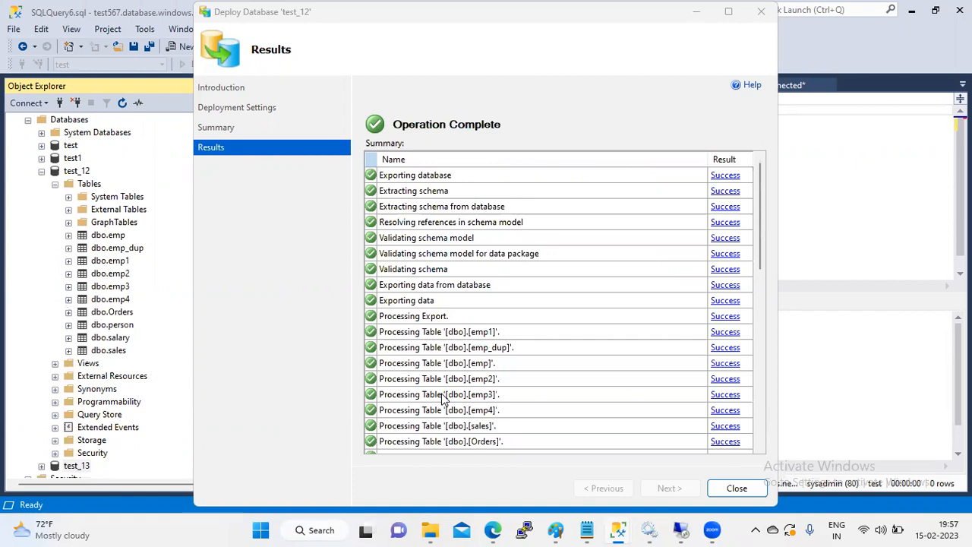
Step: Close the wizard, confirm test_13 on test567 lists dbo.emp and the other tables, then select local test_12
left_click(734, 492)
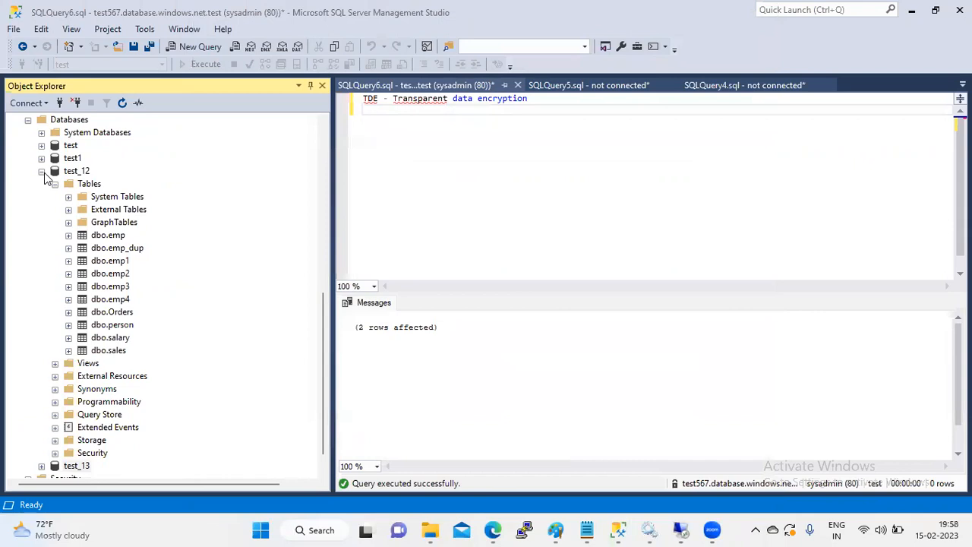
left_click(83, 379)
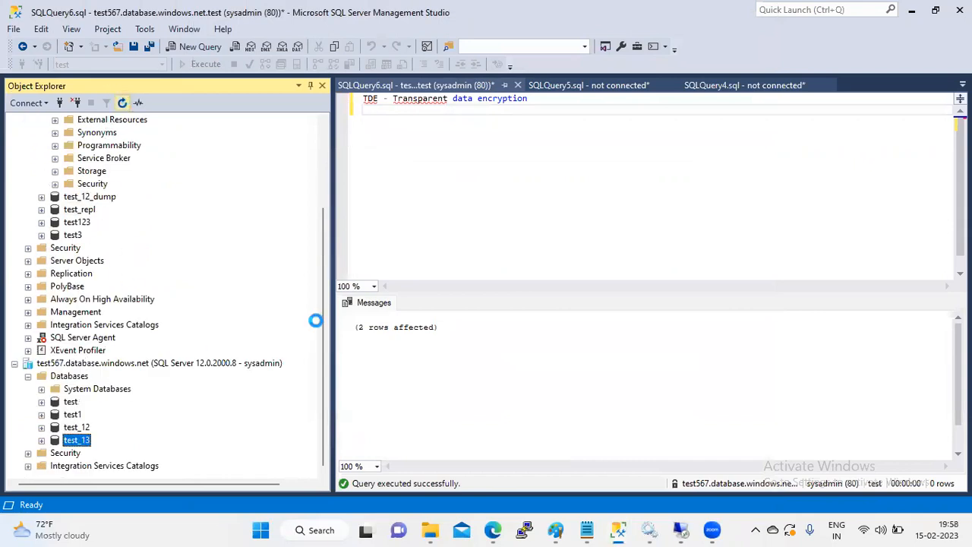
left_click(41, 440)
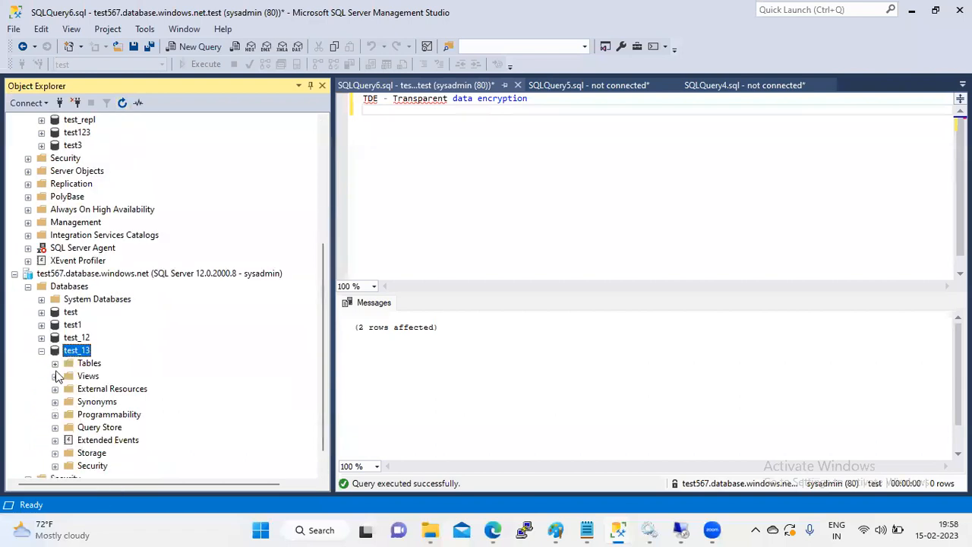
left_click(55, 364)
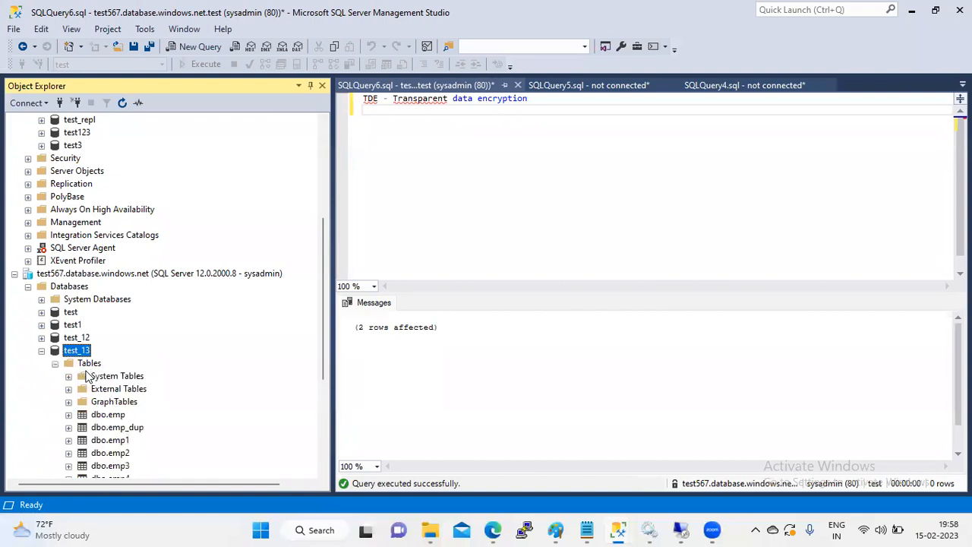
left_click(41, 351)
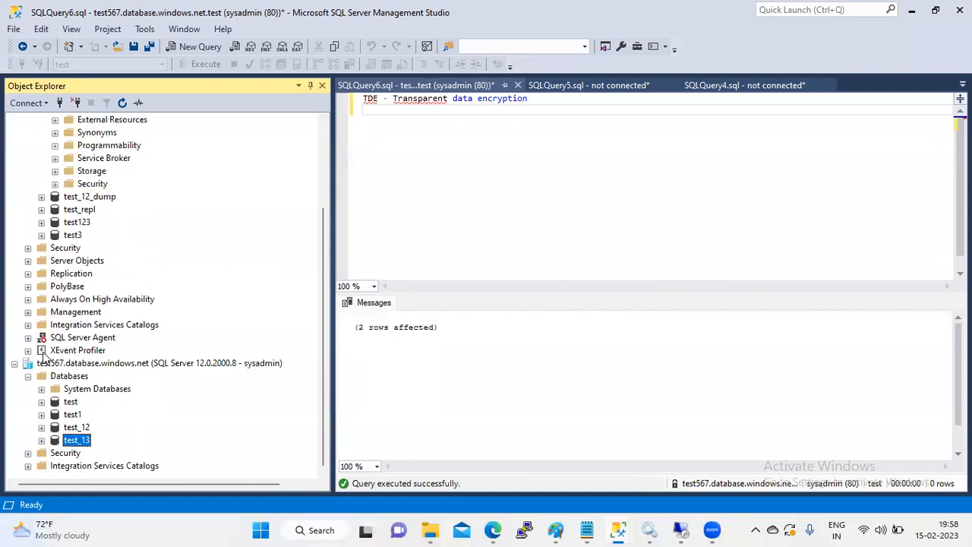
left_click(319, 184)
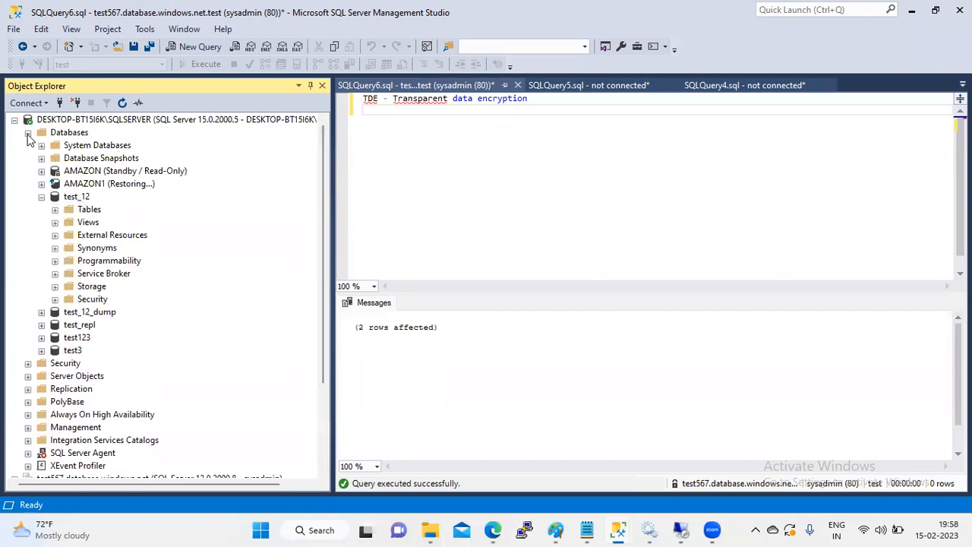
left_click(73, 197)
right_click(73, 197)
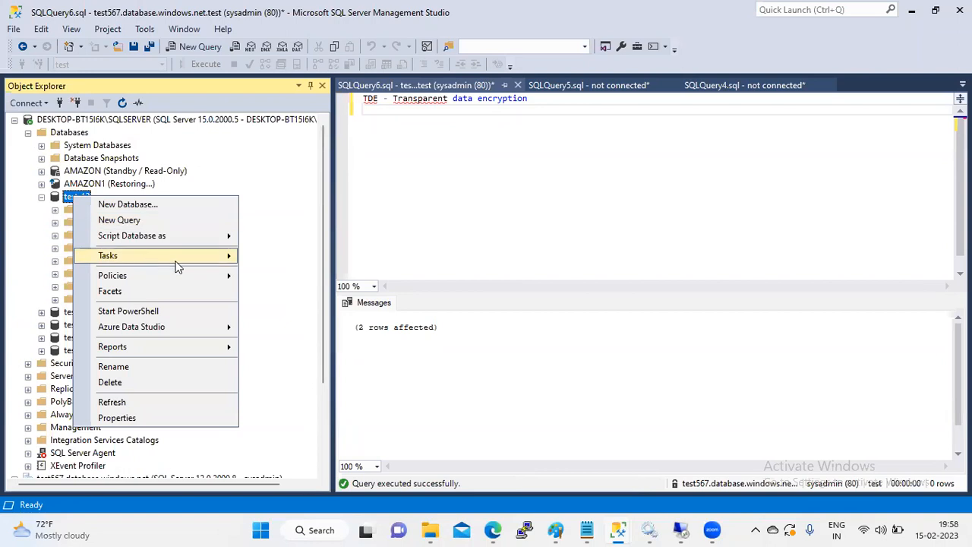
mouse_move(176, 266)
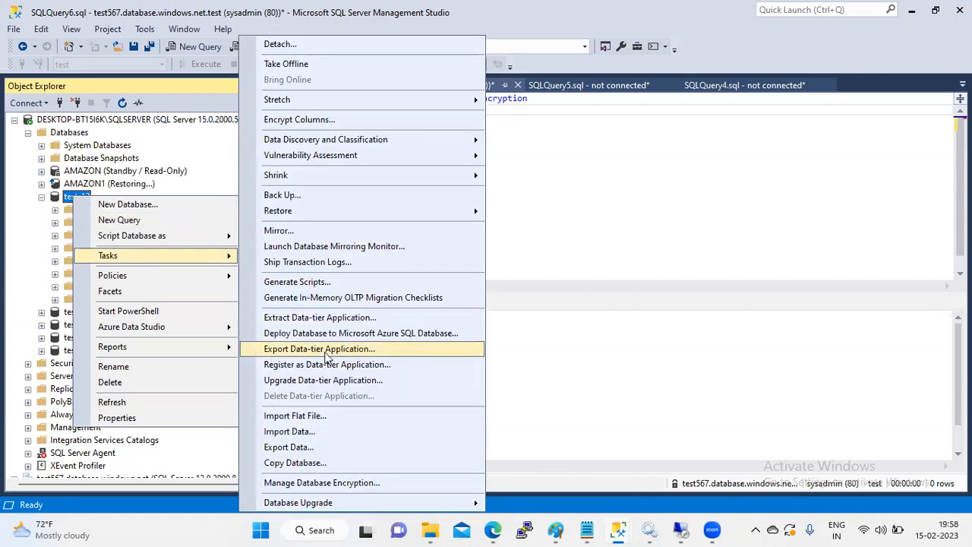
left_click(327, 351)
left_click(667, 487)
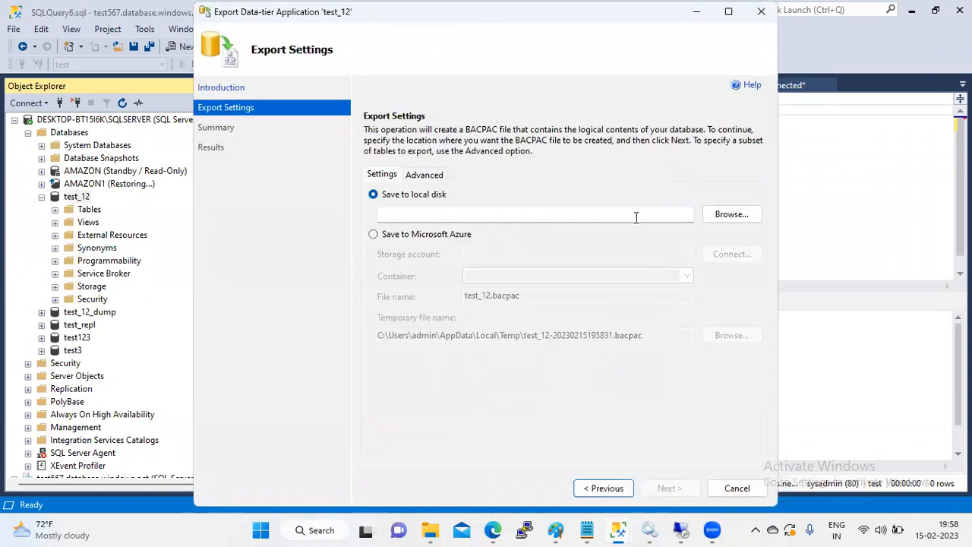
left_click(726, 217)
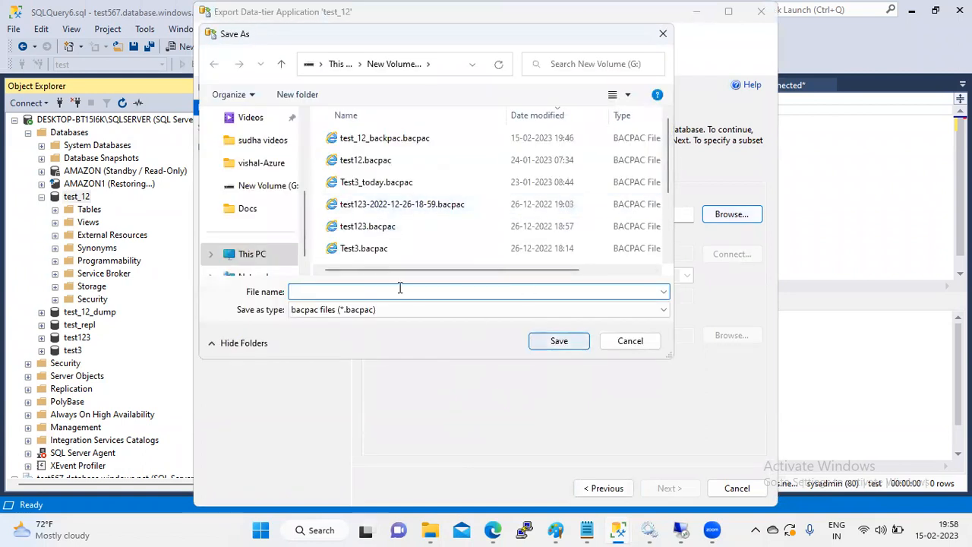
type("test")
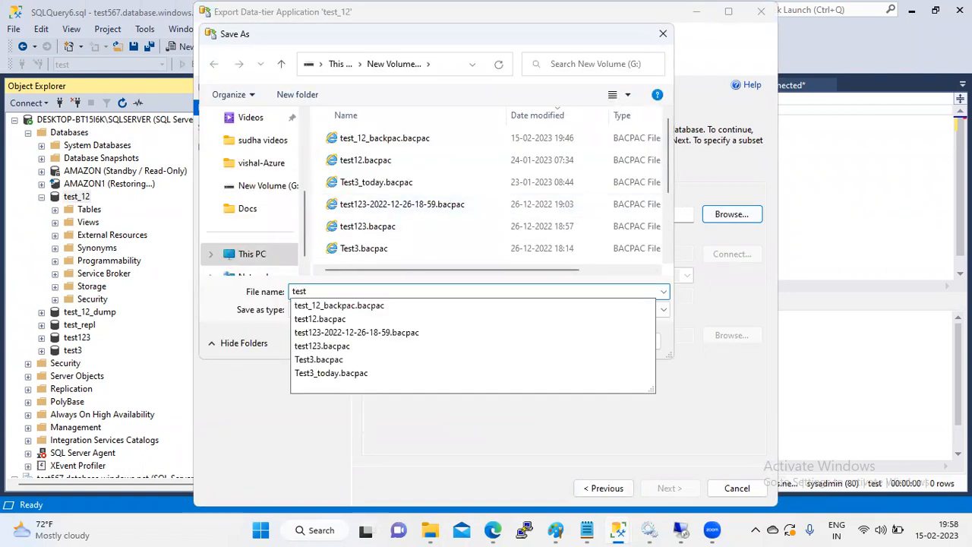
type("546")
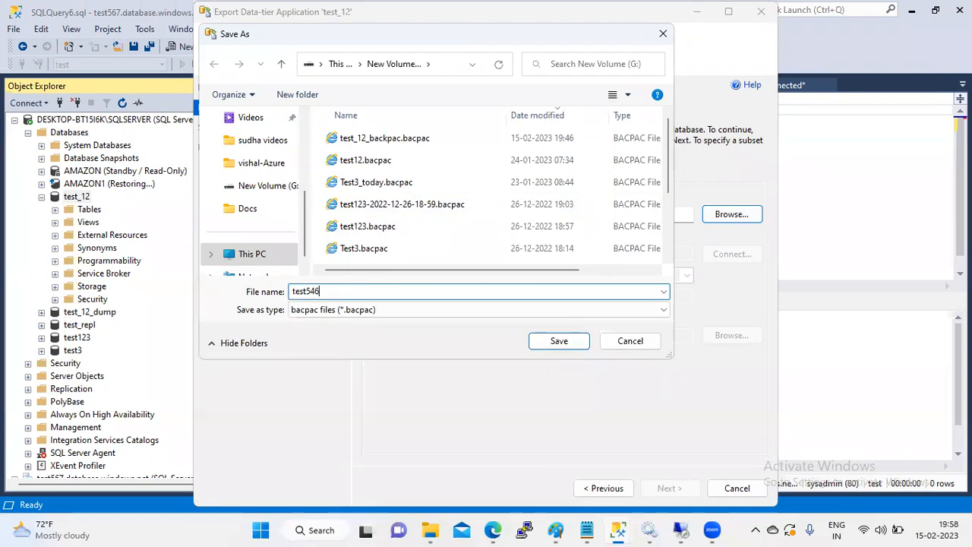
left_click(554, 343)
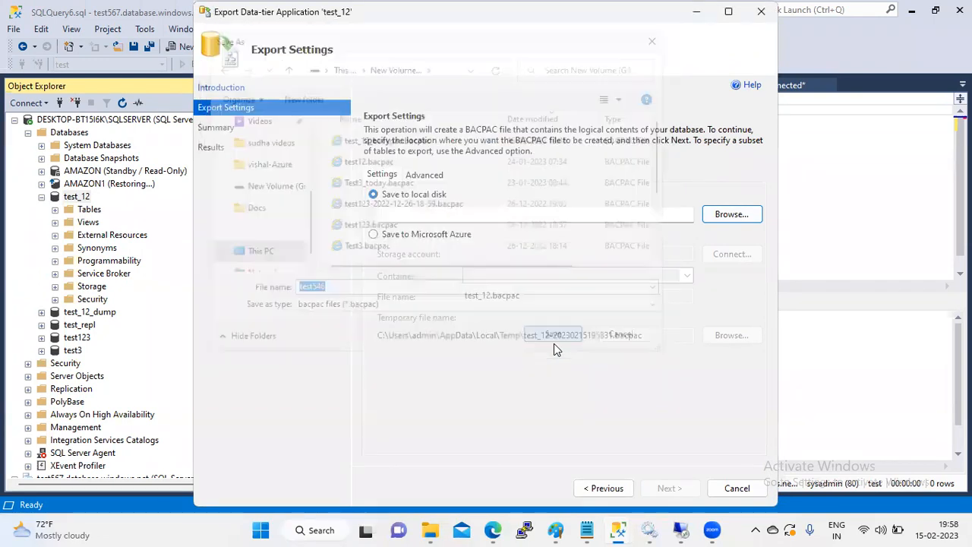
left_click(669, 488)
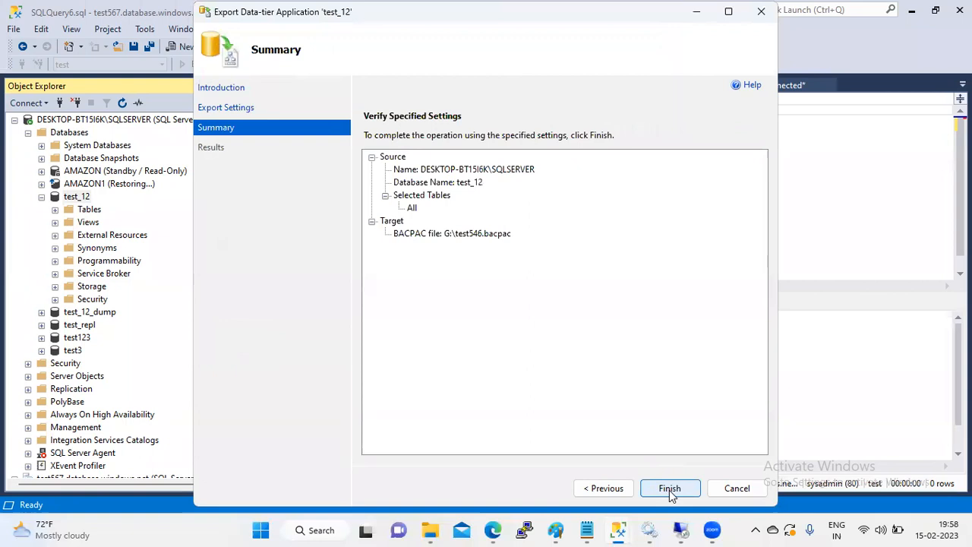
left_click(608, 488)
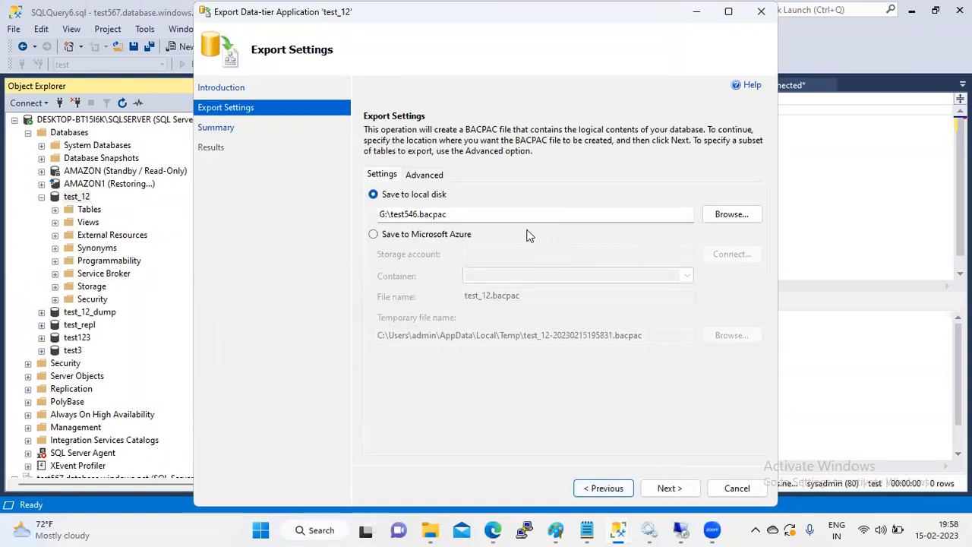
left_click(426, 176)
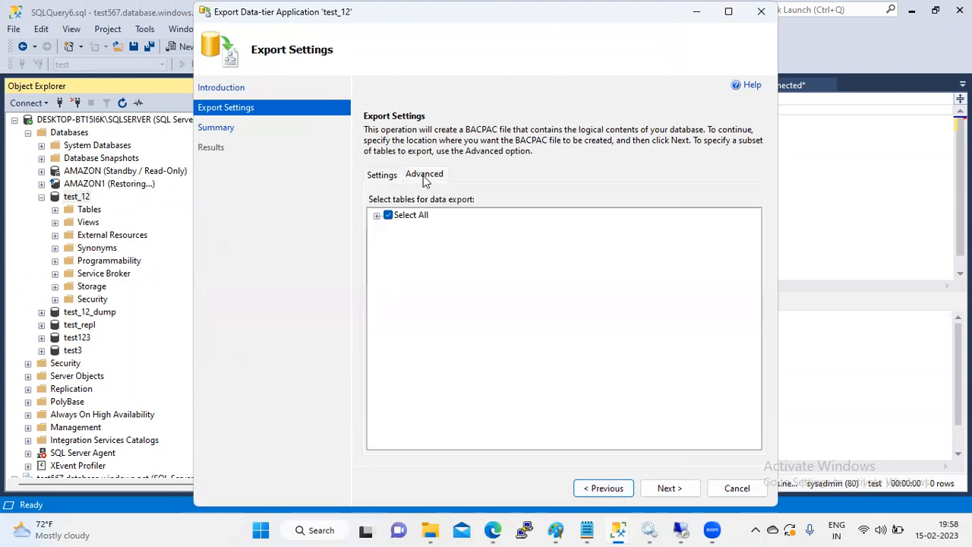
left_click(737, 488)
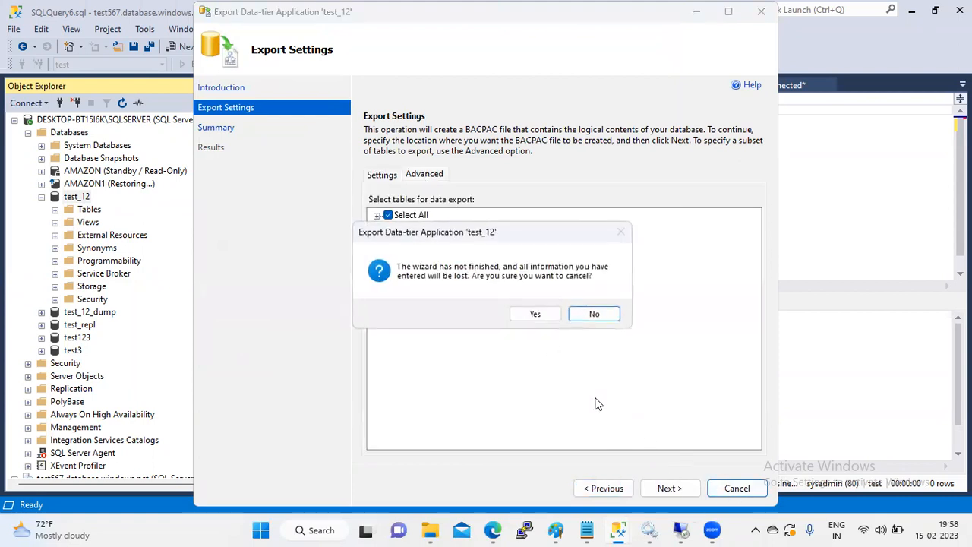
left_click(541, 317)
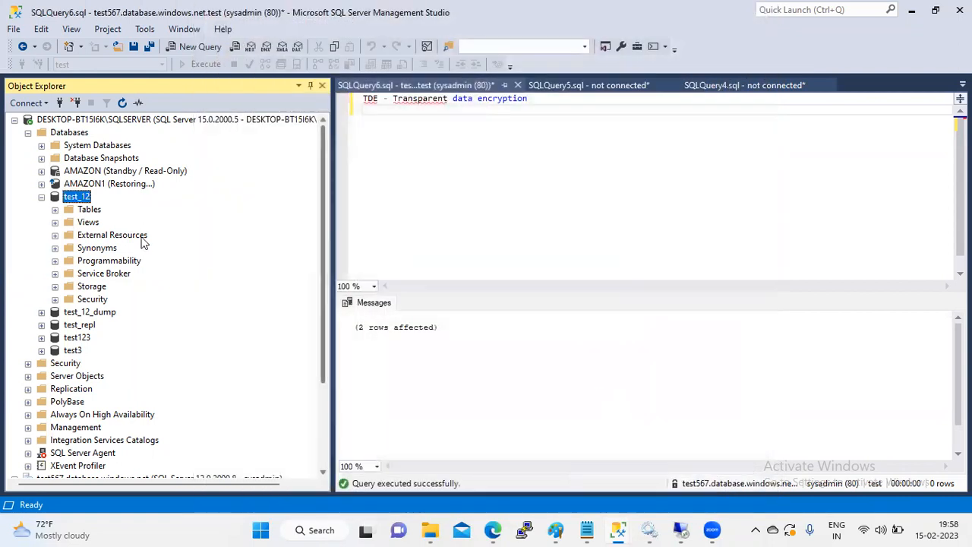
Step: Bring up and dismiss the test_12 database actions, then open and close the Windows notification panel
right_click(82, 202)
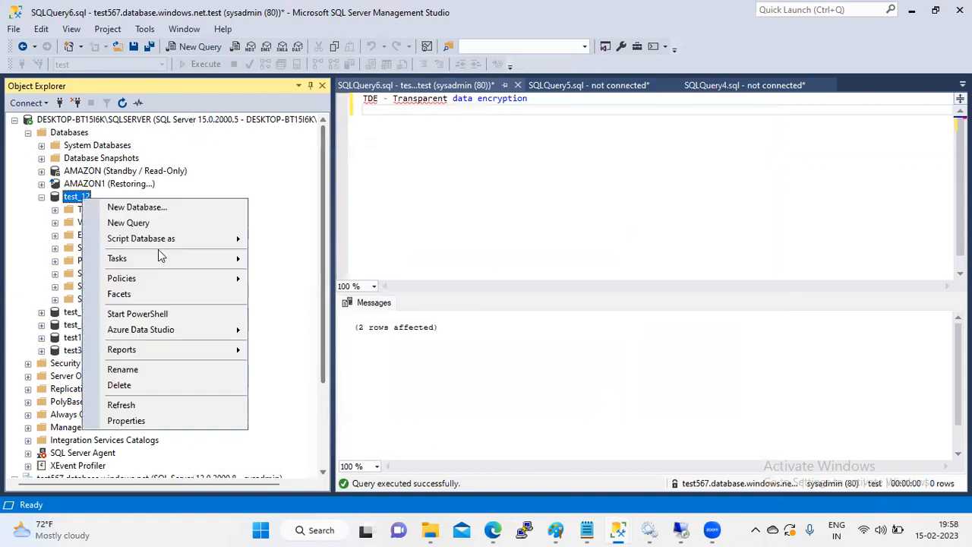
mouse_move(227, 266)
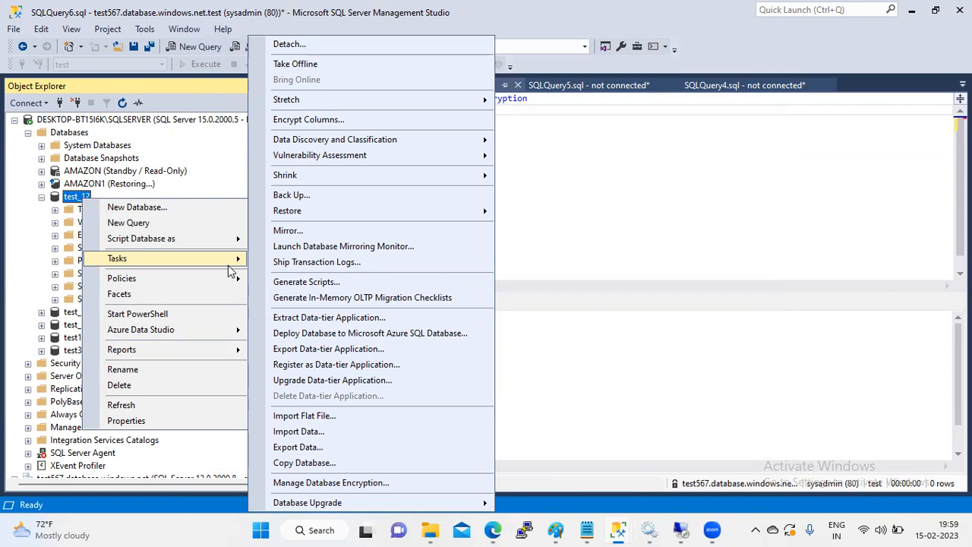
left_click(698, 175)
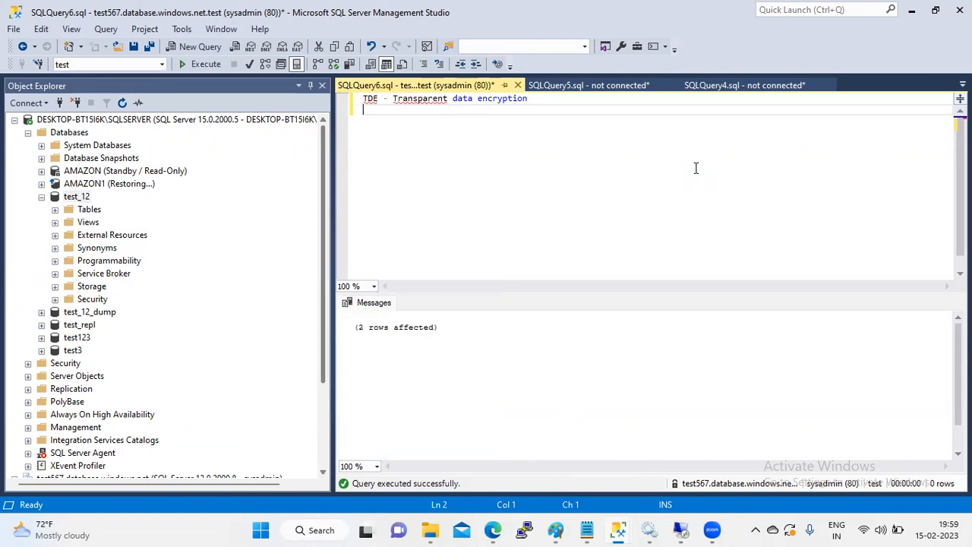
left_click(946, 524)
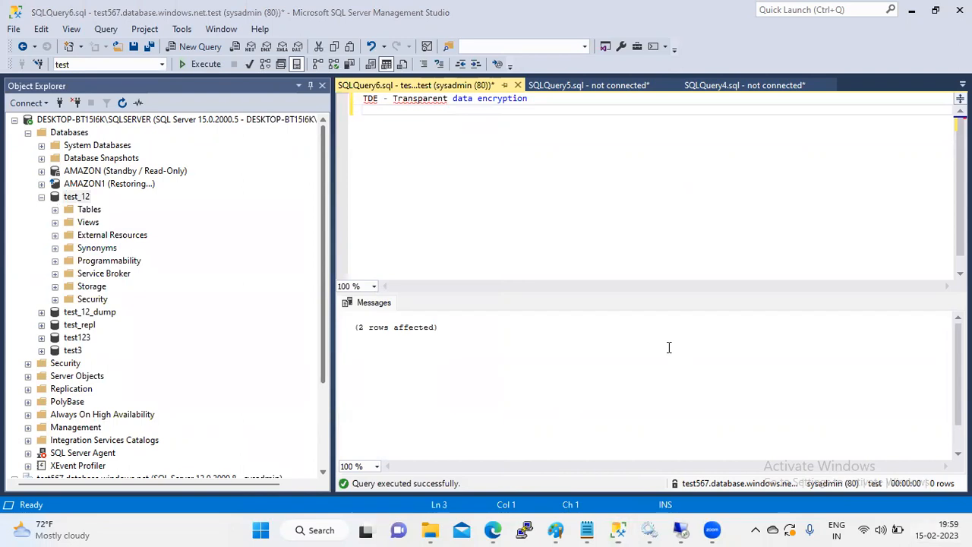
left_click(575, 314)
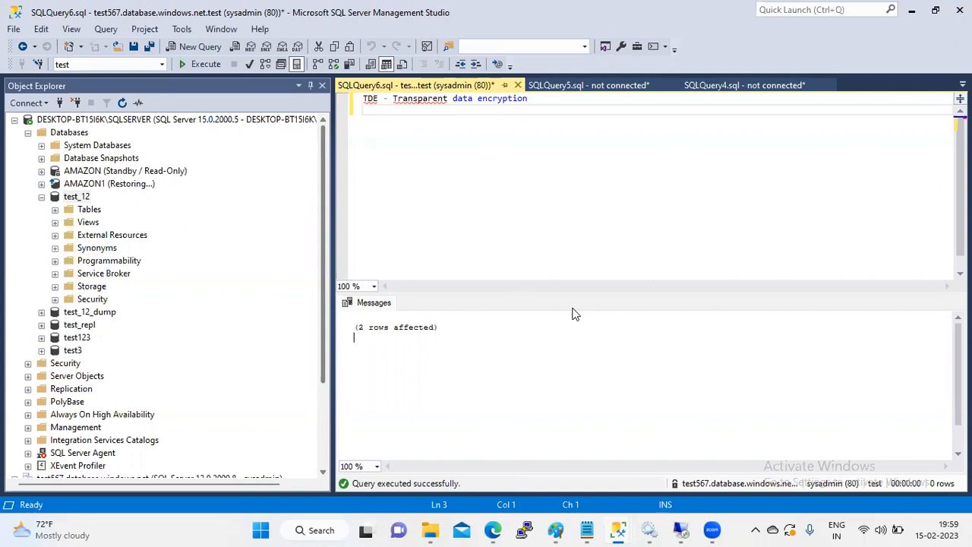
Step: Collapse the local server tree, select the test567 Azure server, then select the local server
left_click(14, 119)
left_click(176, 134)
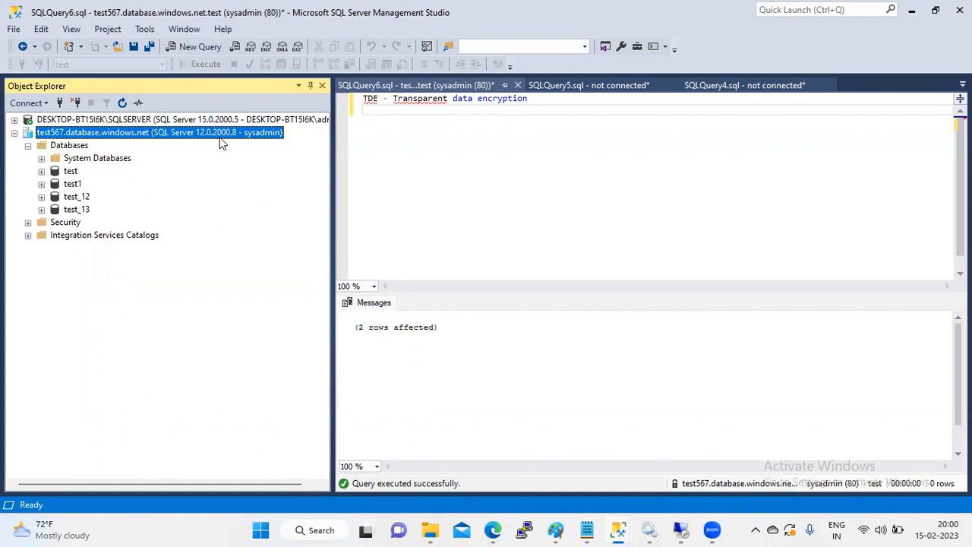
left_click(248, 120)
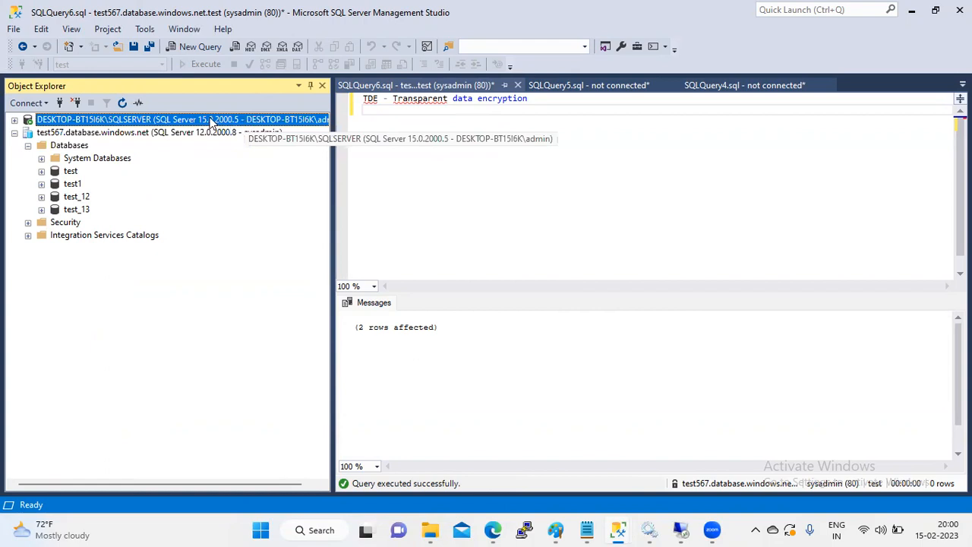
key("ctrl+n")
type("select ")
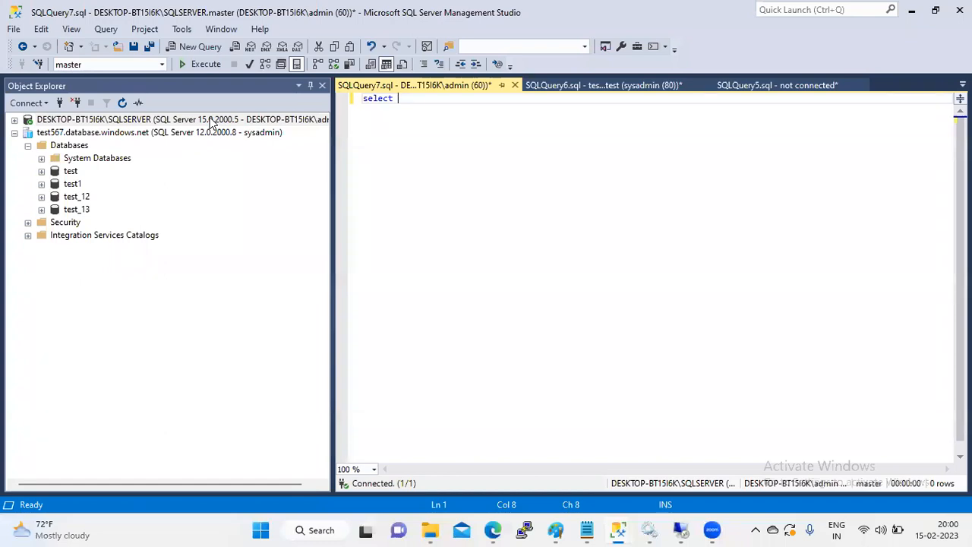
type("@@version")
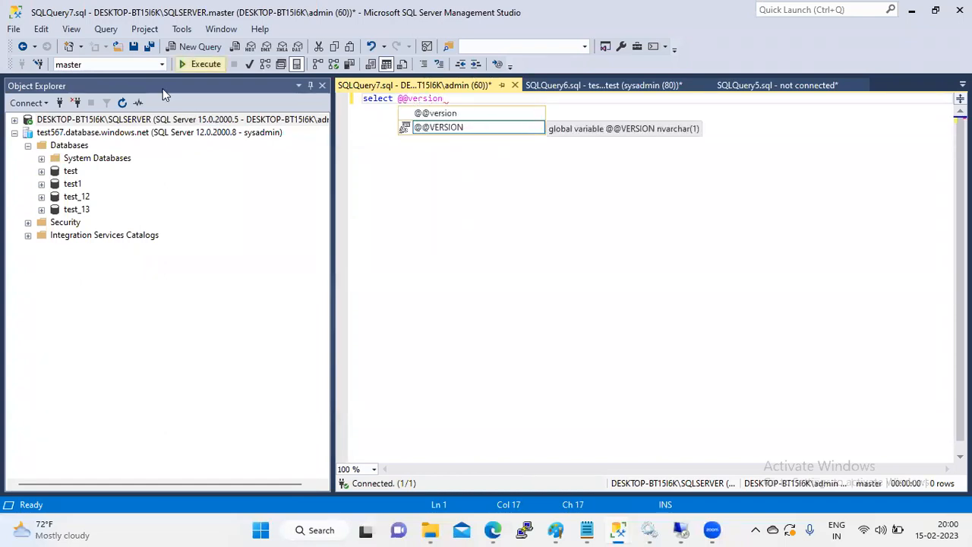
key("F5")
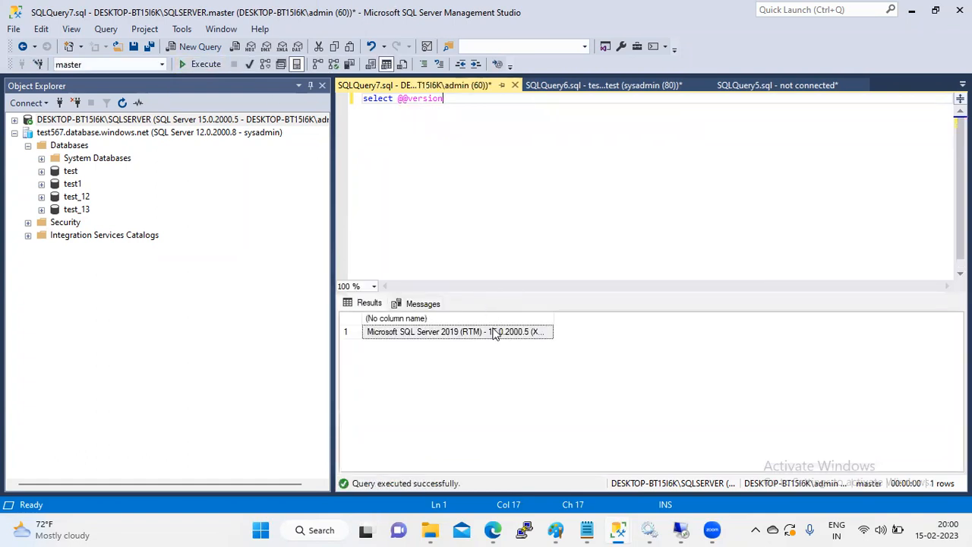
left_click(496, 334)
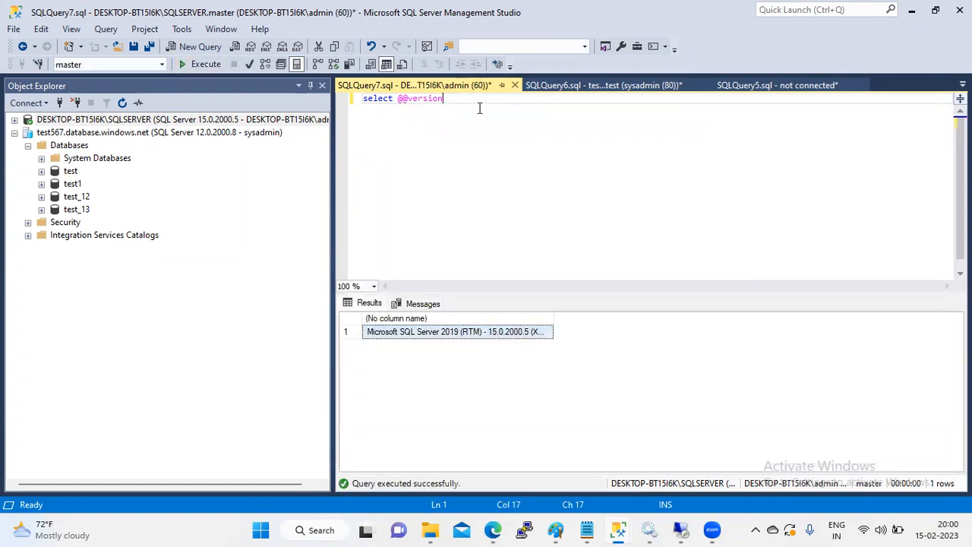
key("Return")
key("Return")
key("ctrl+v")
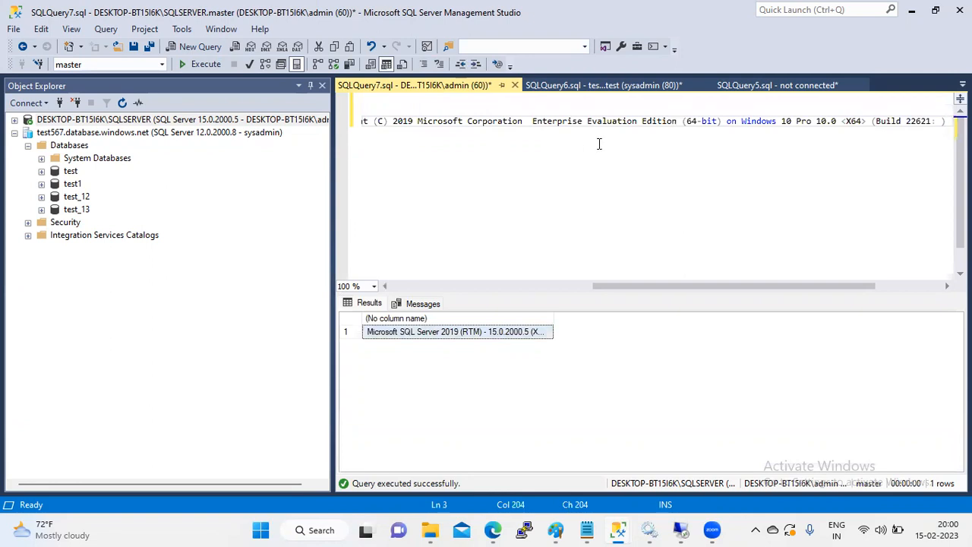
Step: Split the pasted version text so the edition details and copyright sit on separate lines
left_click(530, 122)
key("Return")
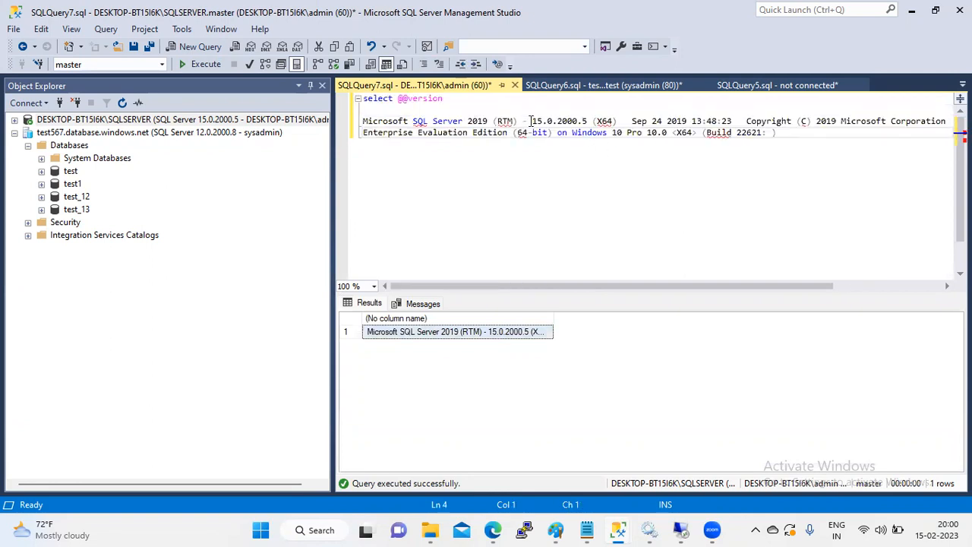
left_click(746, 122)
key("Return")
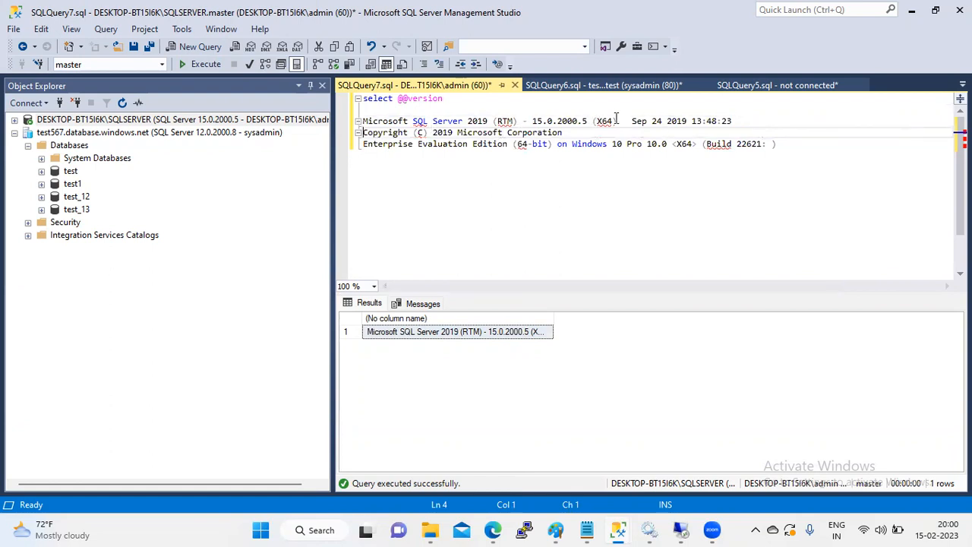
left_click(739, 120)
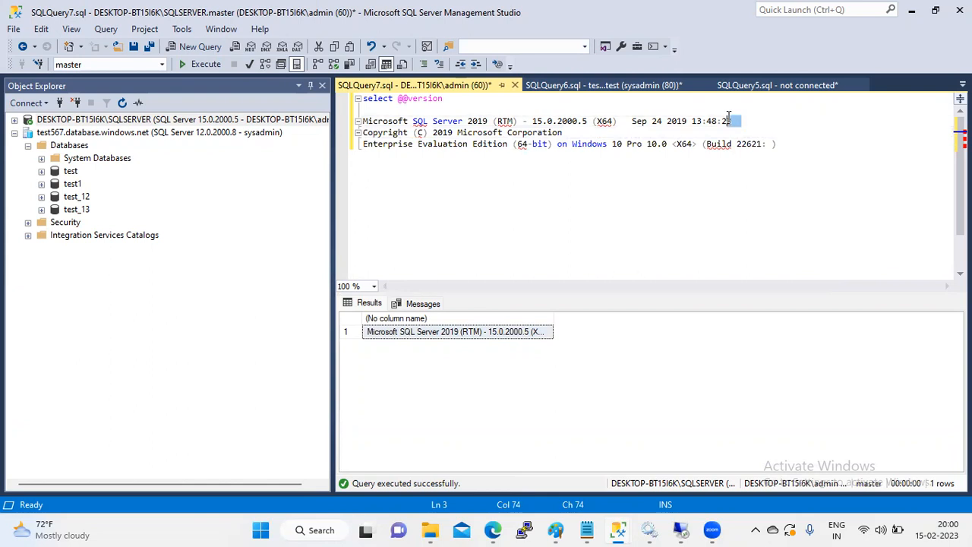
Step: Highlight Microsoft Corporation, Enterprise Evaluation Edition, build 22621 and RTM, then select the test567 server
left_click_drag(563, 133, 428, 133)
left_click_drag(508, 145, 357, 155)
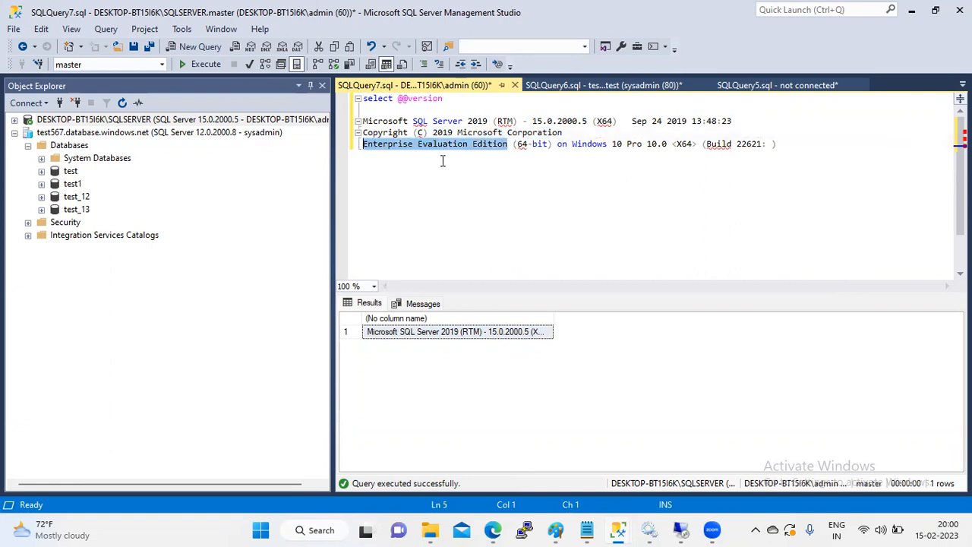
left_click_drag(766, 144, 692, 150)
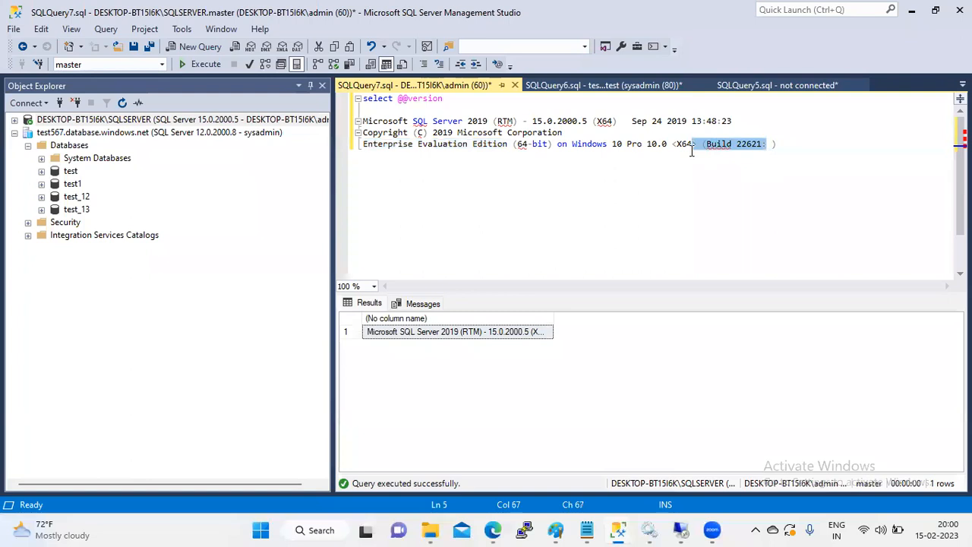
left_click(518, 119)
left_click_drag(519, 120, 492, 121)
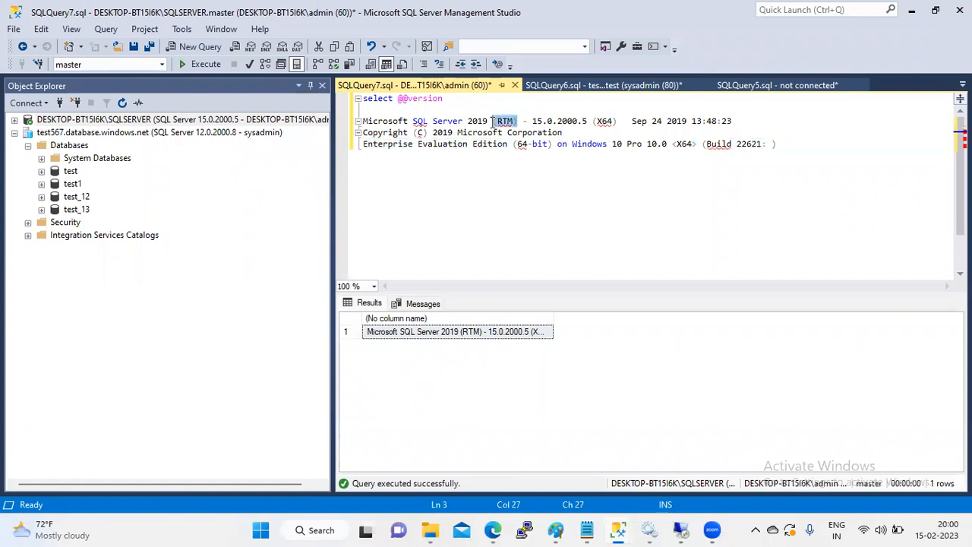
left_click(184, 133)
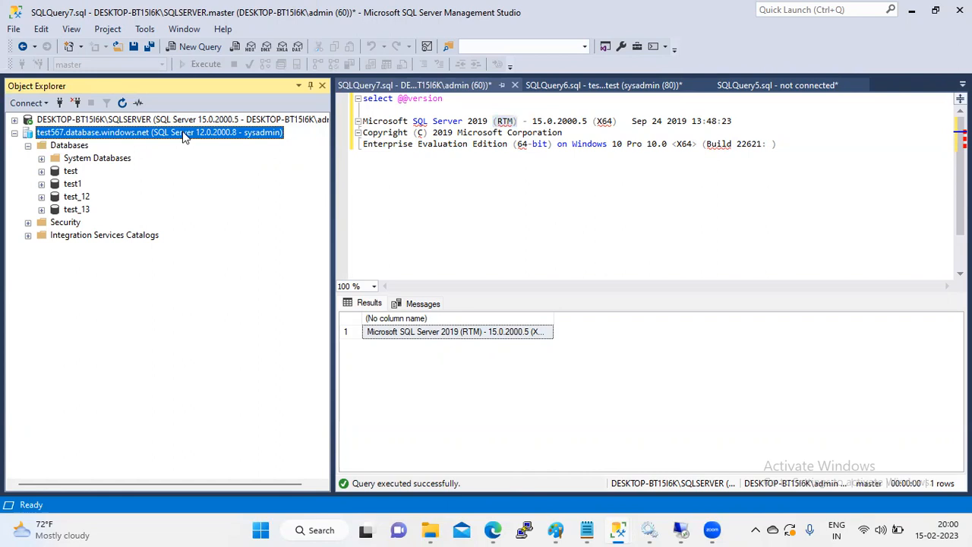